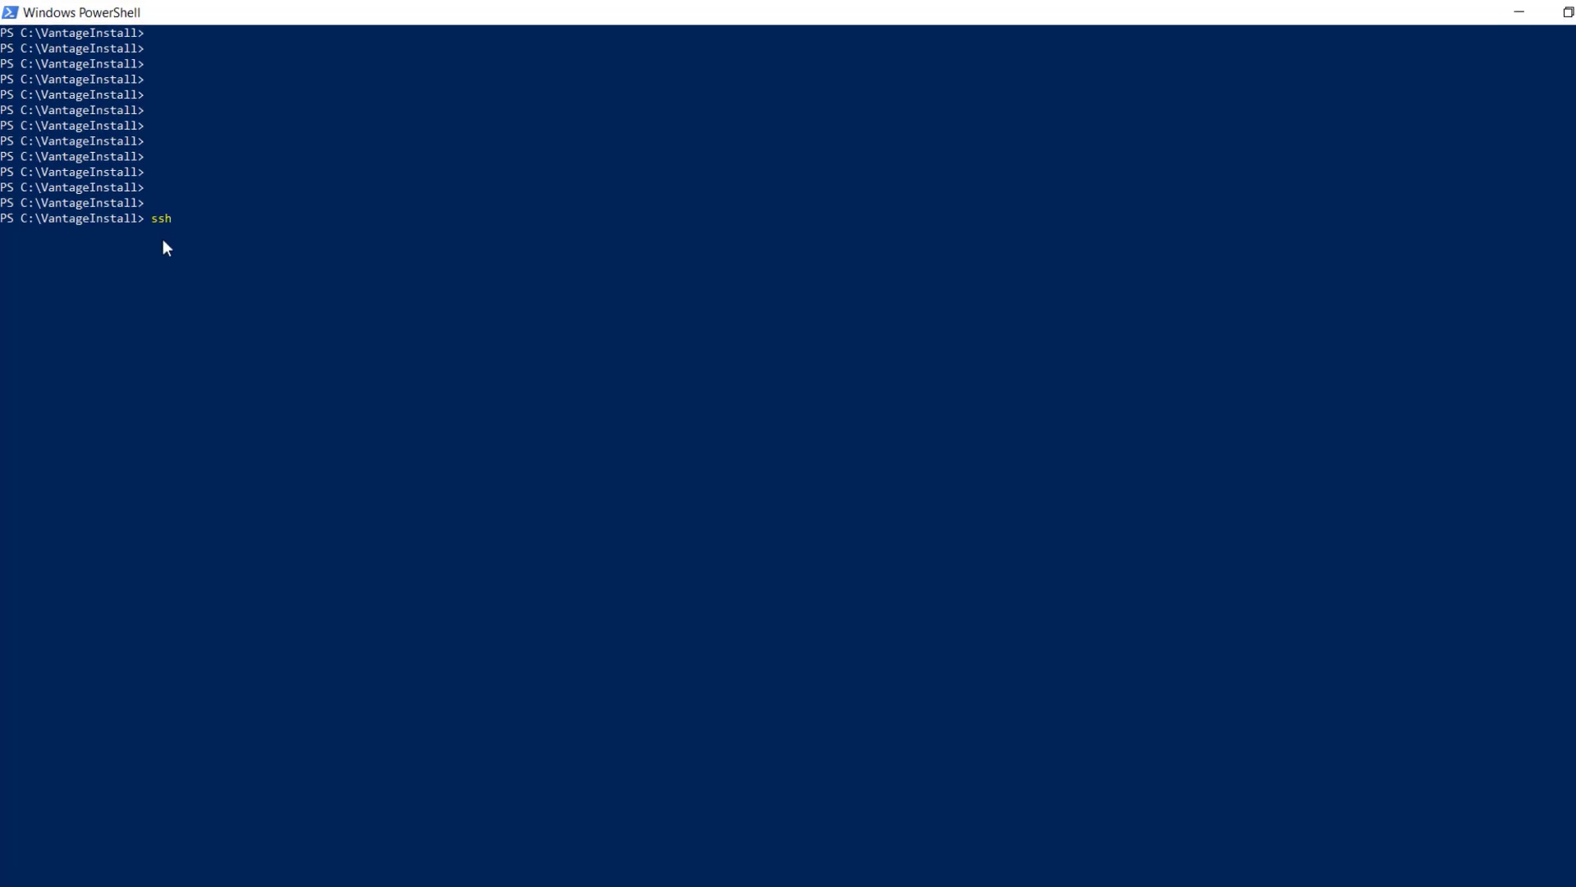
pyautogui.write('ainin')
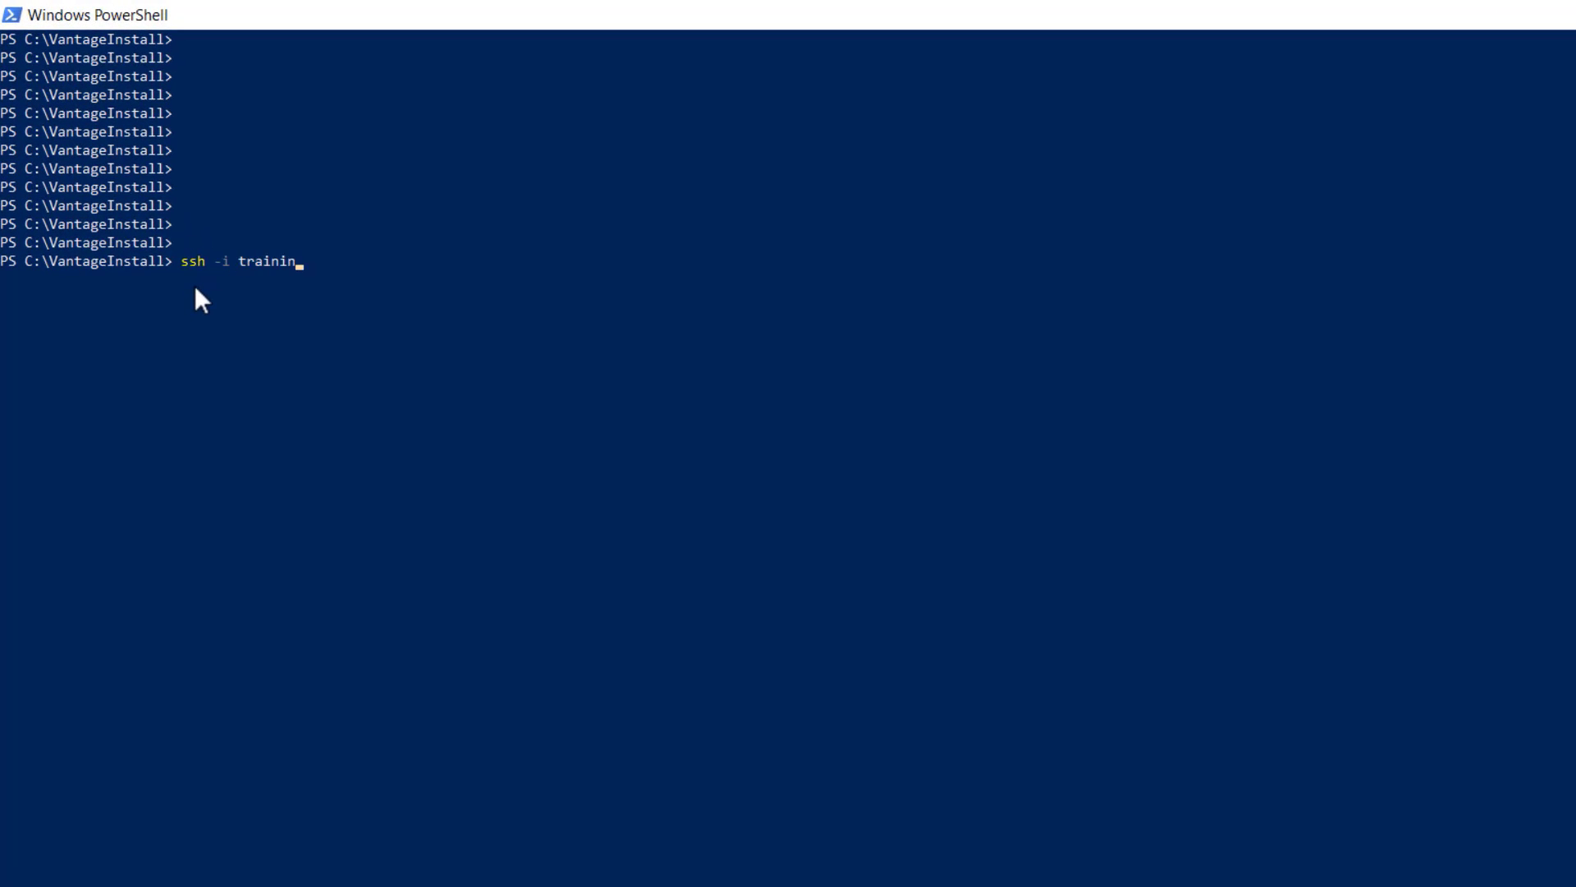
pyautogui.write('g-admin ansible@10.43.60.111')
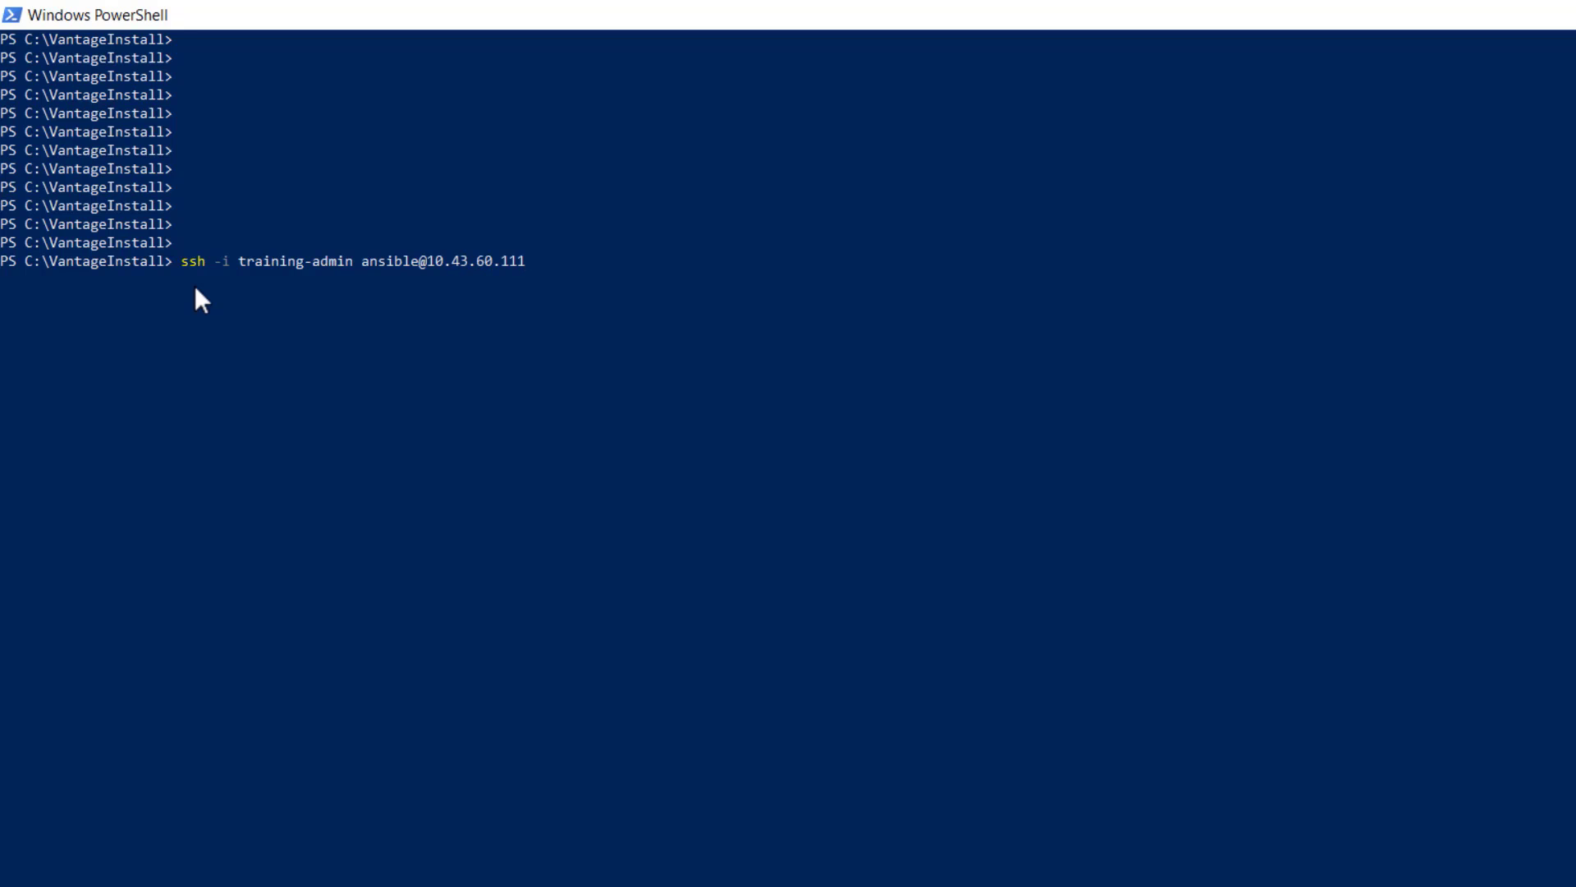
pyautogui.press('Return')
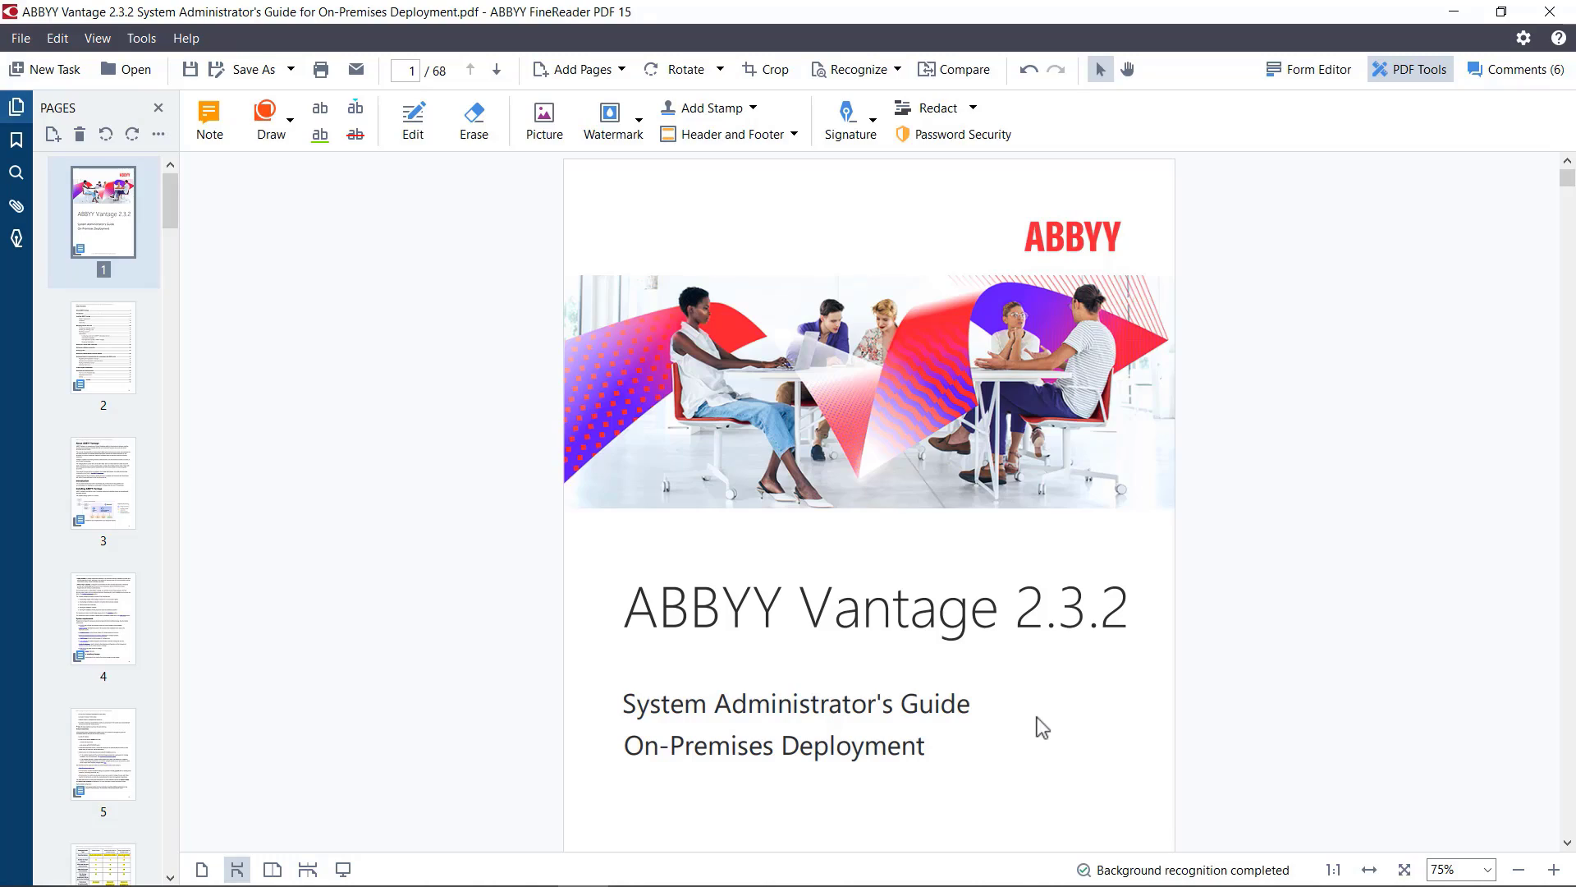
# Step: Switch to the Vantage 2.3.2 System Administrator's Guide in FineReader PDF and find the Setting up configuration files instructions under Installation
pyautogui.scroll(-20, 1037, 717)
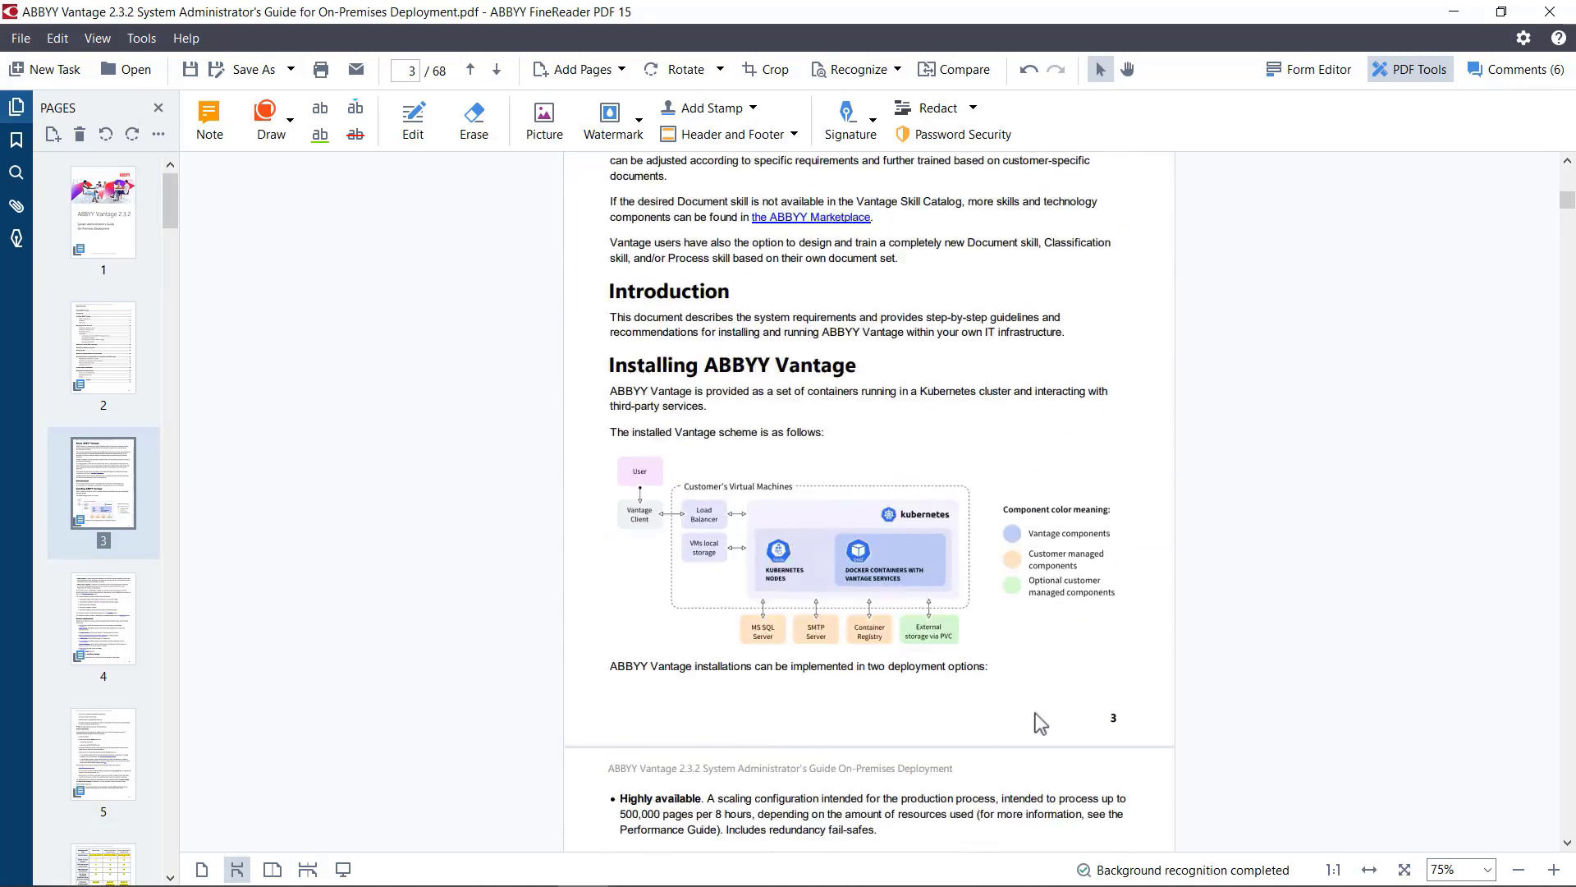
pyautogui.scroll(-5, 1037, 722)
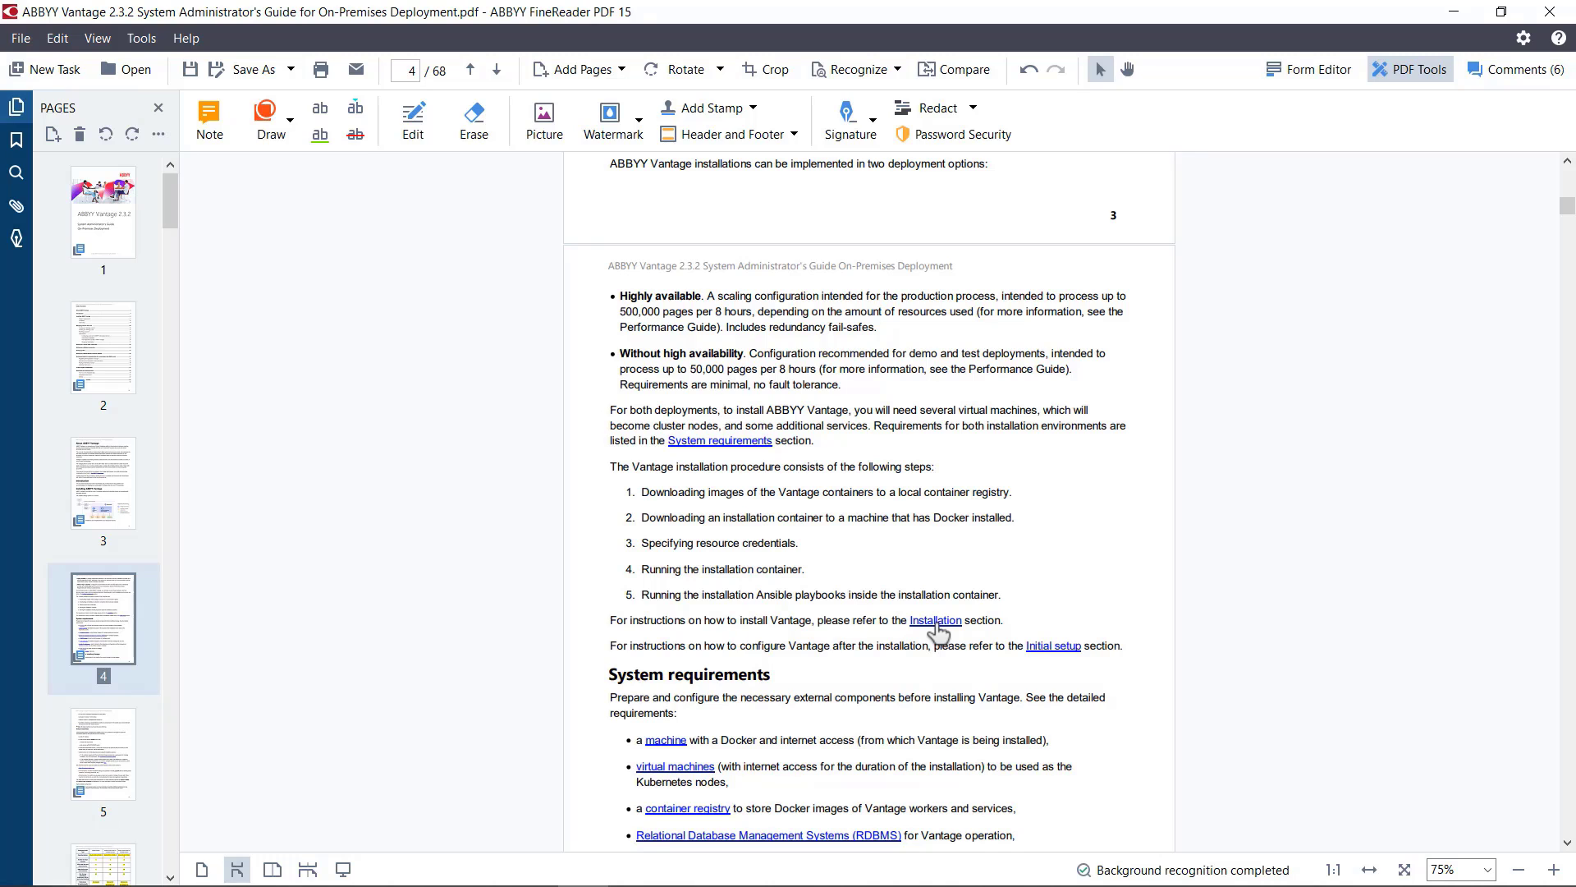
pyautogui.click(937, 622)
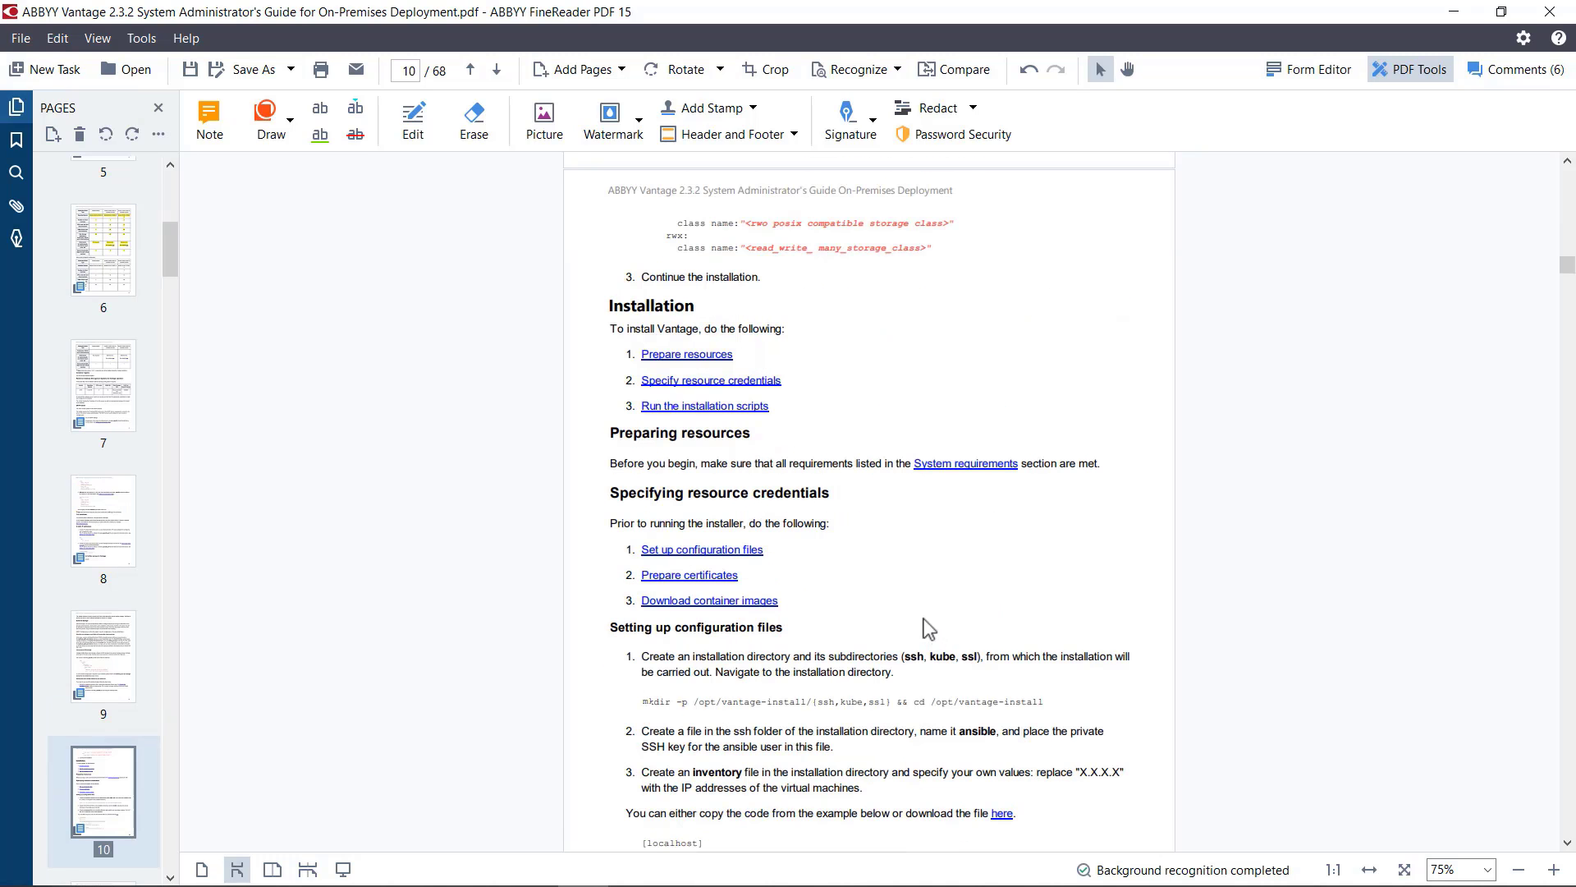
pyautogui.scroll(-3, 927, 628)
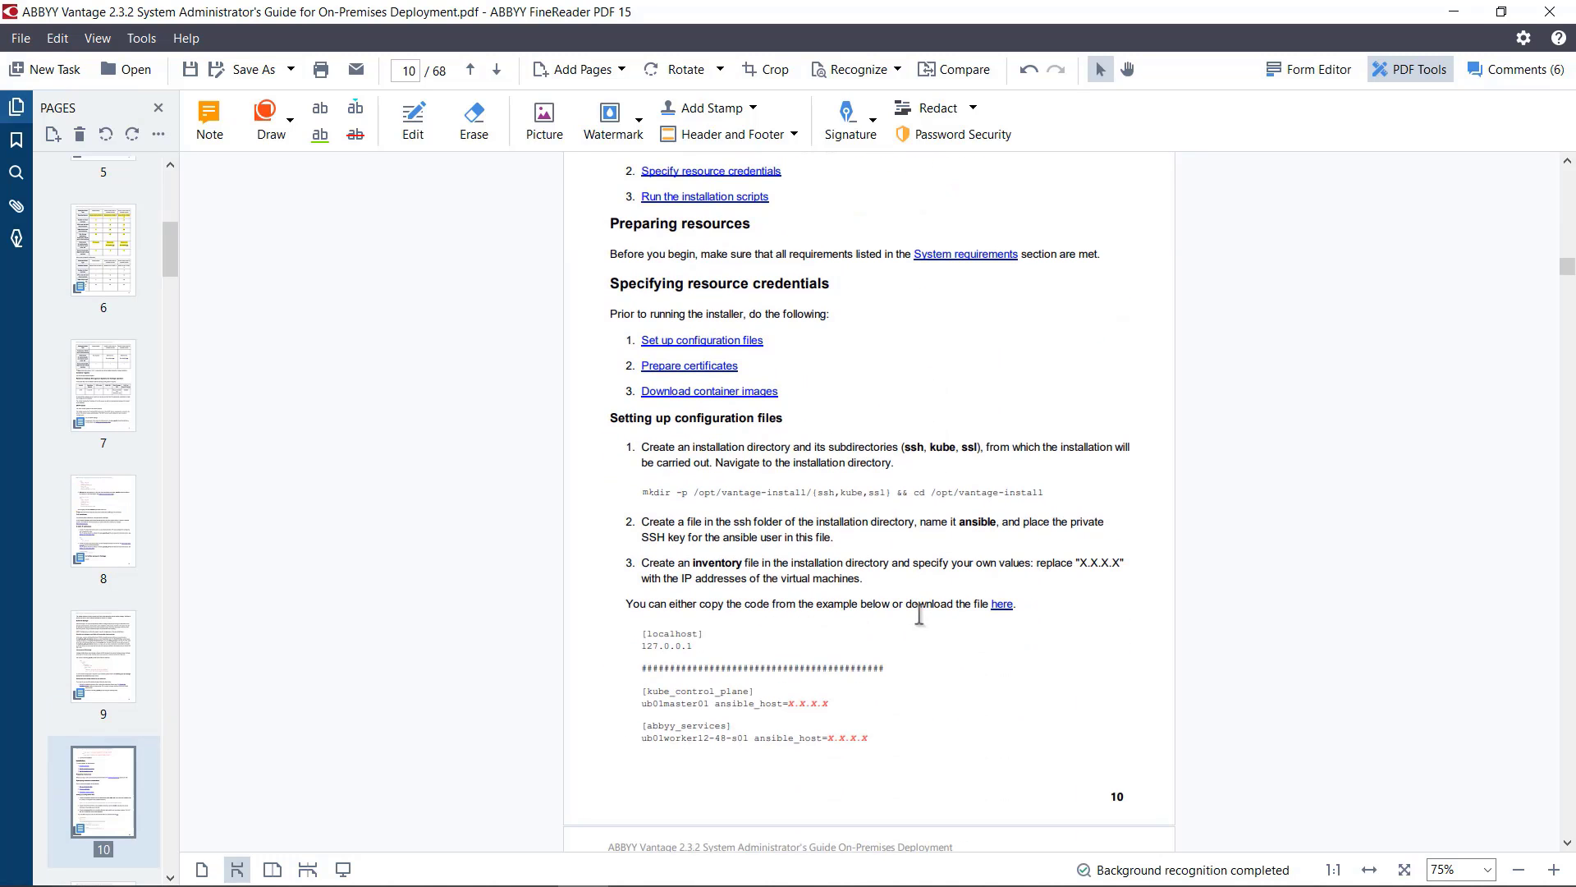
pyautogui.scroll(-1, 919, 616)
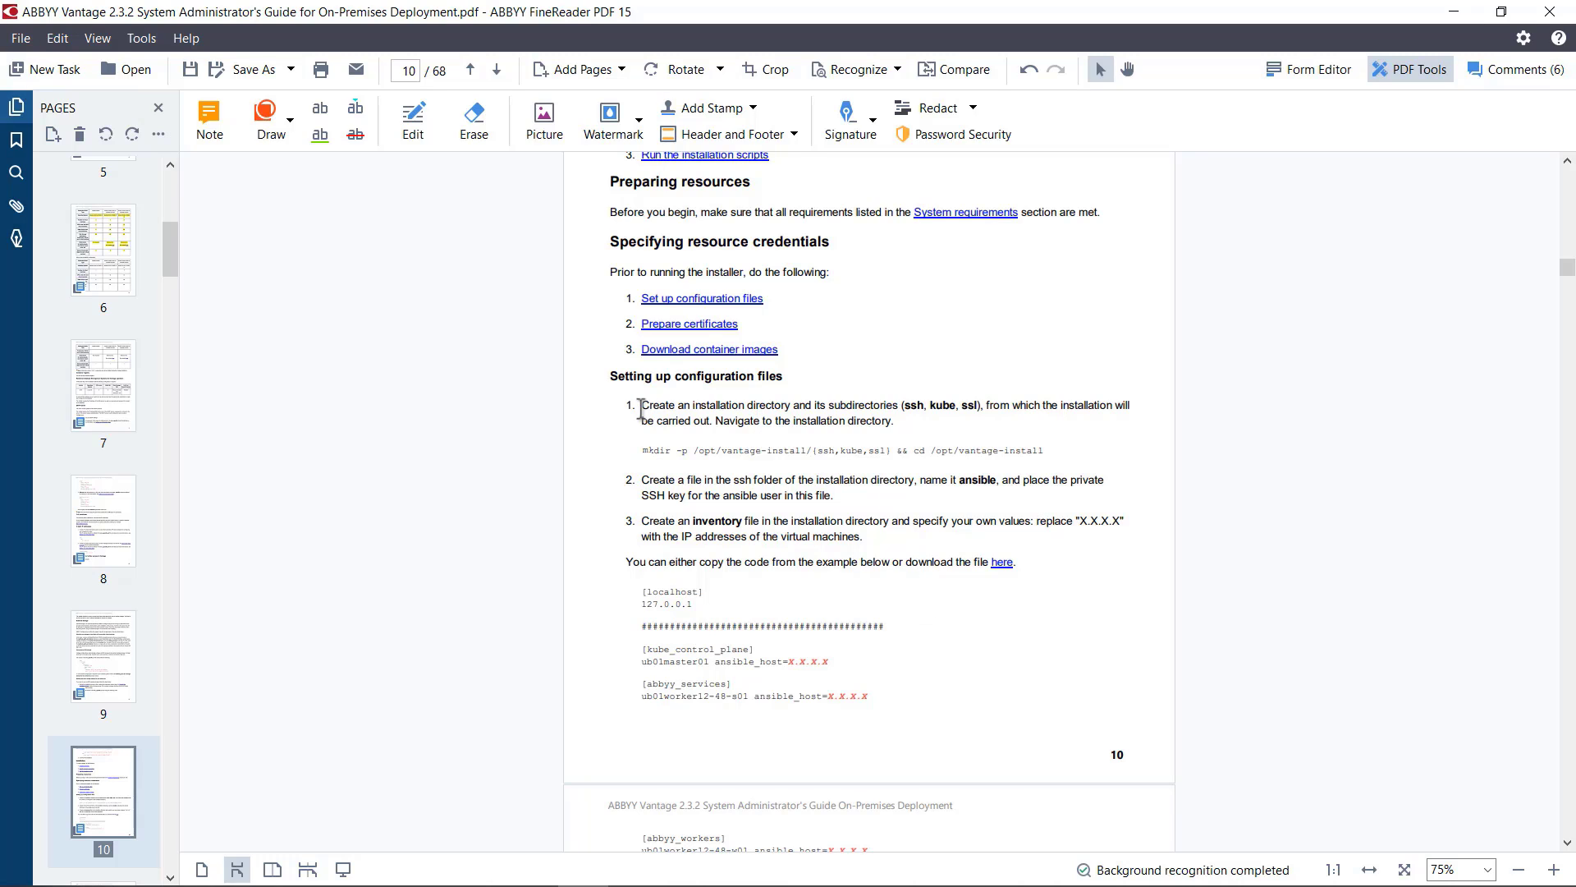
# Step: Run the guide's mkdir command with sudo in PowerShell to create /opt/vantage-install/{ssh,kube,ssl} and enter that directory, supplying the sudo password
pyautogui.moveTo(641, 408); pyautogui.dragTo(922, 422)
pyautogui.click(1062, 446)
pyautogui.moveTo(1055, 446); pyautogui.dragTo(641, 451)
pyautogui.hotkey('ctrl', 'c')
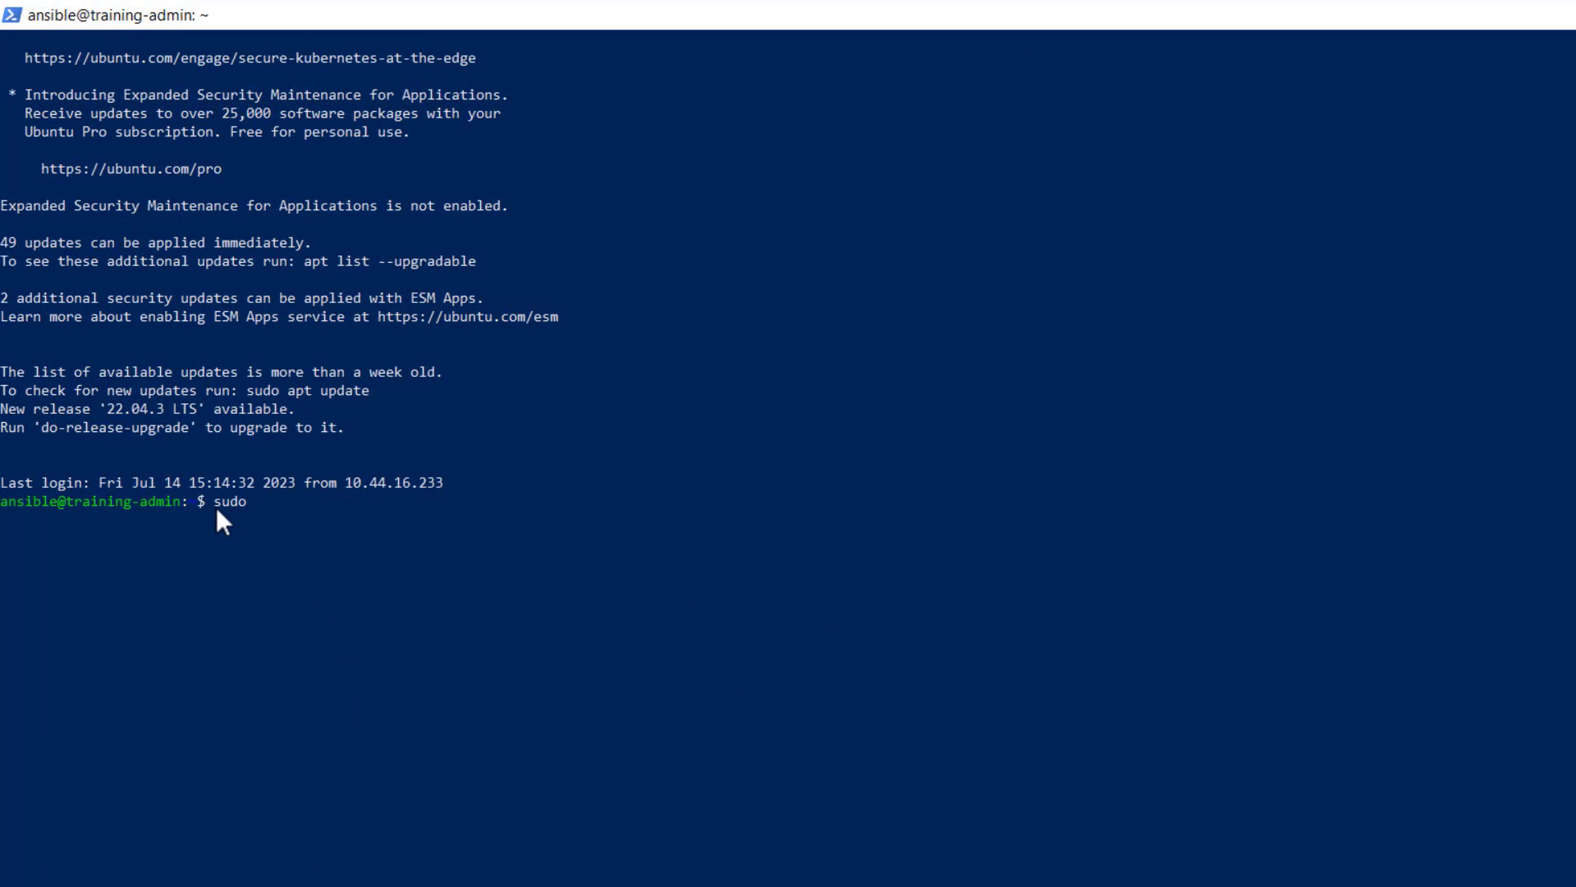
pyautogui.rightClick(388, 597)
pyautogui.press('Return')
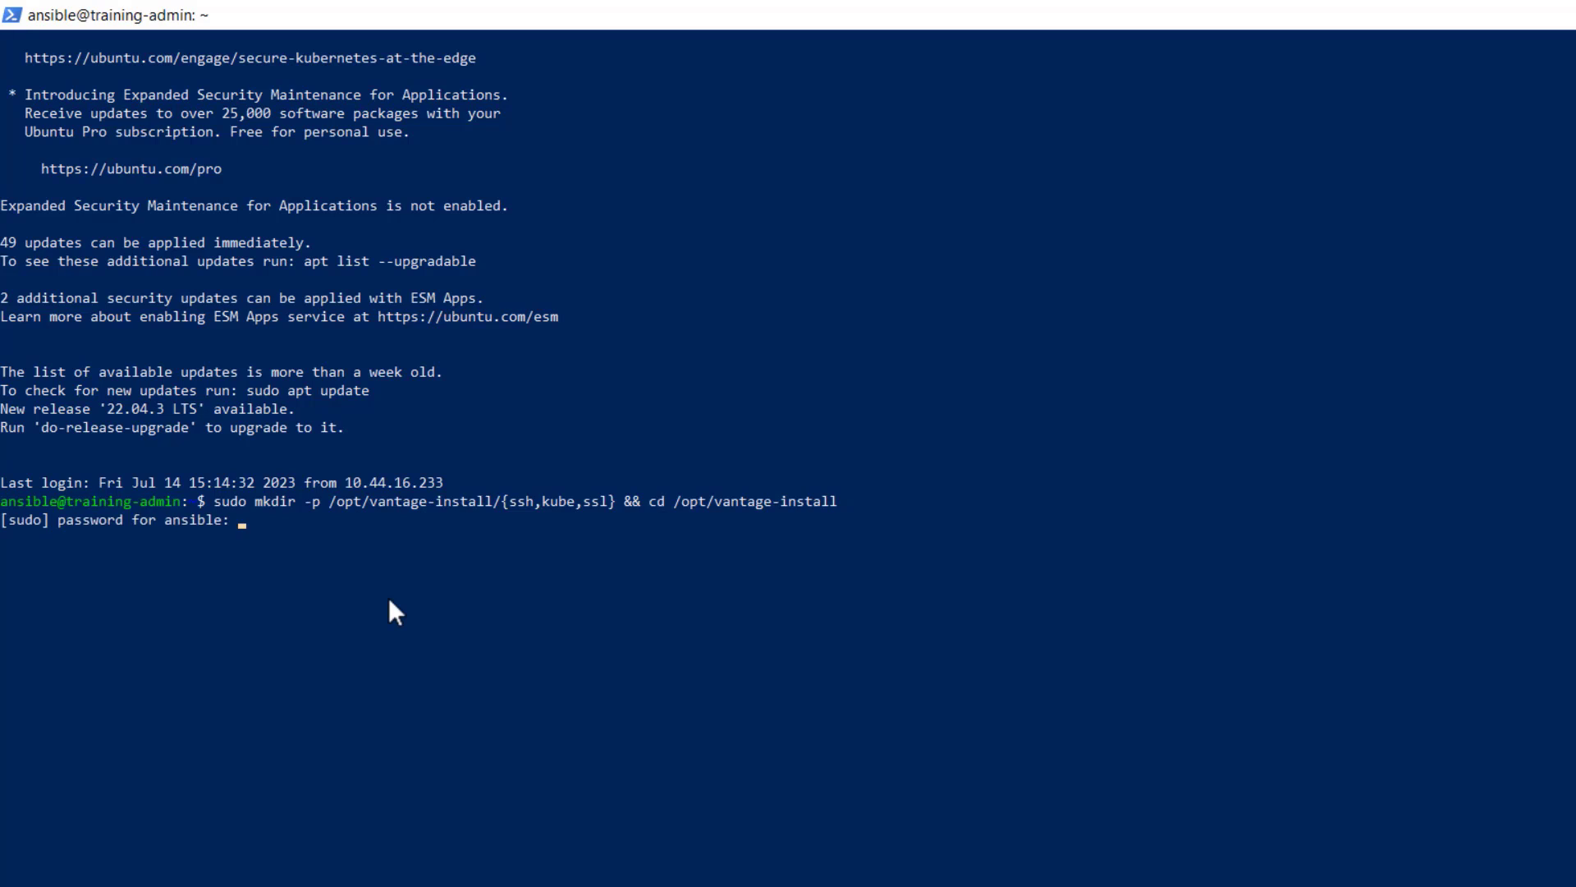
pyautogui.press('Return')
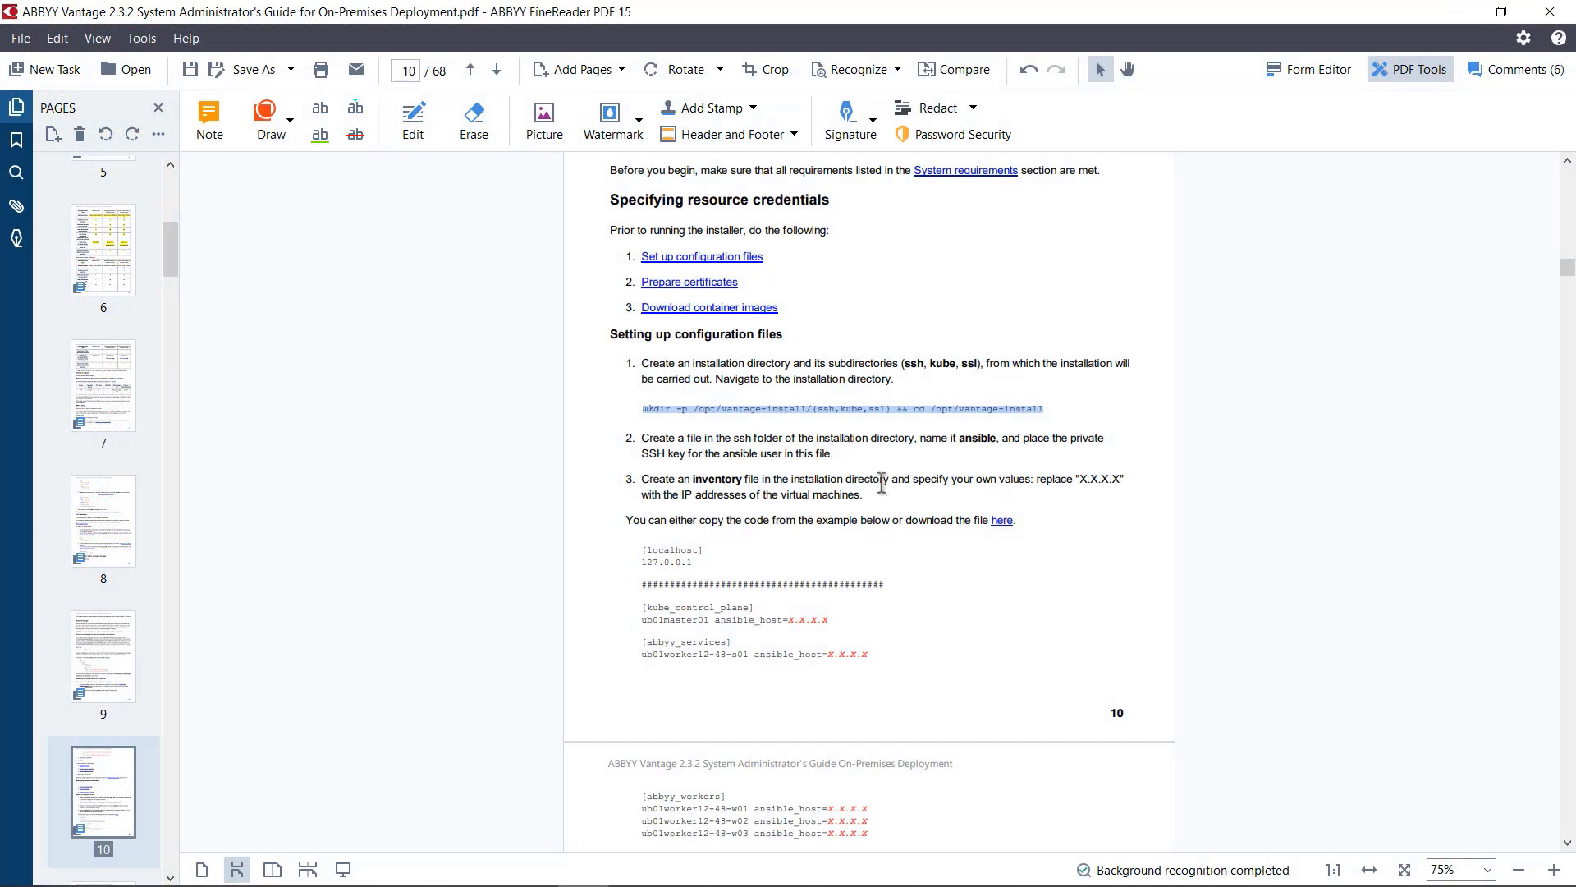
# Step: Following the guide's step 2, copy the private key /home/ansible/ansible into /opt/vantage-install/ssh with sudo cp
pyautogui.moveTo(834, 454); pyautogui.dragTo(641, 442)
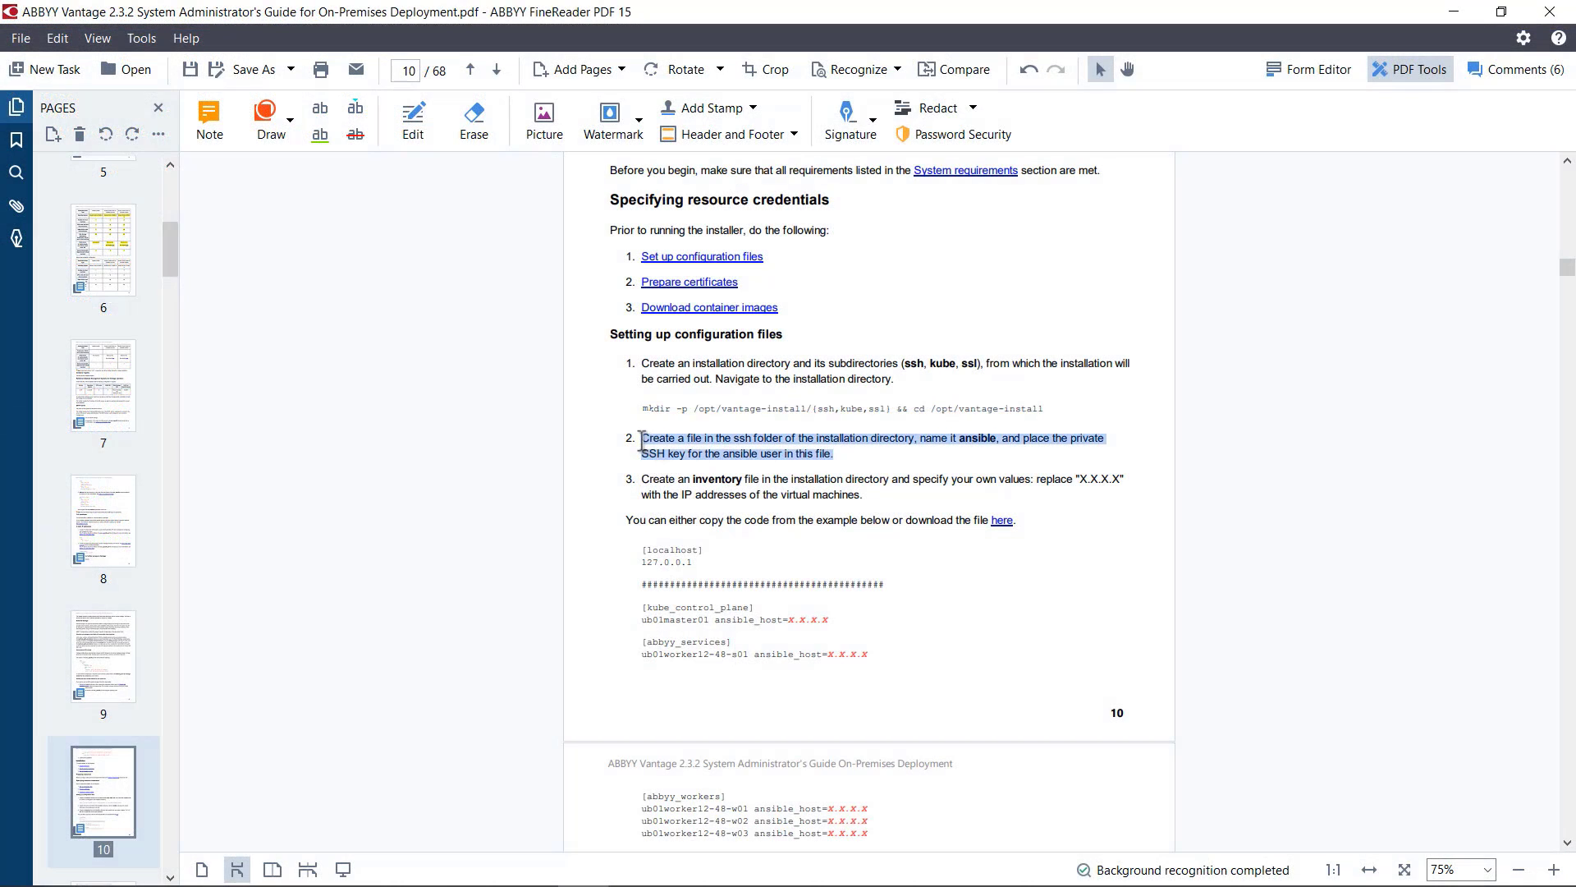
pyautogui.click(909, 476)
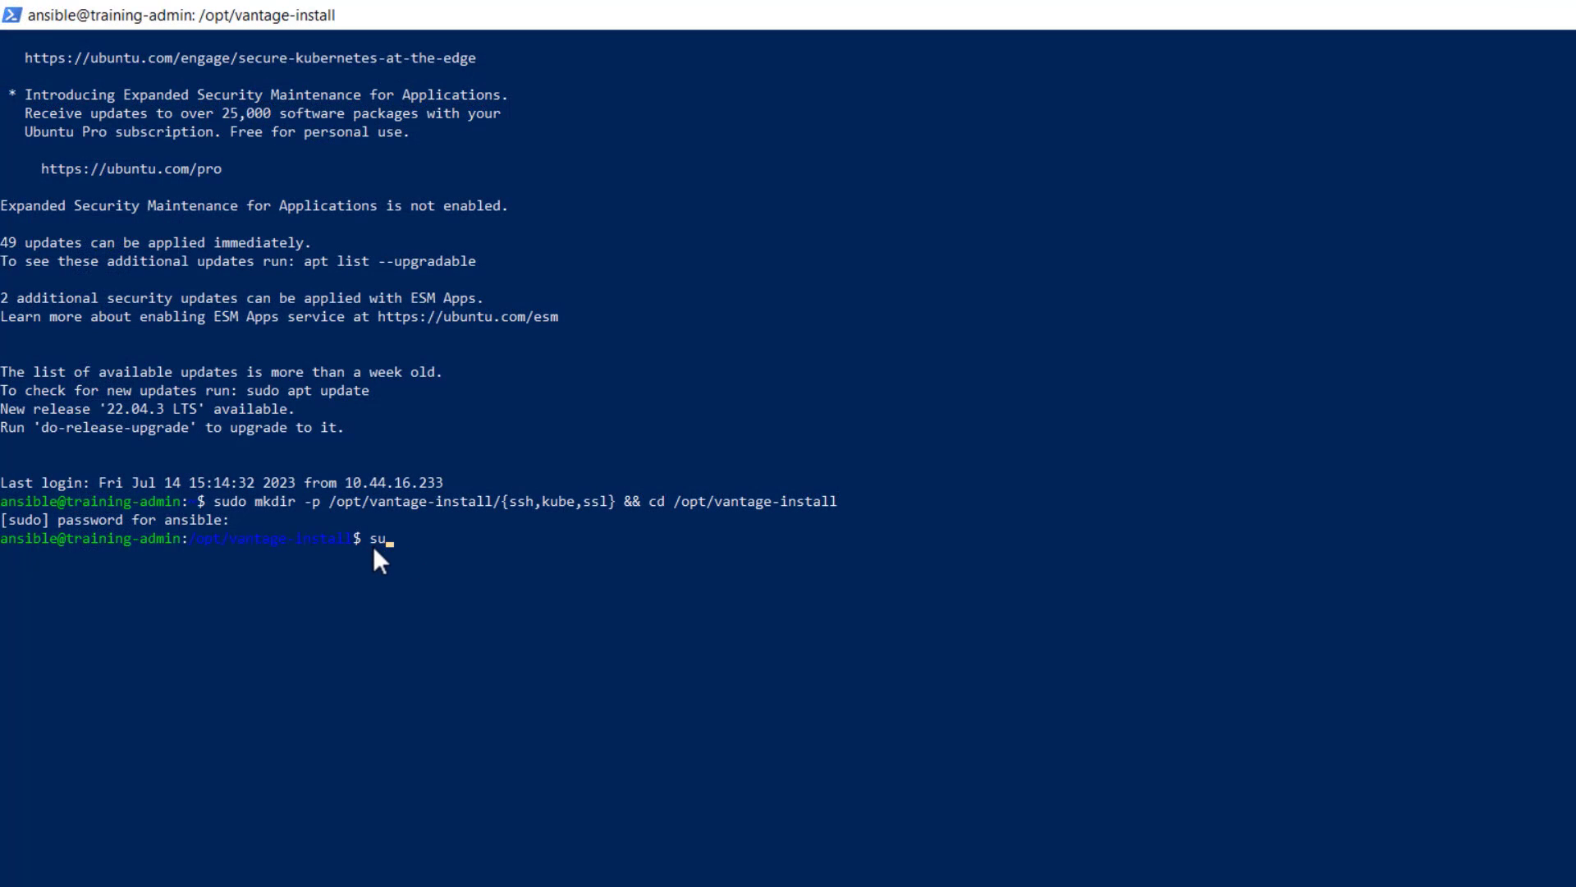
pyautogui.write('cp /home/ansible/ansible ')
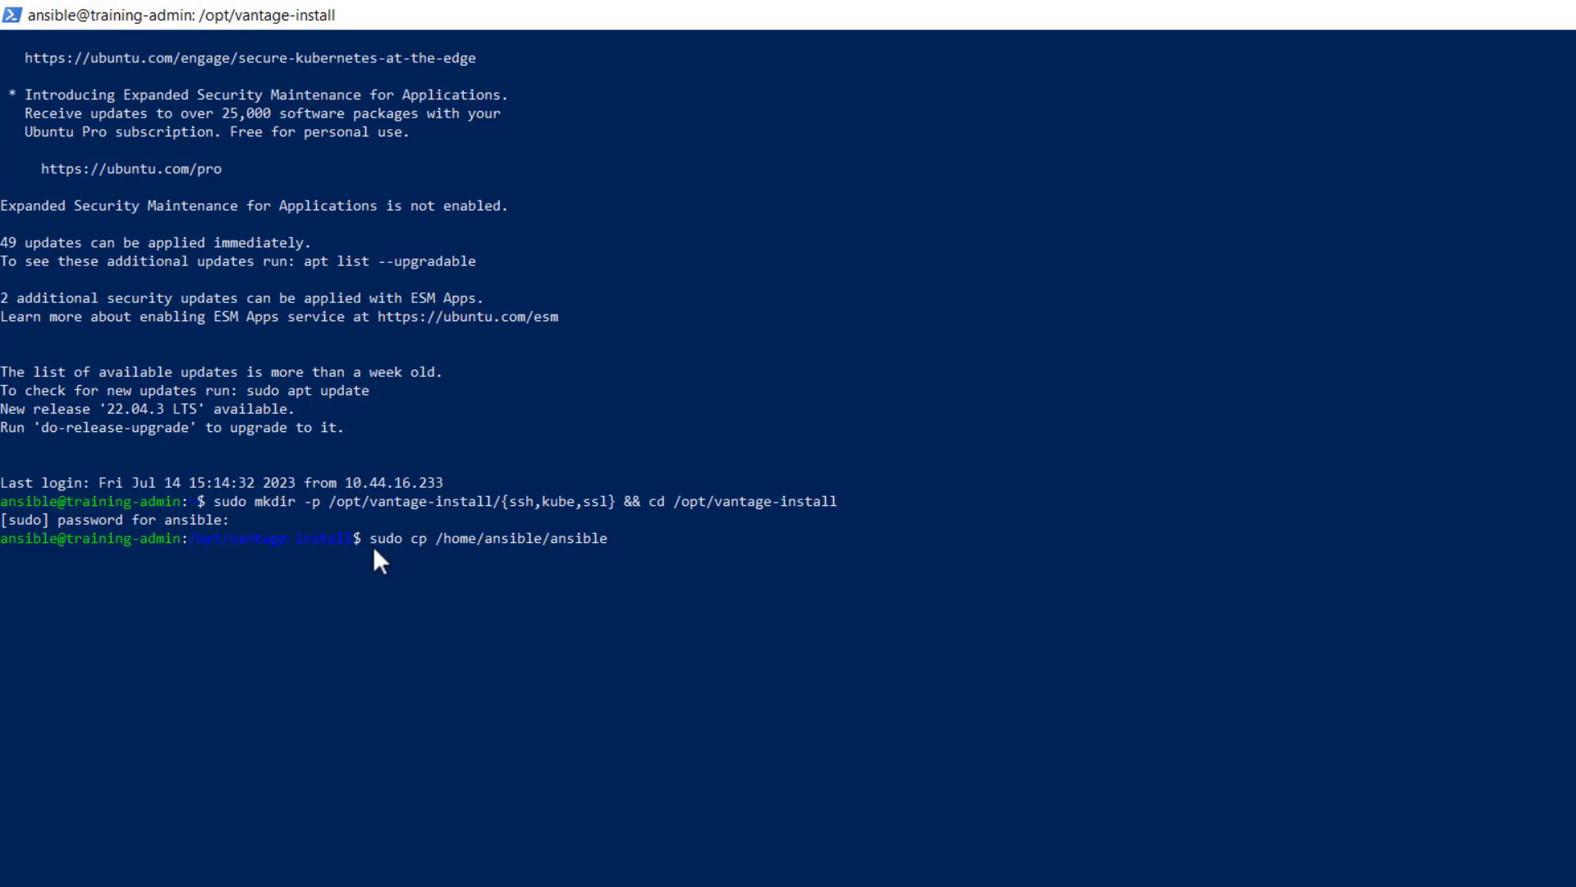
pyautogui.write('/')
pyautogui.write('opt/va')
pyautogui.press('Tab')
pyautogui.write('/ssh')
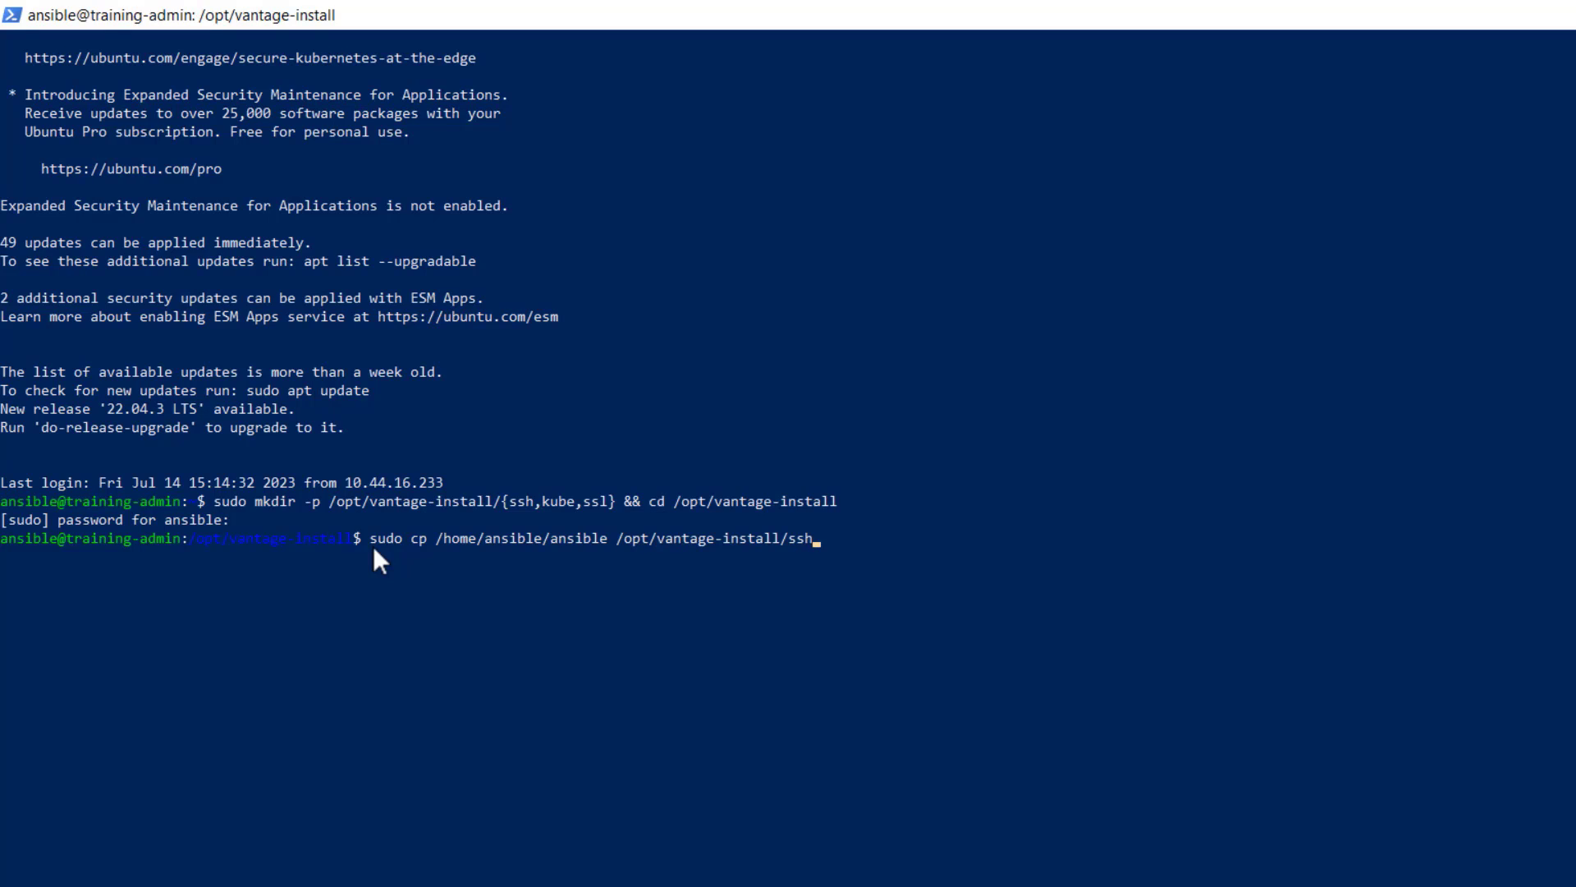
pyautogui.press('Return')
# Step: List the contents of the ssh folder with sudo ls
pyautogui.write('s')
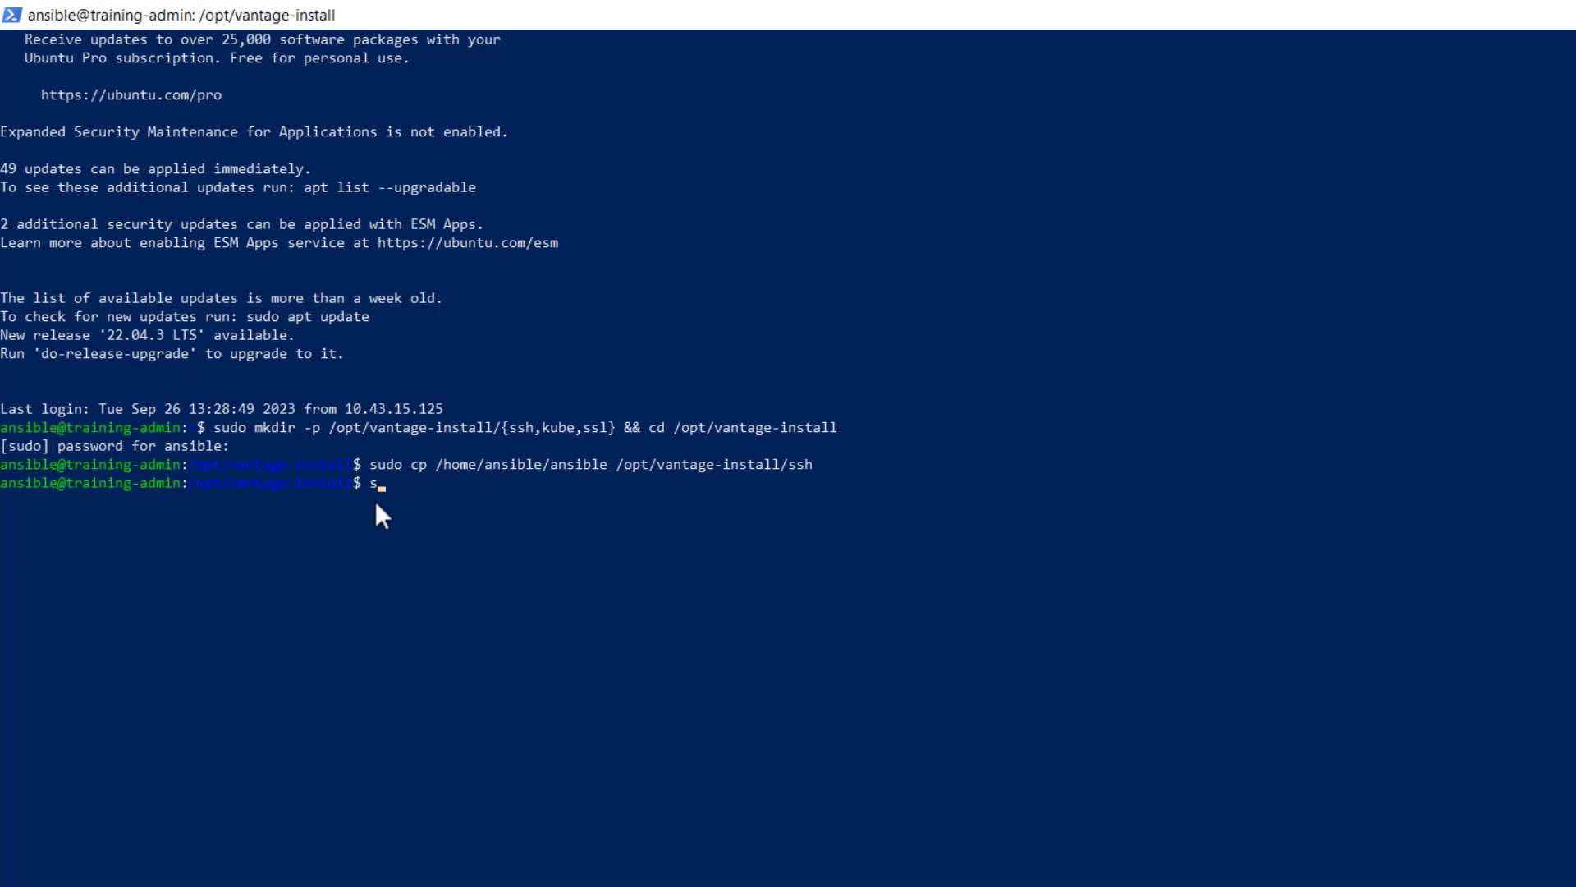
pyautogui.write('udo ls ssh')
pyautogui.press('Return')
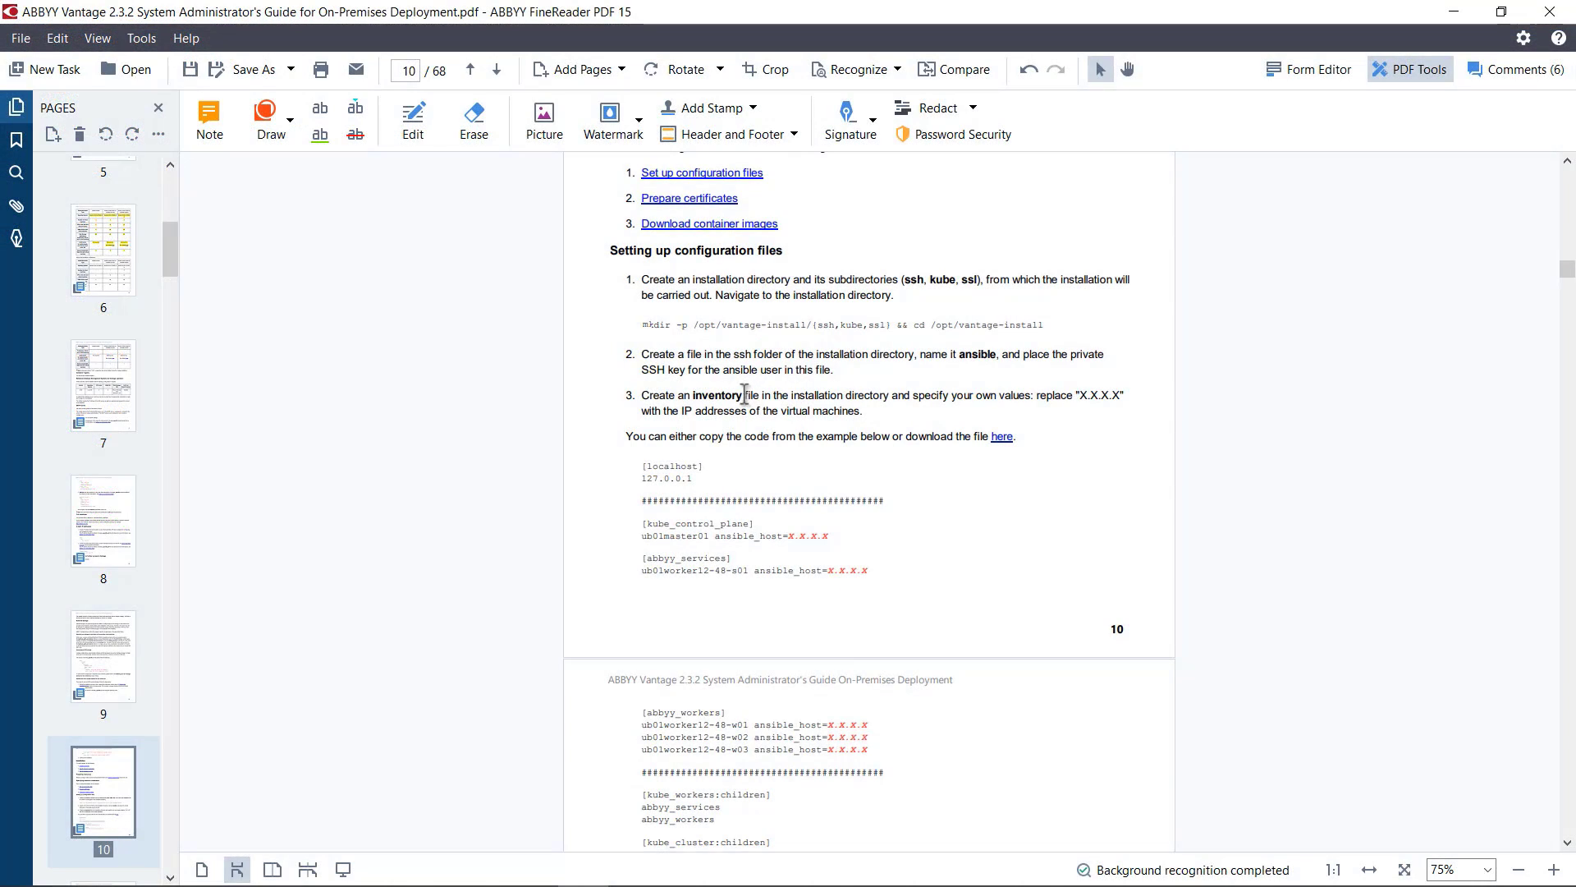
# Step: Review the guide's inventory file instruction, then bring up the inventory template from C:\VantageInstall in a maximized Visual Studio Code window
pyautogui.moveTo(744, 395); pyautogui.dragTo(691, 396)
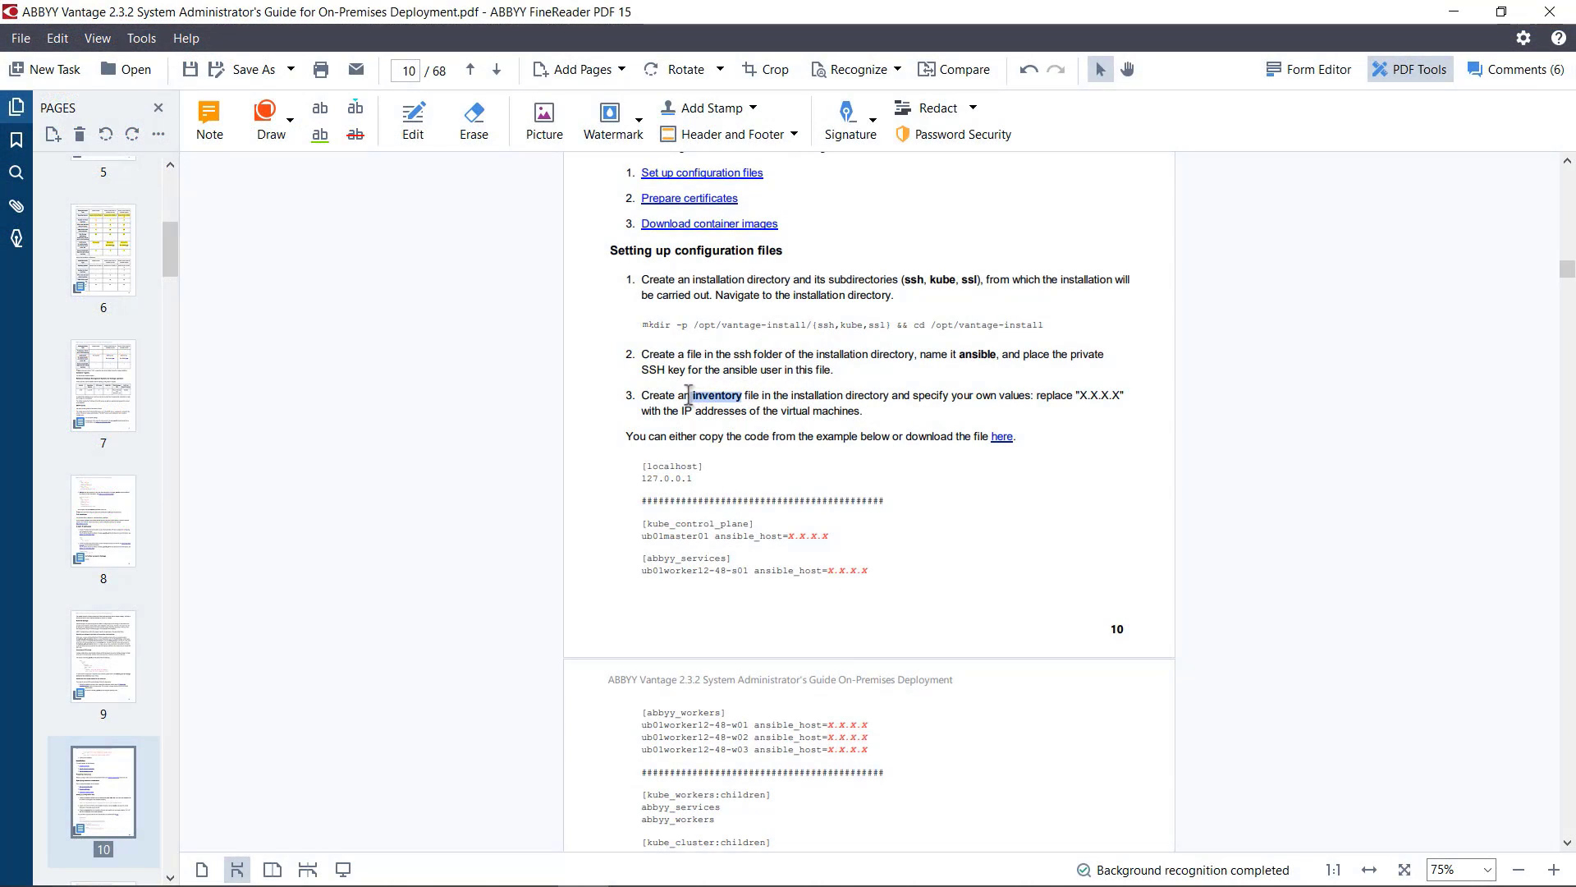
pyautogui.click(1083, 446)
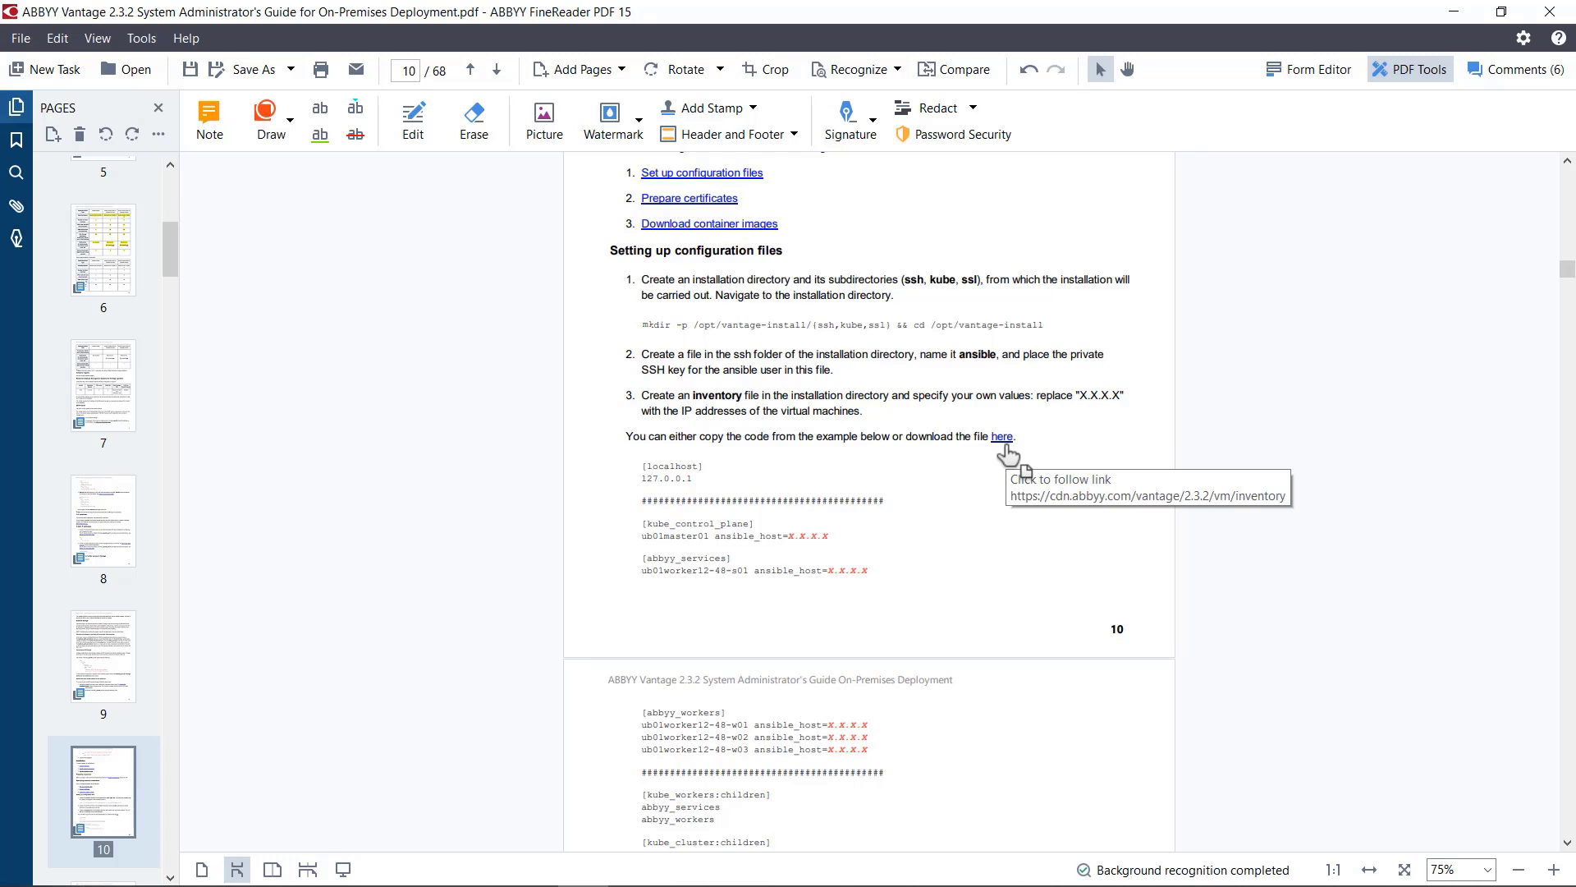
pyautogui.moveTo(0, 57); pyautogui.dragTo(947, 86)
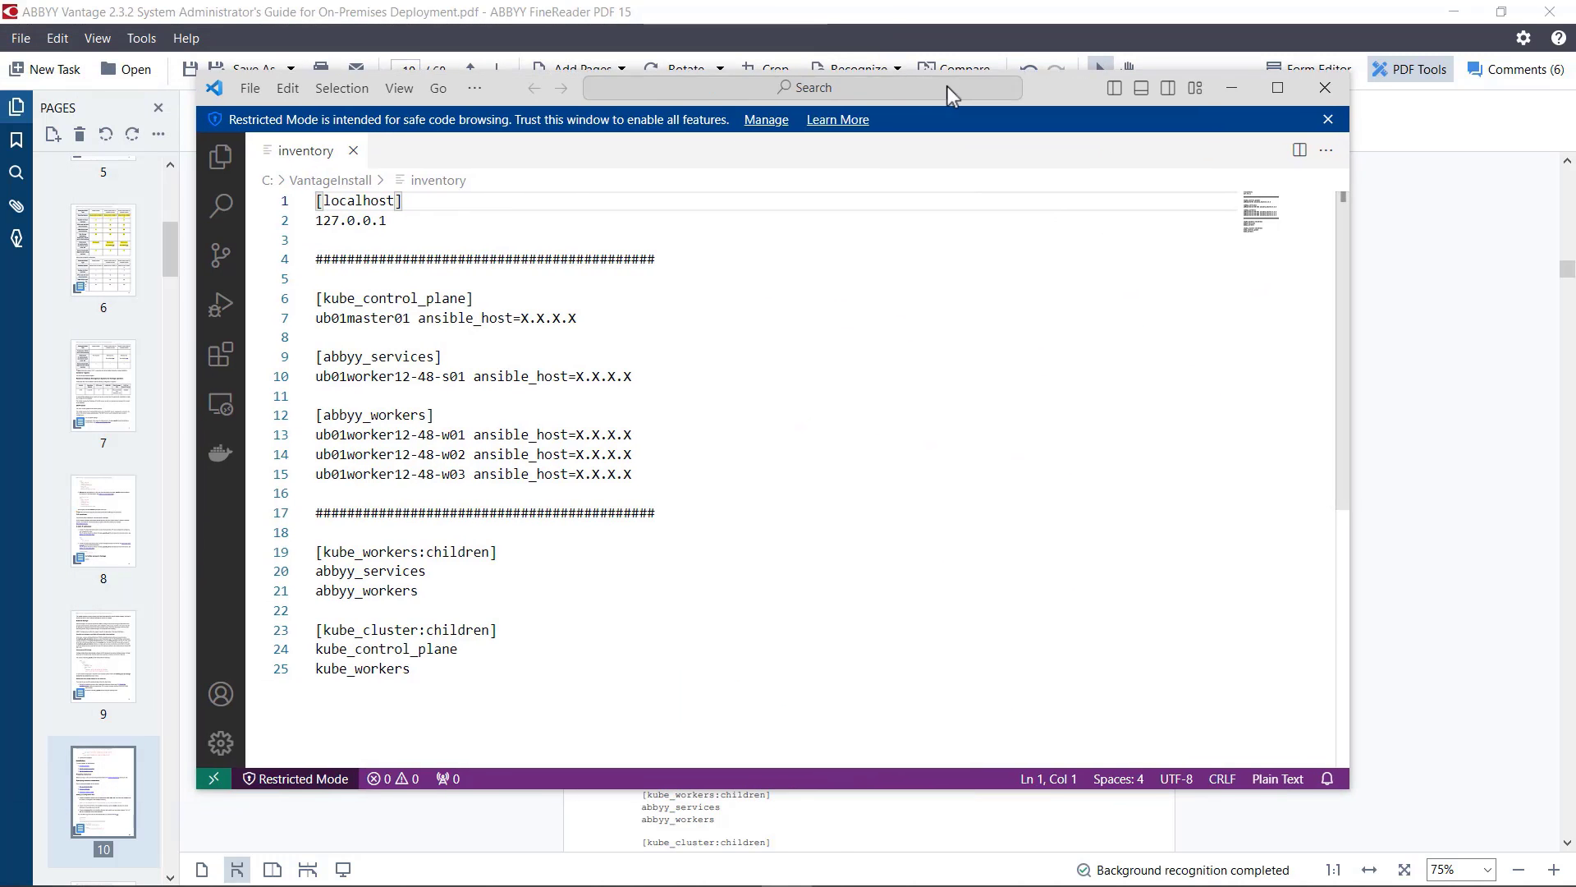
pyautogui.click(1294, 87)
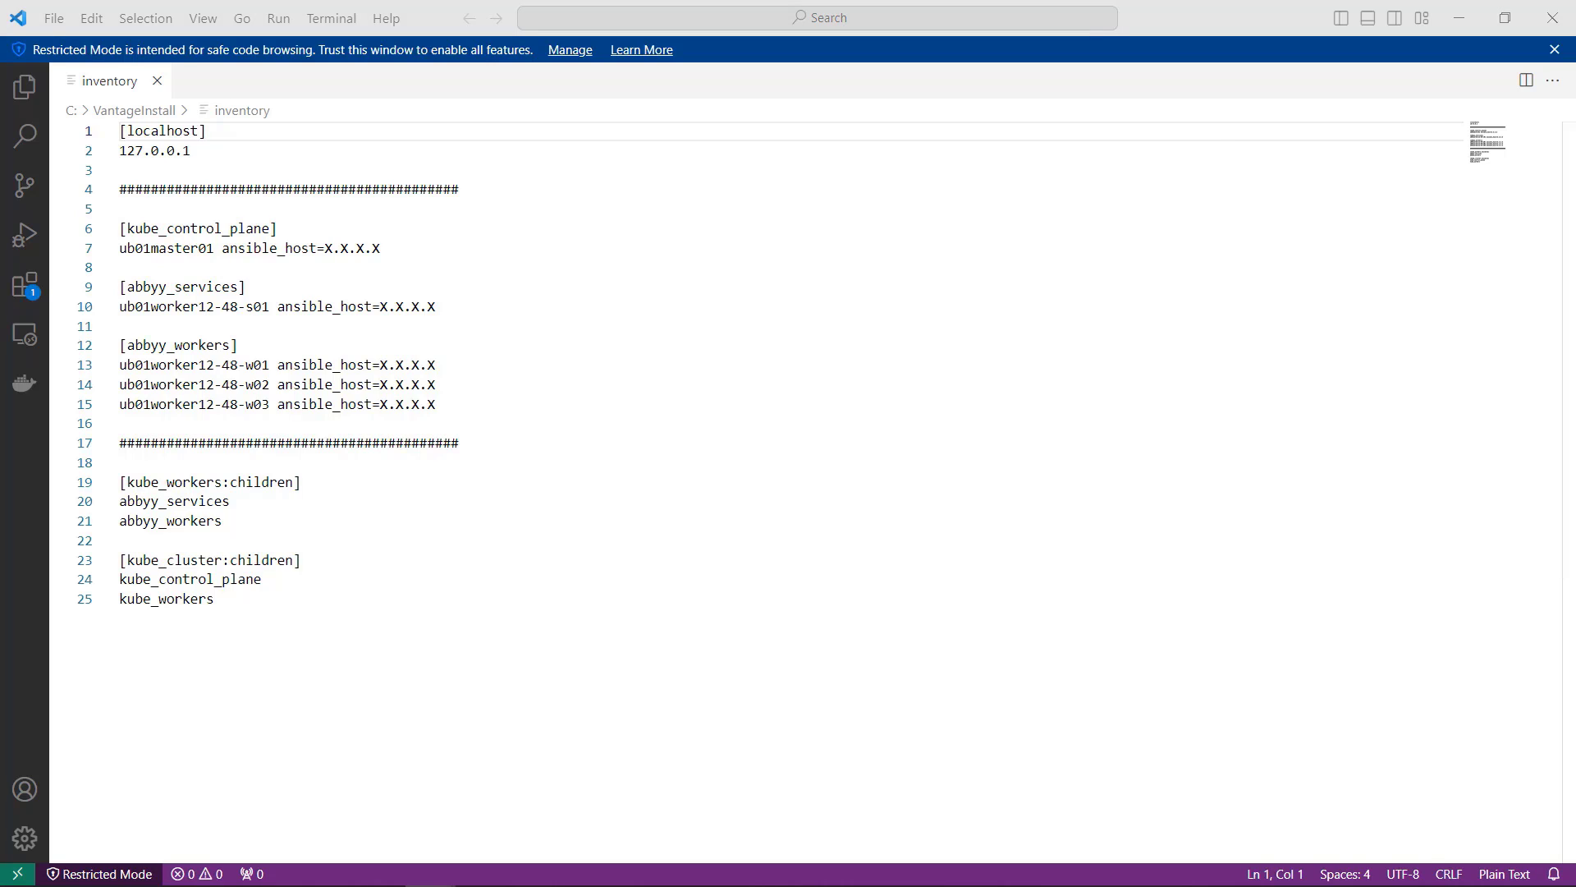
# Step: Set the ansible_host of ub01master01 under [kube_control_plane] to 10.43.60.19
pyautogui.moveTo(386, 248); pyautogui.dragTo(328, 251)
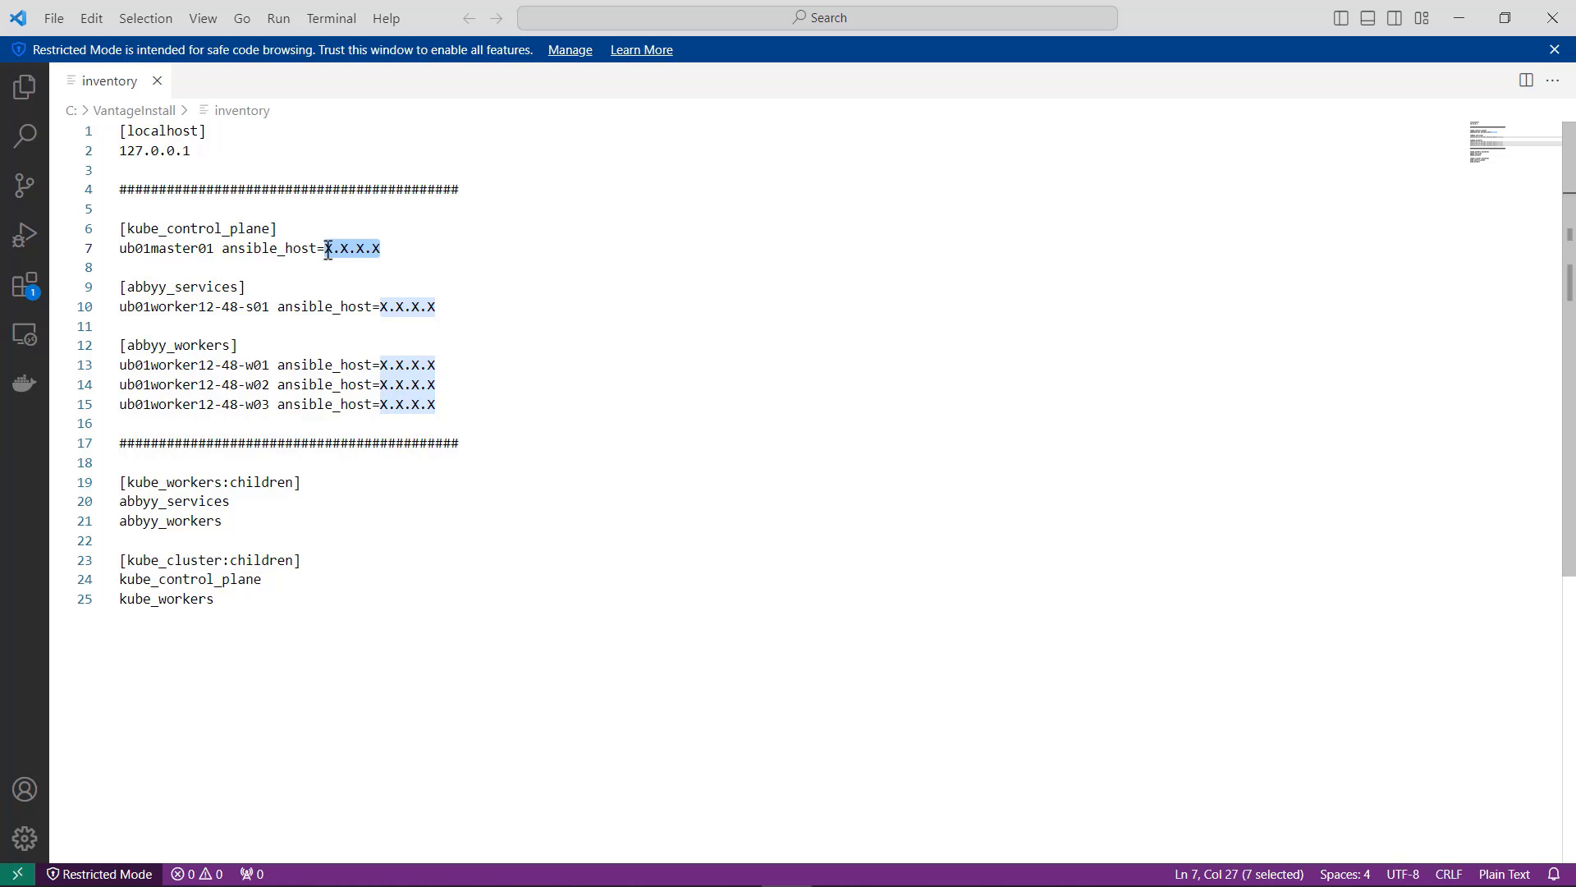
pyautogui.write('10.')
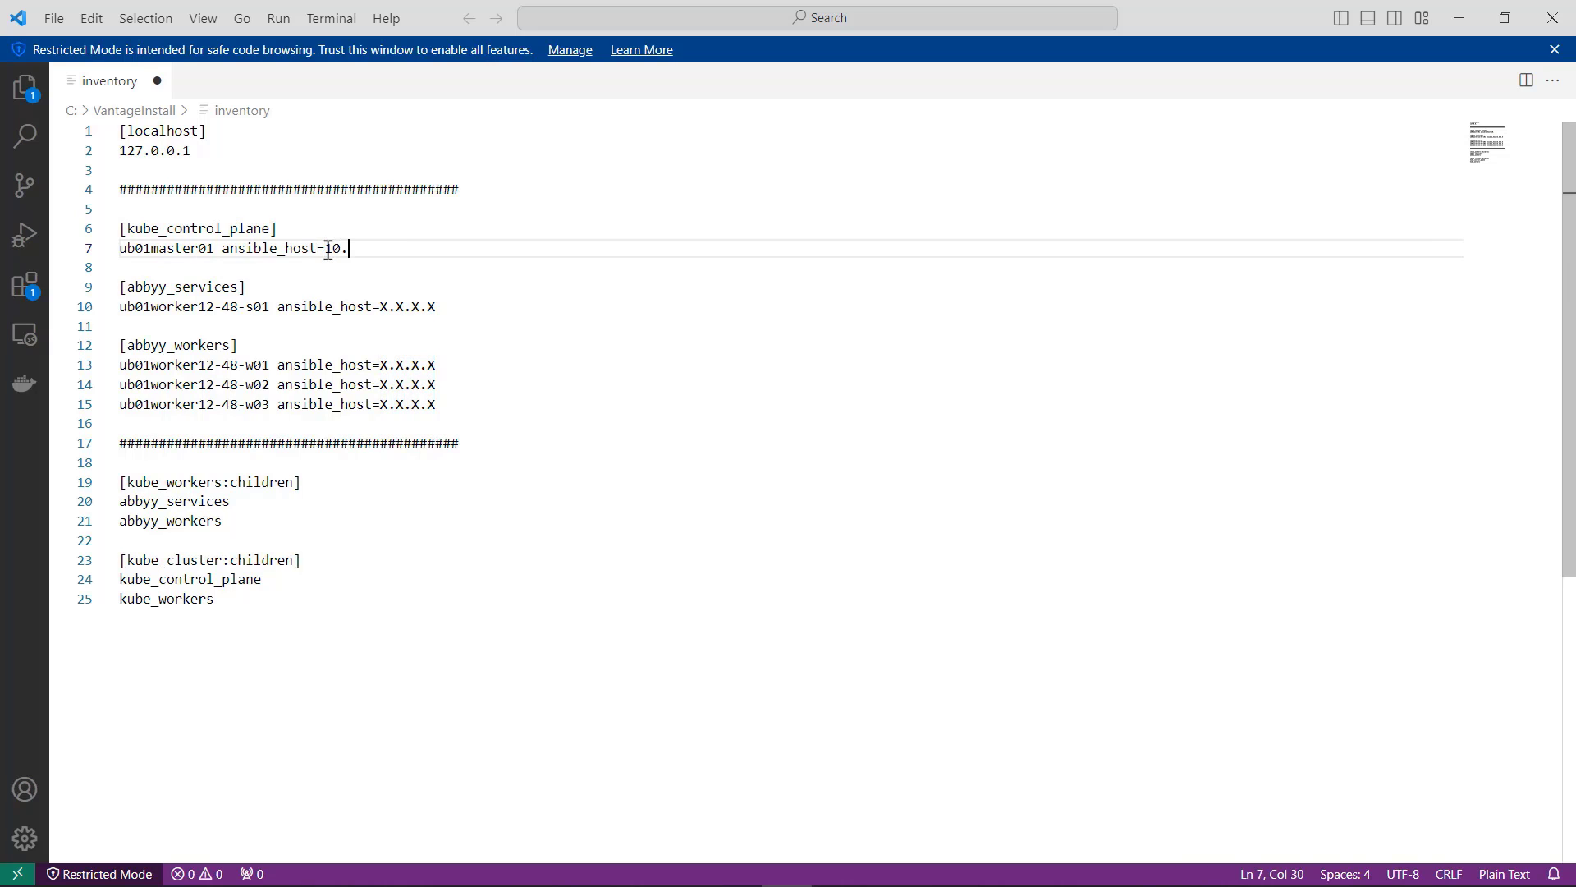
pyautogui.write('43.60.19')
# Step: Set the ansible_host of ub01worker12-48-s01 under [abbyy_services] to 10.43.60.20, reusing the control plane host's address
pyautogui.moveTo(413, 247); pyautogui.dragTo(327, 248)
pyautogui.hotkey('ctrl', 'c')
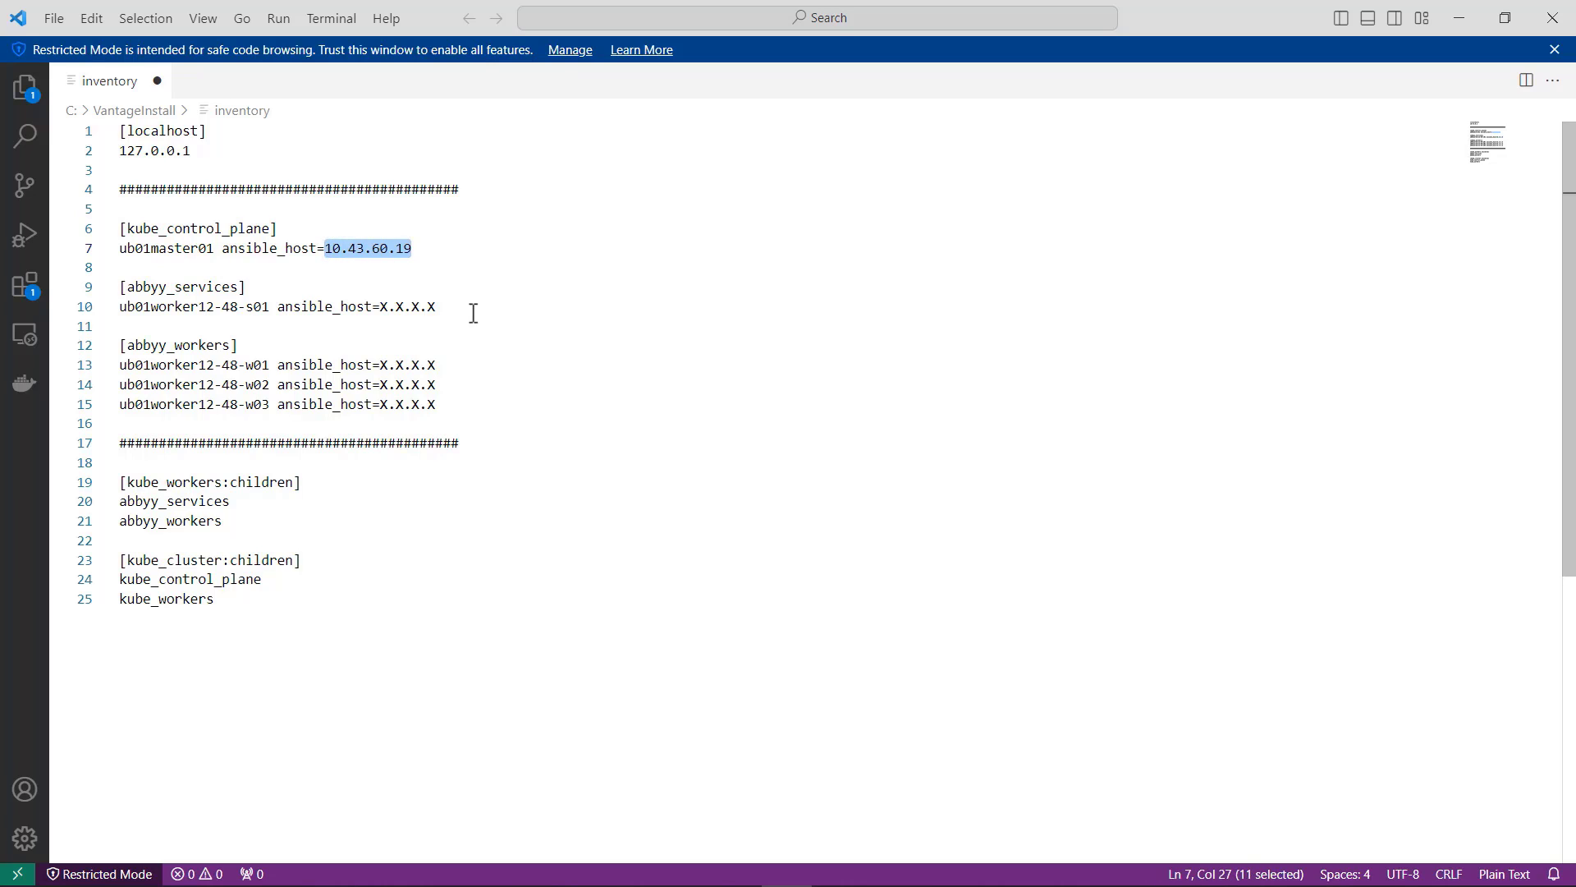
pyautogui.moveTo(437, 307); pyautogui.dragTo(379, 308)
pyautogui.hotkey('ctrl', 'v')
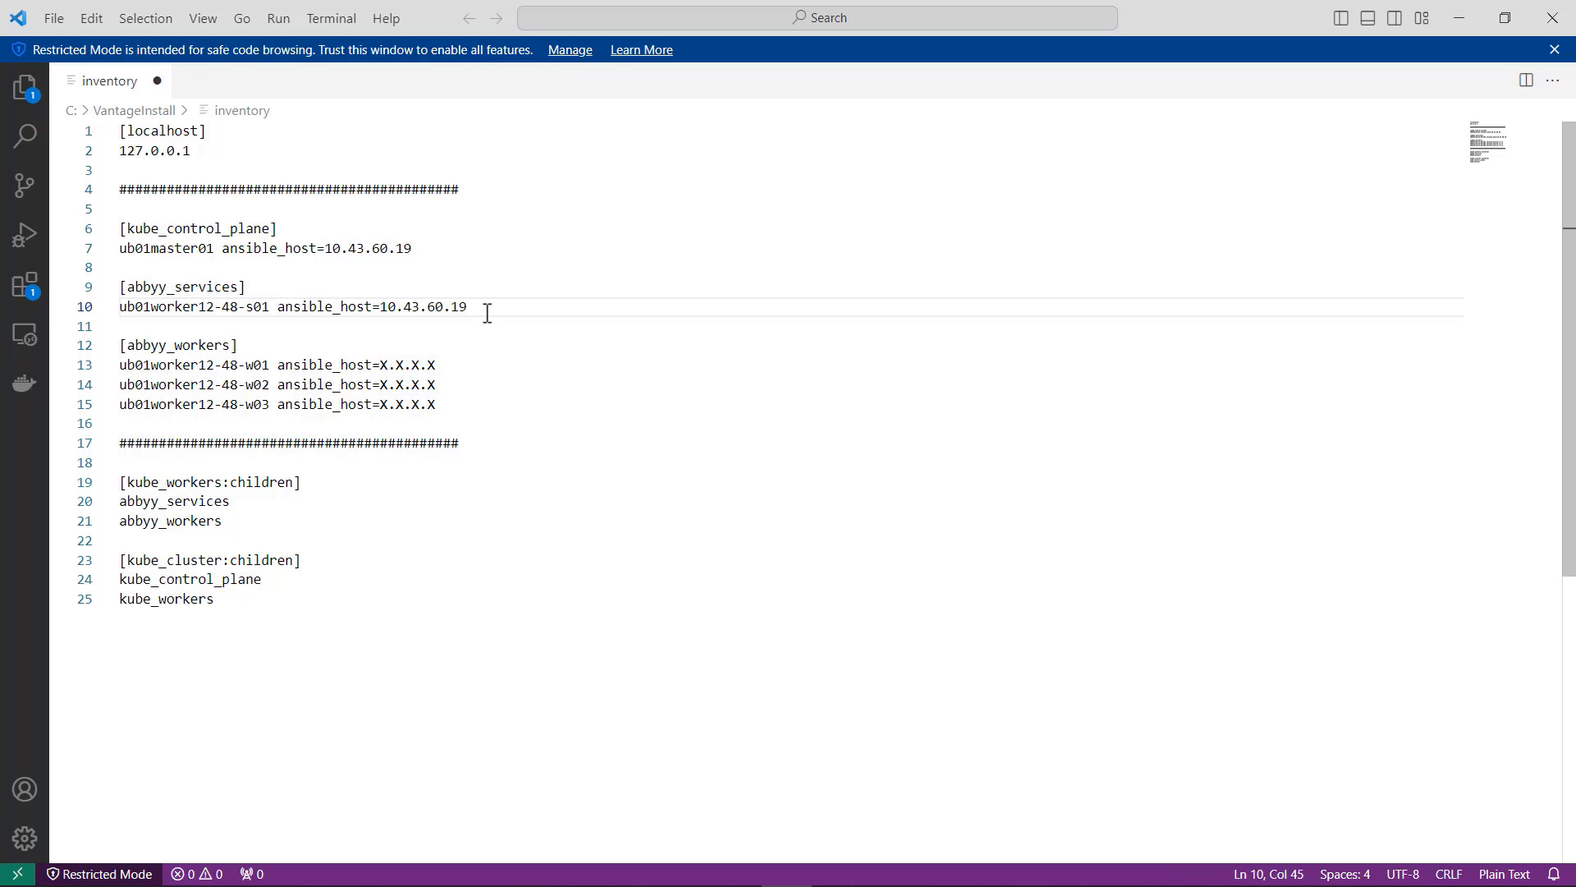
pyautogui.press('BackSpace')
pyautogui.press('BackSpace')
pyautogui.write('20')
# Step: Set the ansible_host of ub01worker12-48-w01 under [abbyy_workers] to 10.43.60.21
pyautogui.moveTo(437, 364); pyautogui.dragTo(382, 364)
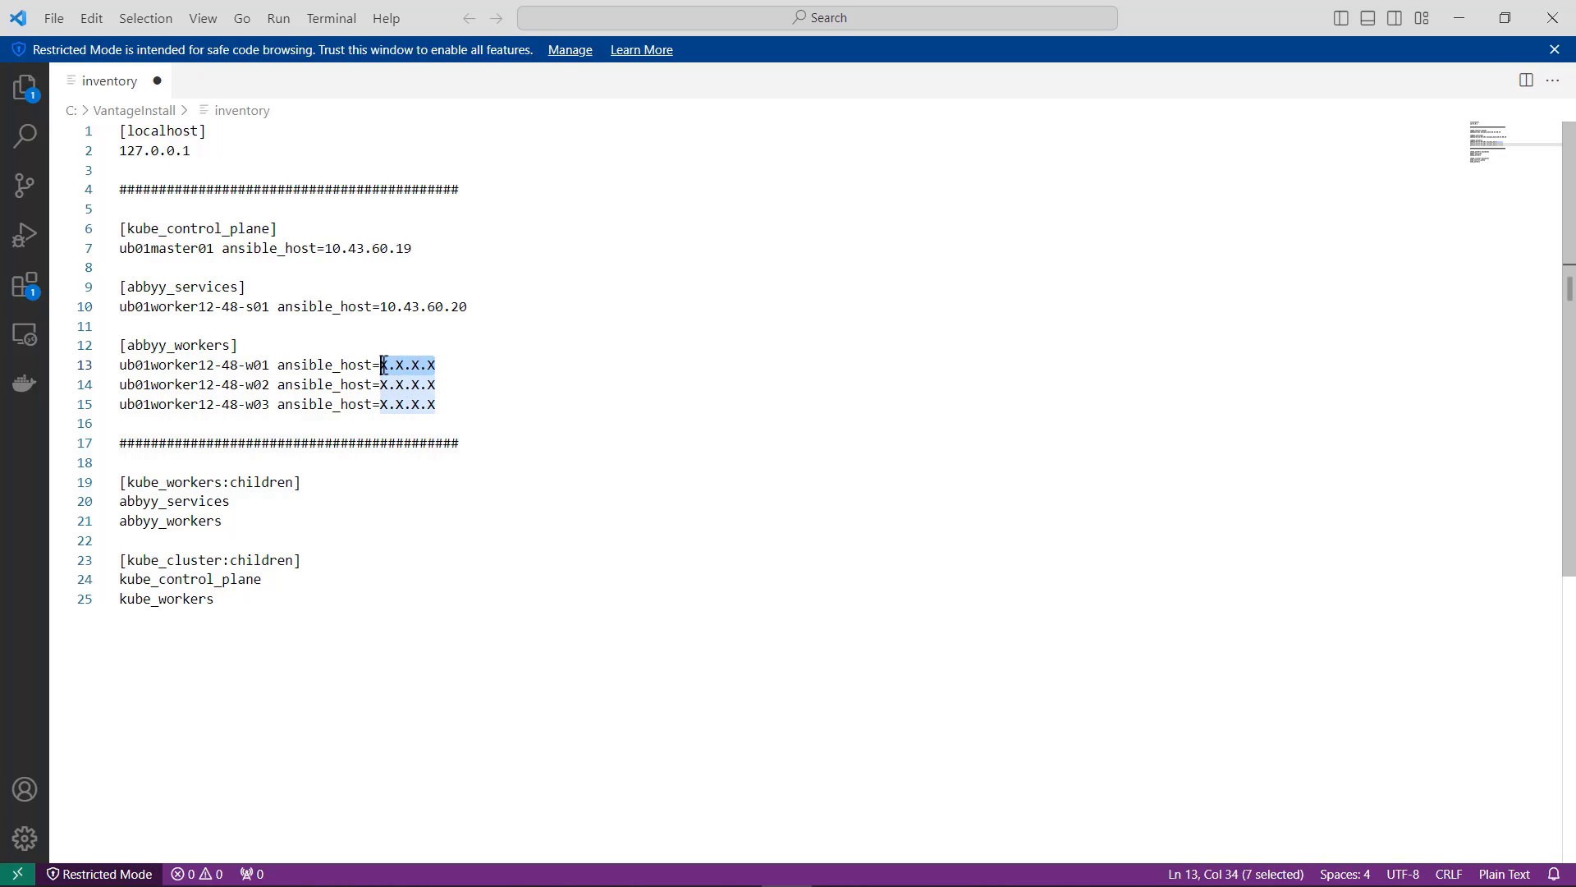
pyautogui.write('10.43.60.20')
pyautogui.press('BackSpace')
pyautogui.press('BackSpace')
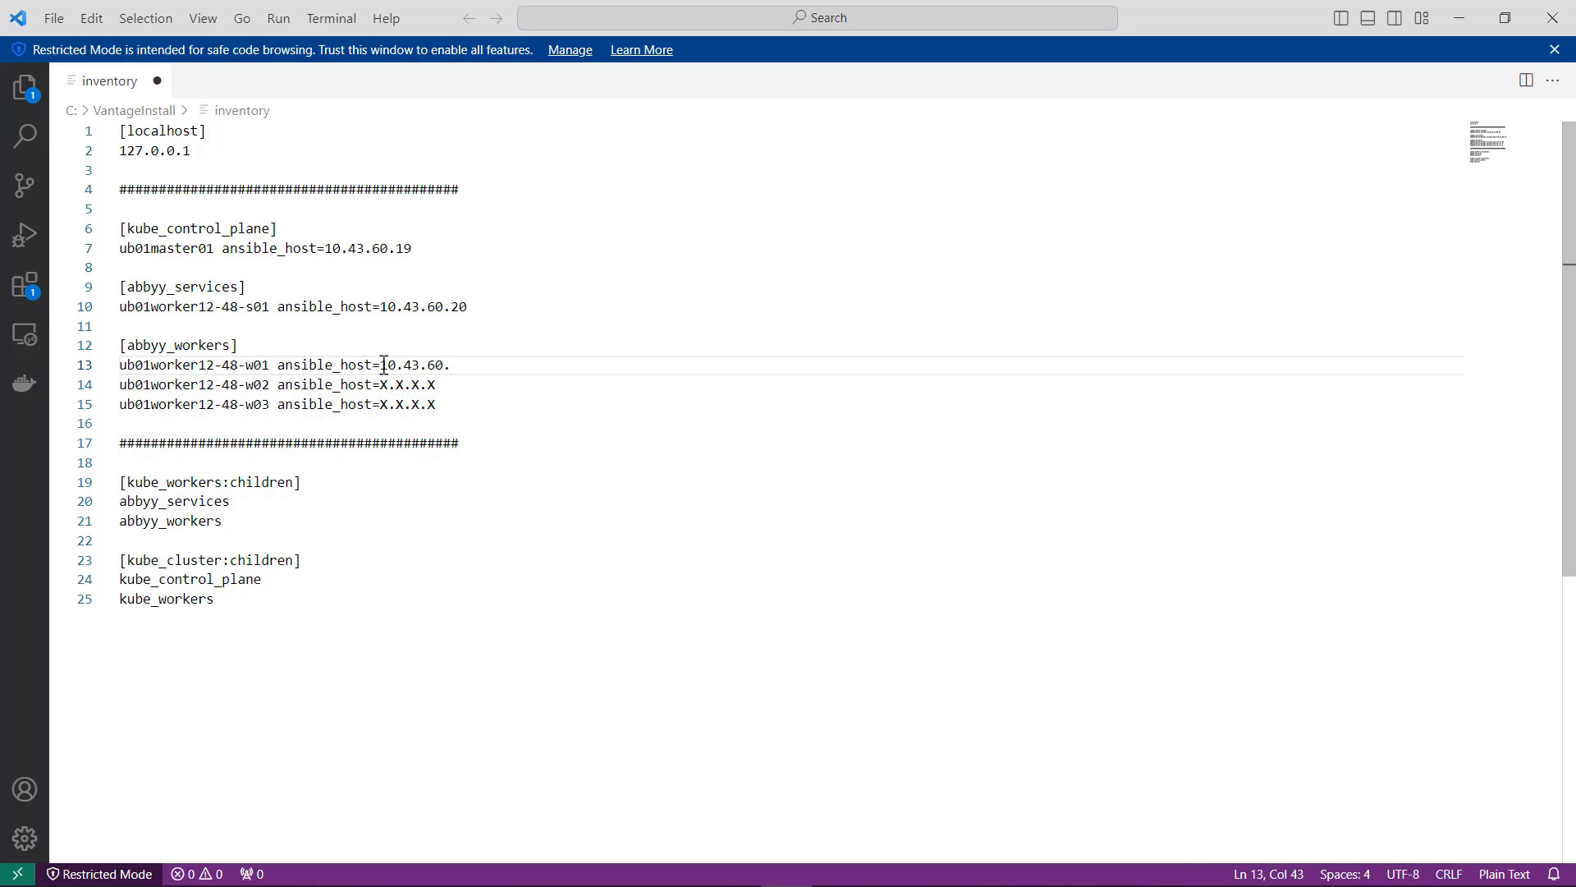
pyautogui.write('21')
# Step: Delete the ub01worker12-48-w02 and ub01worker12-48-w03 lines from [abbyy_workers], leaving no extra blank line
pyautogui.scroll(-1, 383, 364)
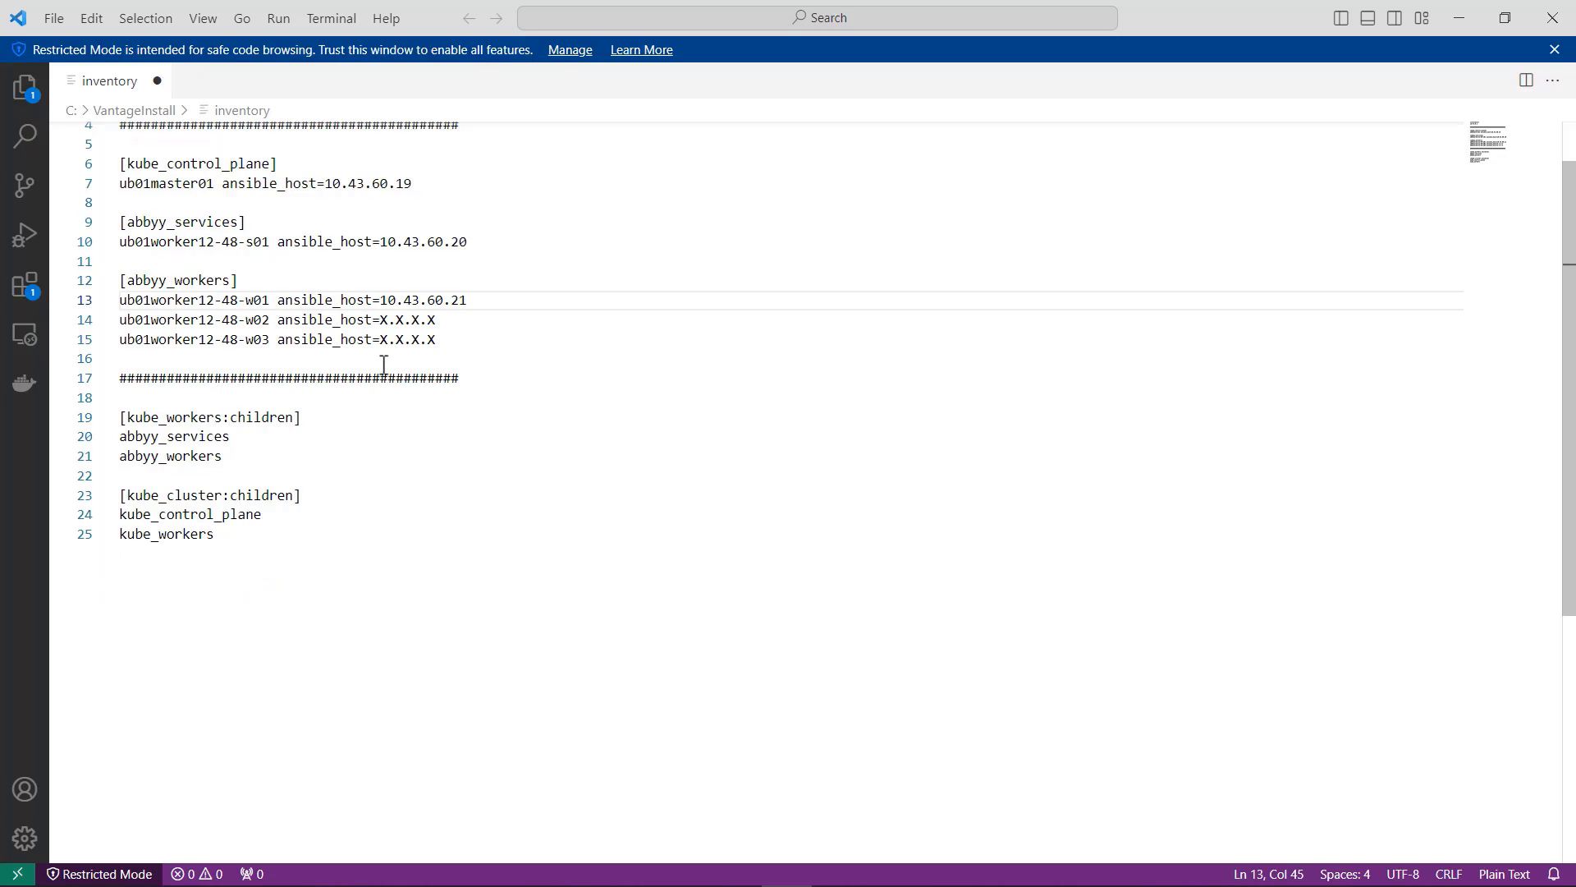
pyautogui.scroll(1, 383, 365)
pyautogui.moveTo(454, 406); pyautogui.dragTo(105, 385)
pyautogui.press('BackSpace')
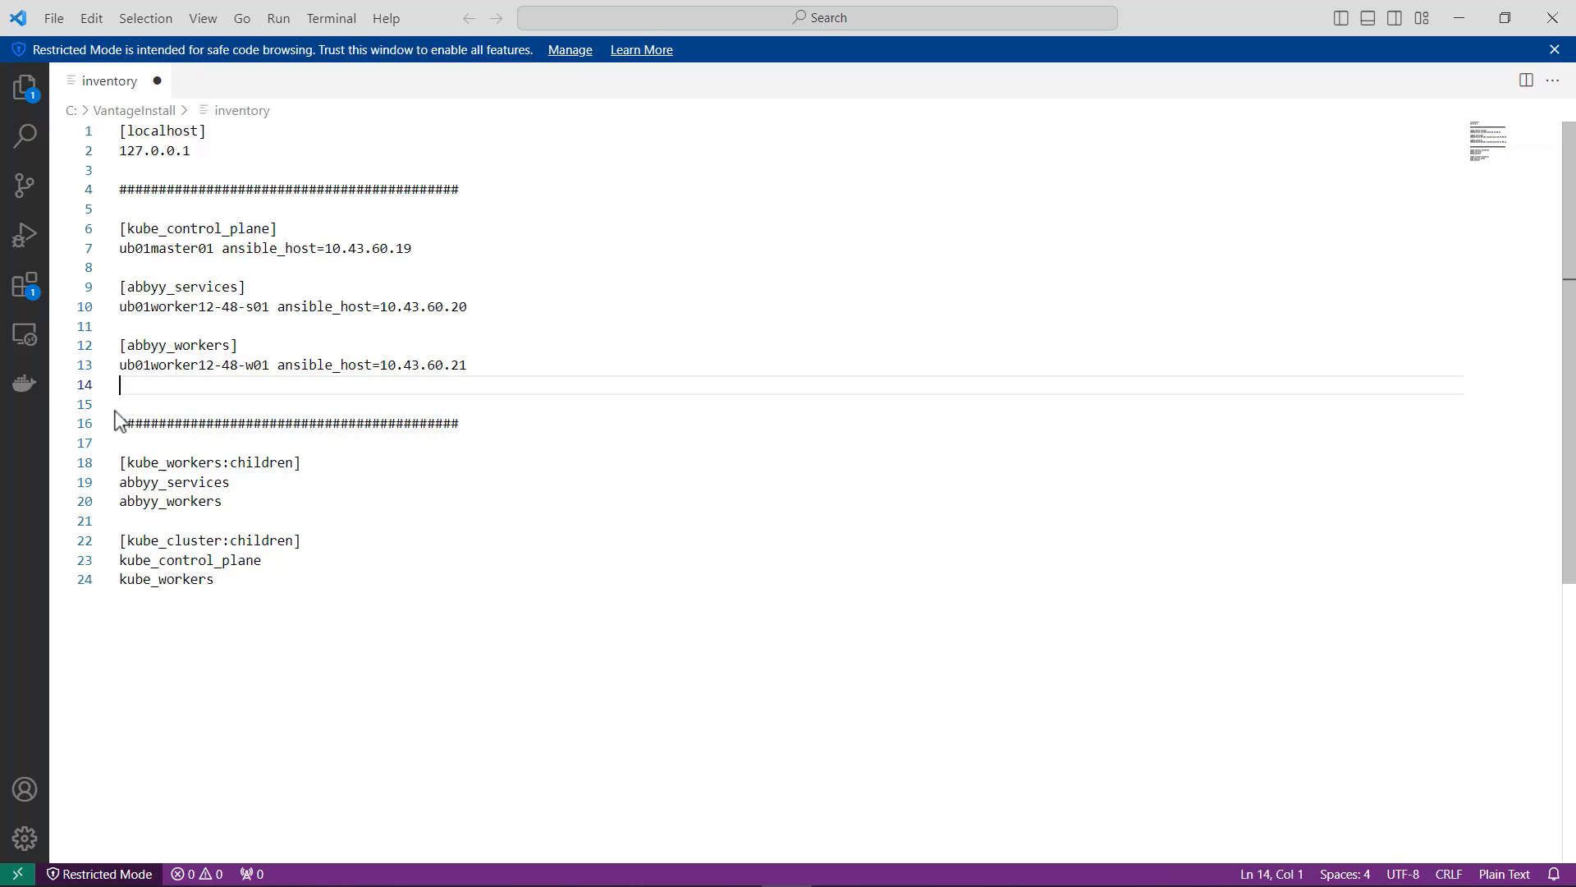
pyautogui.press('BackSpace')
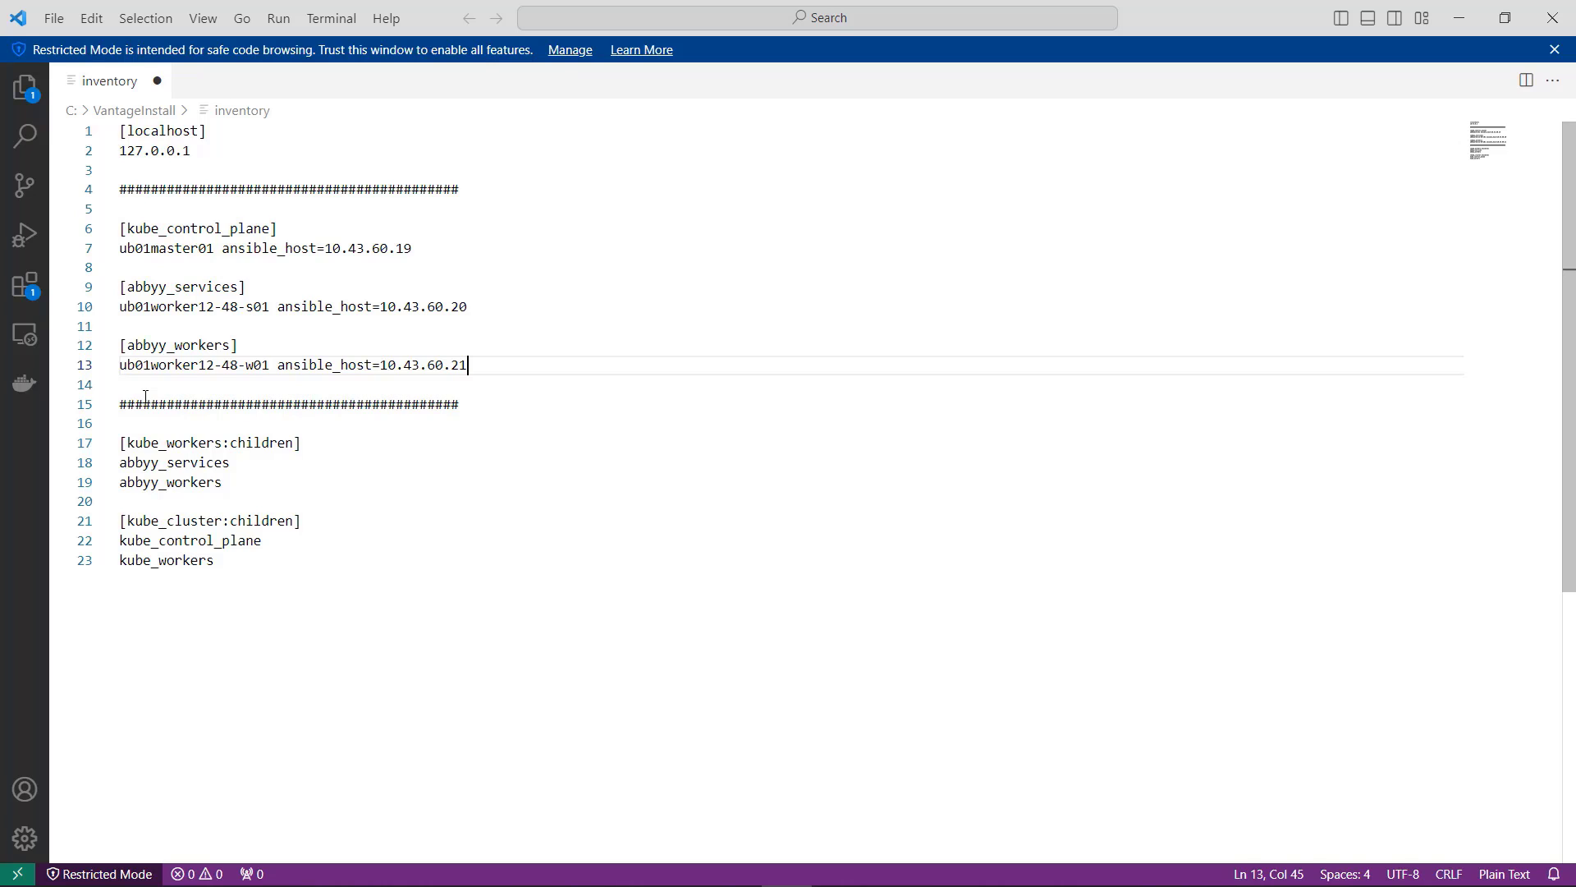
# Step: Save the edited inventory file
pyautogui.click(53, 17)
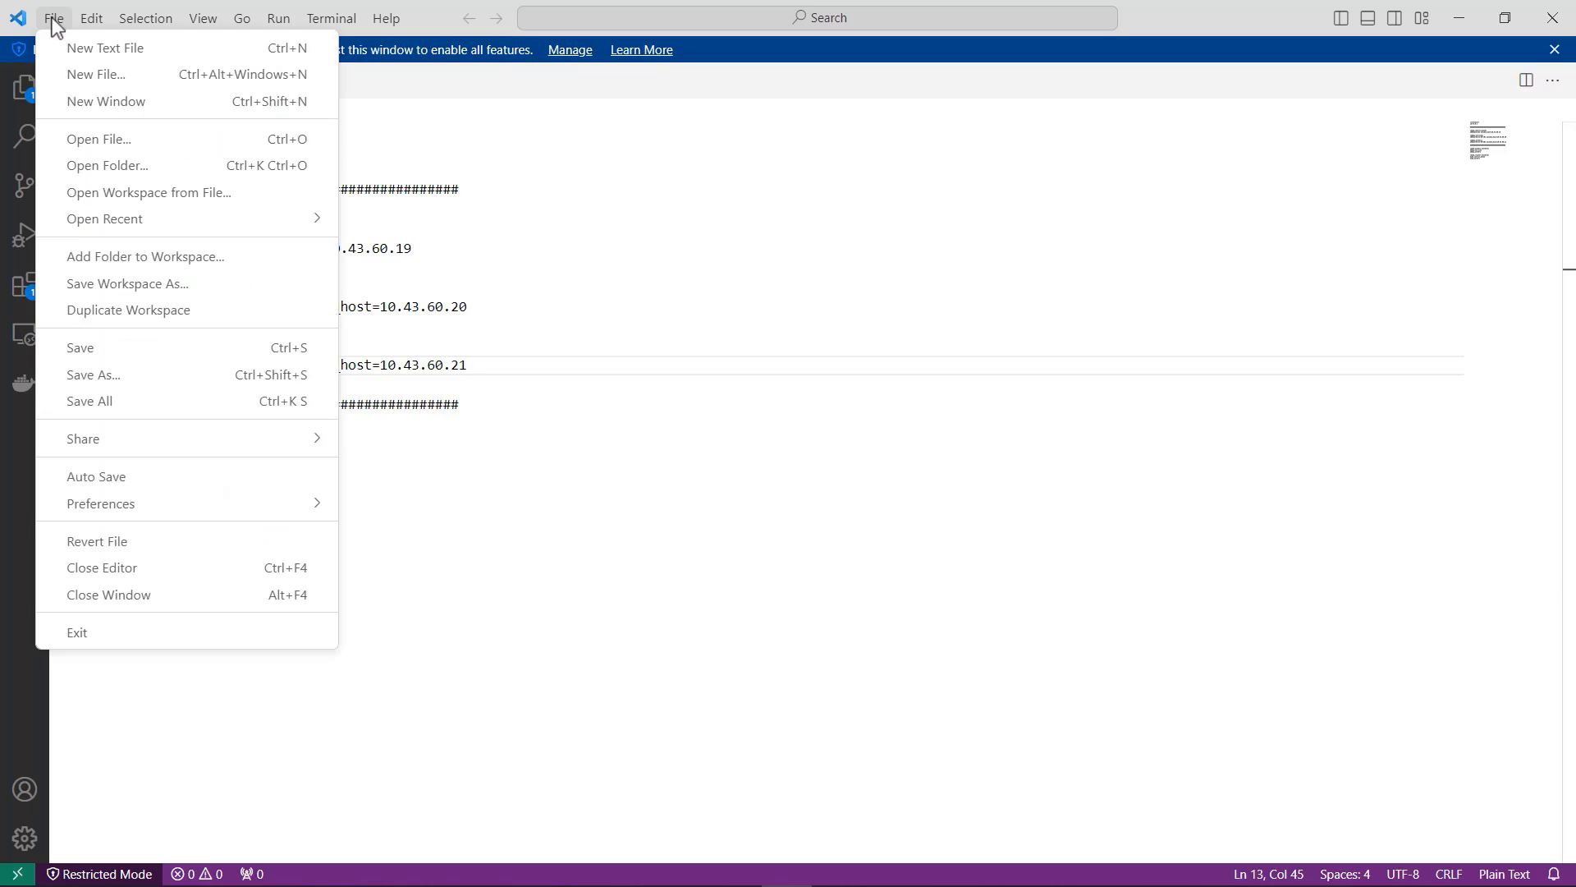
pyautogui.click(97, 355)
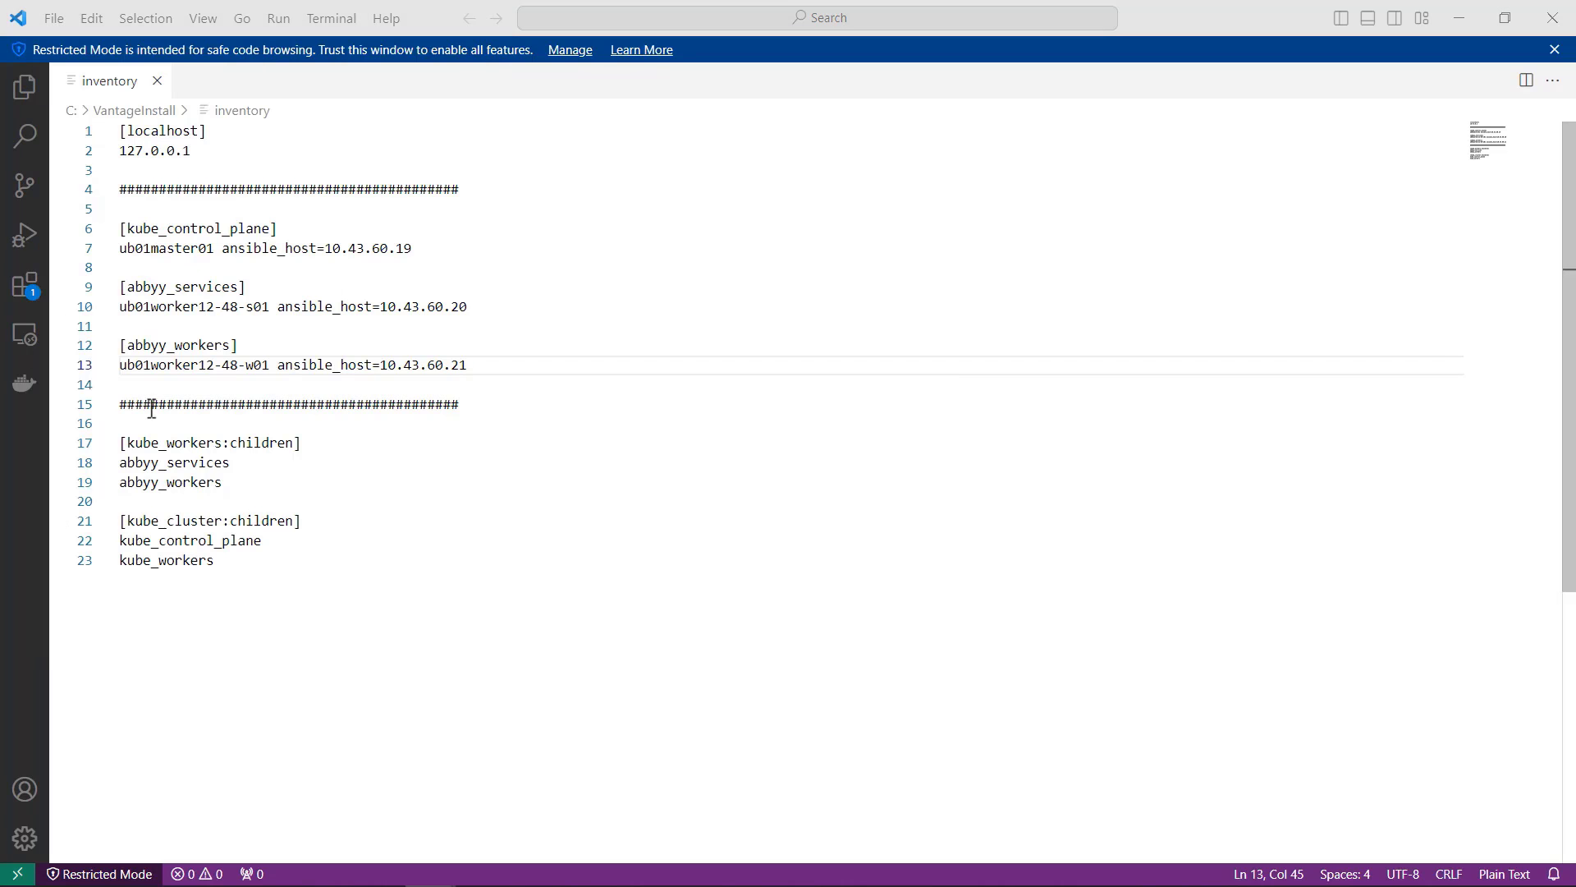
pyautogui.click(137, 386)
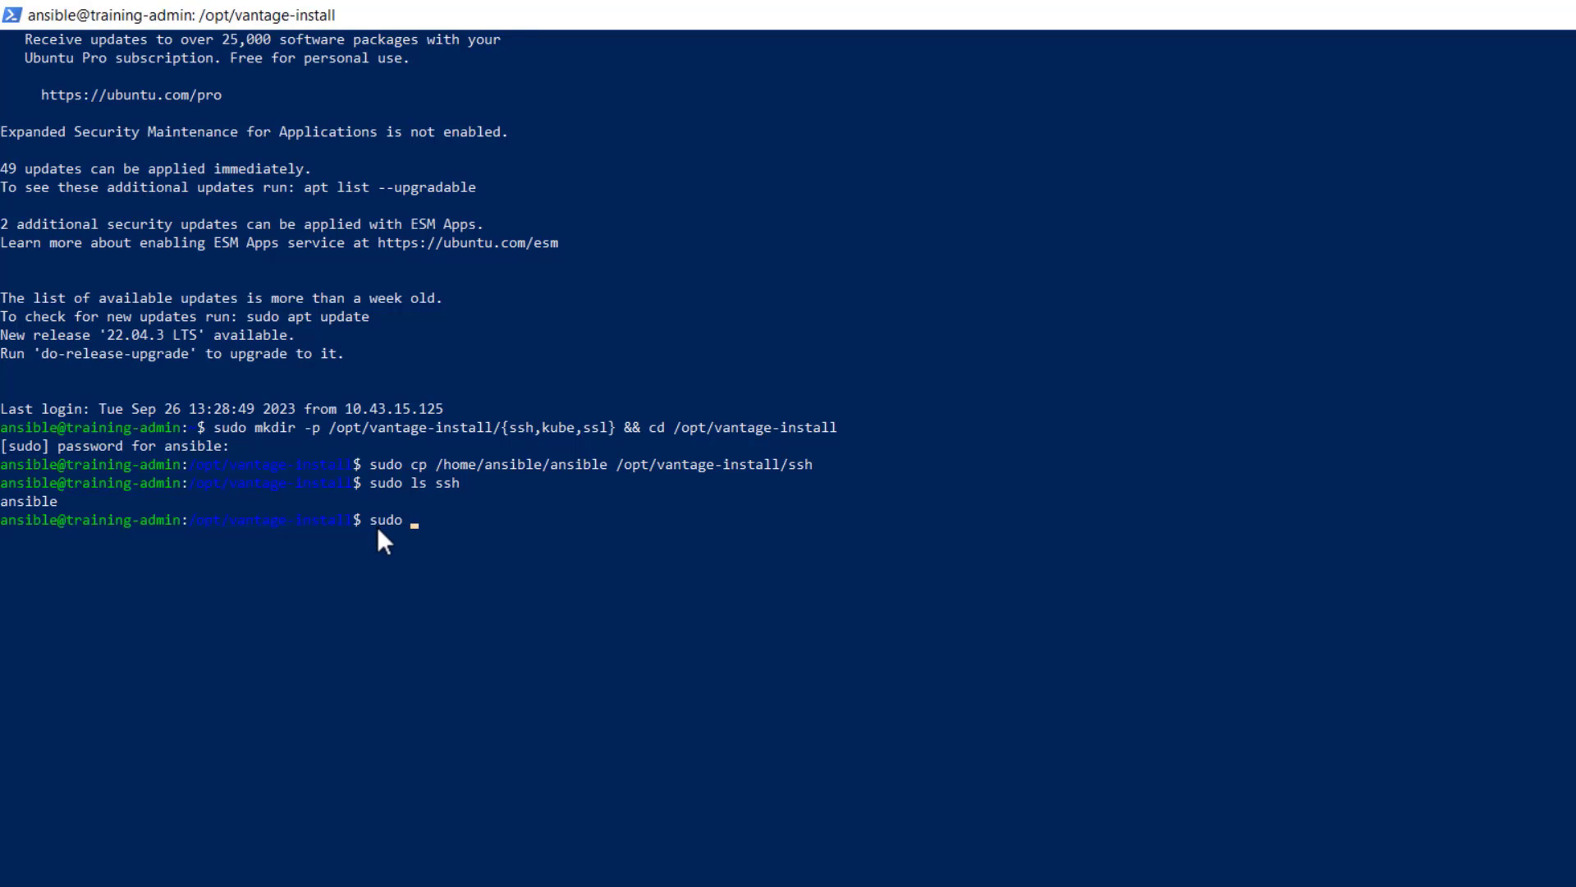
# Step: In the PowerShell SSH session, copy /home/ansible/inventory into /opt/vantage-install with sudo cp and list the directory's contents
pyautogui.write('cp /home/ansible/inventory /opt/vantage-install')
pyautogui.press('Return')
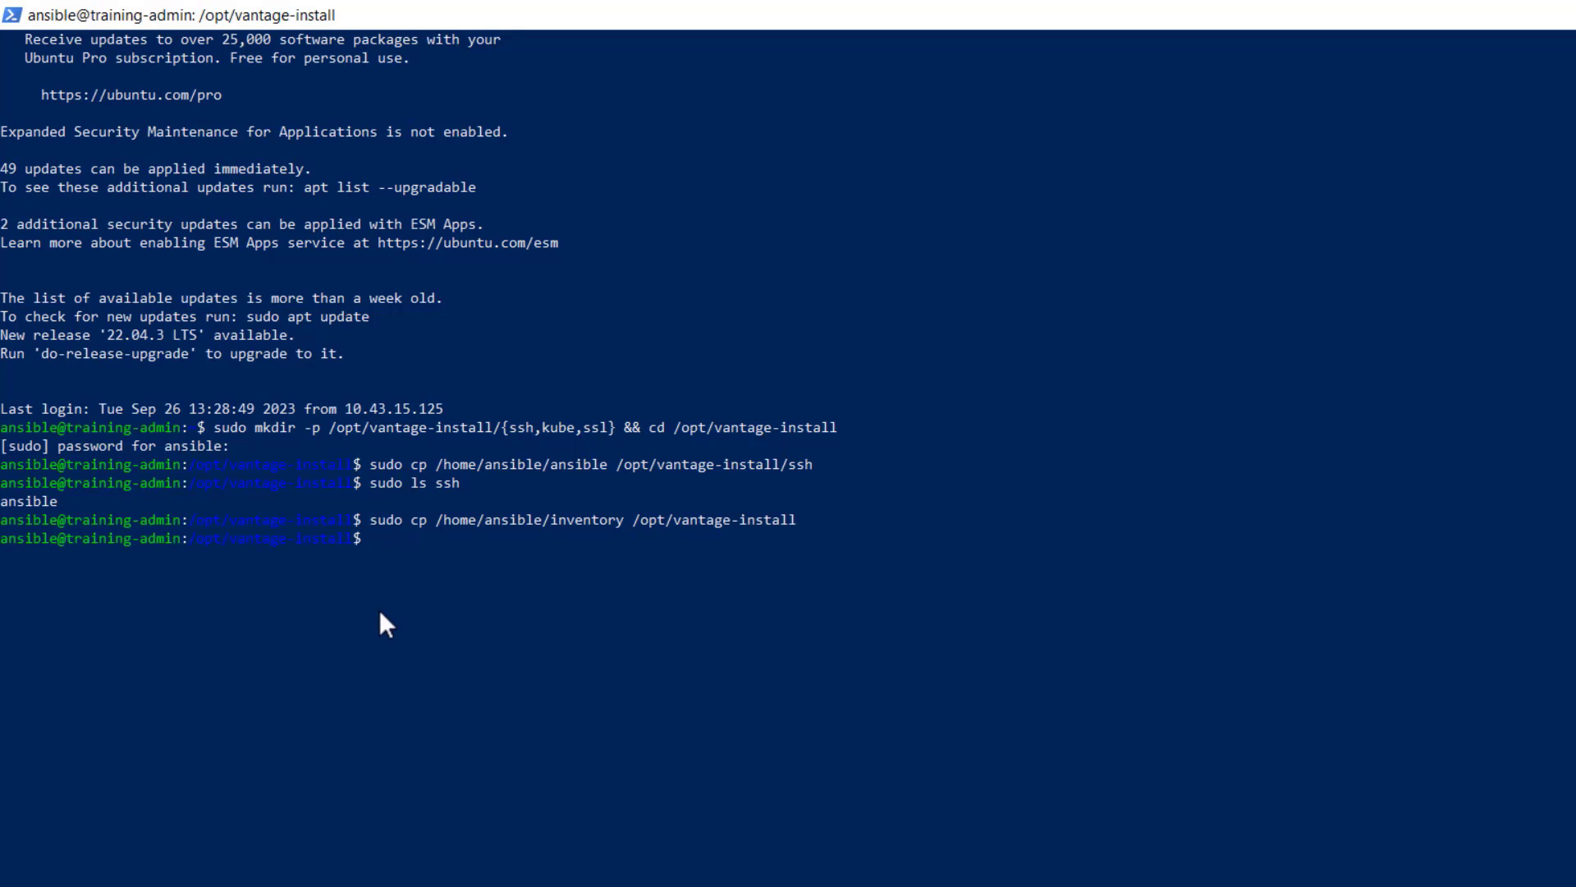
pyautogui.write('sudo ls')
pyautogui.press('Return')
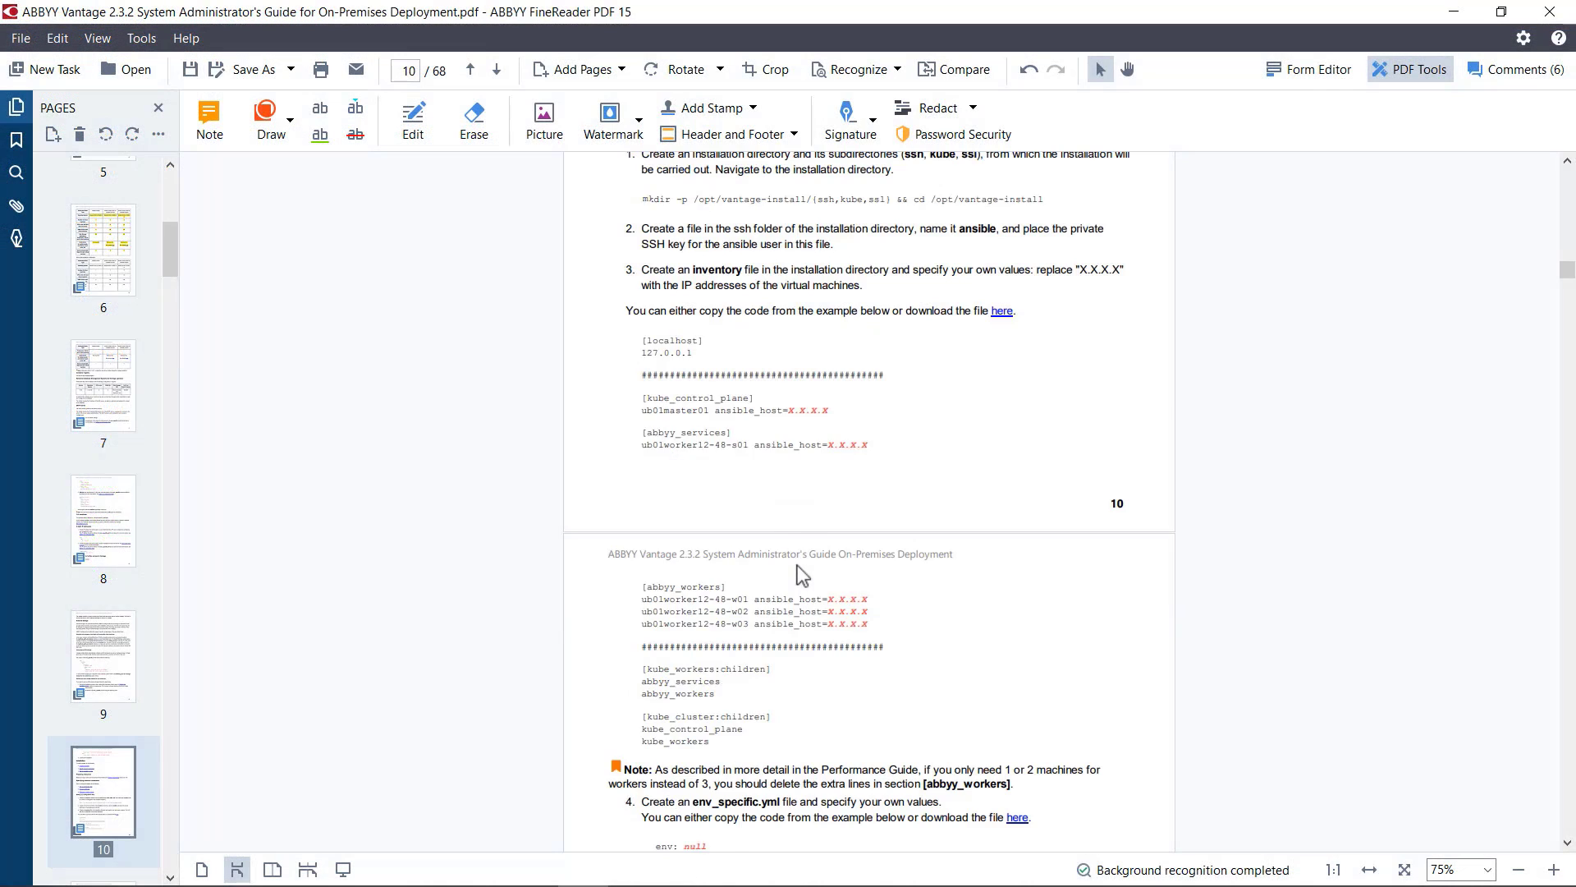
# Step: In the System Administrator's Guide PDF, examine step 4 on creating the env_specific.yml file and its example values
pyautogui.scroll(-5, 798, 569)
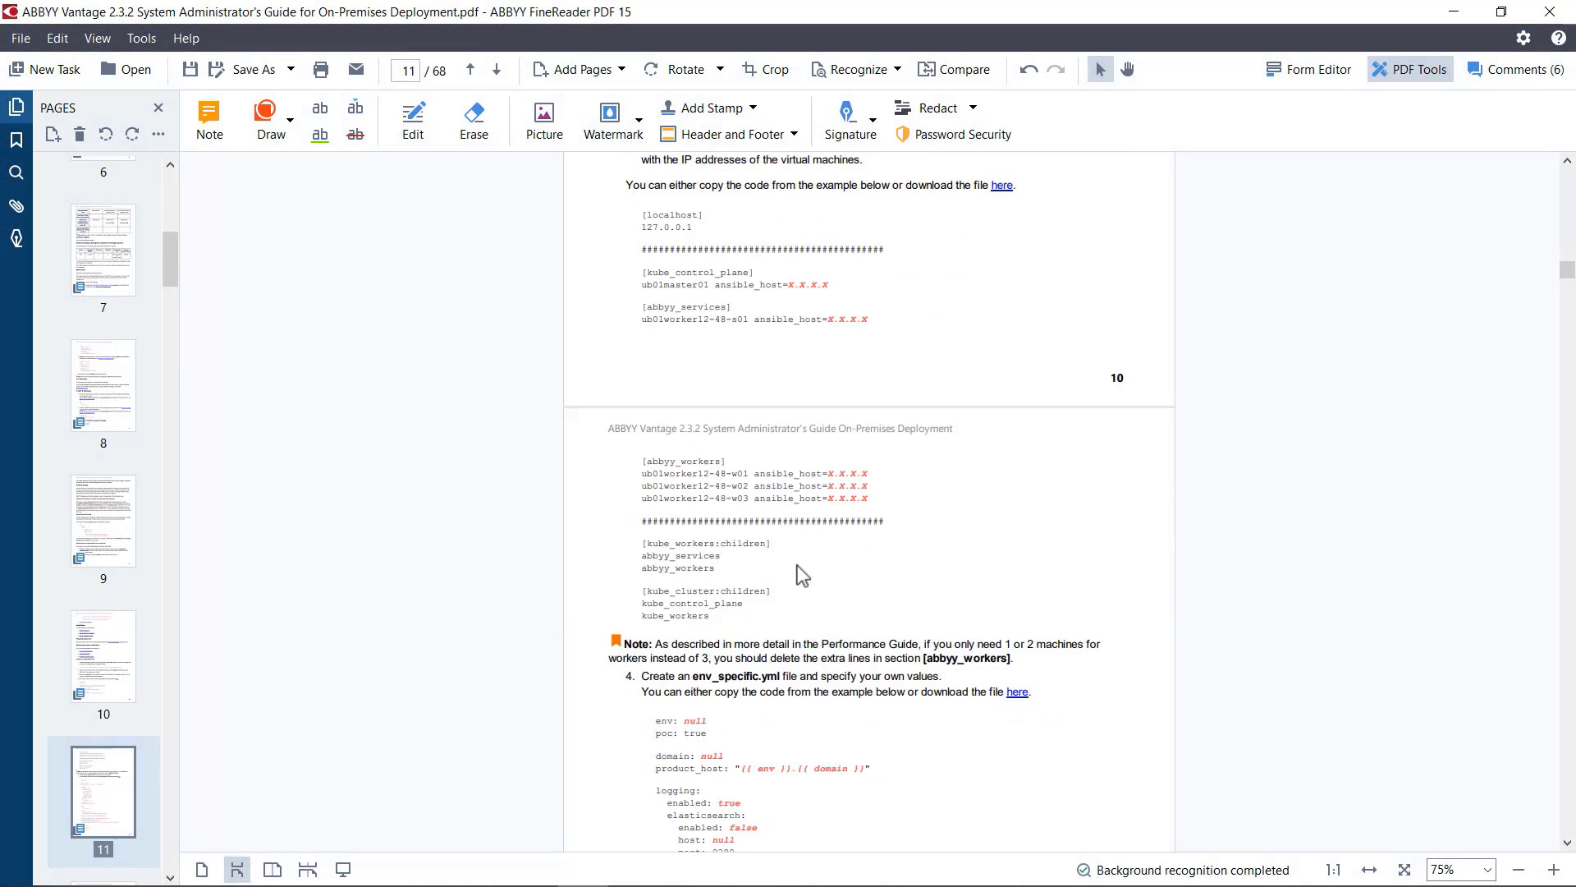
pyautogui.scroll(-1, 801, 575)
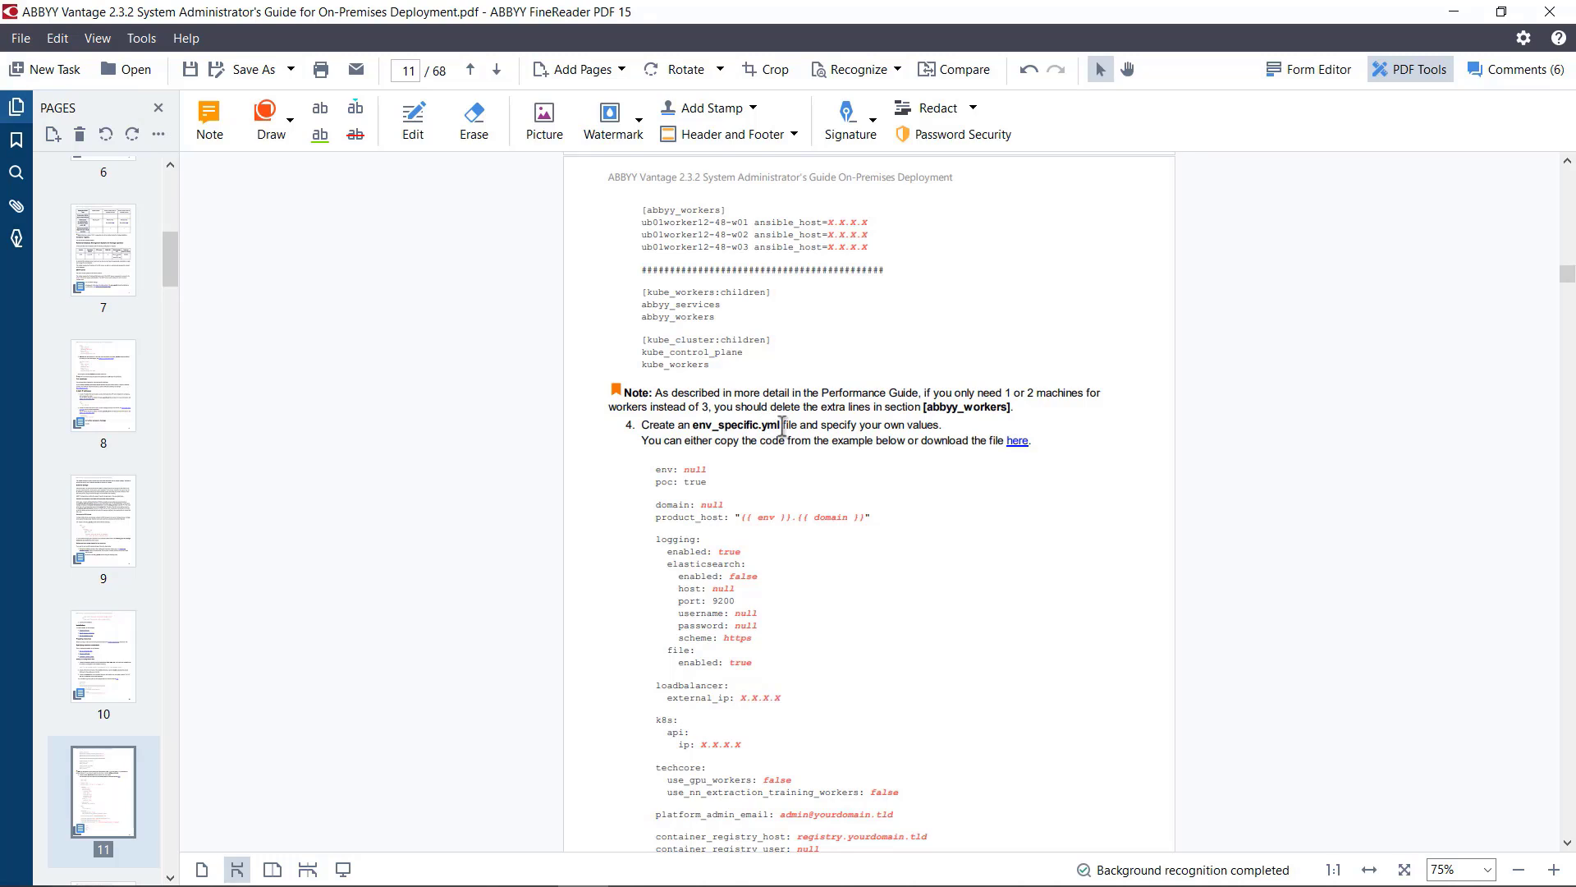
pyautogui.moveTo(781, 426); pyautogui.dragTo(692, 427)
pyautogui.click(1074, 445)
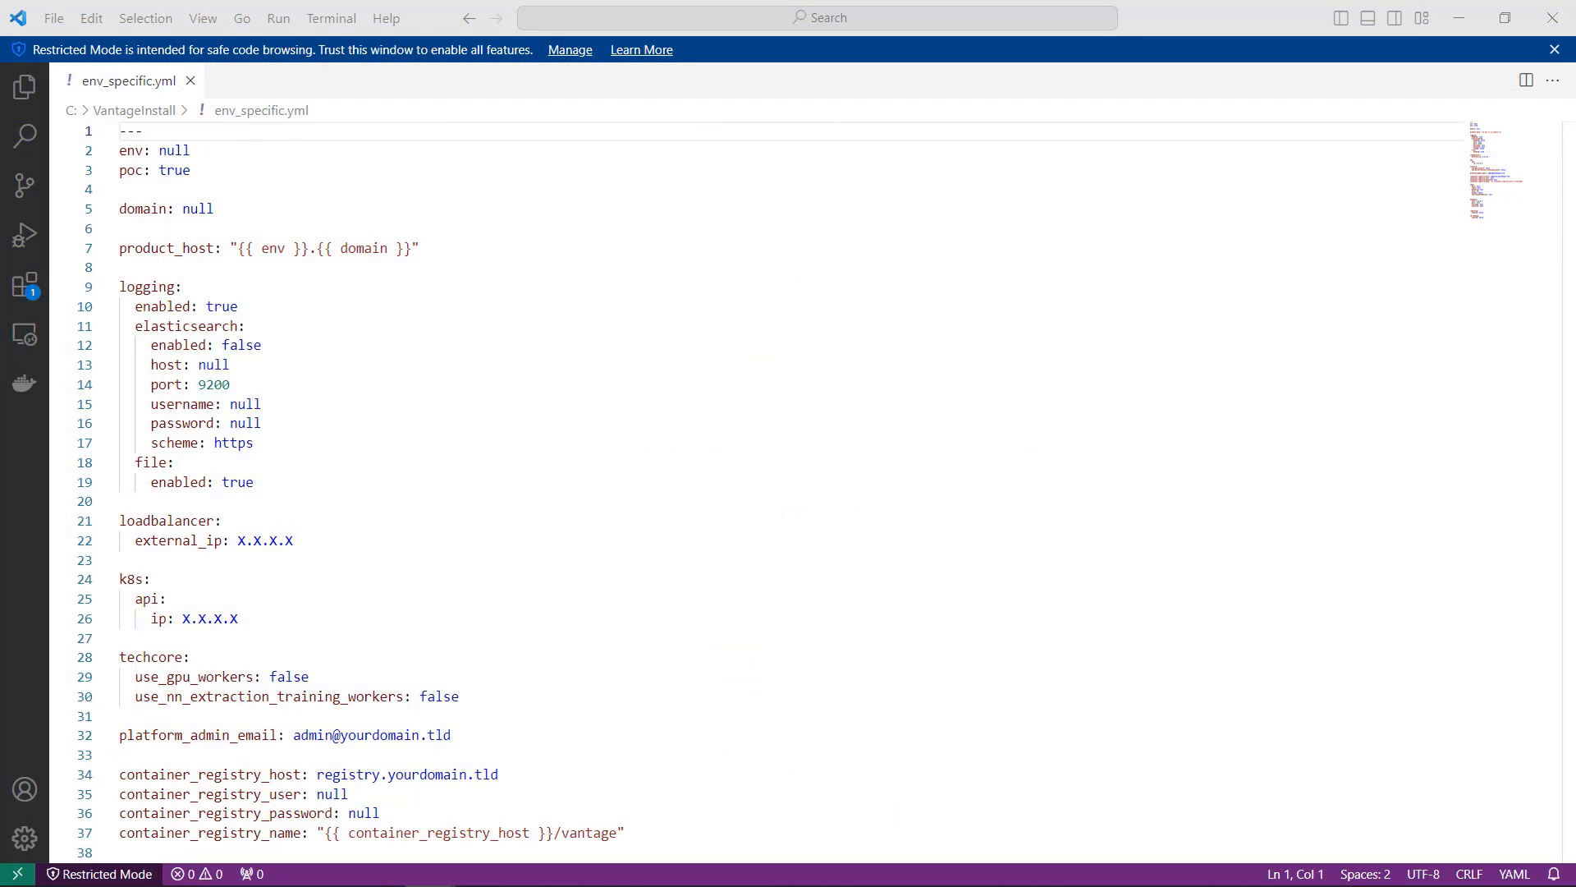
# Step: In VS Code, set the env value in env_specific.yml to training-vantage
pyautogui.click(193, 149)
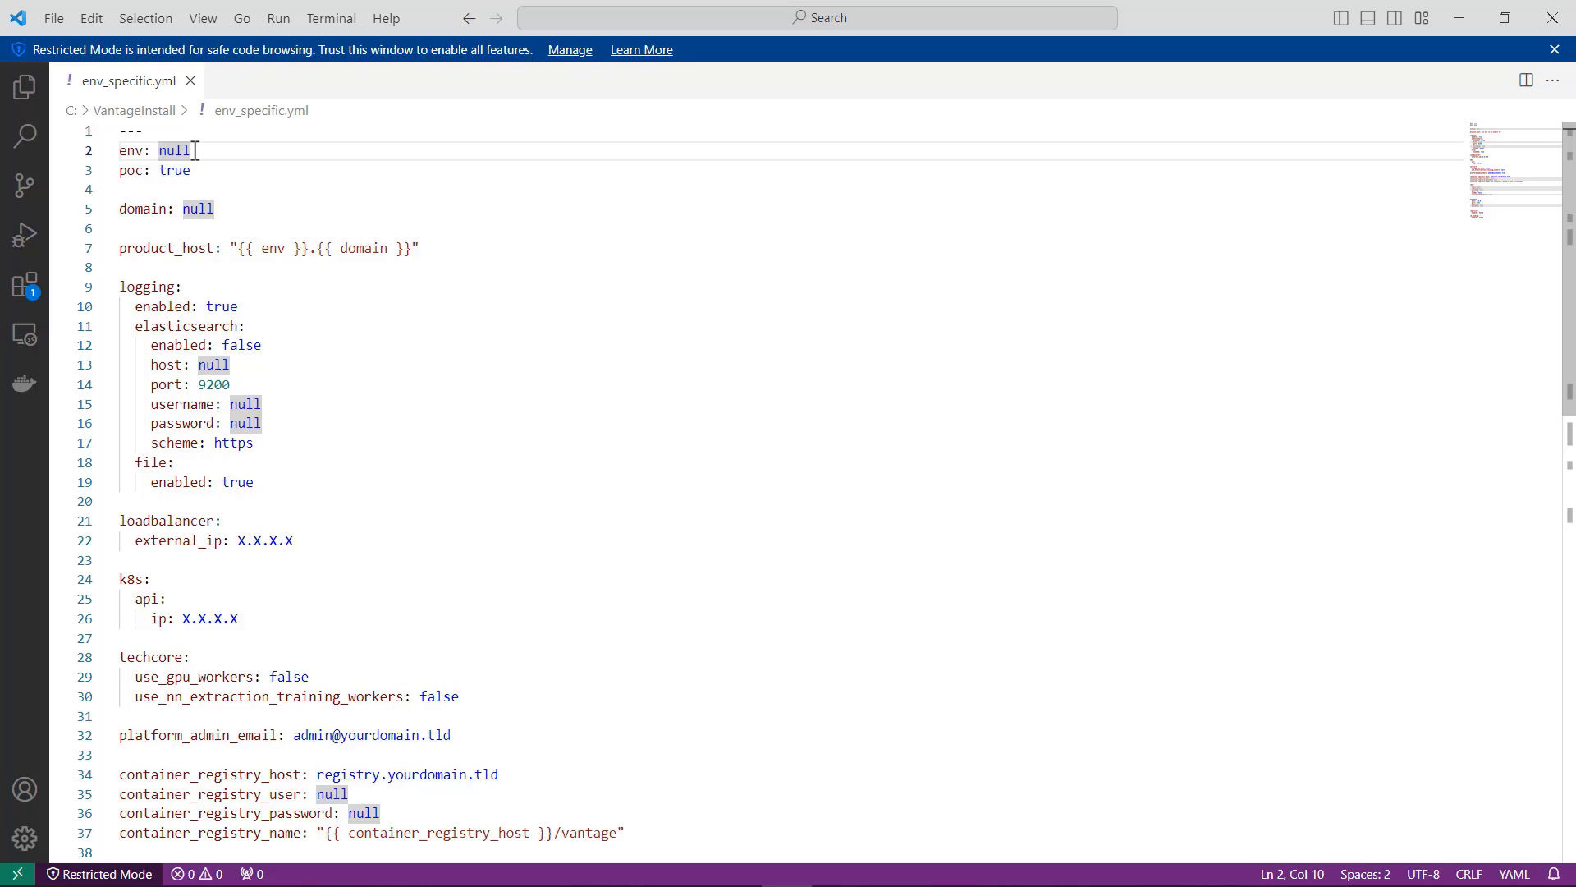
pyautogui.press('BackSpace')
pyautogui.press('BackSpace')
pyautogui.press('BackSpace')
pyautogui.press('BackSpace')
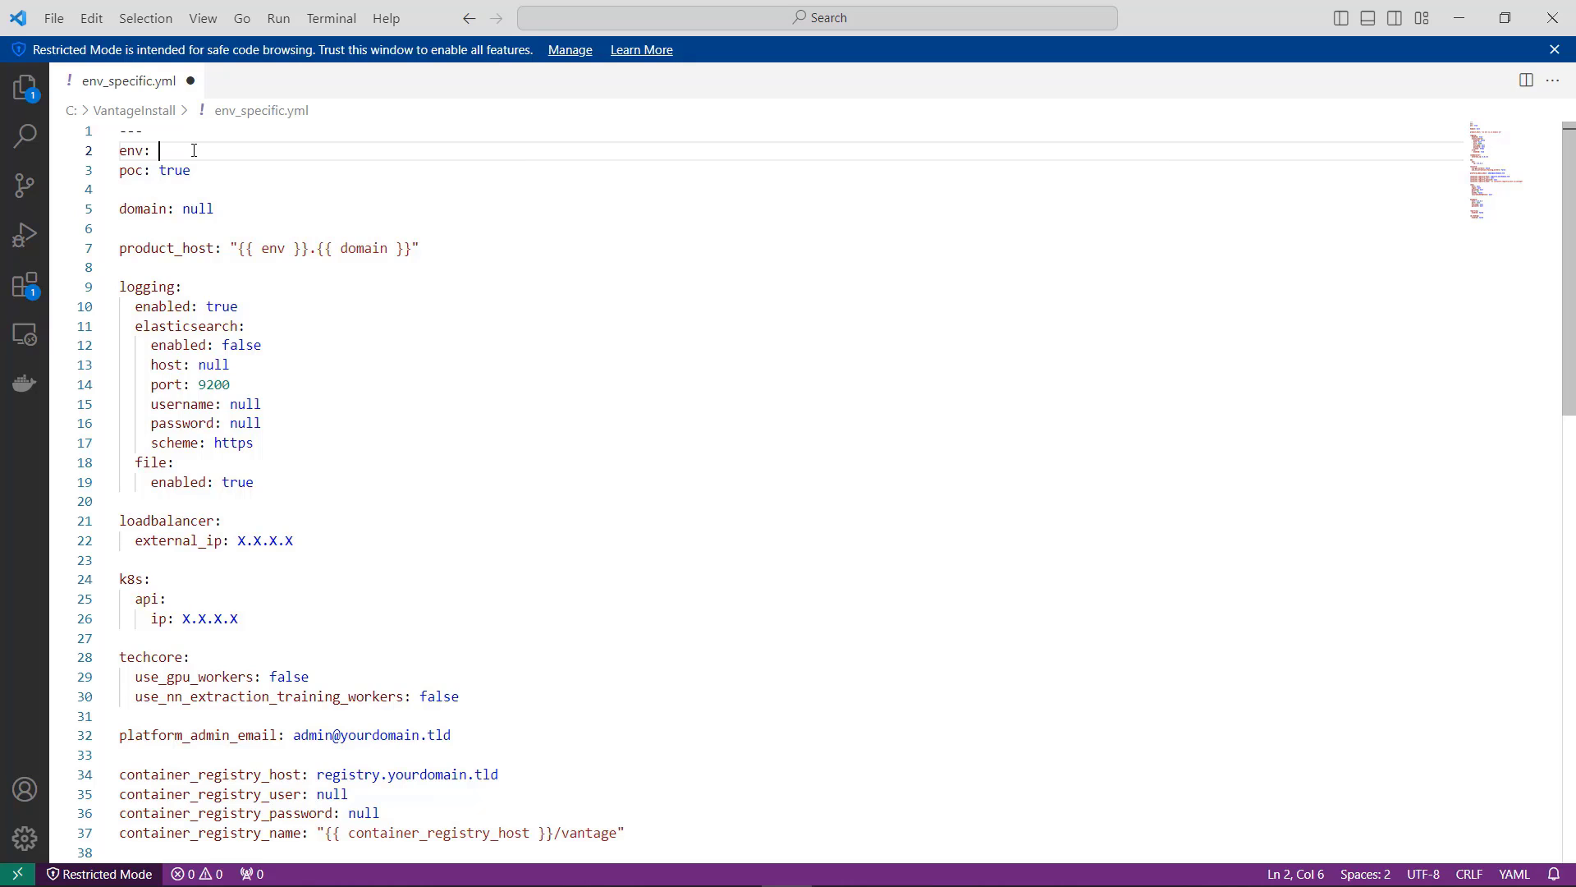
pyautogui.write('training-vantage')
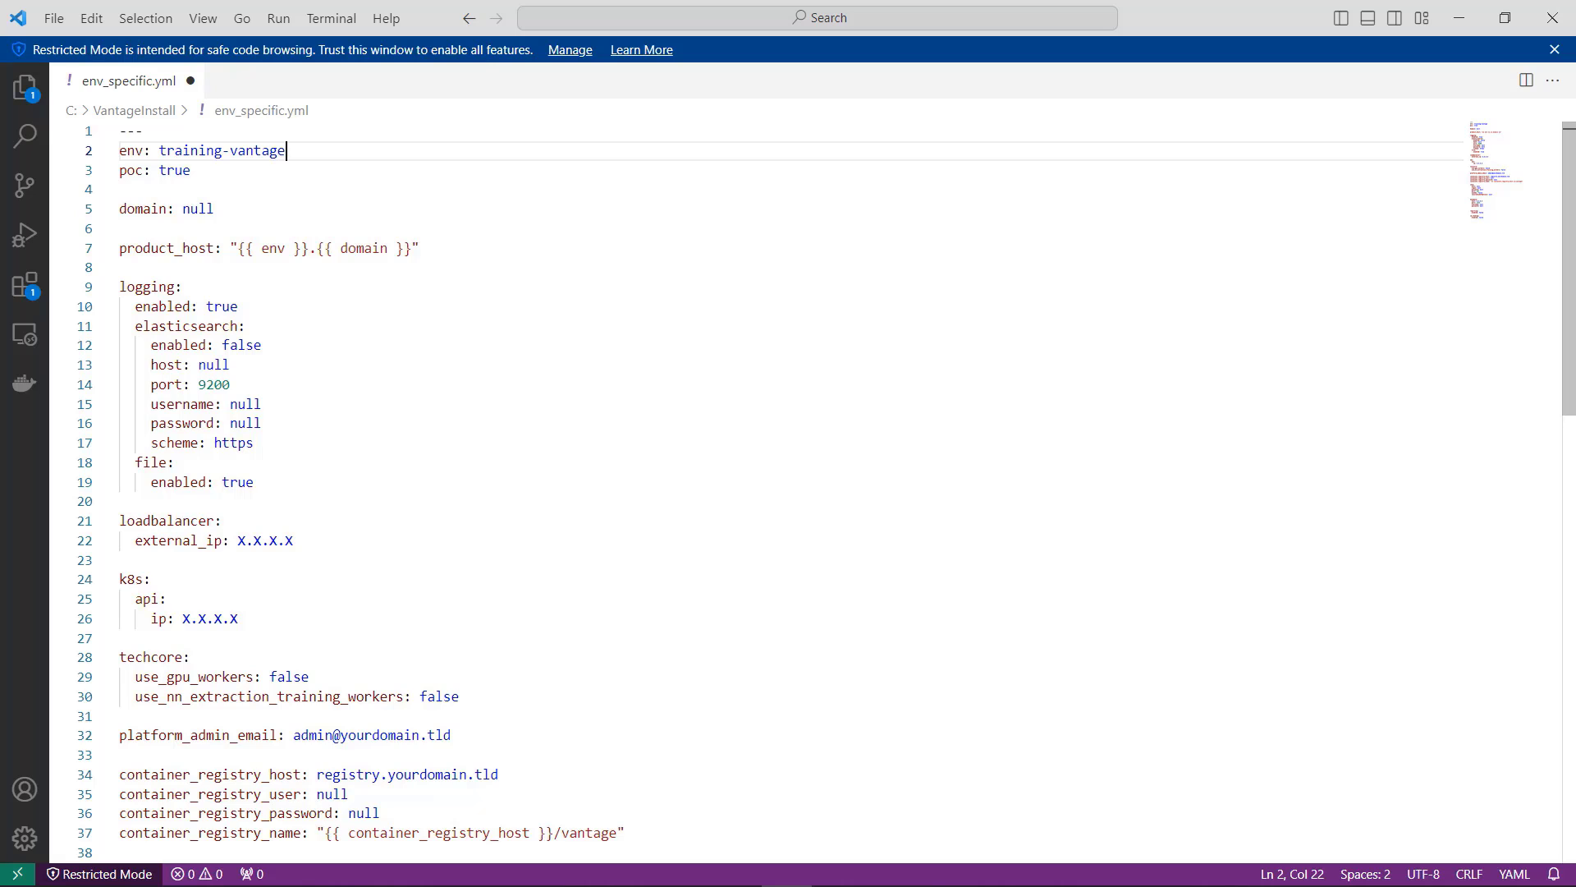
# Step: Set the domain value in env_specific.yml to abbyy.com
pyautogui.press('Down')
pyautogui.press('Down')
pyautogui.press('Down')
pyautogui.hotkey('ctrl', 'shift', 'Left')
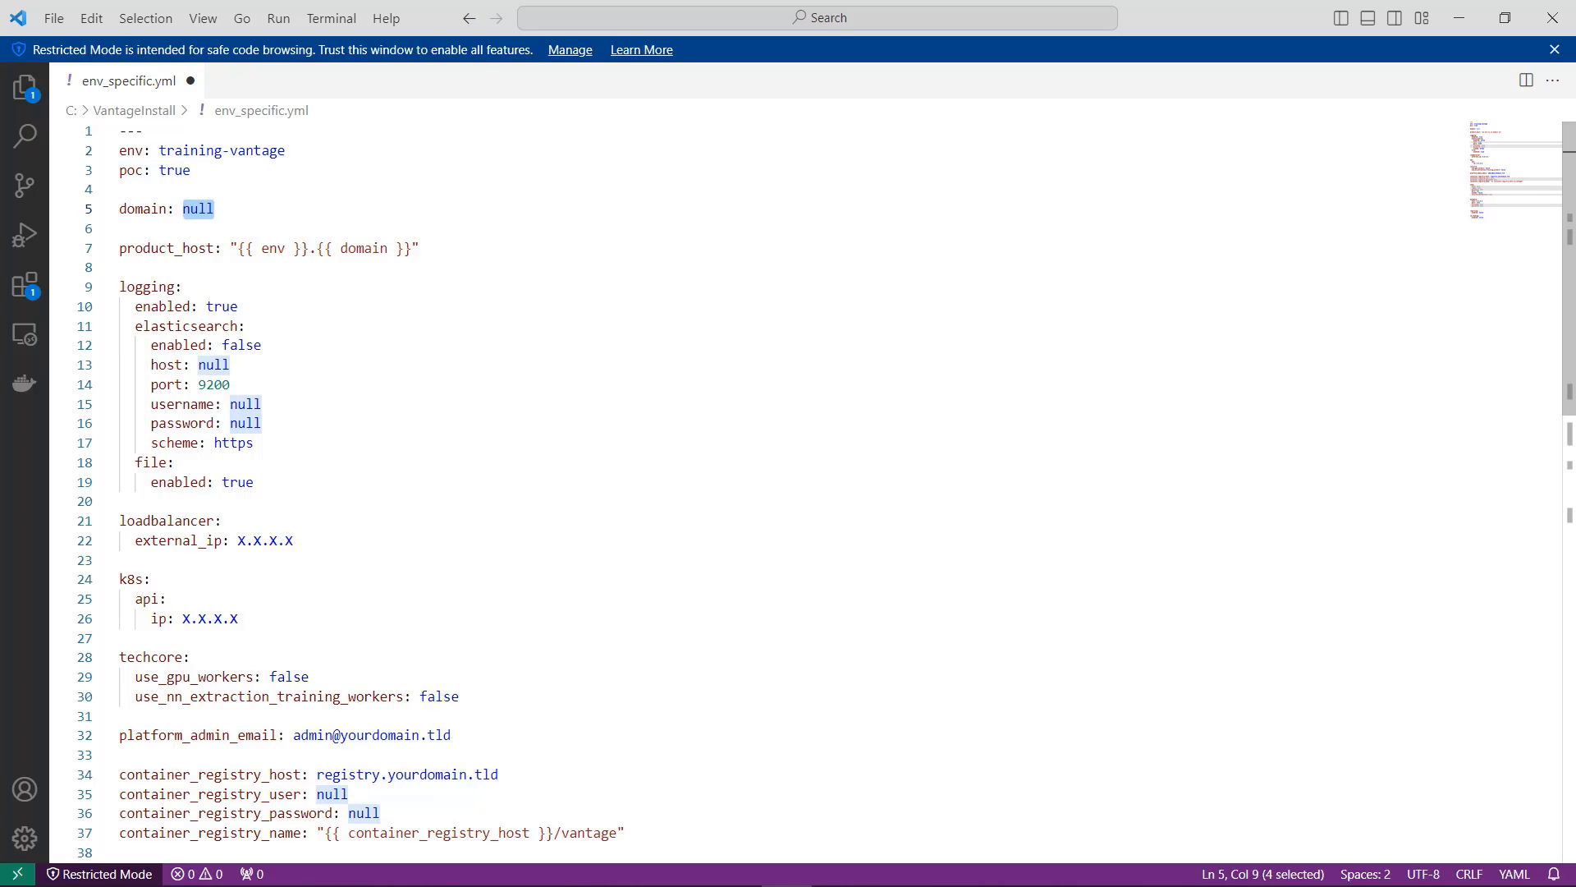
pyautogui.write('abbyy')
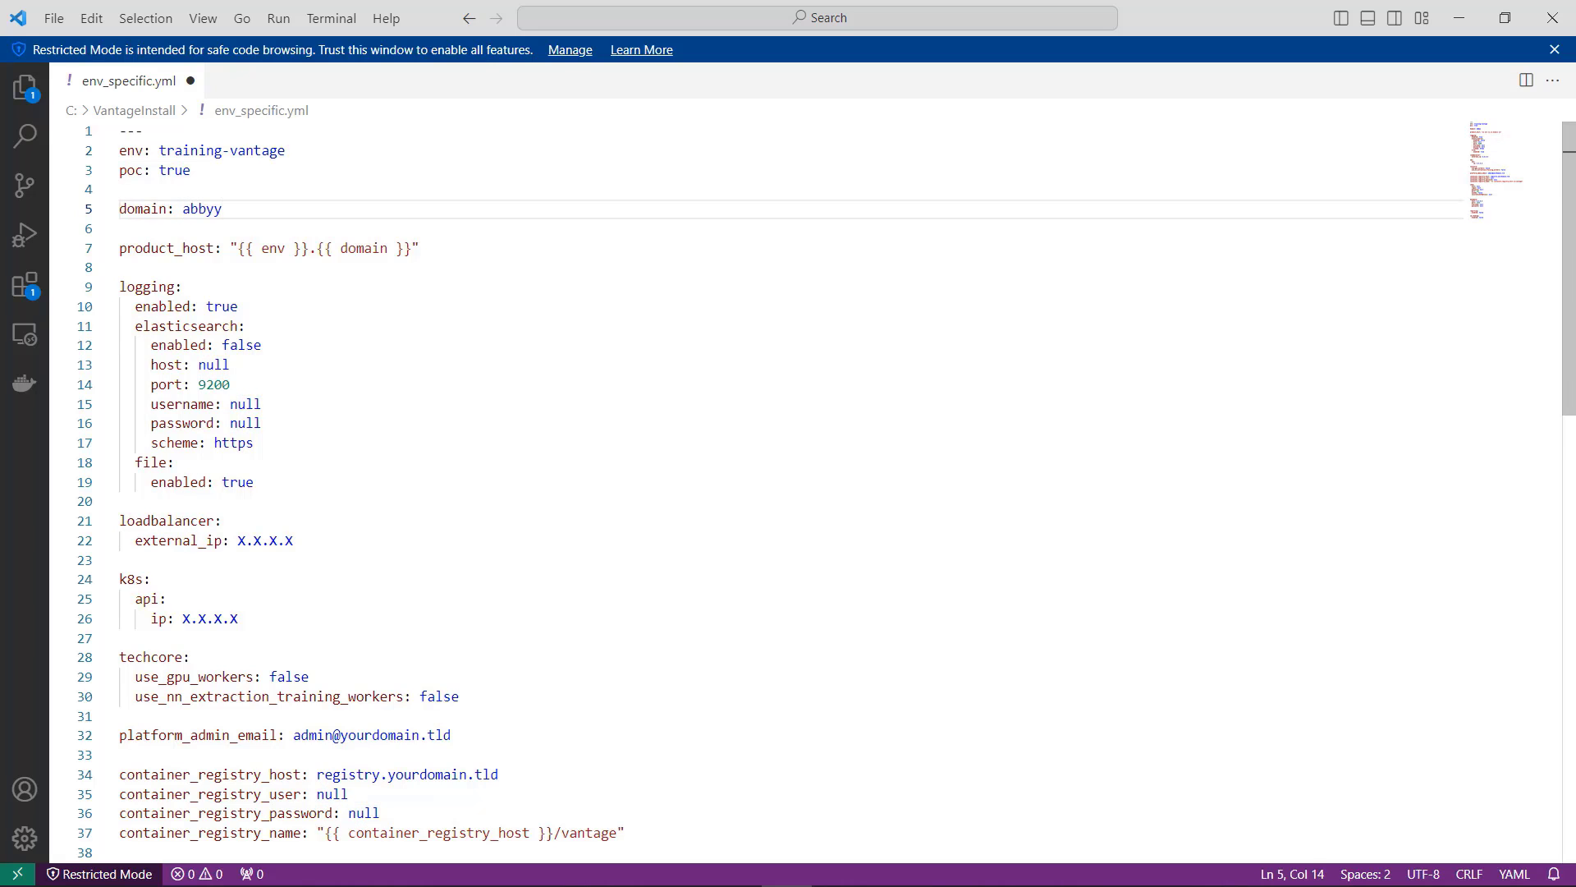
pyautogui.write('.com')
# Step: Review the poc setting, the product_host expression and the enabled setting for file logging
pyautogui.click(205, 170)
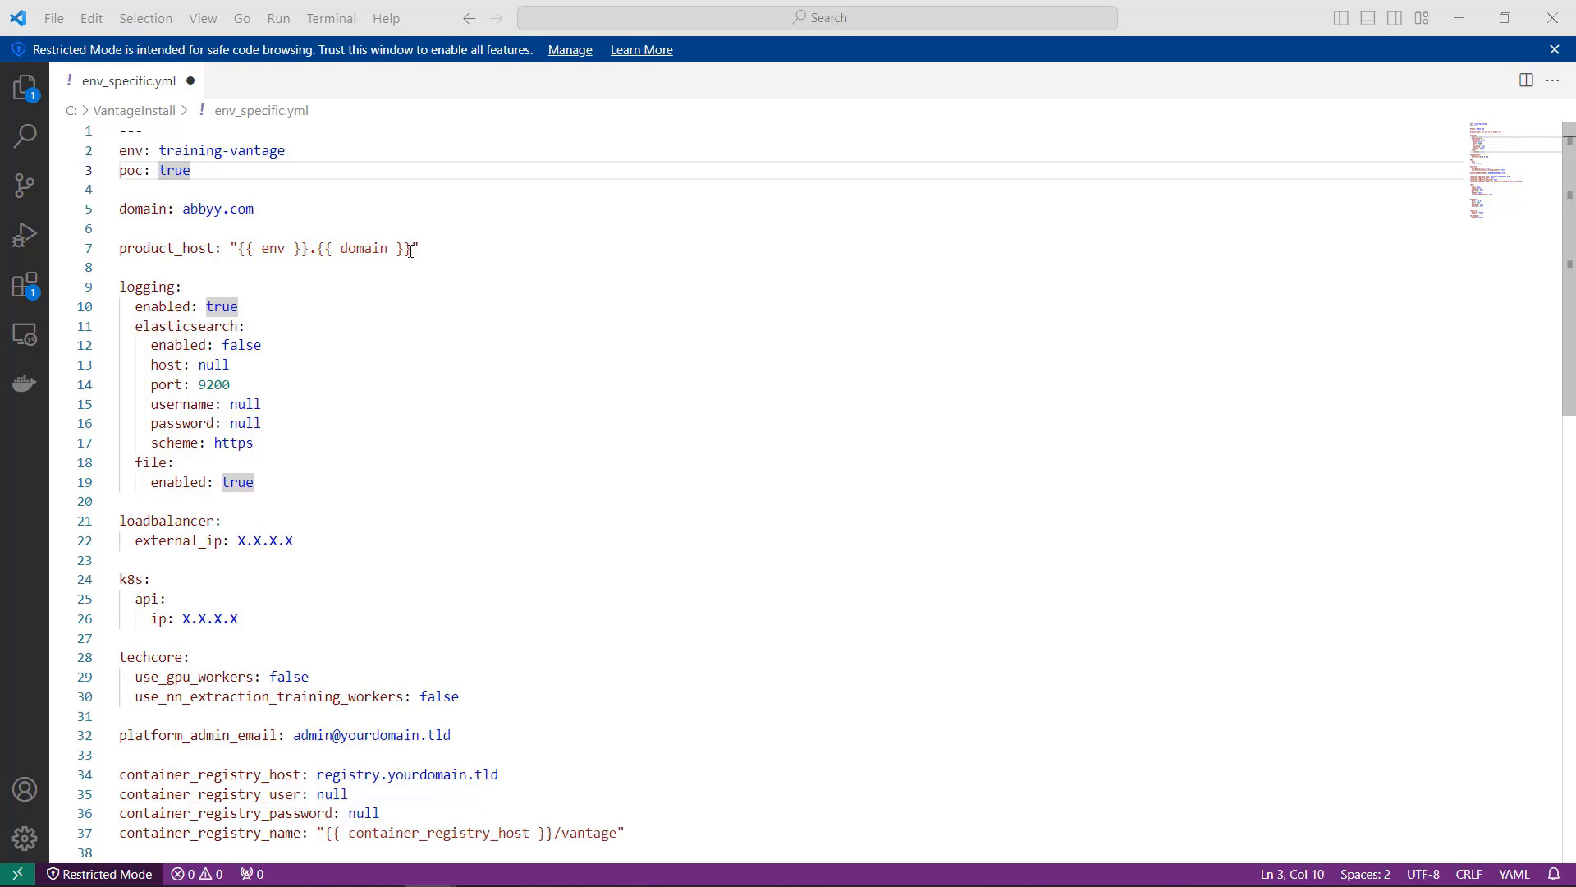
pyautogui.moveTo(411, 247); pyautogui.dragTo(232, 248)
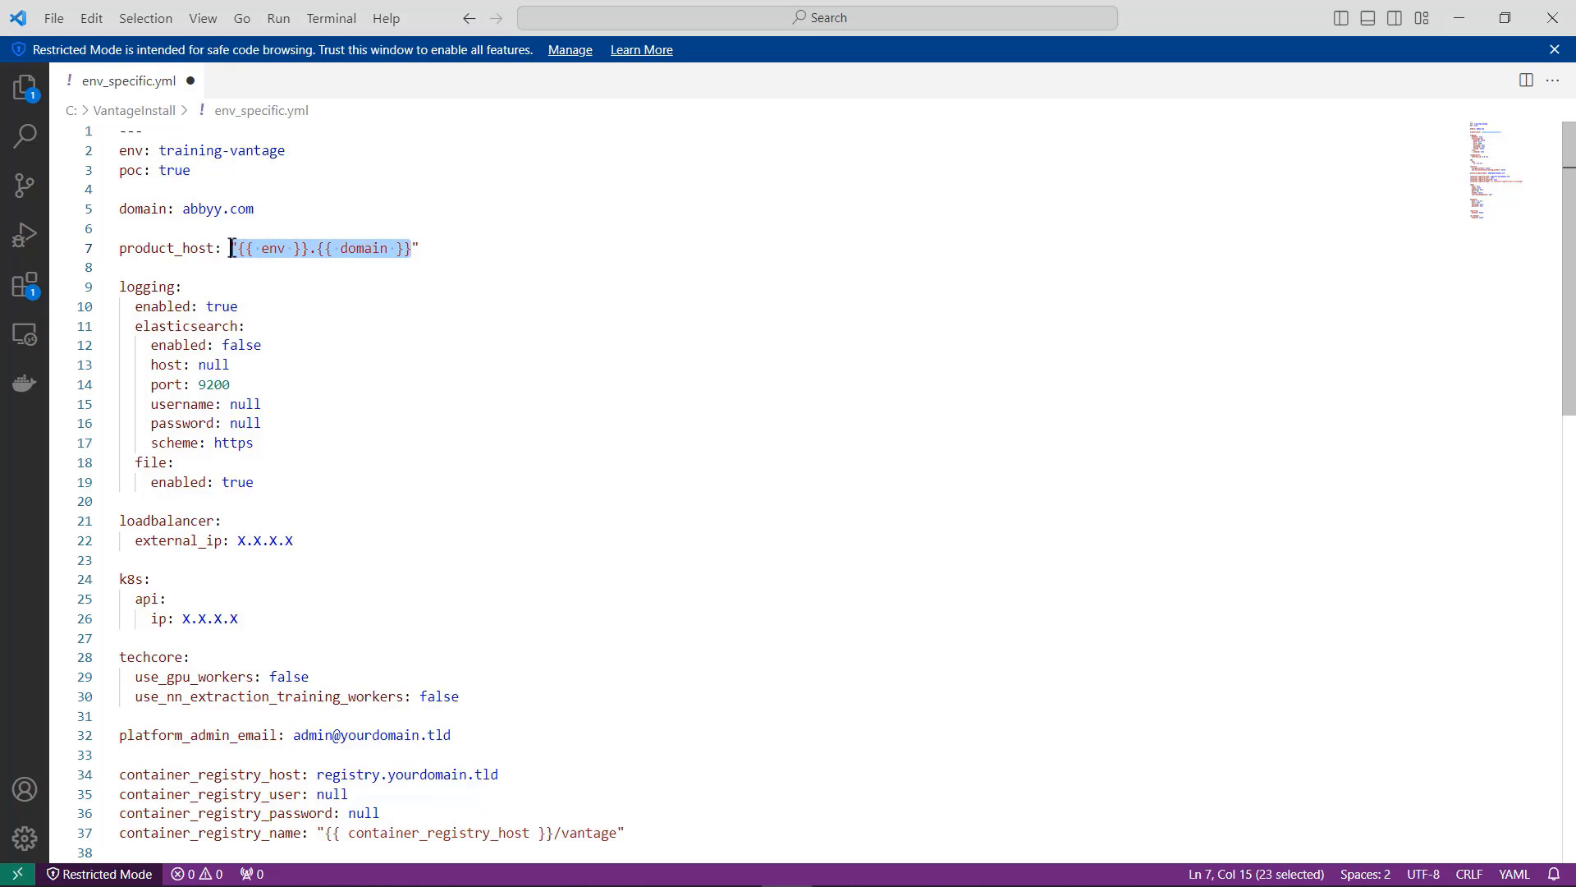
pyautogui.click(431, 251)
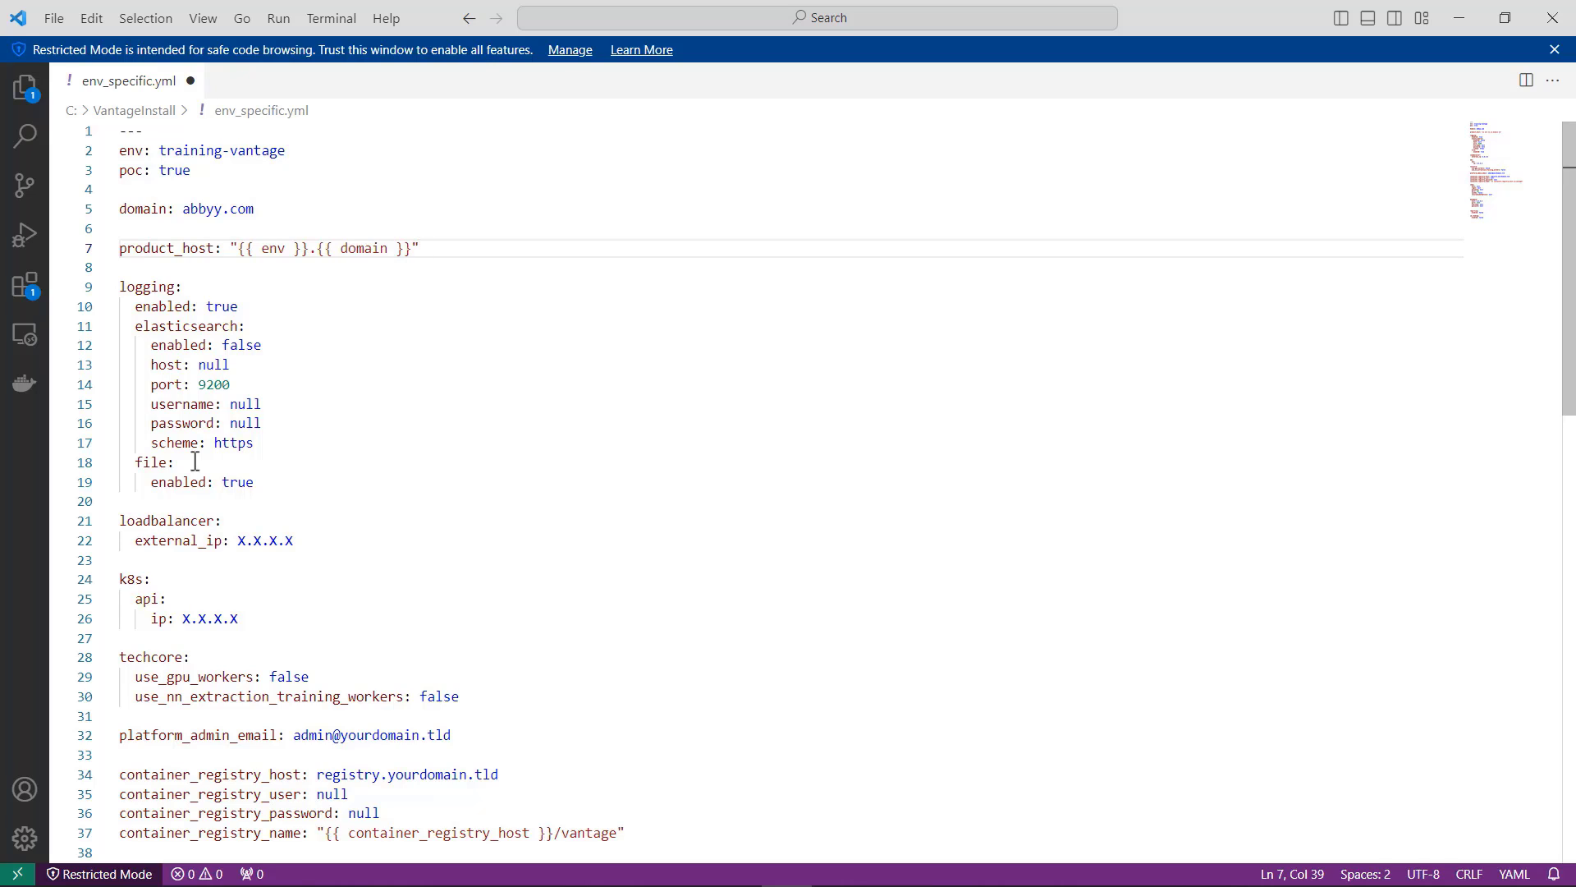
pyautogui.click(254, 483)
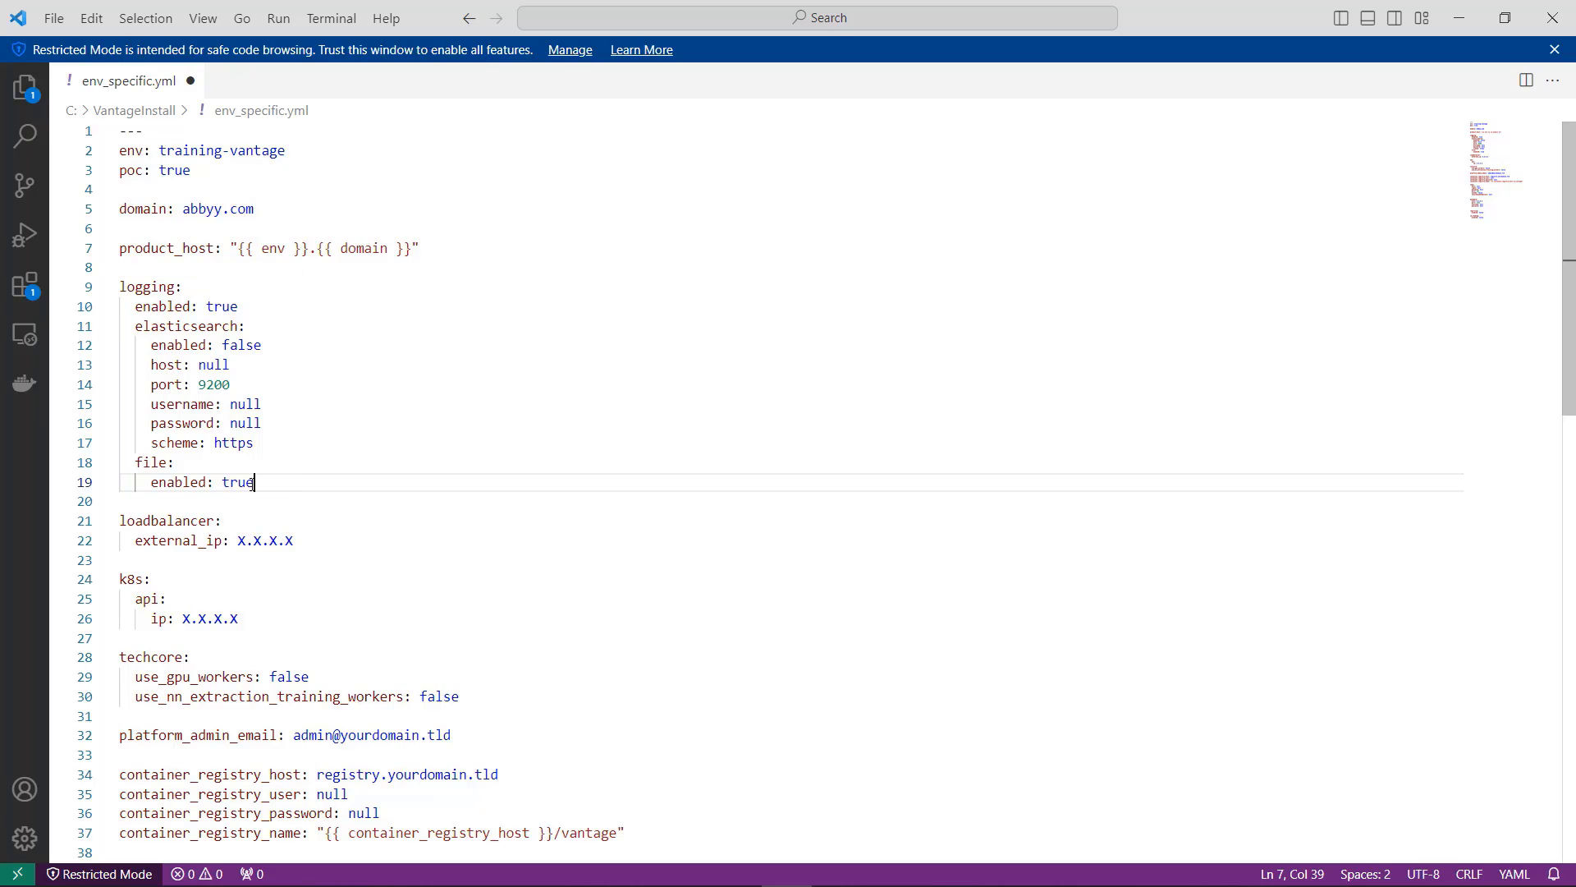
pyautogui.moveTo(253, 482); pyautogui.dragTo(164, 484)
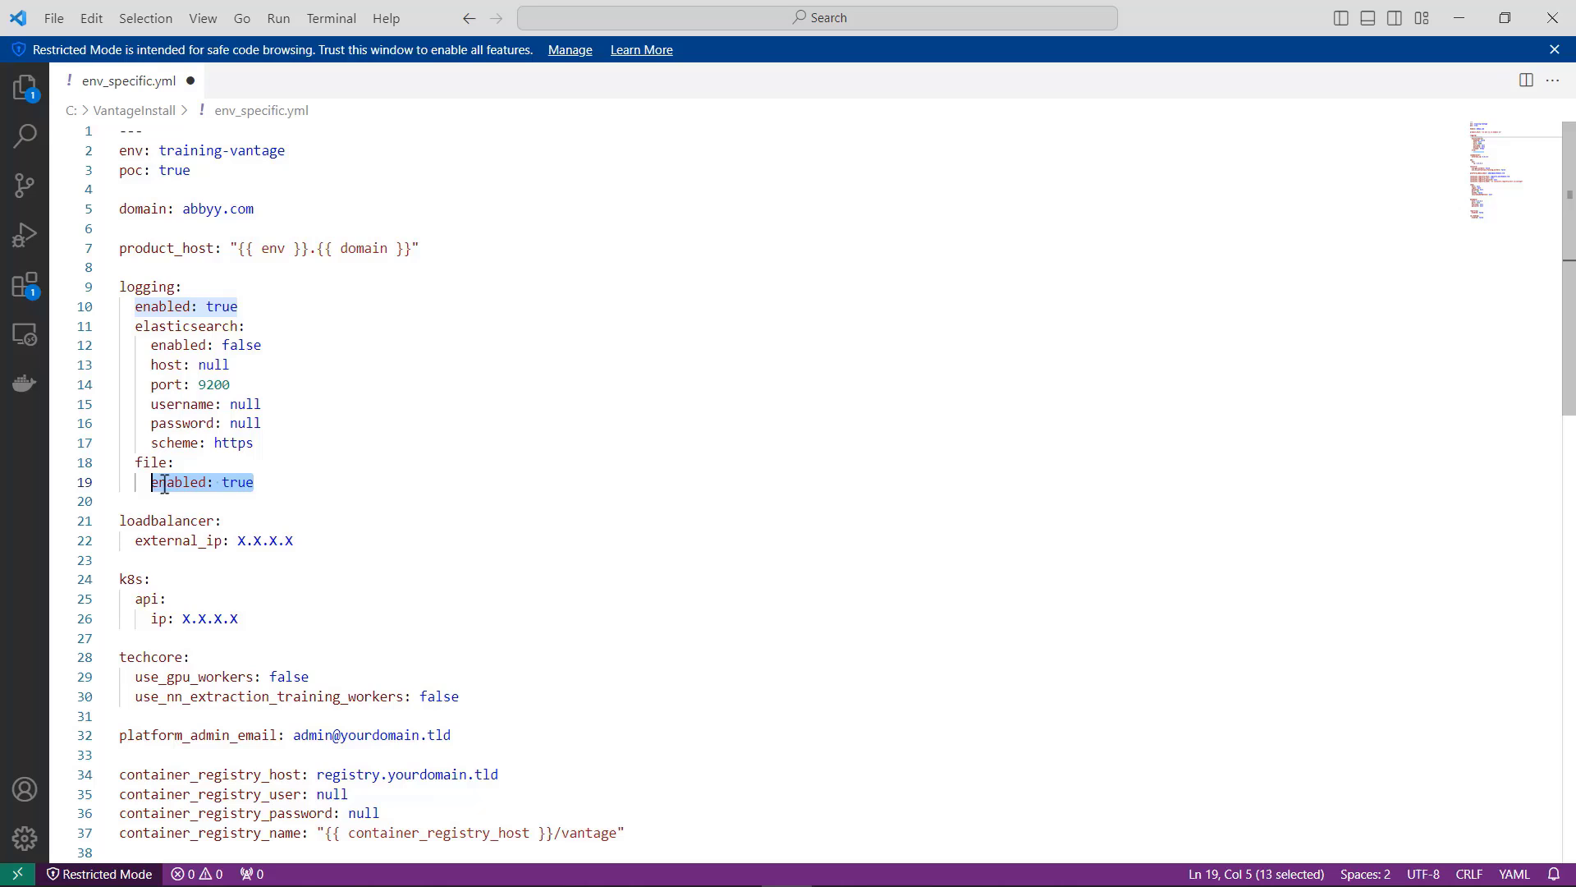
pyautogui.click(292, 483)
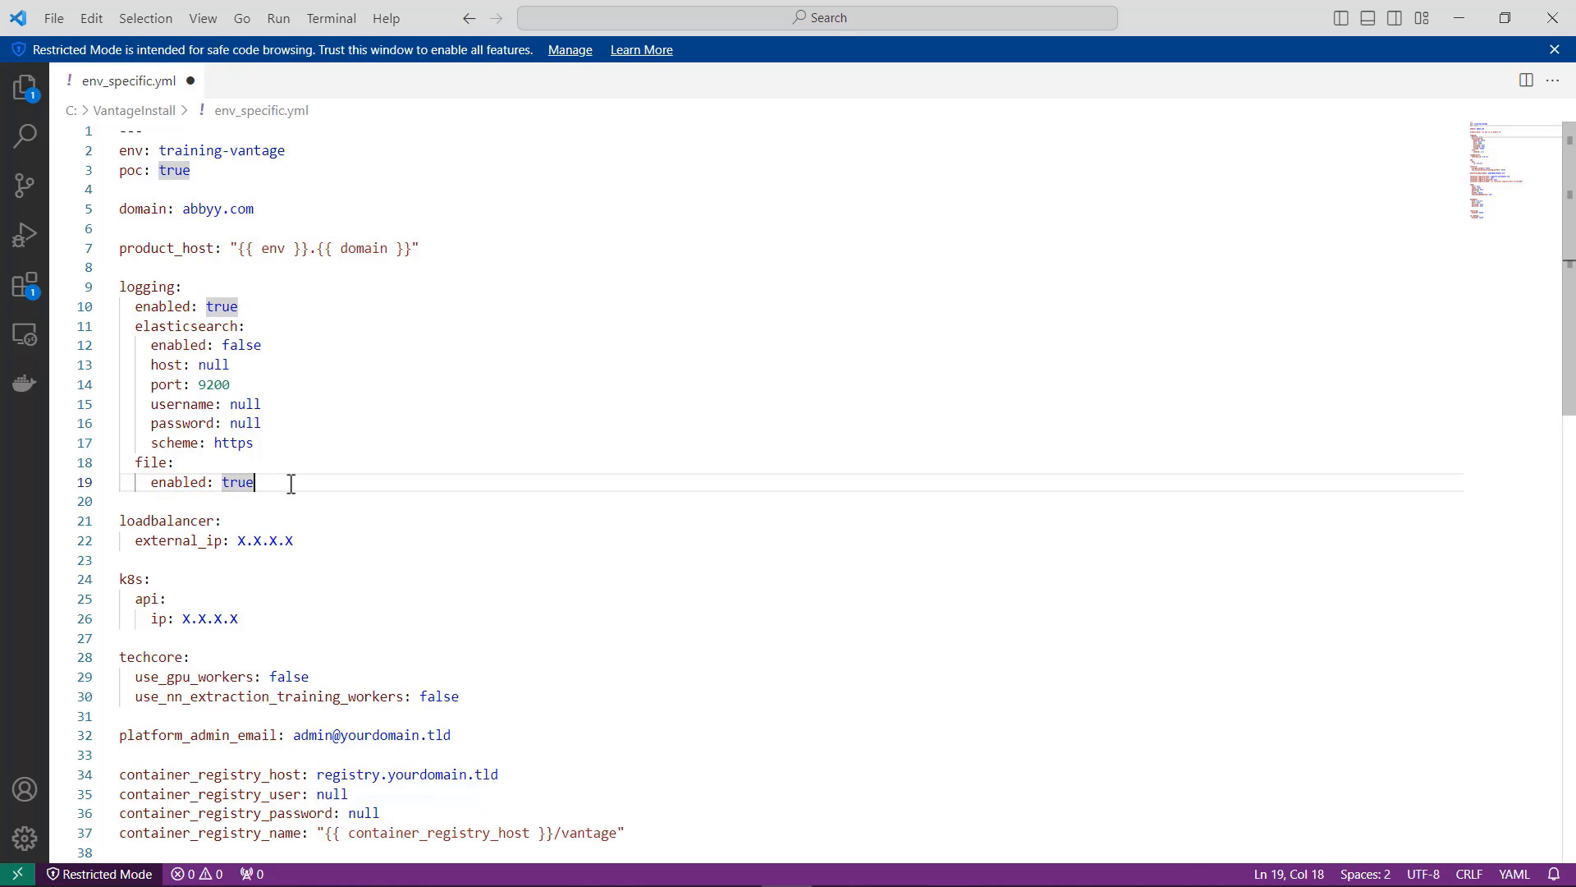
# Step: Set the loadbalancer external_ip to 10.43.60.15
pyautogui.scroll(-2, 291, 483)
pyautogui.click(294, 410)
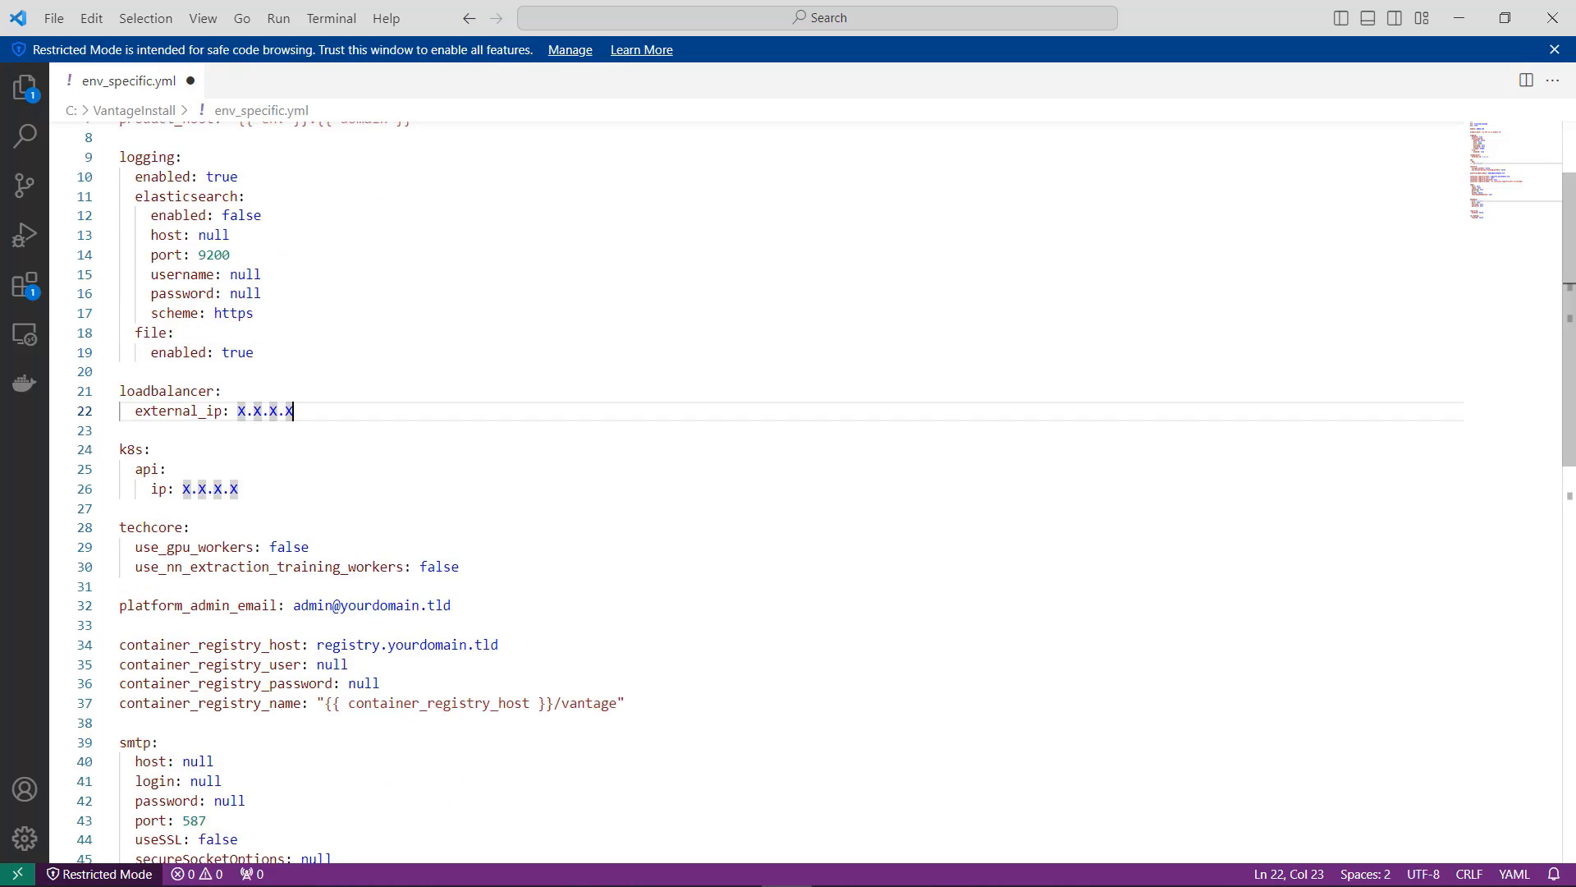
pyautogui.moveTo(294, 411); pyautogui.dragTo(238, 411)
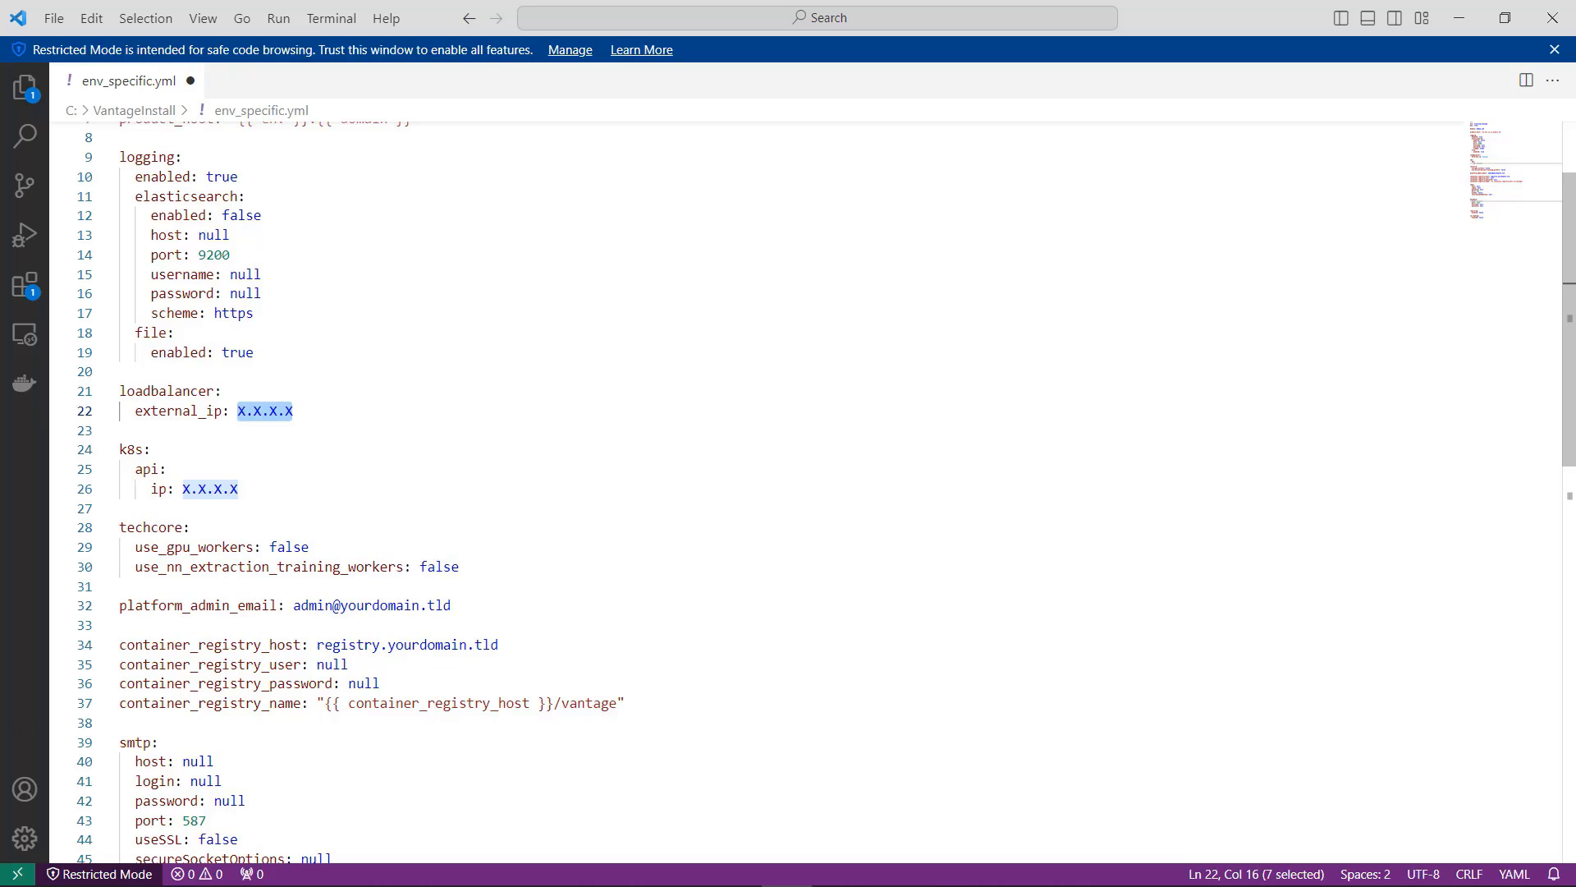
pyautogui.write('10.')
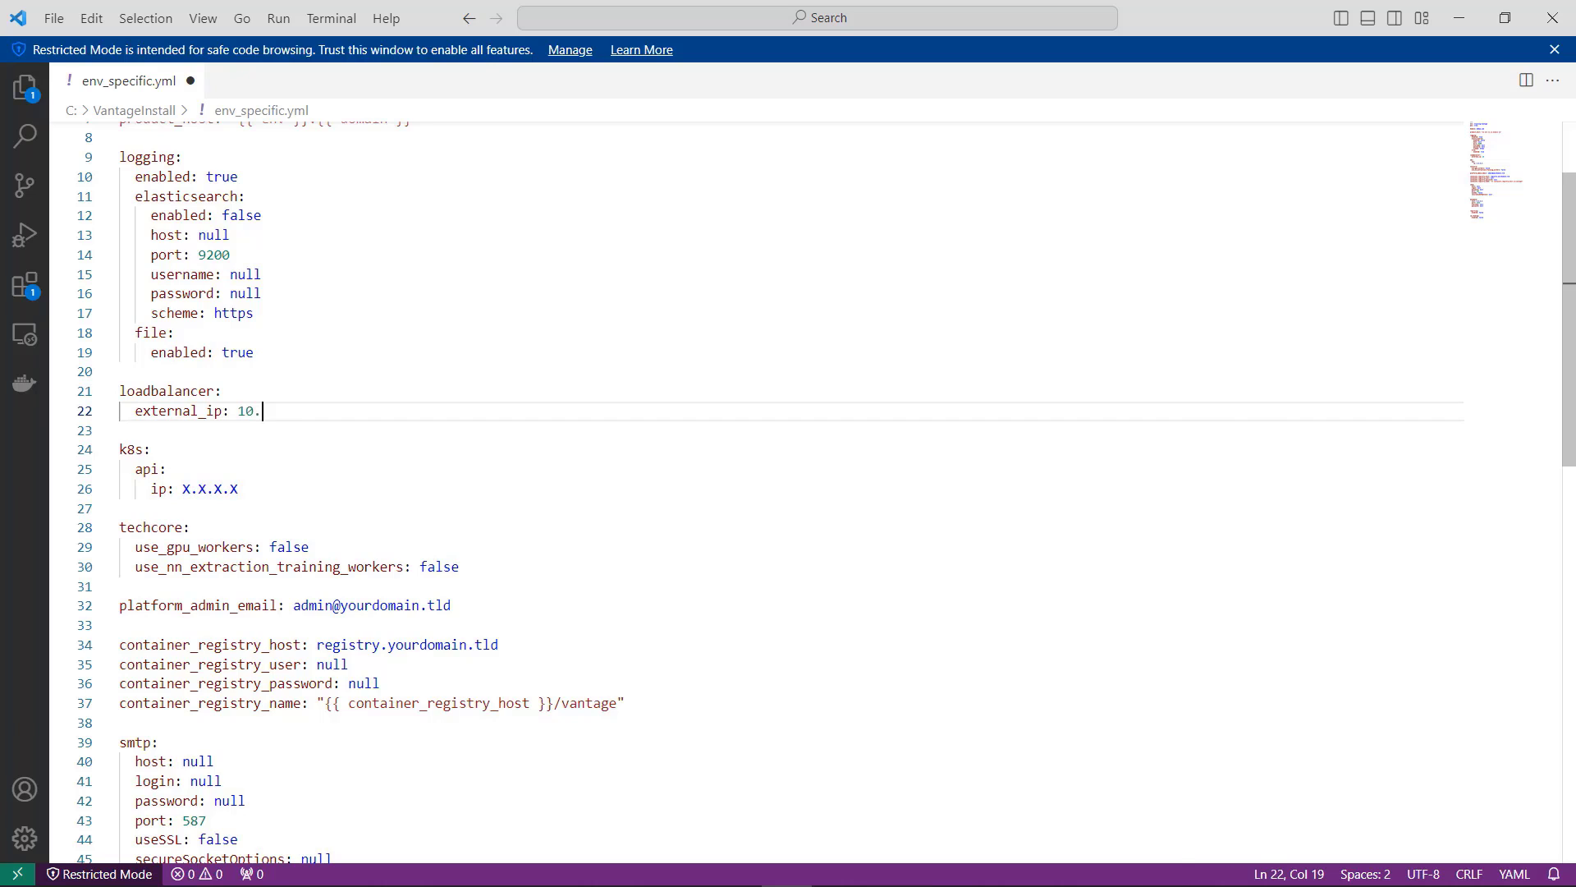
pyautogui.write('43.60.15')
# Step: Set the ip under the k8s api section to 10.43.60.17
pyautogui.click(239, 489)
pyautogui.moveTo(239, 489); pyautogui.dragTo(183, 489)
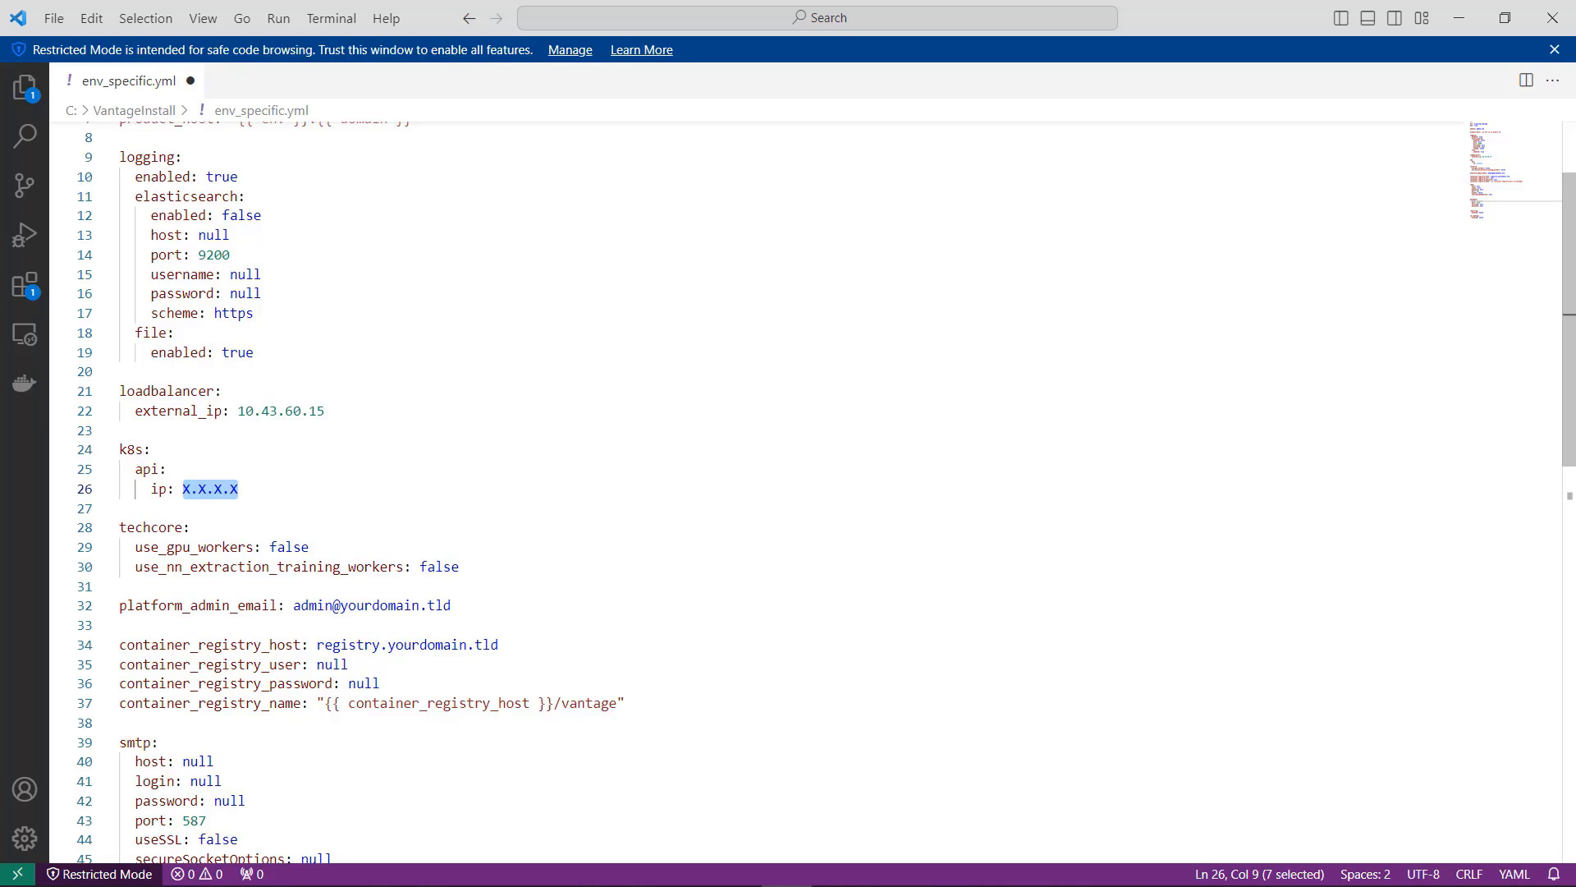
pyautogui.write('10.')
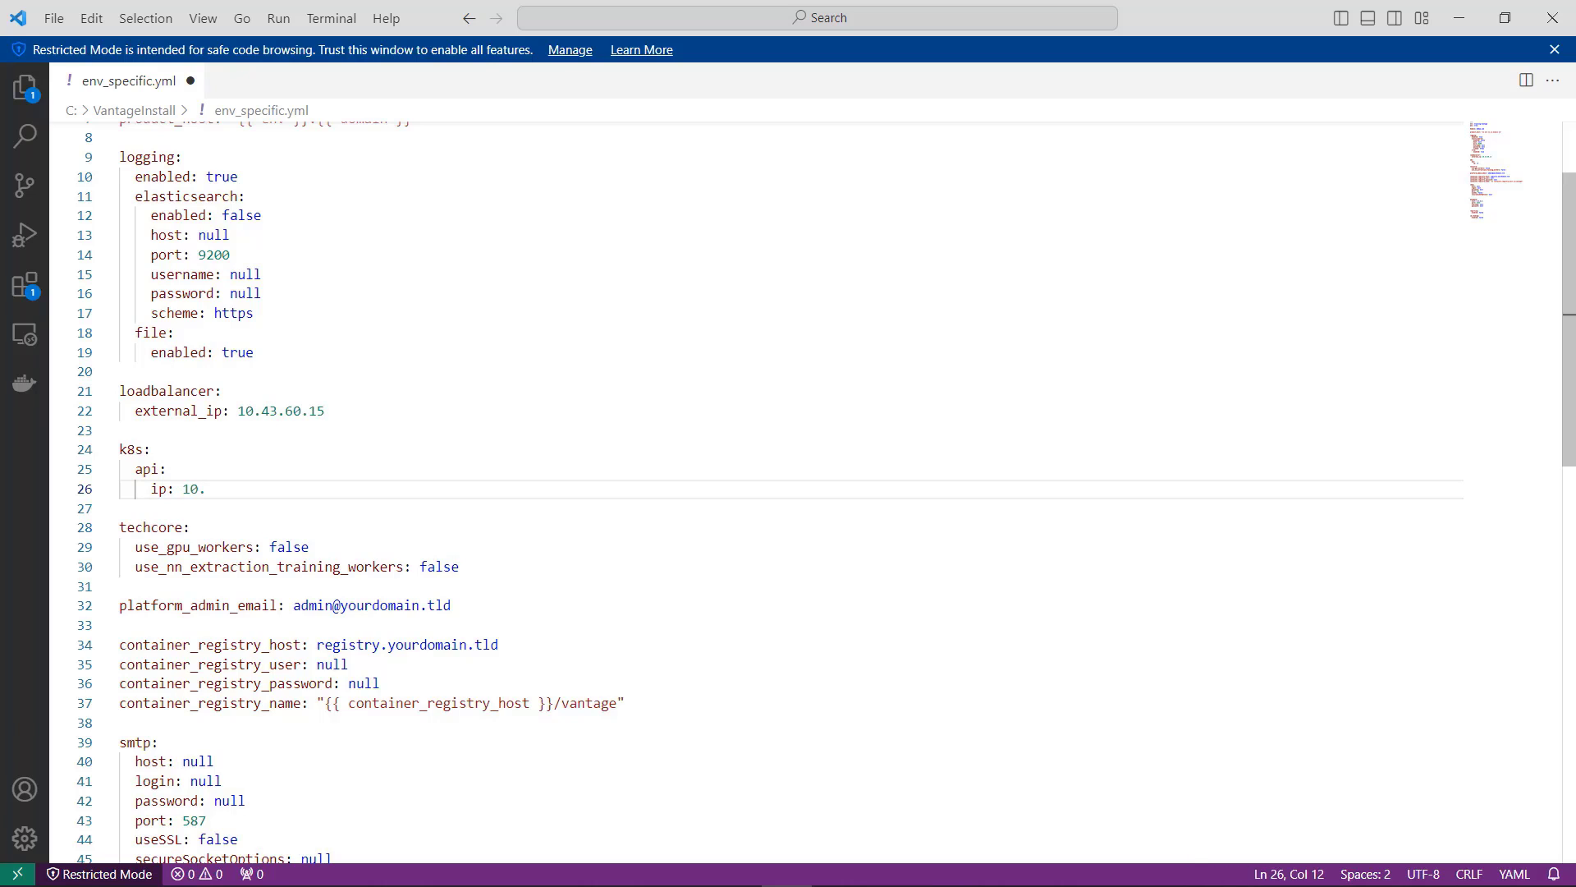
pyautogui.write('43.60.17')
# Step: Replace the placeholder platform_admin_email with the platform administrator's e-mail address
pyautogui.scroll(-2, 788, 493)
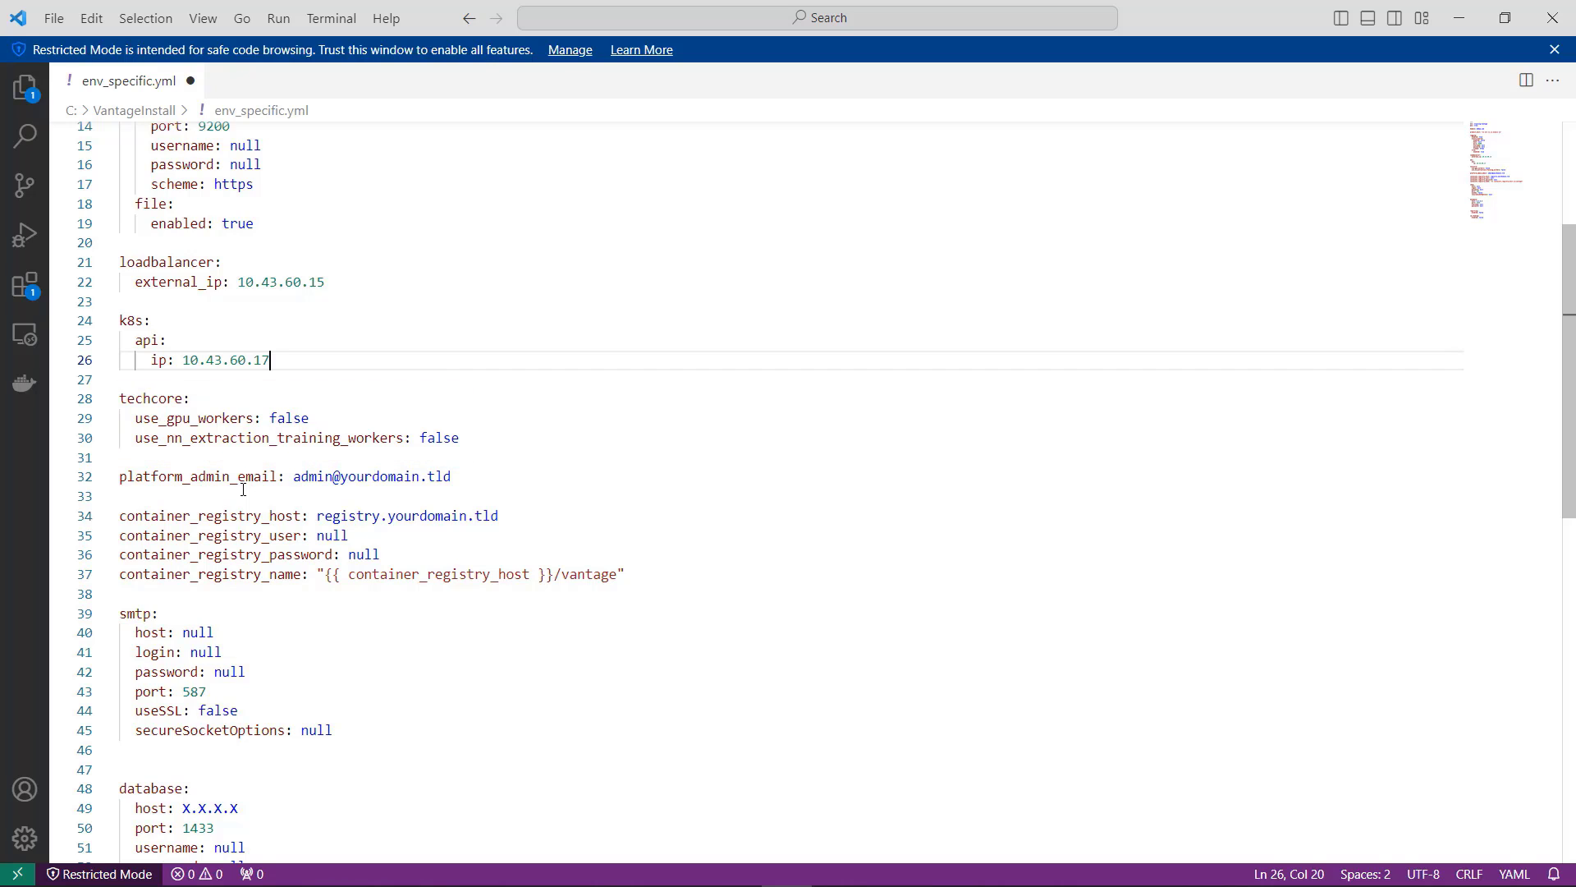
pyautogui.scroll(-1, 243, 489)
pyautogui.moveTo(449, 411); pyautogui.dragTo(293, 411)
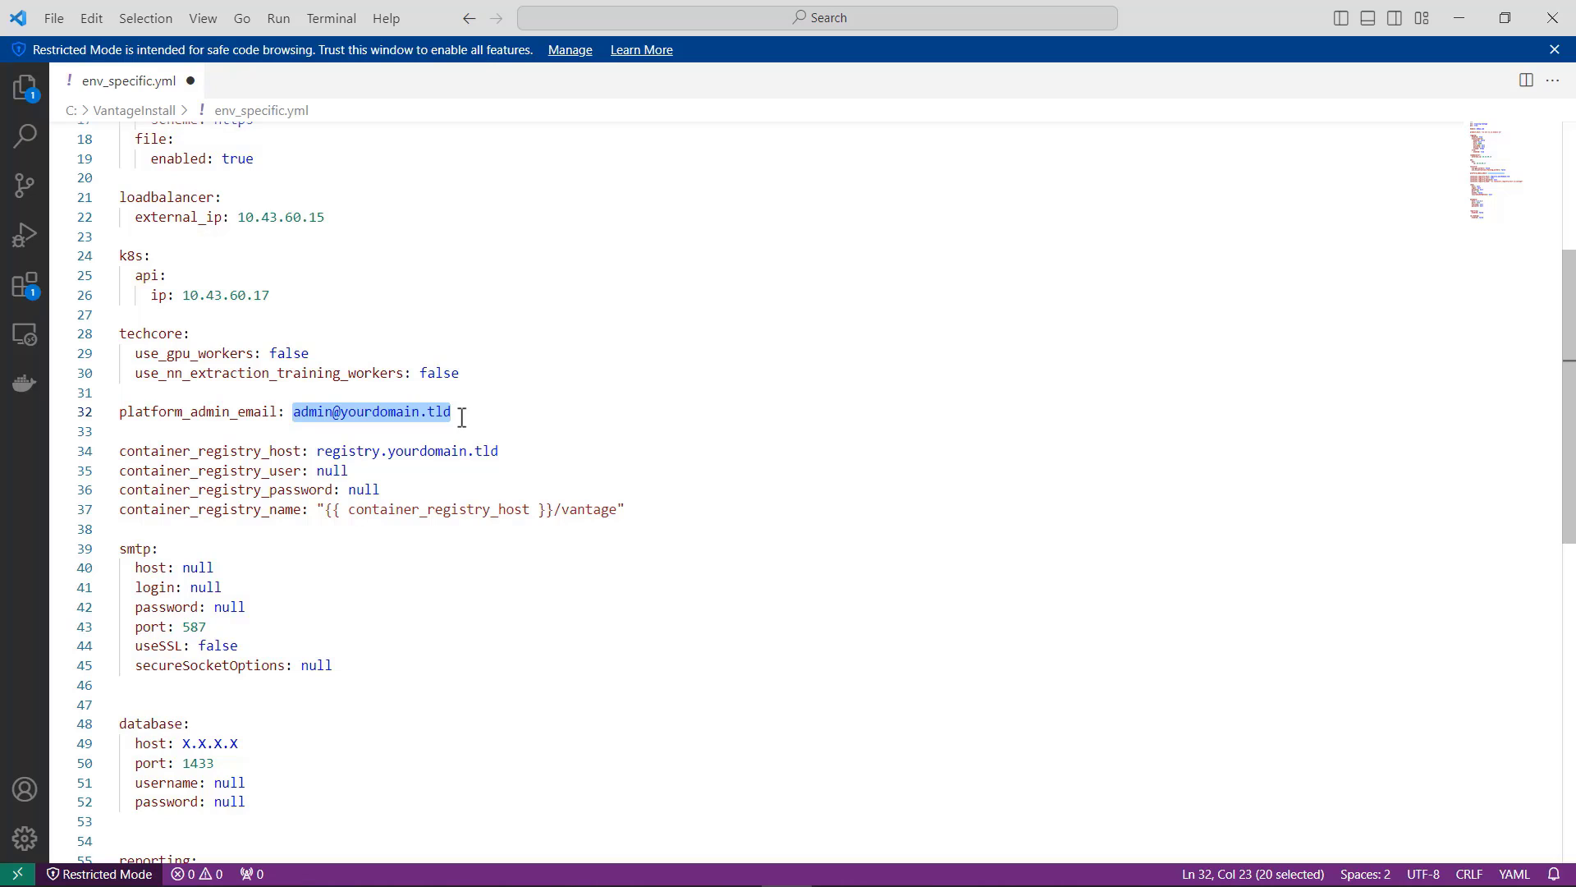
pyautogui.hotkey('ctrl', 'v')
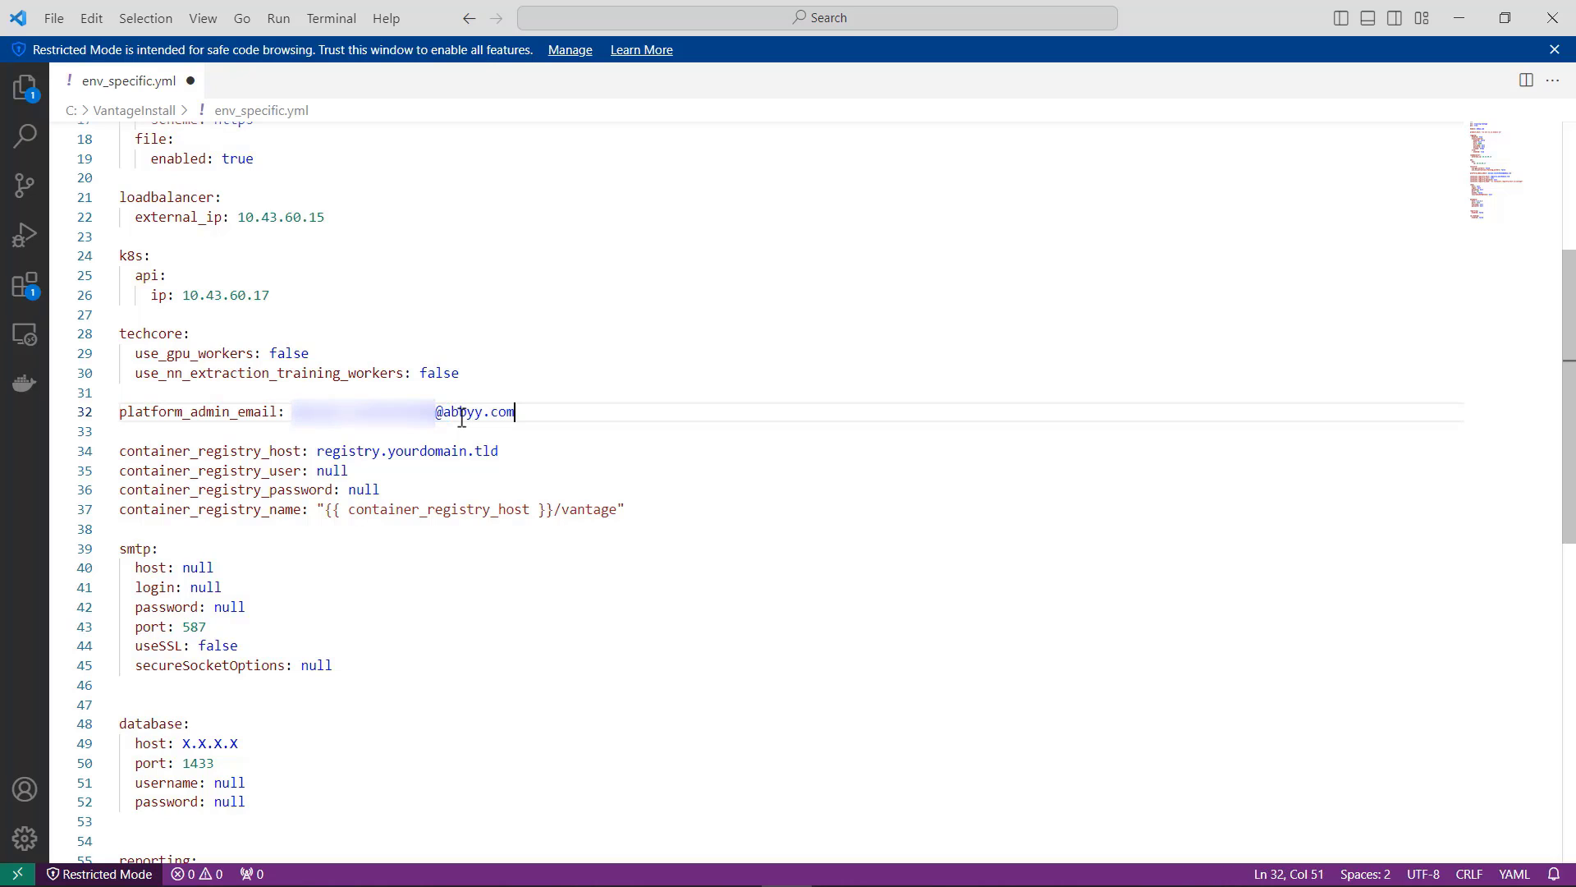
# Step: Set container_registry_host to training-registry.abbyy.com and container_registry_user to admin
pyautogui.click(510, 451)
pyautogui.moveTo(510, 450); pyautogui.dragTo(318, 453)
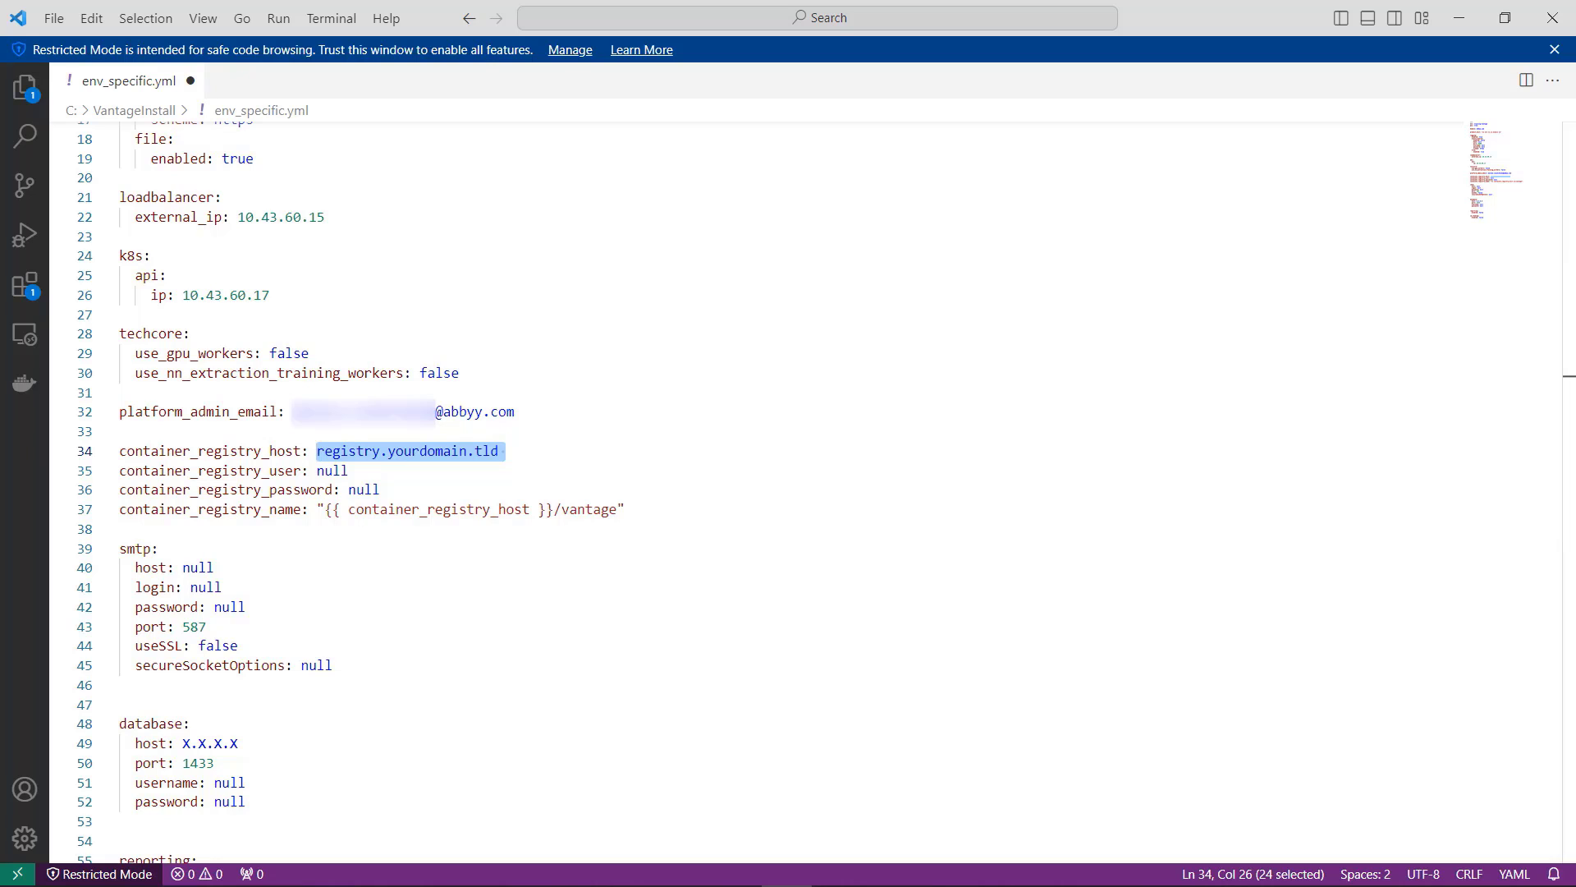
pyautogui.write('training-registry.abbyy.com')
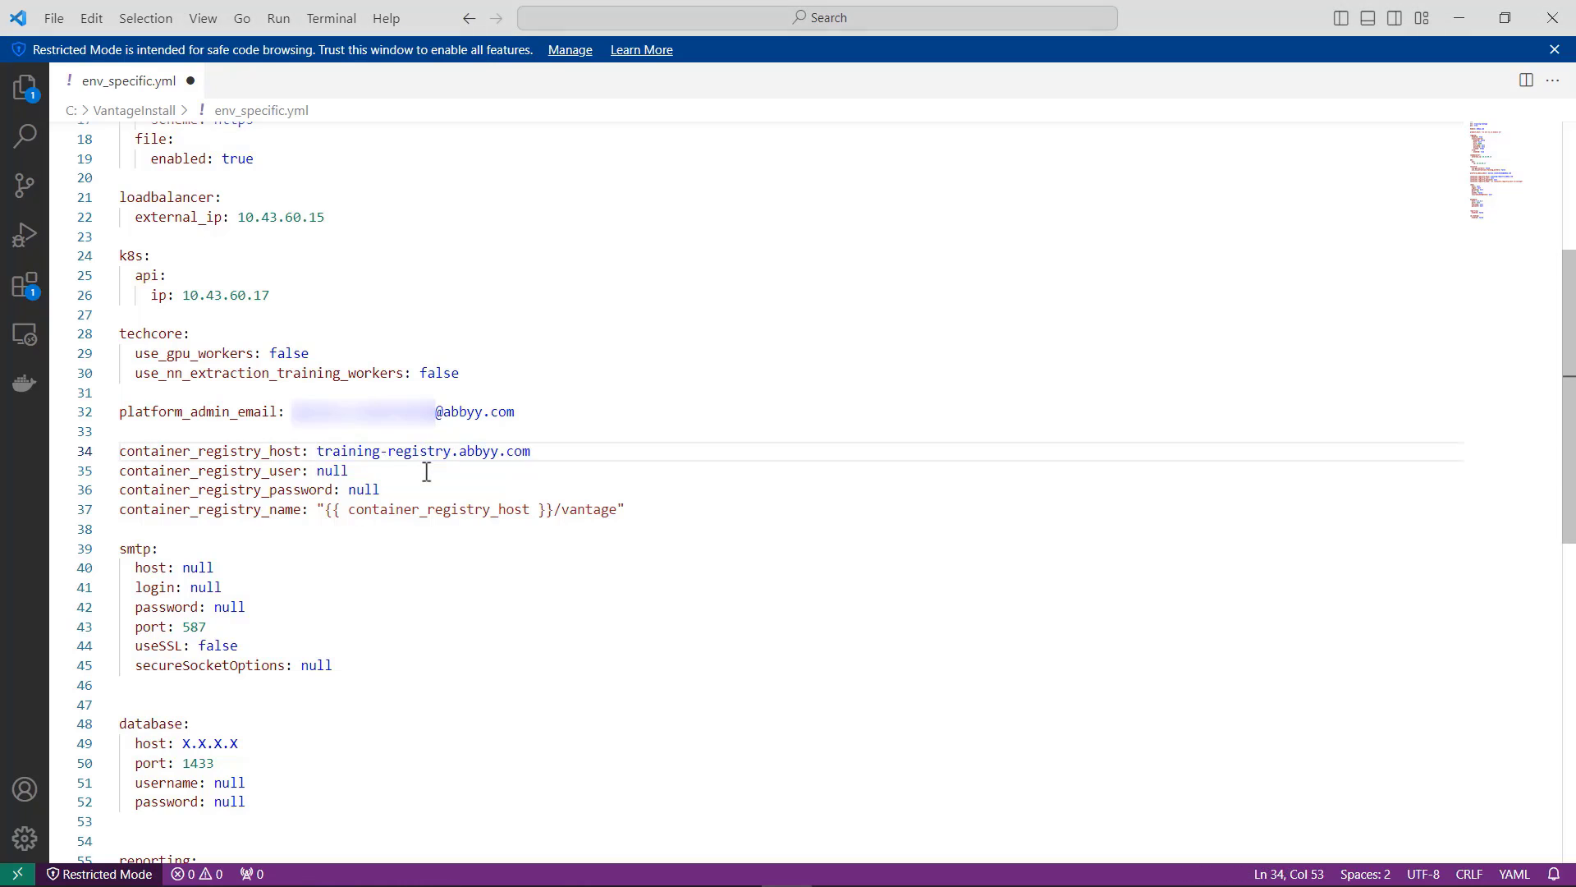
pyautogui.click(354, 470)
pyautogui.hotkey('ctrl', 'shift', 'Left')
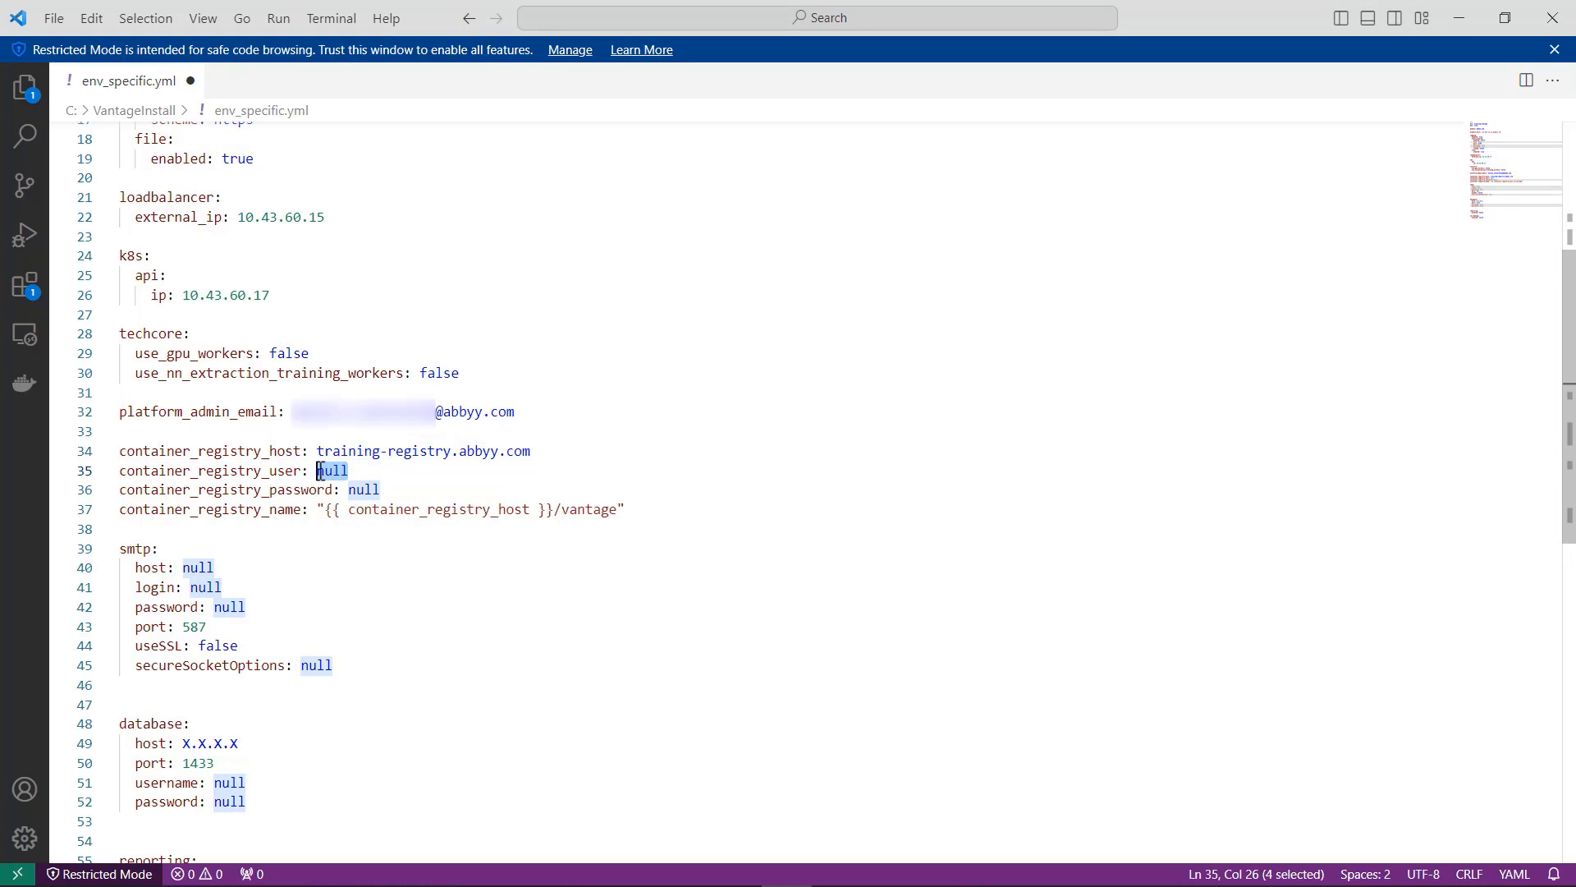
pyautogui.write('admin')
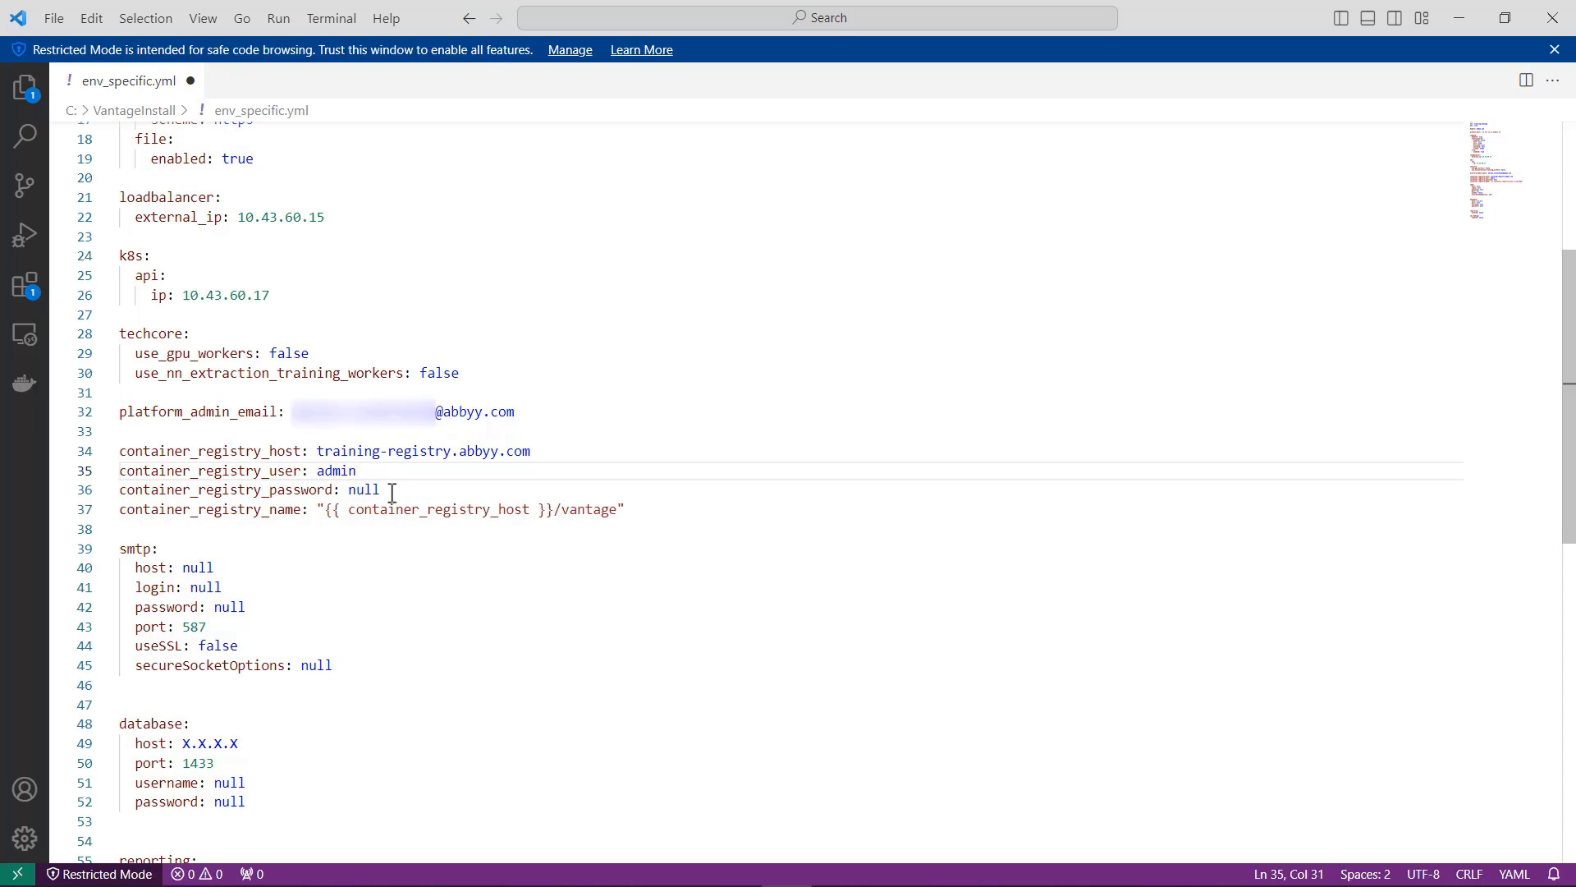
# Step: Replace the null value of container_registry_password with the registry account's password
pyautogui.click(391, 490)
pyautogui.hotkey('ctrl', 'shift', 'Left')
pyautogui.hotkey('ctrl', 'v')
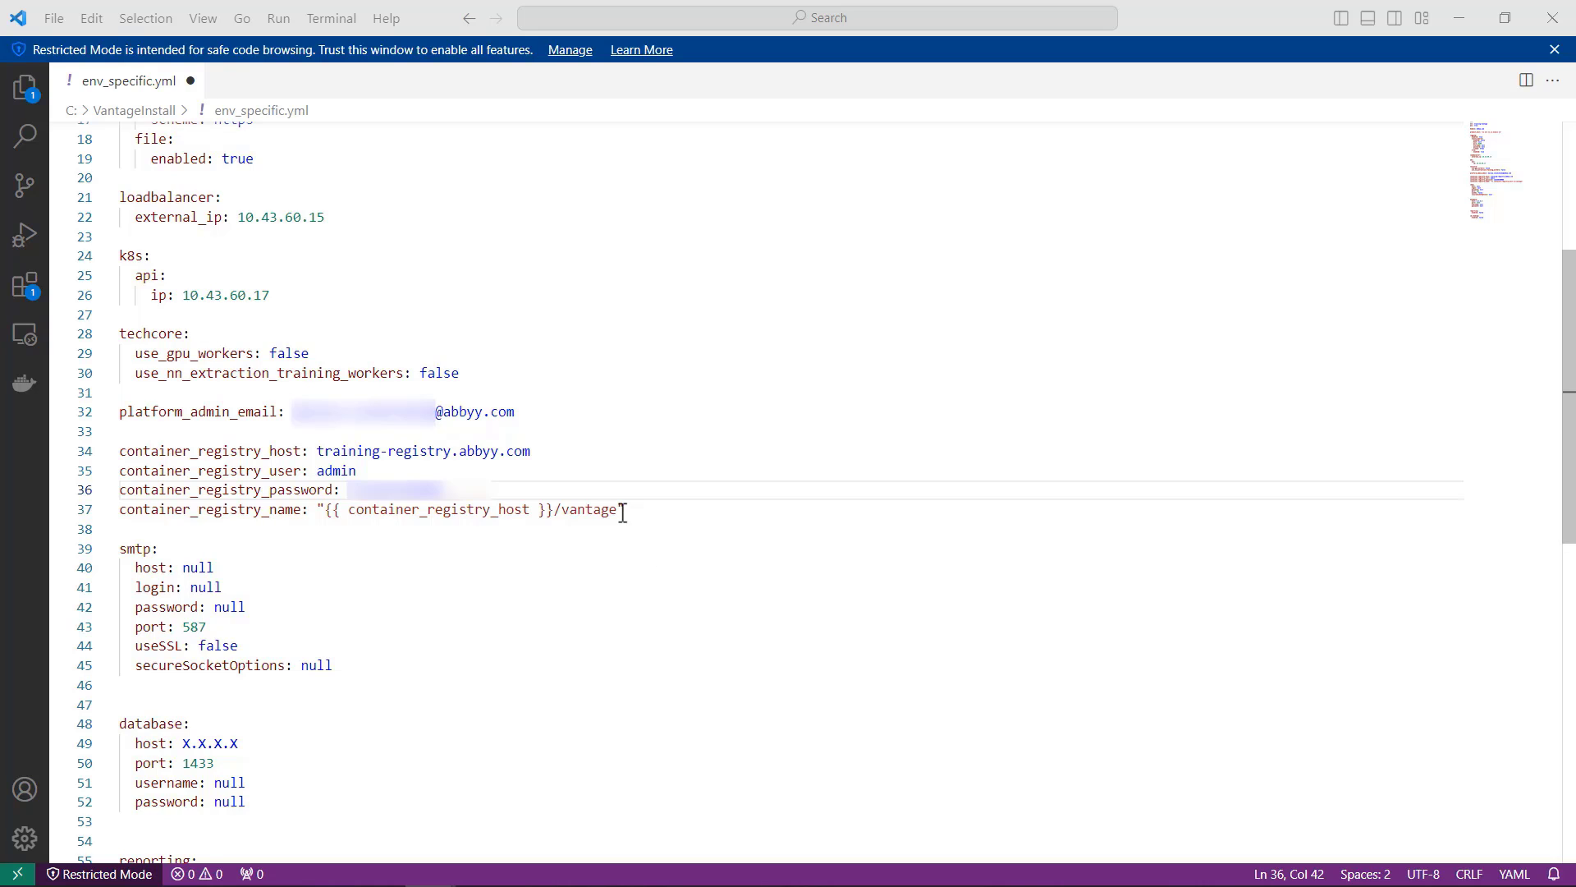
# Step: Switch to the Harbor registry sign-in page in the browser and log in as admin with the account password
pyautogui.moveTo(618, 511); pyautogui.dragTo(561, 514)
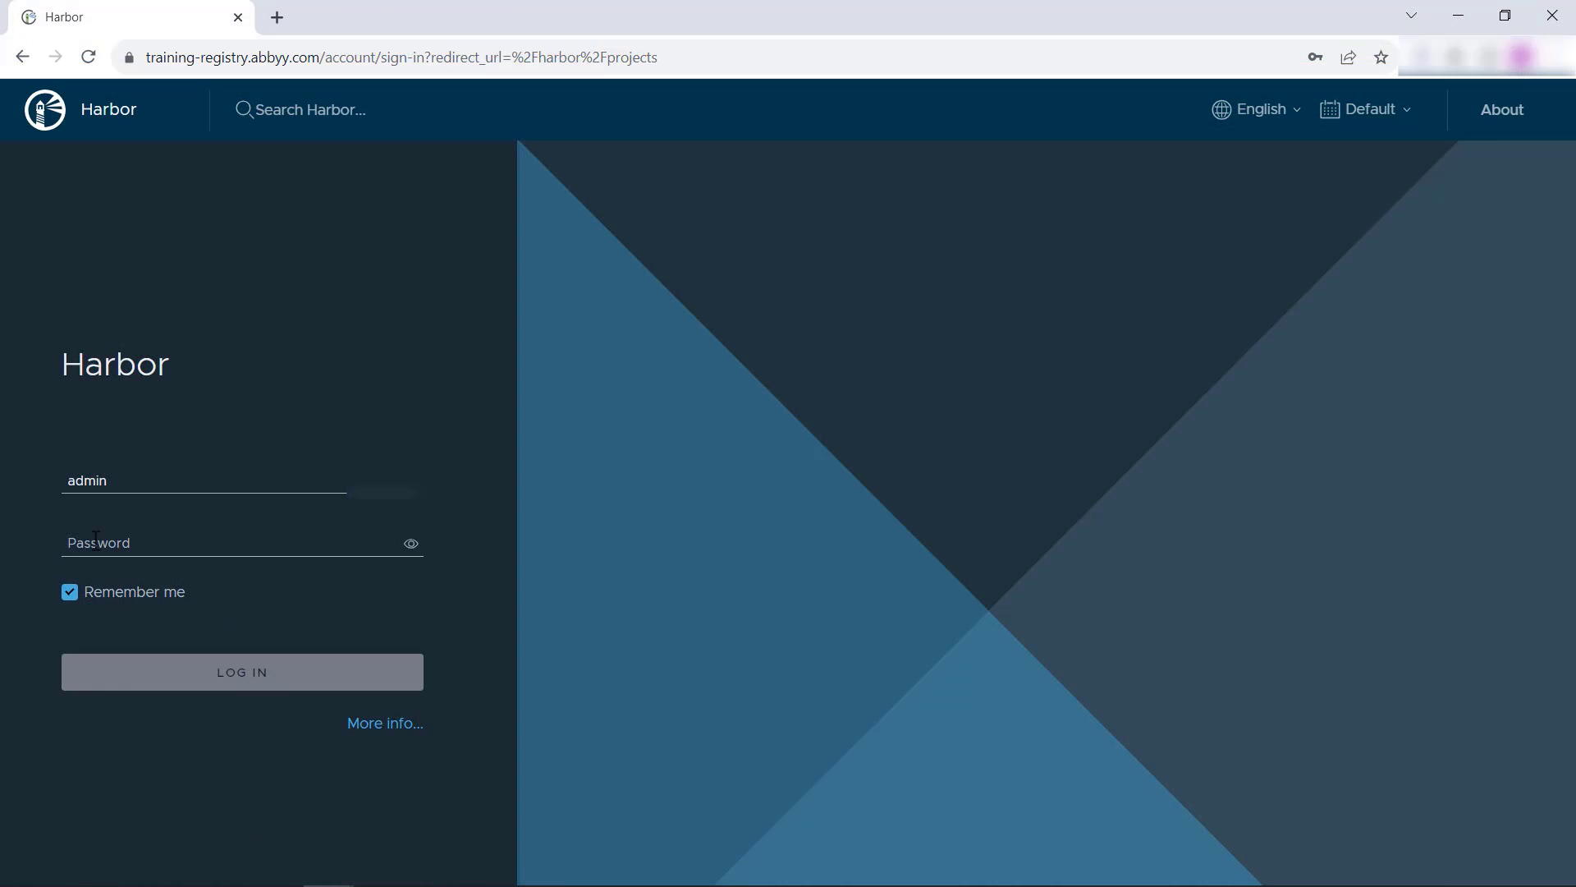
pyautogui.click(95, 538)
pyautogui.write('Harbor12345')
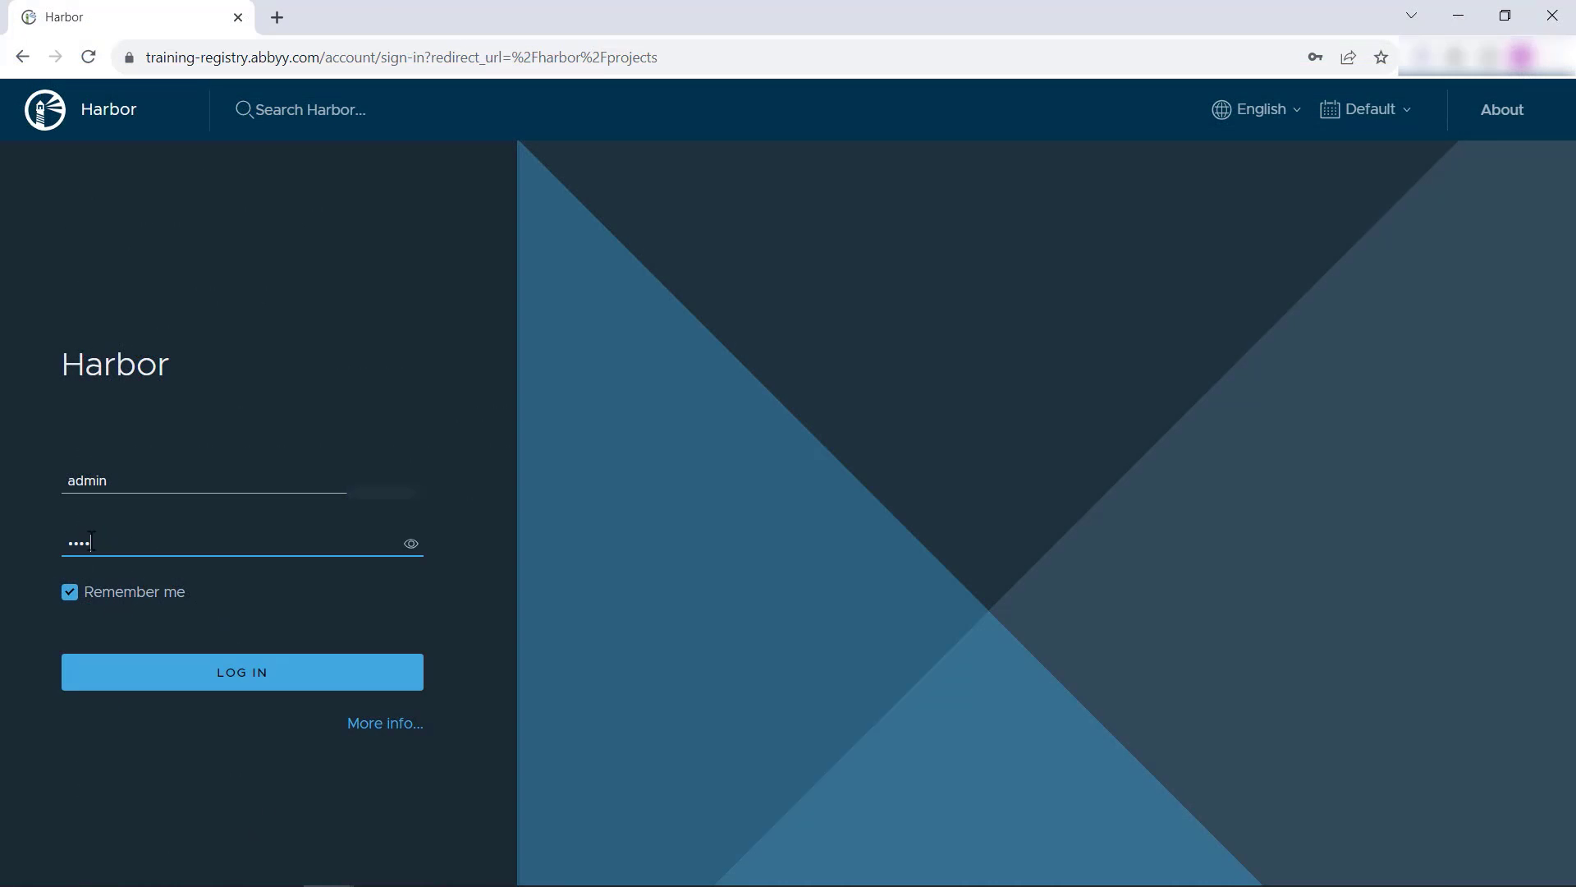
pyautogui.click(167, 694)
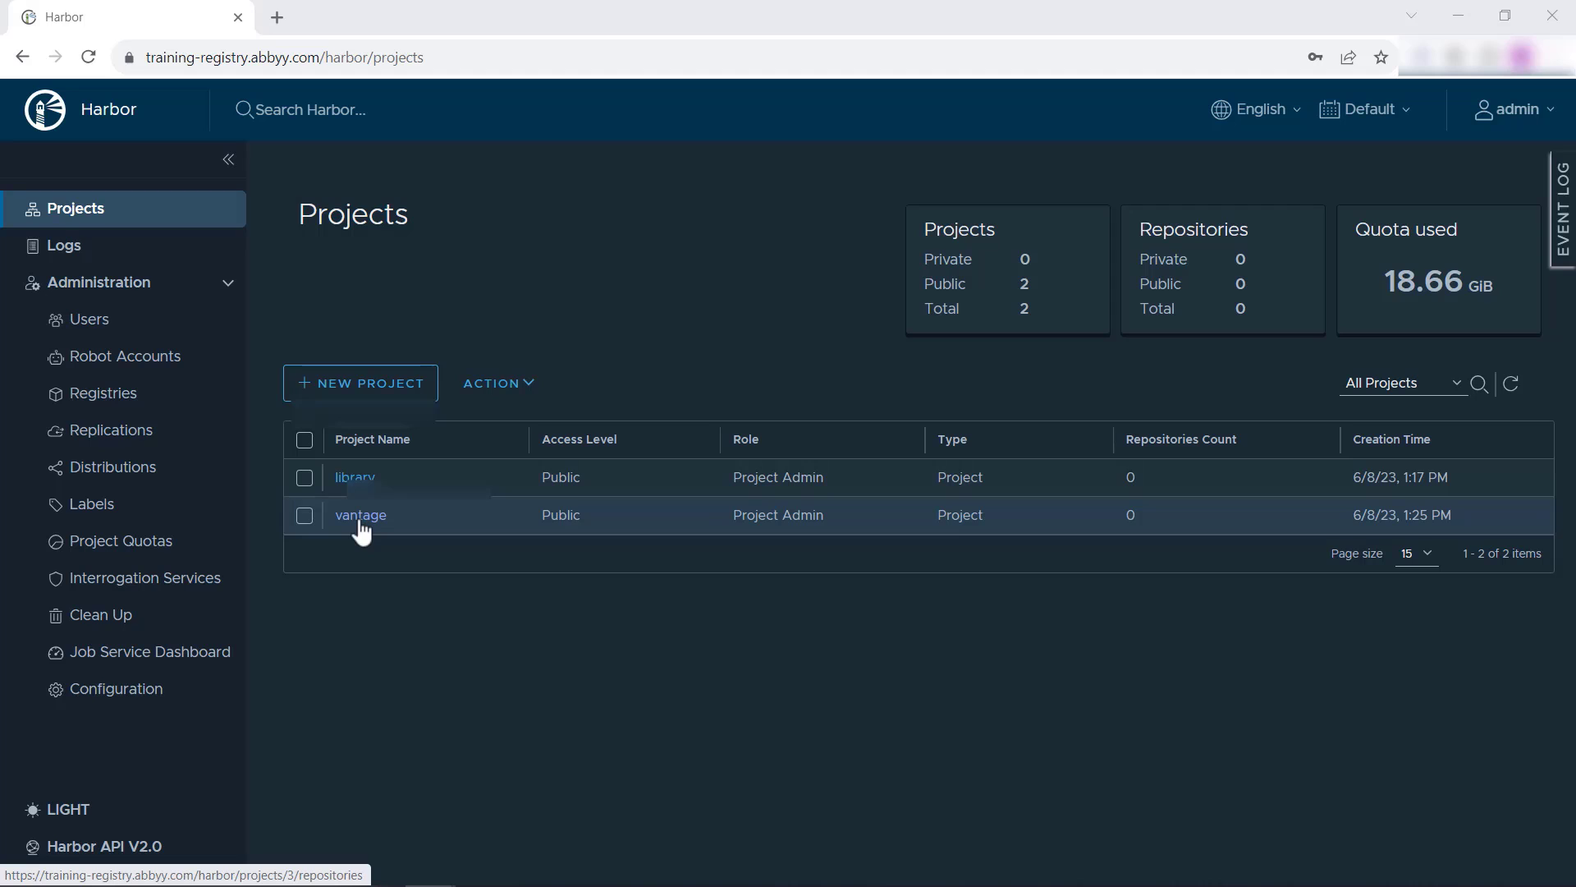
# Step: Inspect the vantage project in Harbor and compare its name with /vantage in container_registry_name in VS Code
pyautogui.click(360, 522)
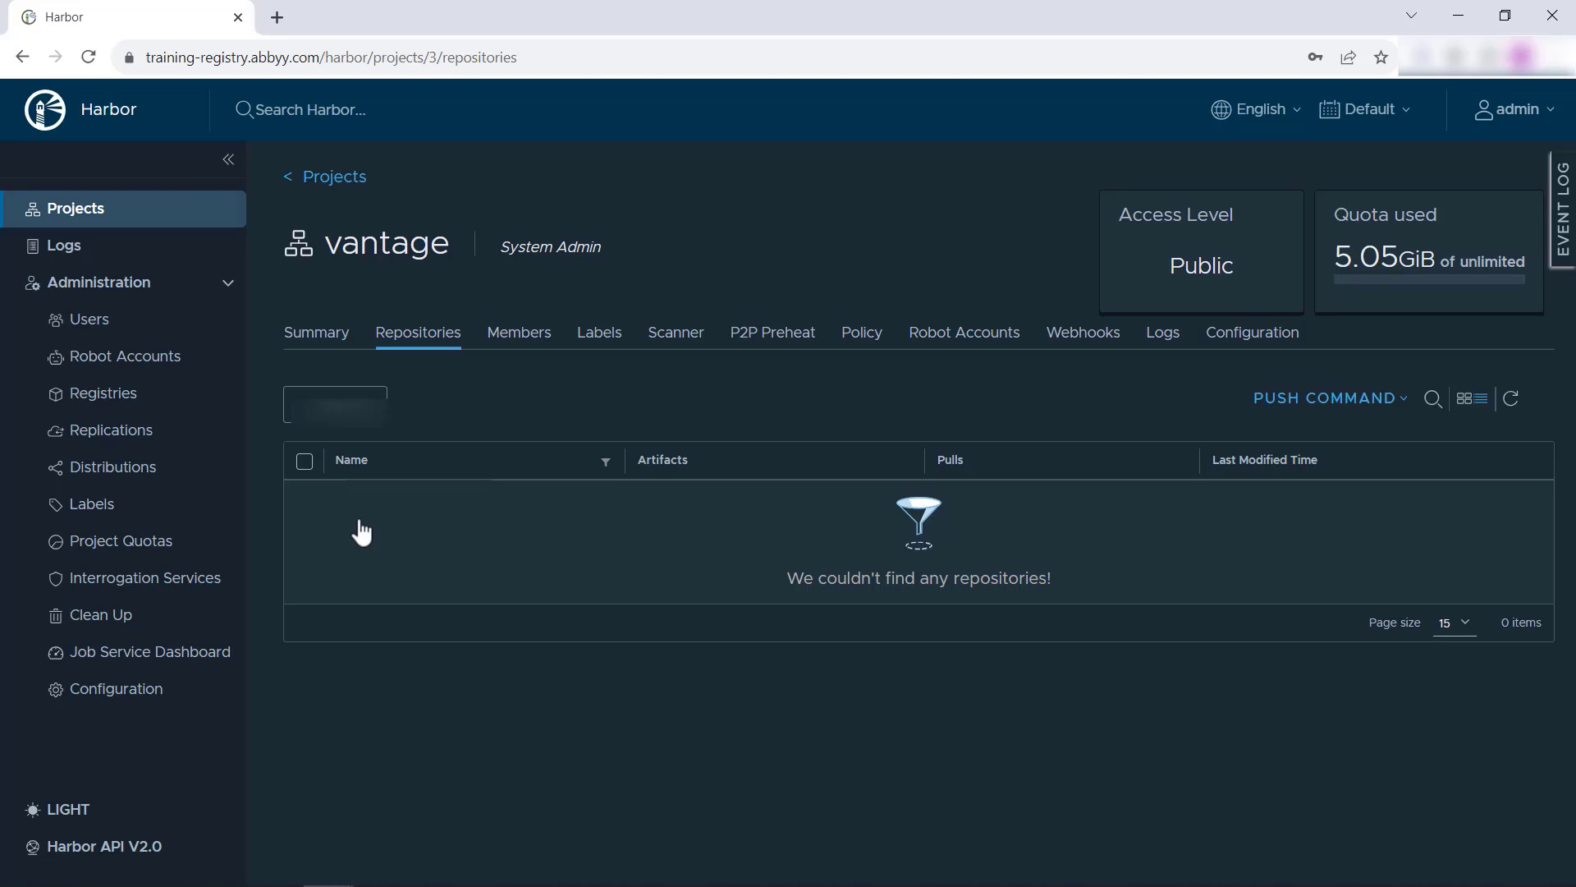
pyautogui.click(114, 217)
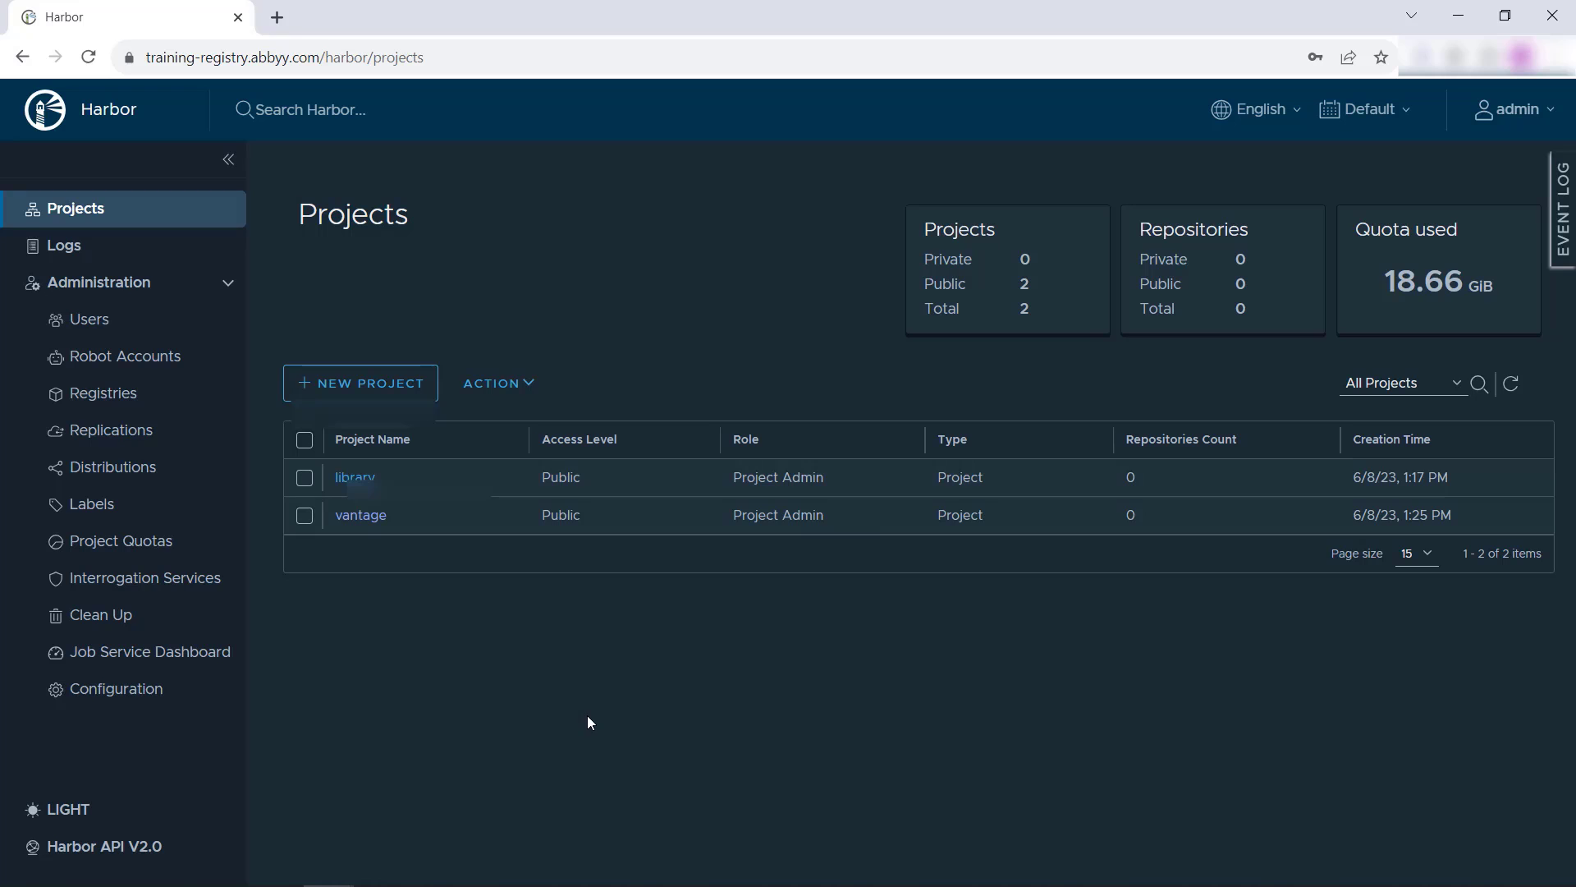
pyautogui.moveTo(617, 511); pyautogui.dragTo(554, 519)
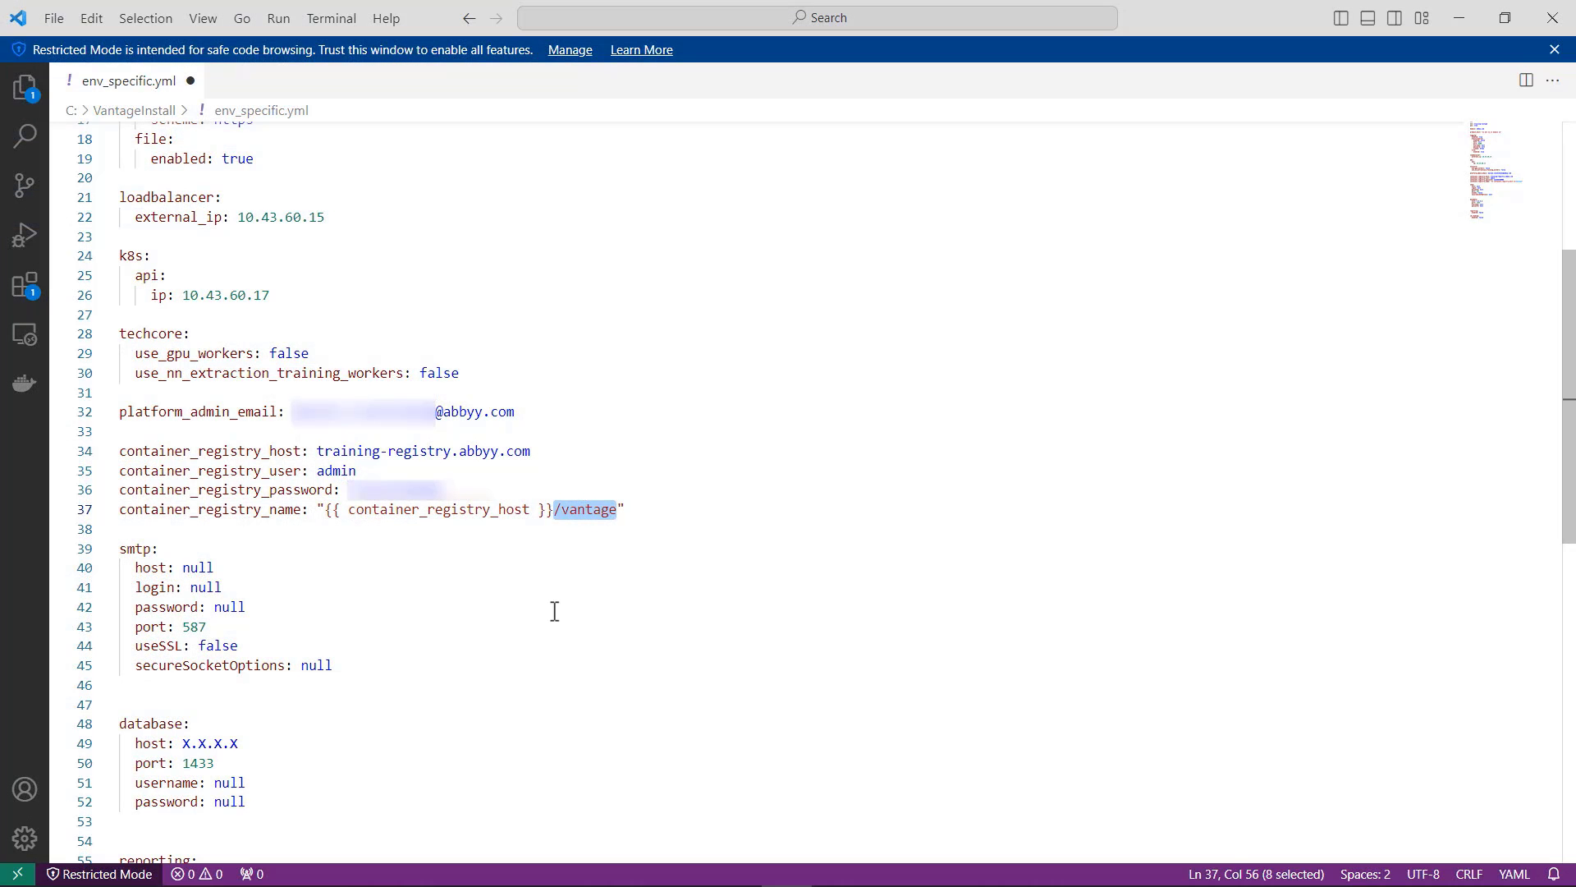
pyautogui.click(657, 511)
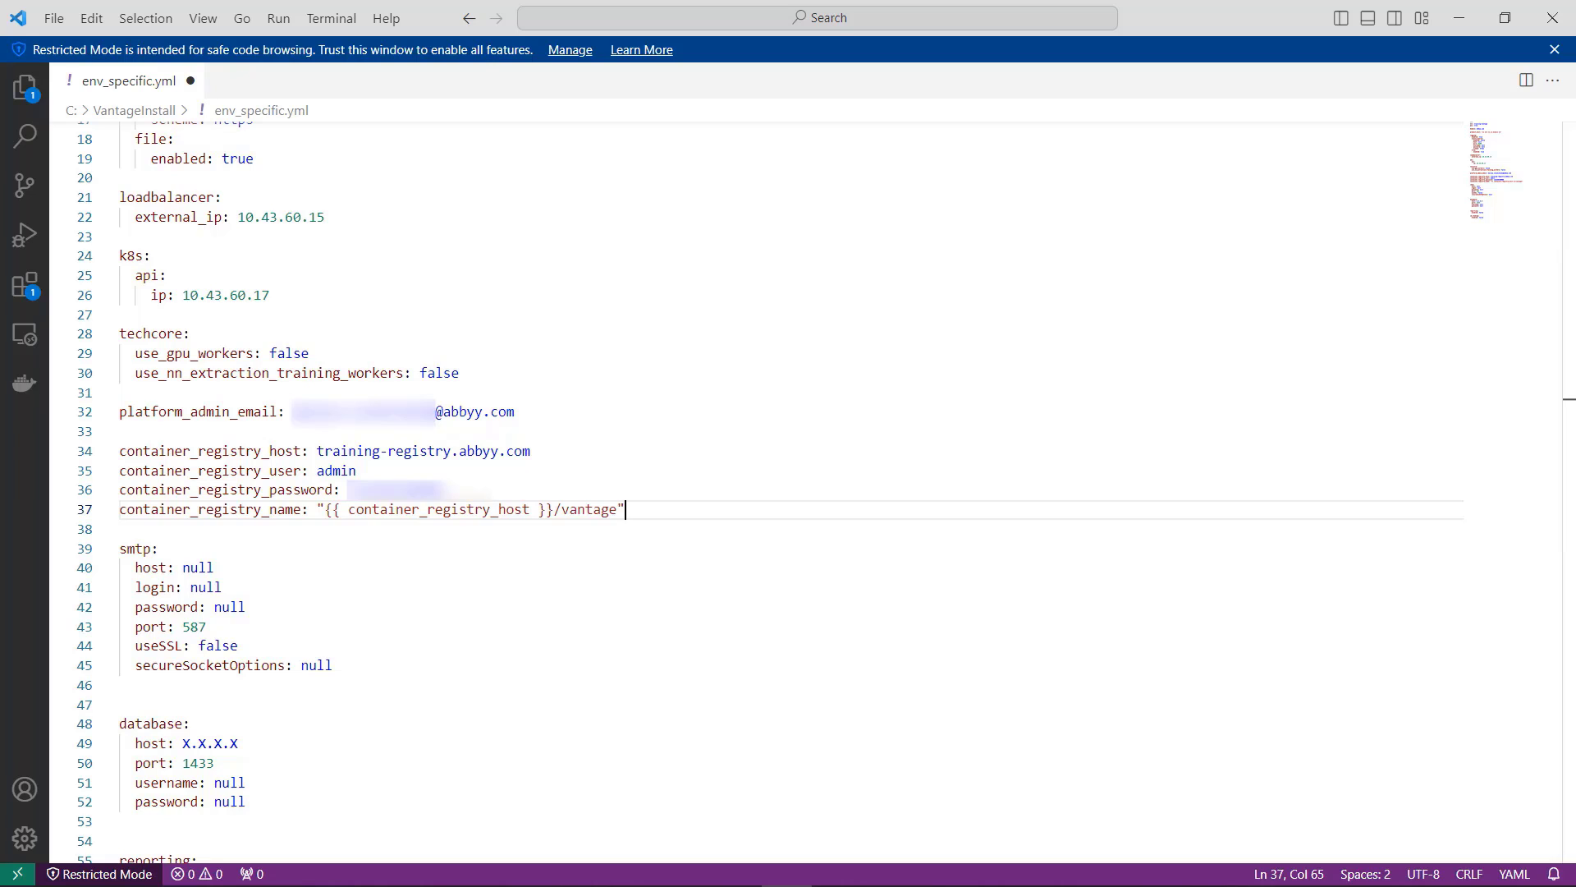
# Step: Fill in the smtp section's host, login and password with the mail server address, sender e-mail and account password
pyautogui.doubleClick(214, 568)
pyautogui.hotkey('ctrl', 'v')
pyautogui.moveTo(224, 587); pyautogui.dragTo(190, 587)
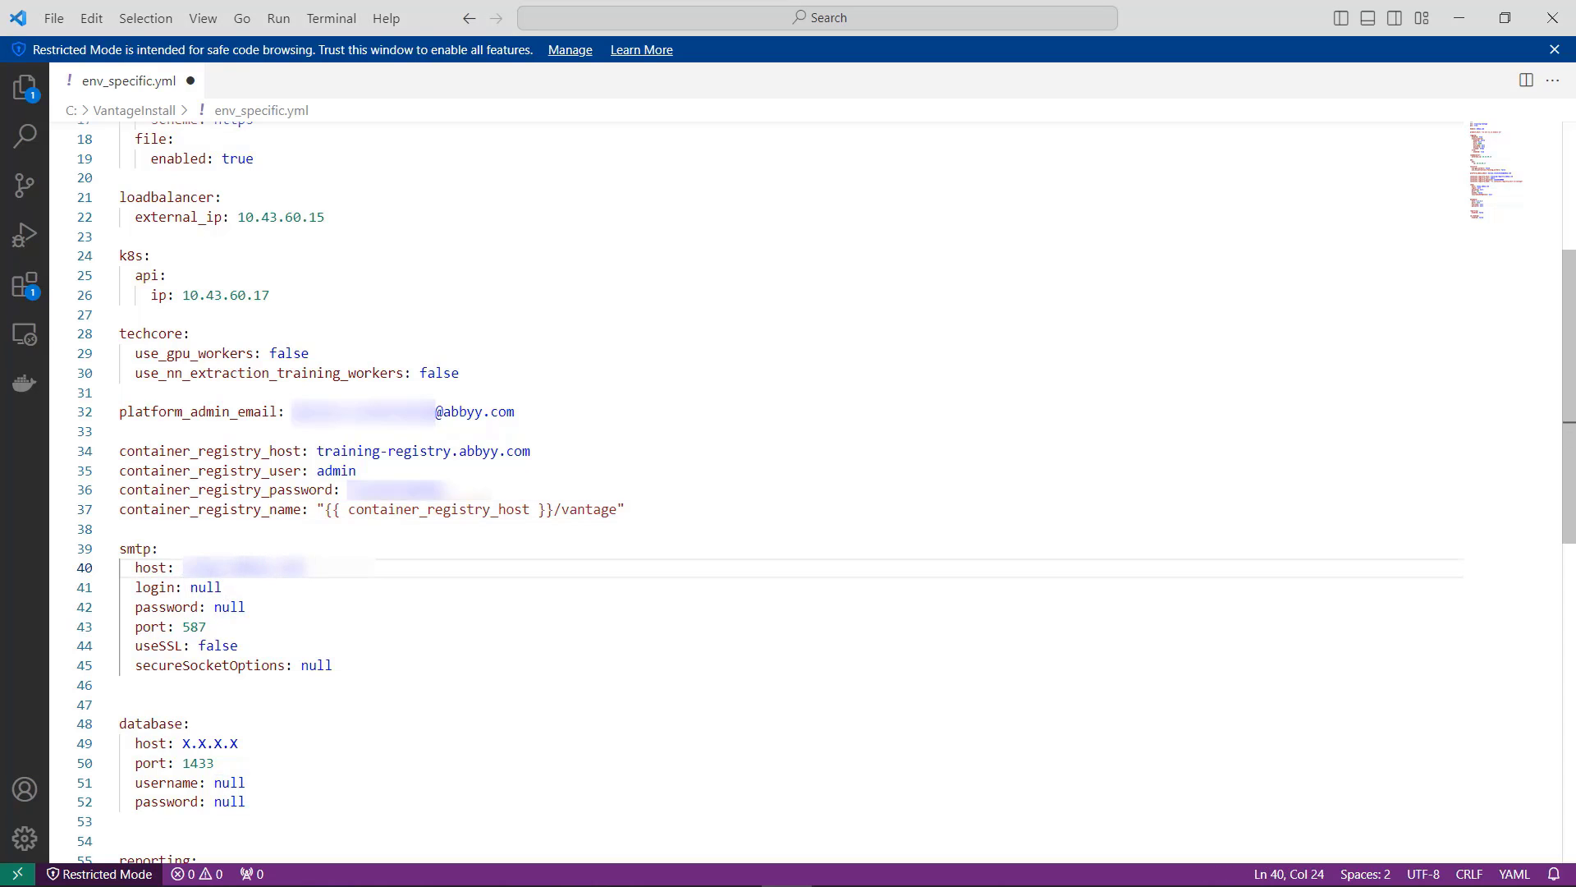
pyautogui.hotkey('ctrl', 'v')
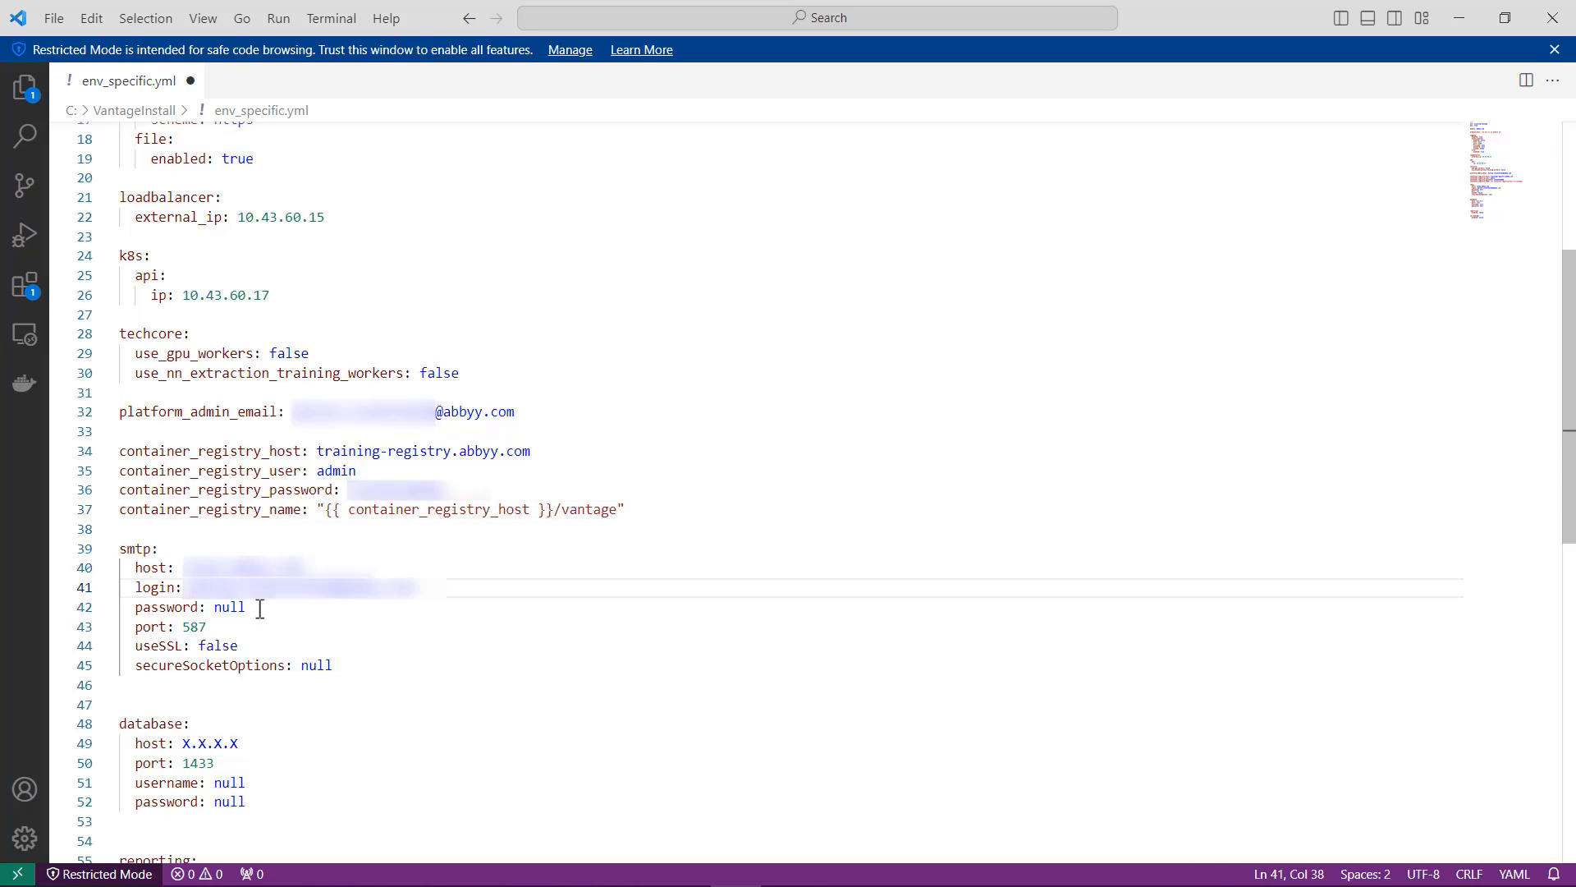
pyautogui.doubleClick(230, 607)
pyautogui.hotkey('ctrl', 'v')
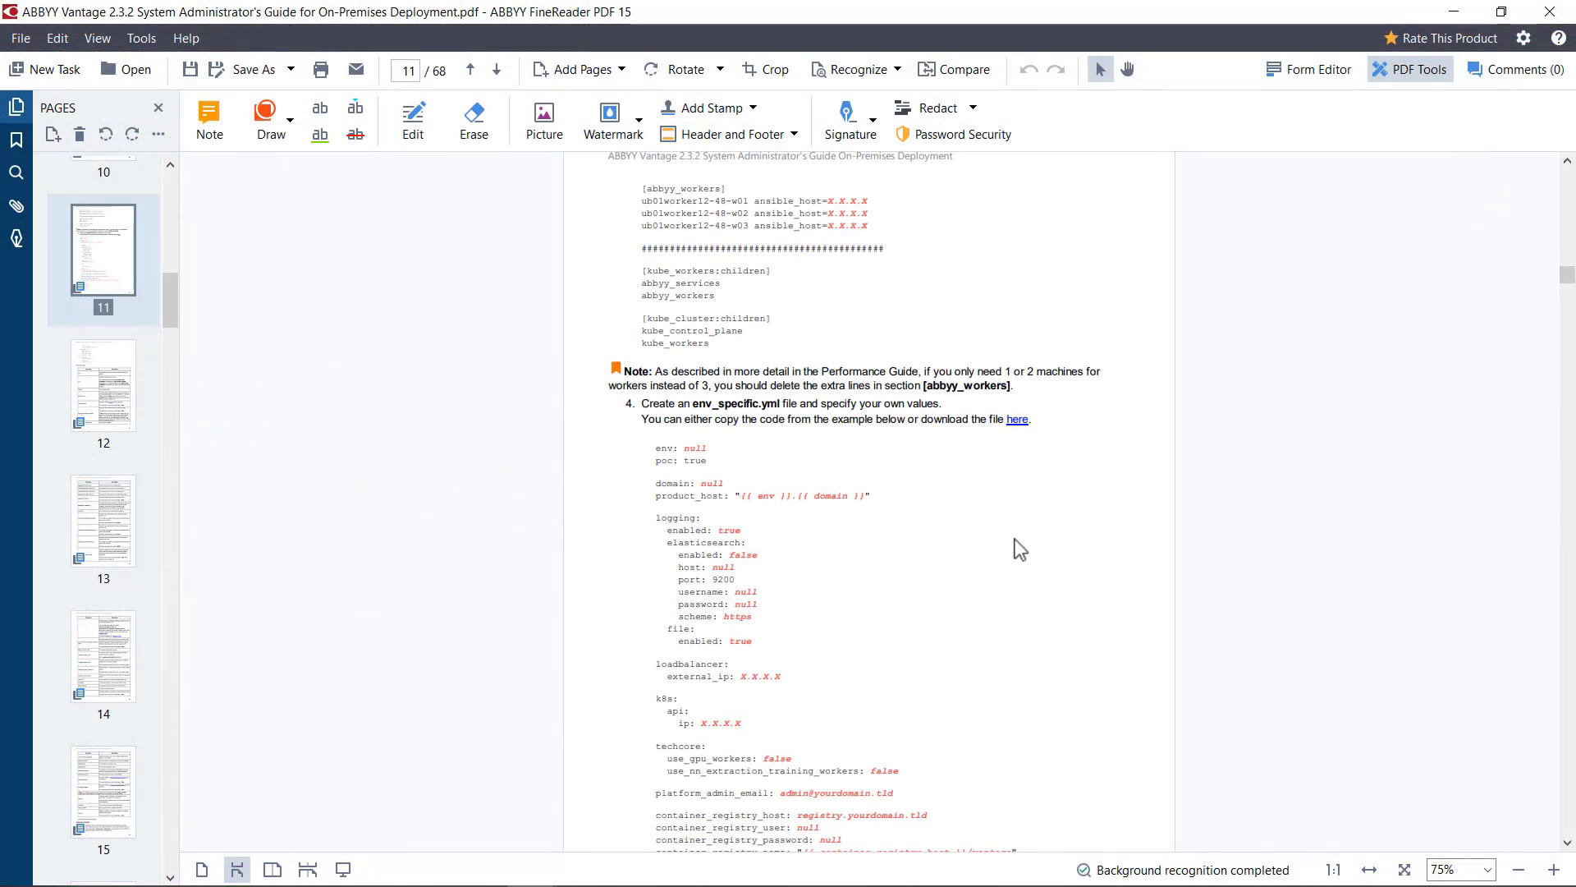
# Step: Switch to the administrator's guide PDF and examine the smtp configuration example without login and password, including the mailFrom parameter
pyautogui.scroll(15, 1015, 539)
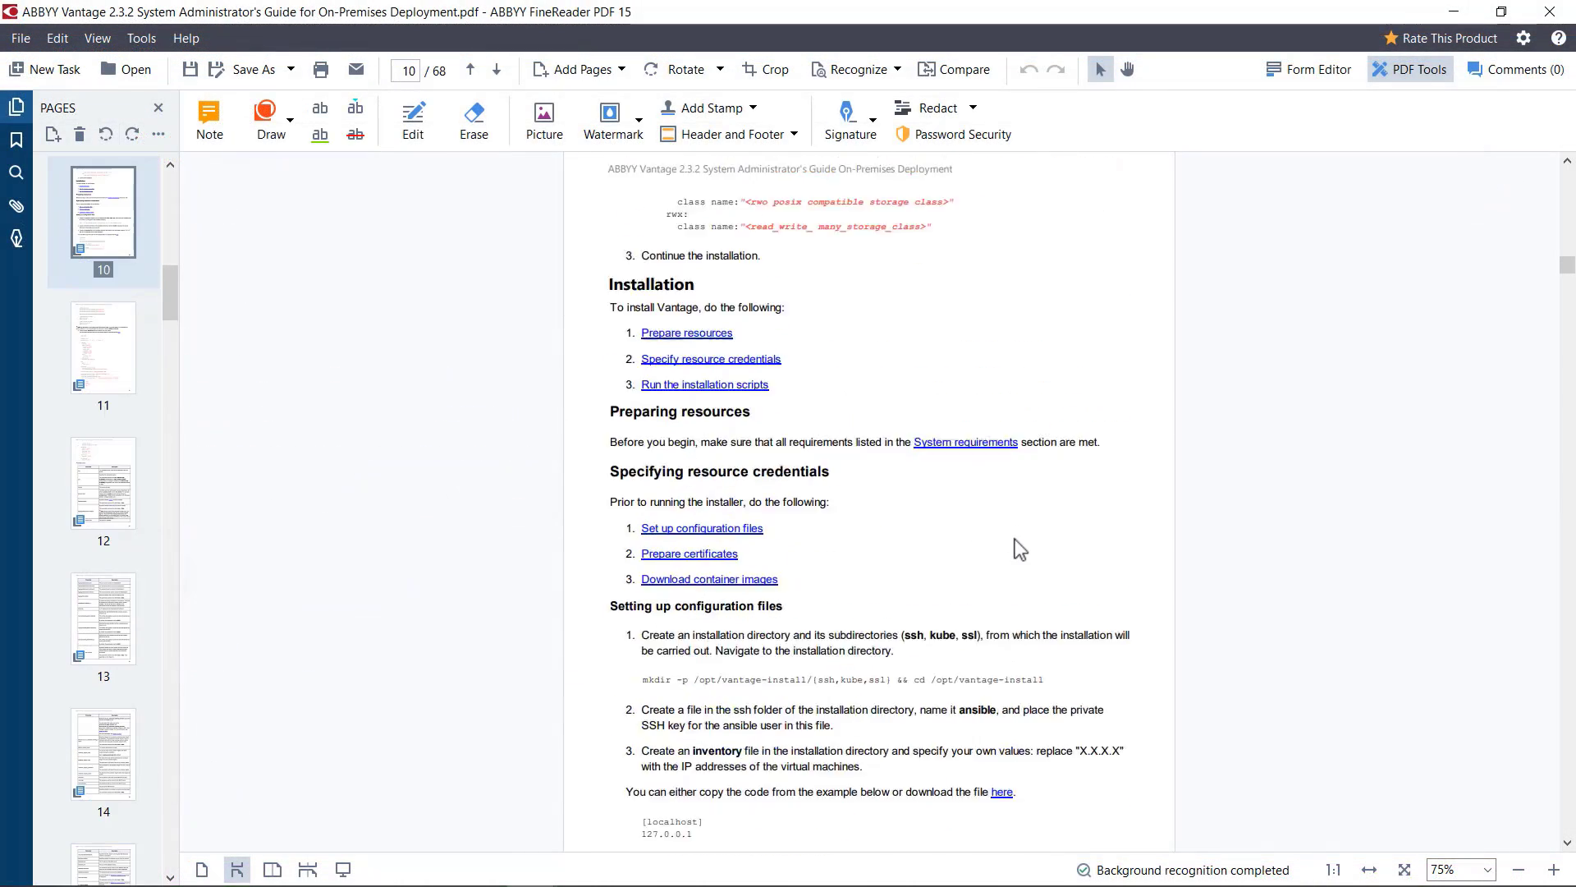
pyautogui.scroll(10, 1015, 539)
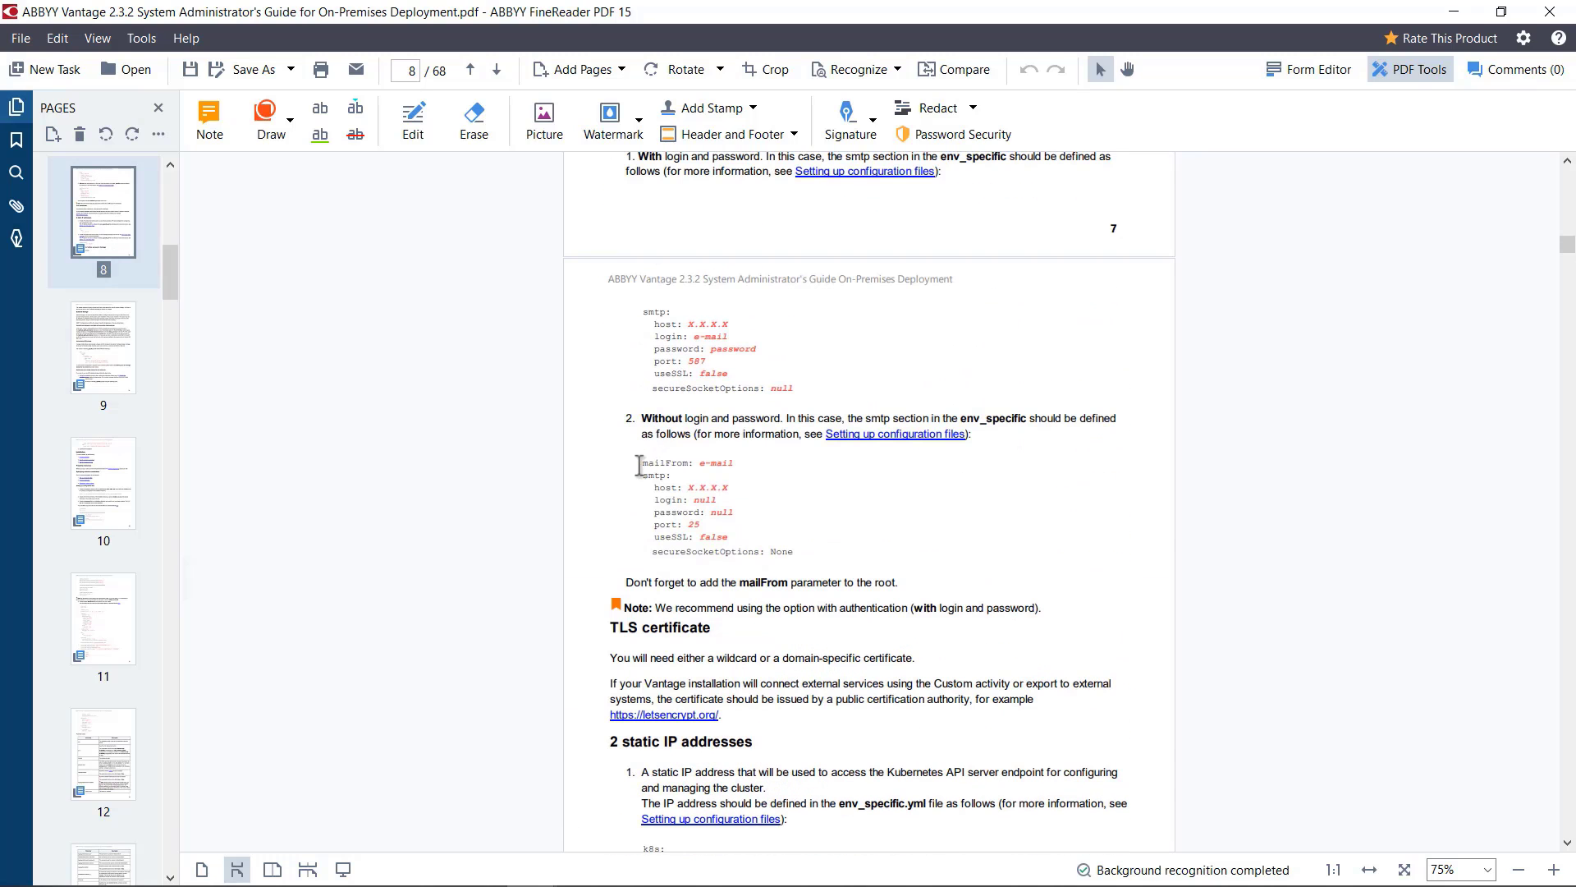
pyautogui.moveTo(642, 462); pyautogui.dragTo(830, 553)
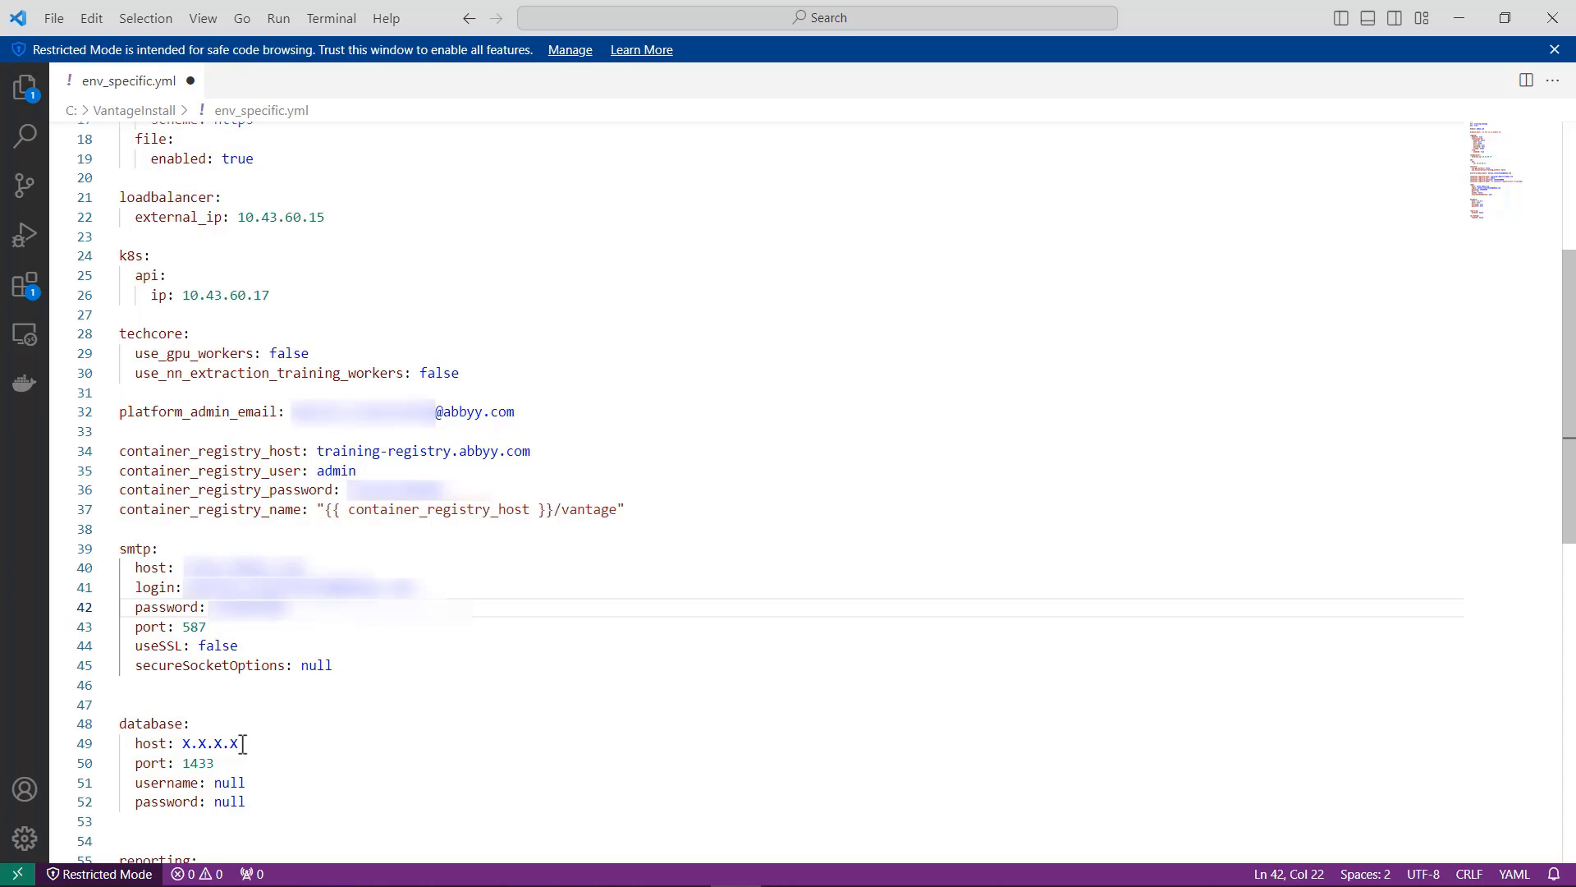
# Step: In env_specific.yml, set the database host to 10.43.60.18 and username to vantage, and enter the database password
pyautogui.moveTo(240, 742); pyautogui.dragTo(182, 744)
pyautogui.write('10')
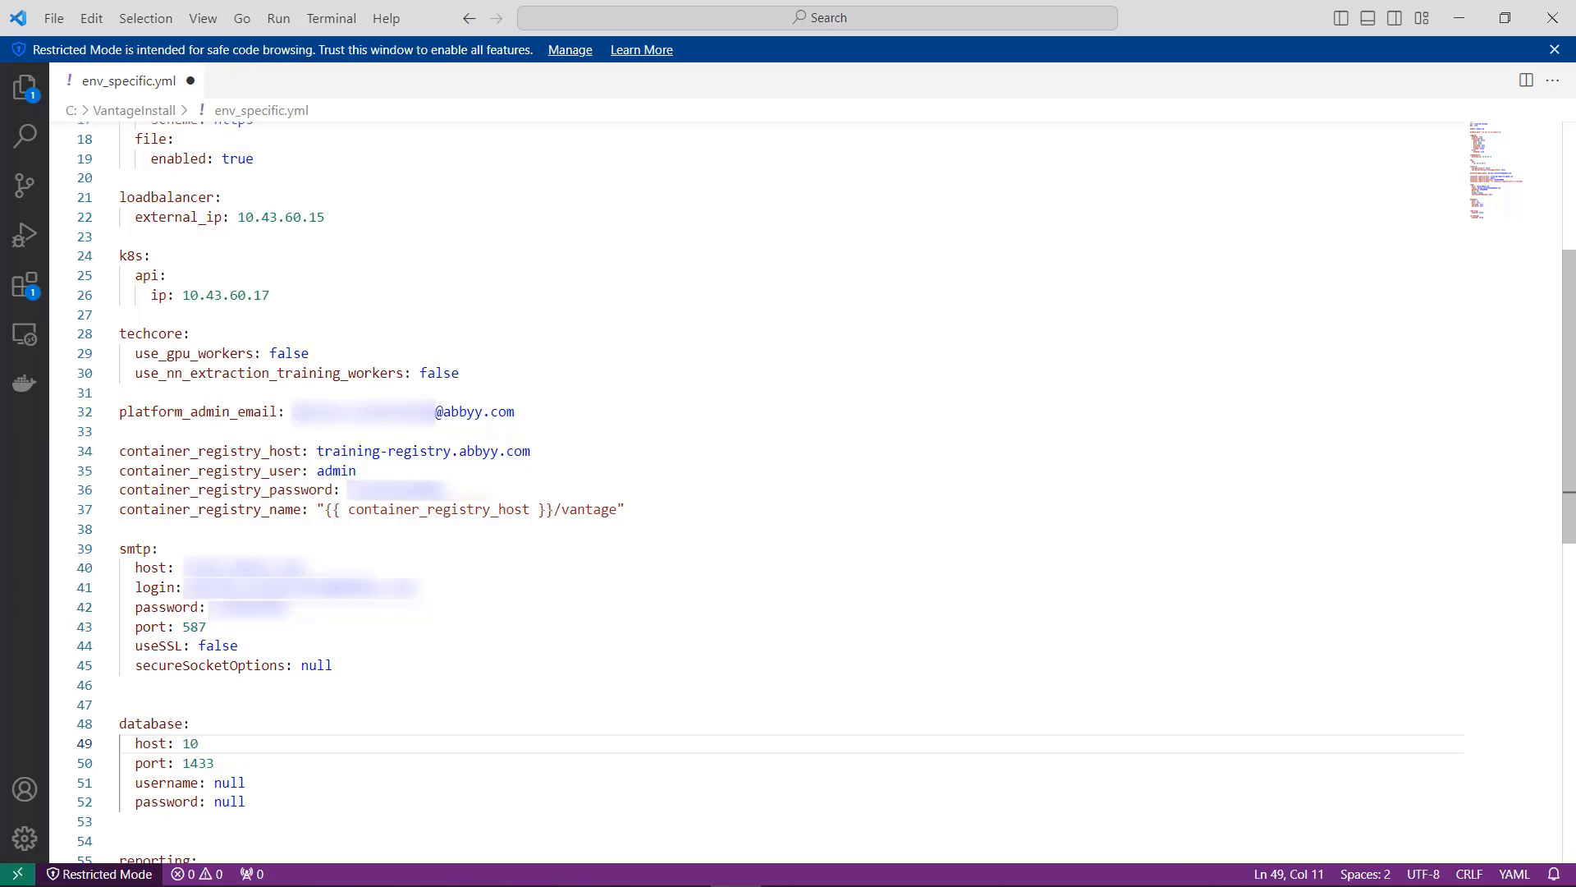
pyautogui.write('.43.60.18')
pyautogui.moveTo(246, 782); pyautogui.dragTo(214, 802)
pyautogui.write('vantage**********')
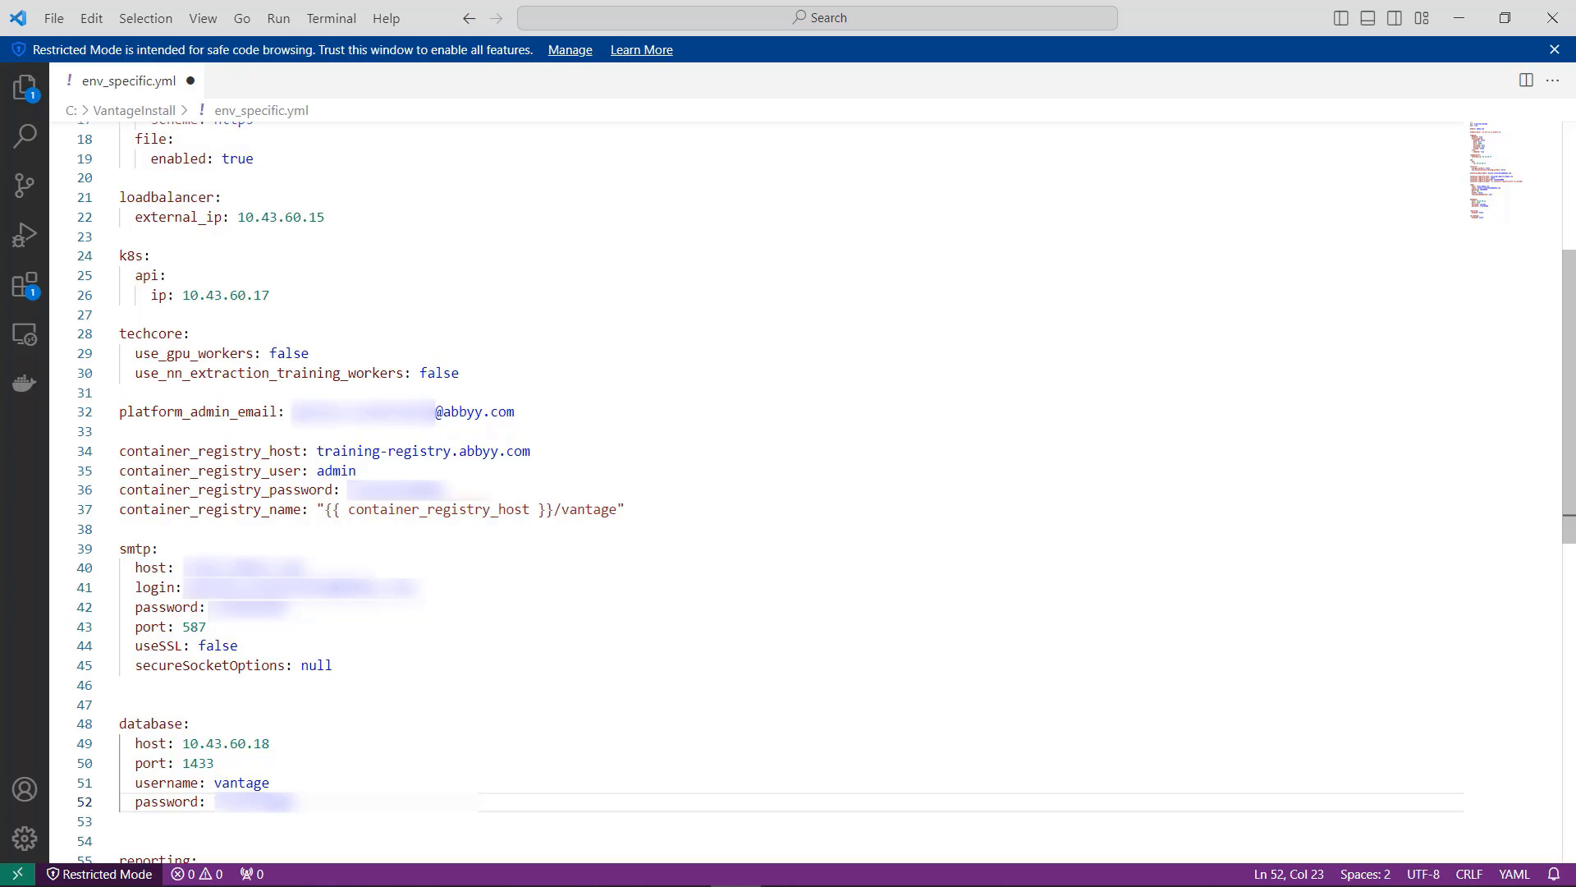
# Step: Review the remaining reporting and id_reading settings and save env_specific.yml
pyautogui.click(431, 886)
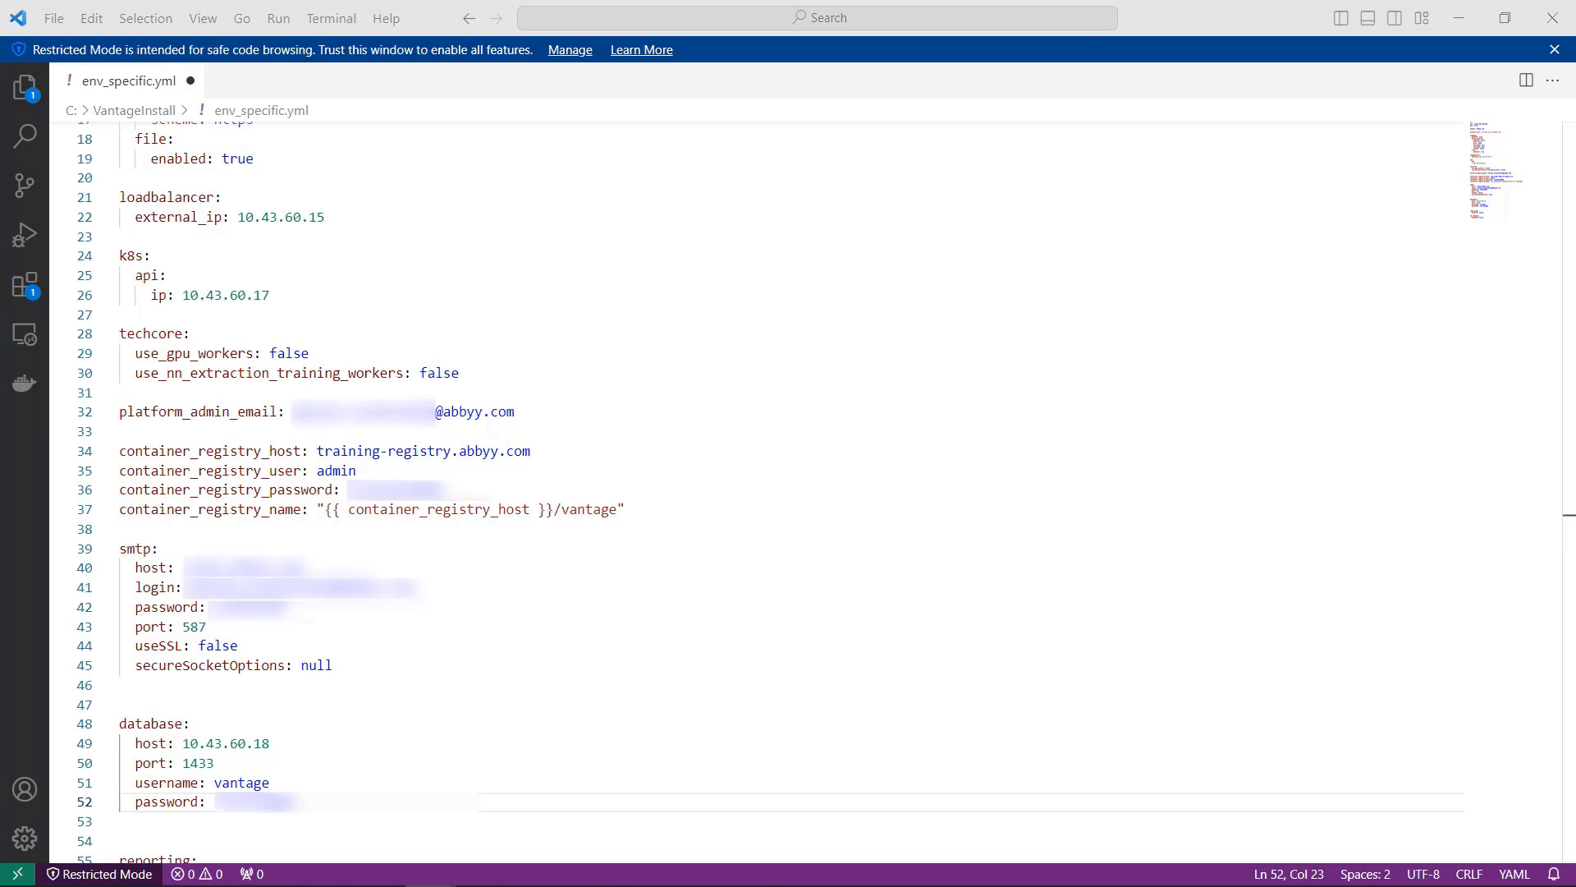
pyautogui.scroll(-3, 594, 599)
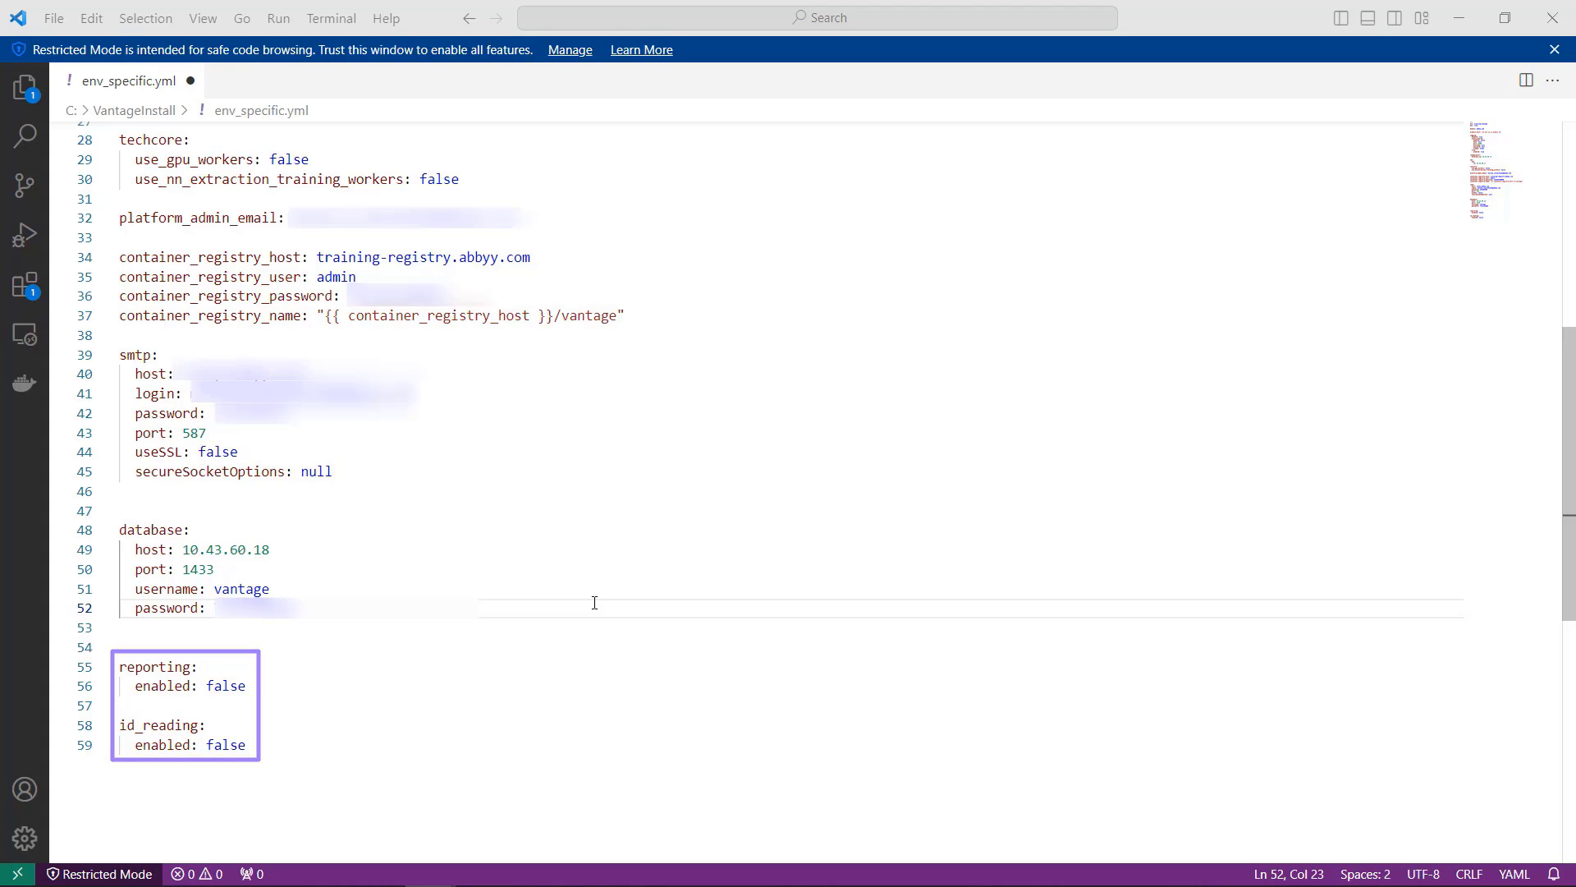
pyautogui.scroll(8, 594, 602)
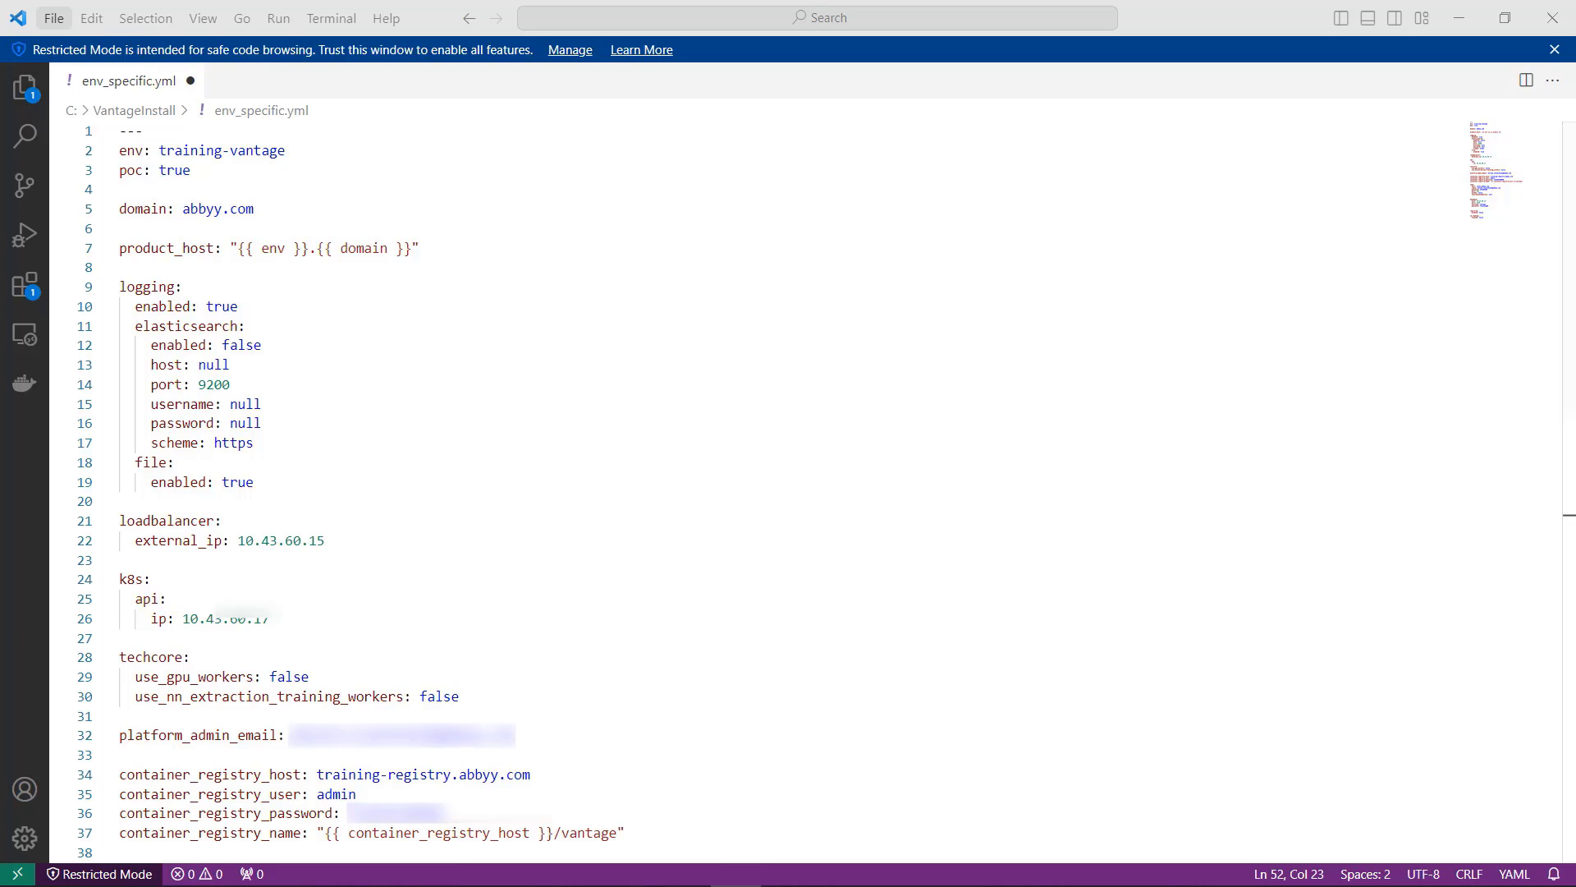
pyautogui.click(53, 18)
pyautogui.click(88, 348)
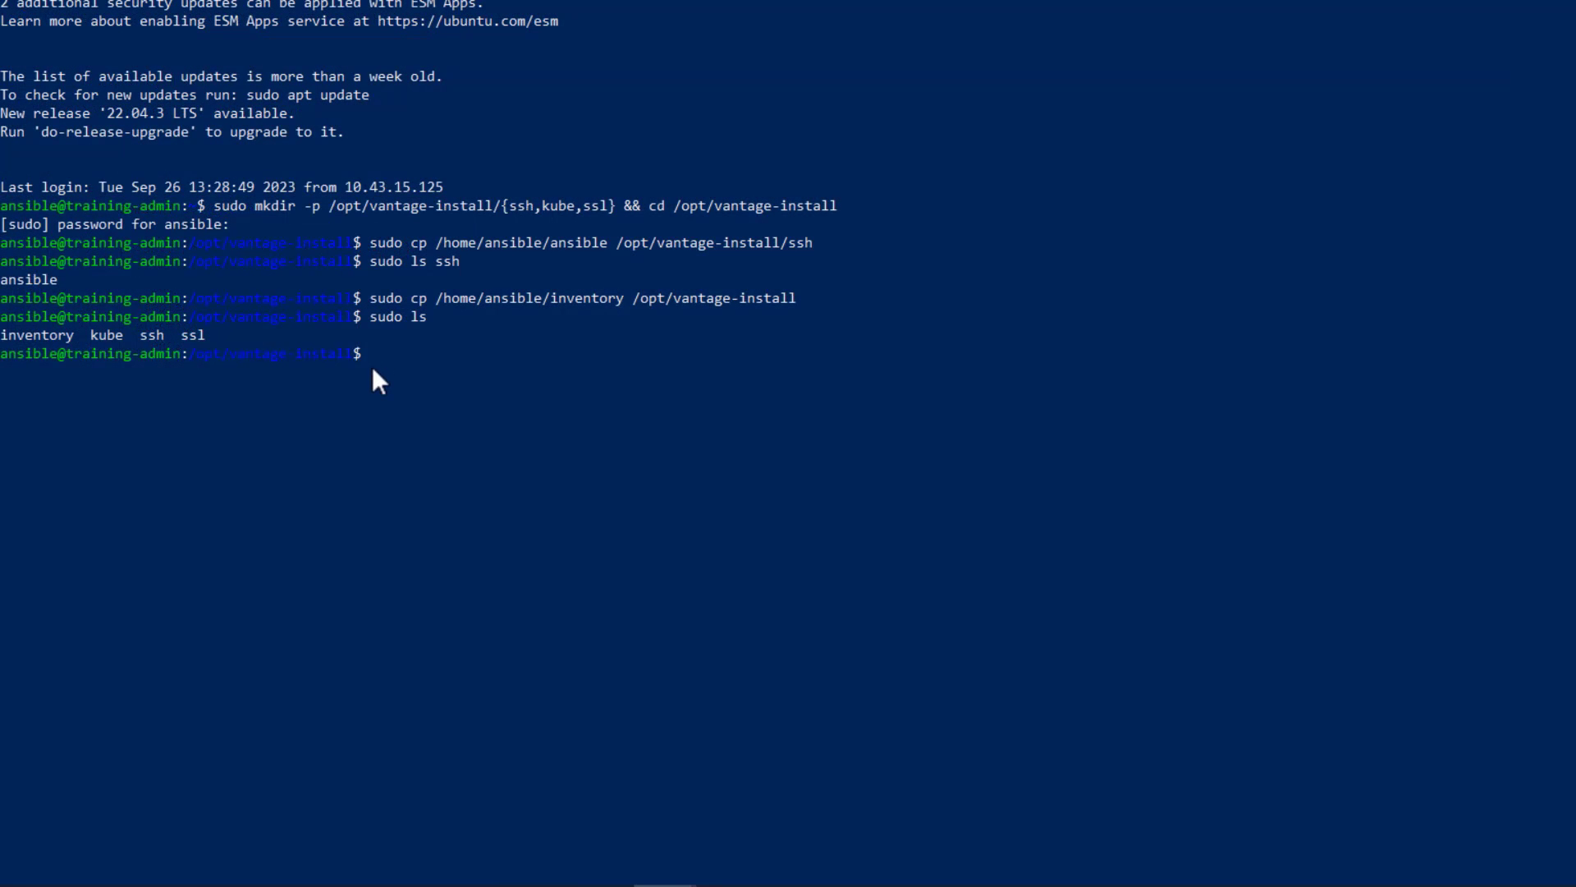
# Step: In the SSH terminal, copy /home/ansible/env_specific.yml to /opt/vantage-install with sudo, entering the account password, and list the directory
pyautogui.press('Up')
pyautogui.press('Up')
pyautogui.press('Left')
pyautogui.press('Left')
pyautogui.press('Left')
pyautogui.press('Left')
pyautogui.press('Left')
pyautogui.press('Left')
pyautogui.press('Left')
pyautogui.press('Left')
pyautogui.press('Left')
pyautogui.press('Left')
pyautogui.press('Left')
pyautogui.press('Left')
pyautogui.press('Left')
pyautogui.press('Left')
pyautogui.press('Left')
pyautogui.press('Left')
pyautogui.press('Left')
pyautogui.press('Left')
pyautogui.press('Left')
pyautogui.press('Left')
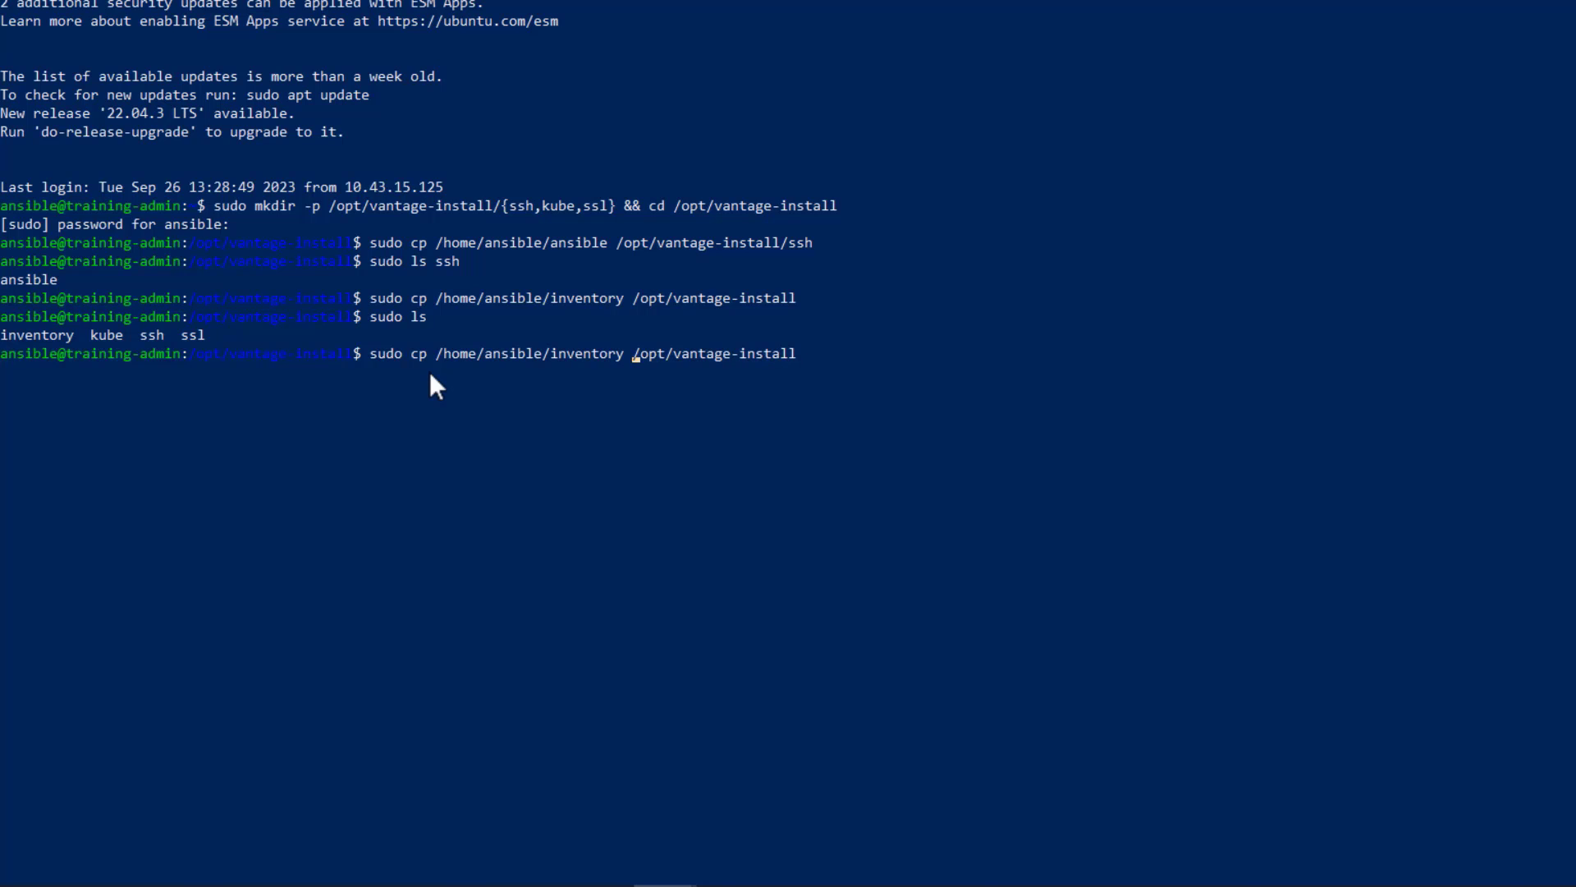
pyautogui.press('BackSpace')
pyautogui.press('BackSpace')
pyautogui.press('BackSpace')
pyautogui.press('BackSpace')
pyautogui.press('BackSpace')
pyautogui.press('BackSpace')
pyautogui.press('BackSpace')
pyautogui.press('BackSpace')
pyautogui.press('BackSpace')
pyautogui.press('BackSpace')
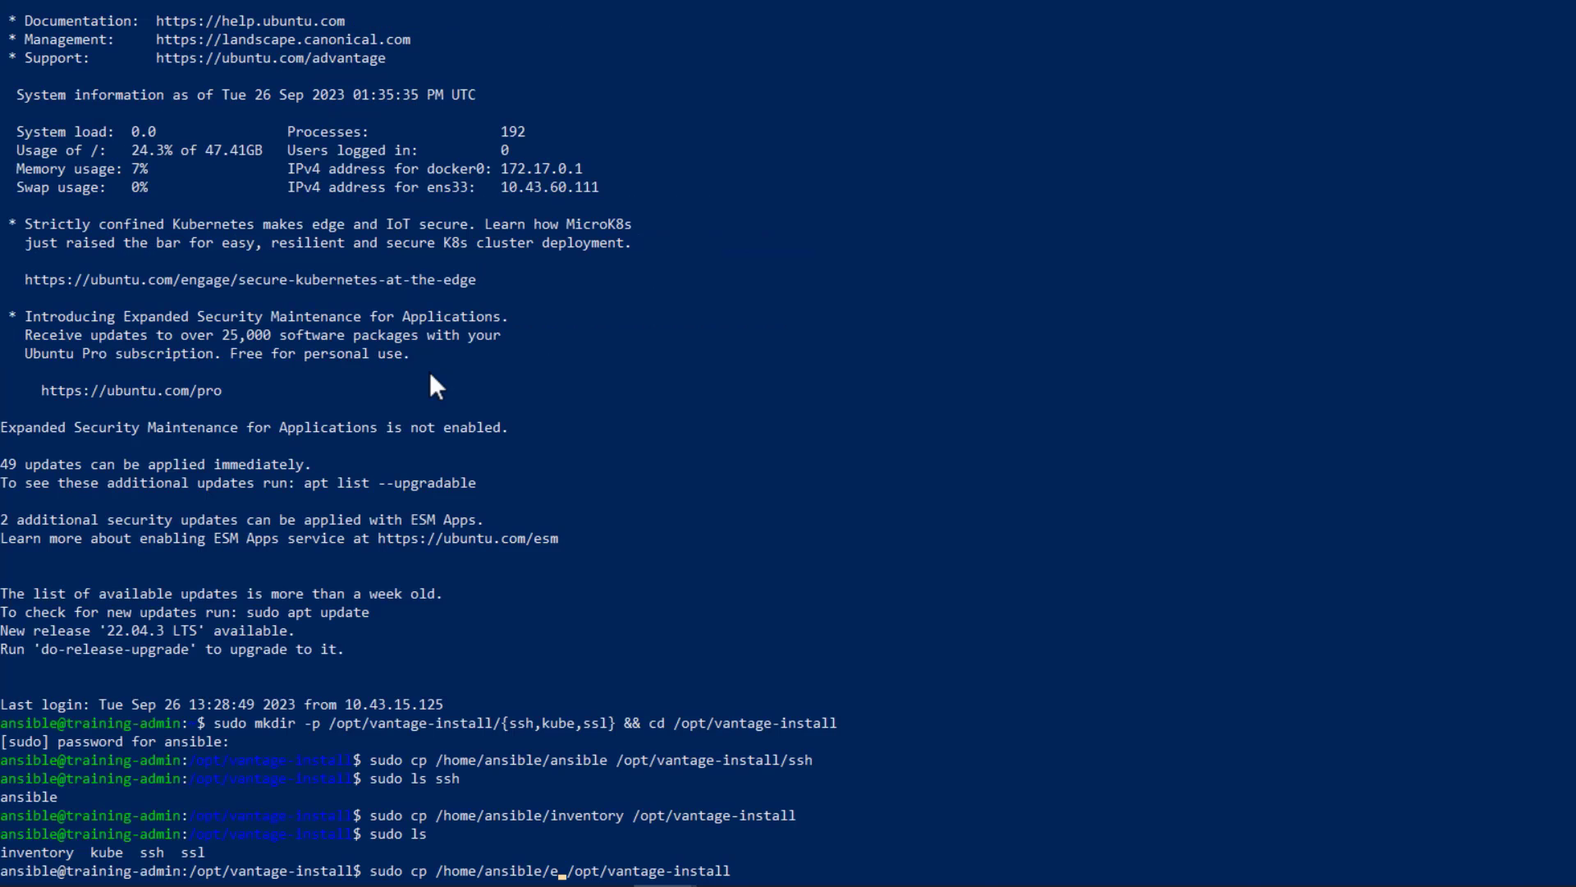
pyautogui.write('env_specific.yml')
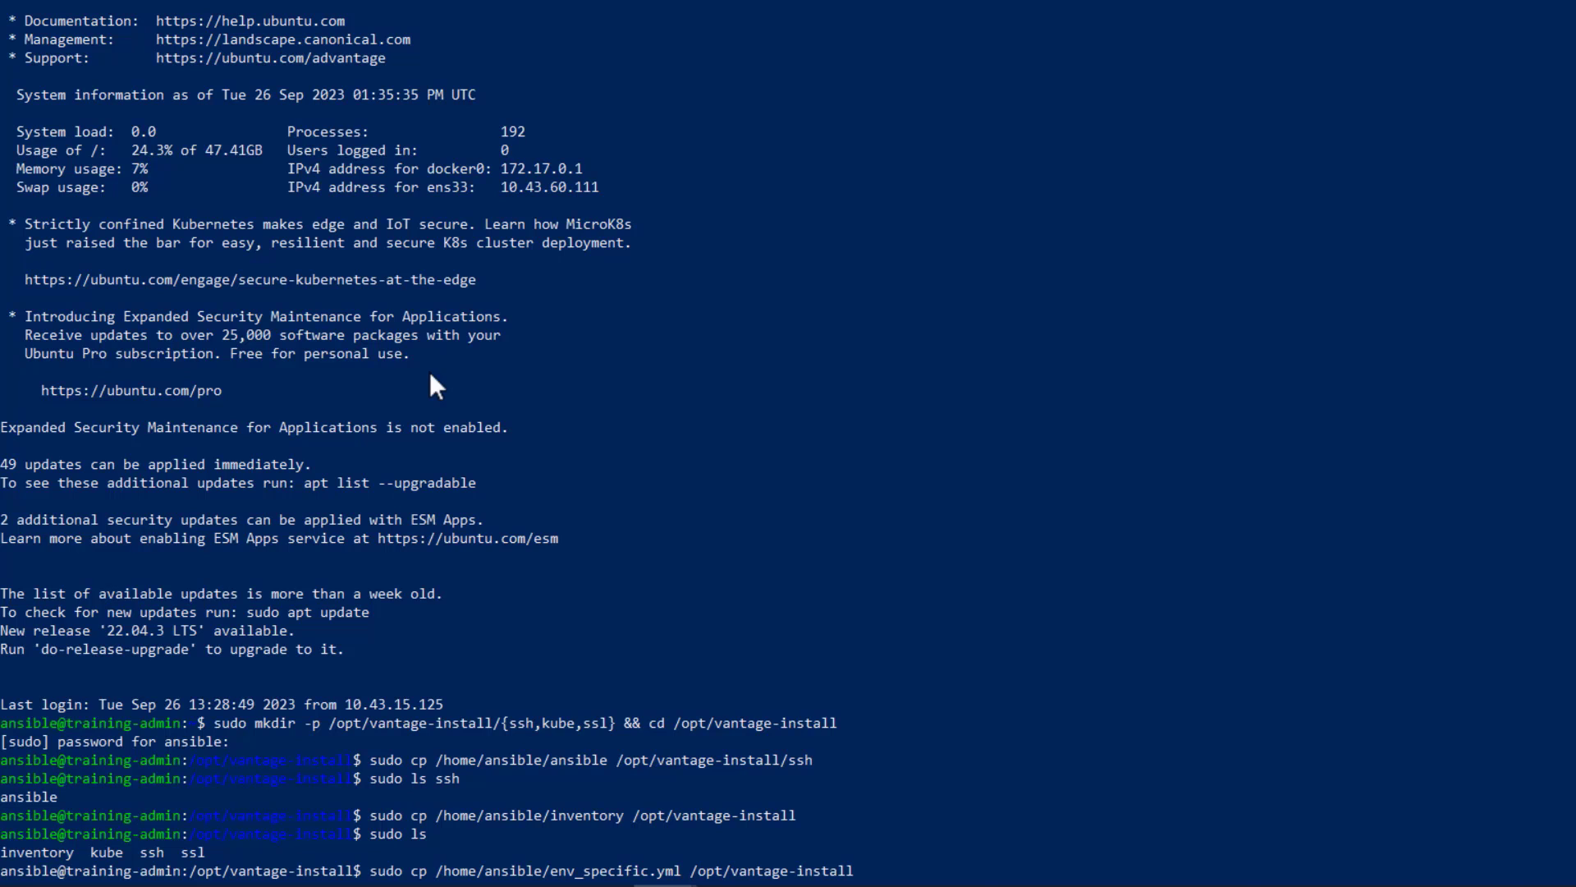
pyautogui.press('Return')
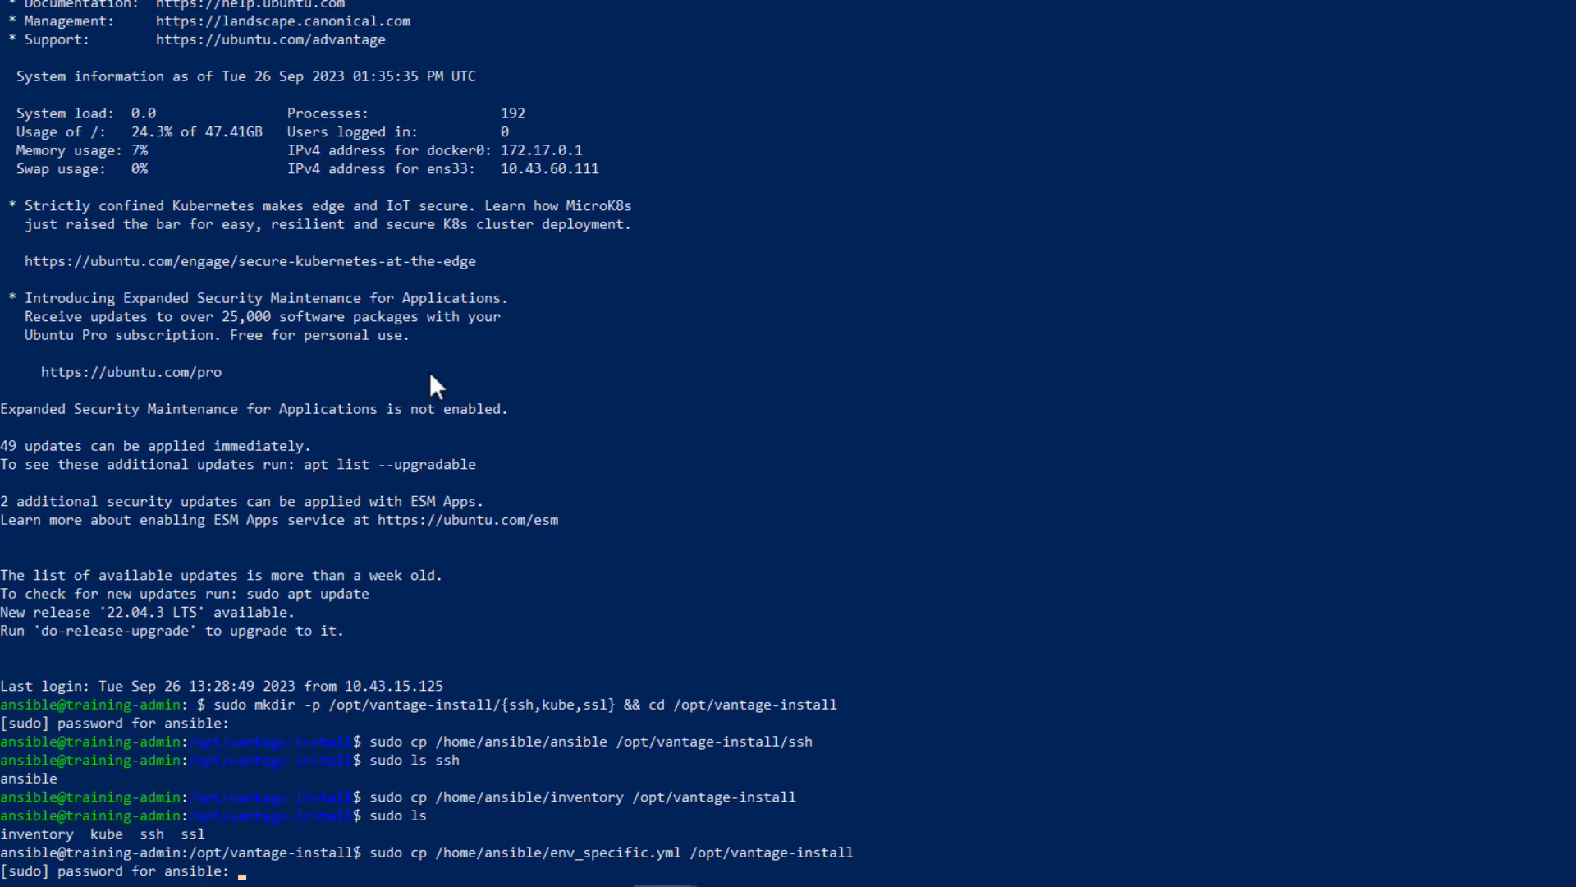
pyautogui.scroll(-8, 613, 446)
pyautogui.press('Return')
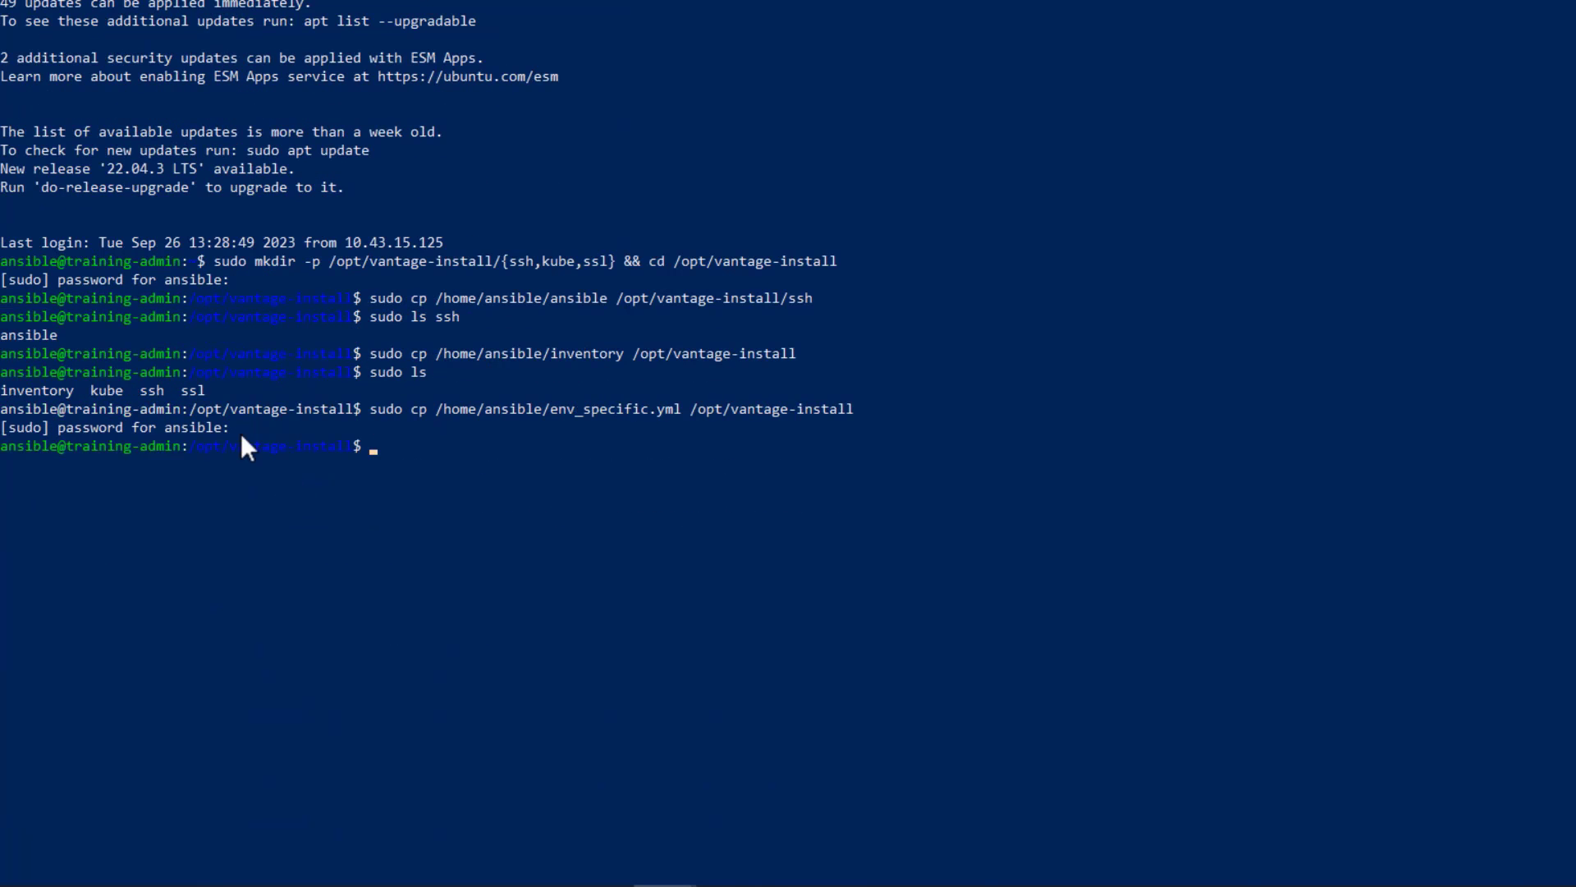
pyautogui.write('sudo ls')
pyautogui.press('Return')
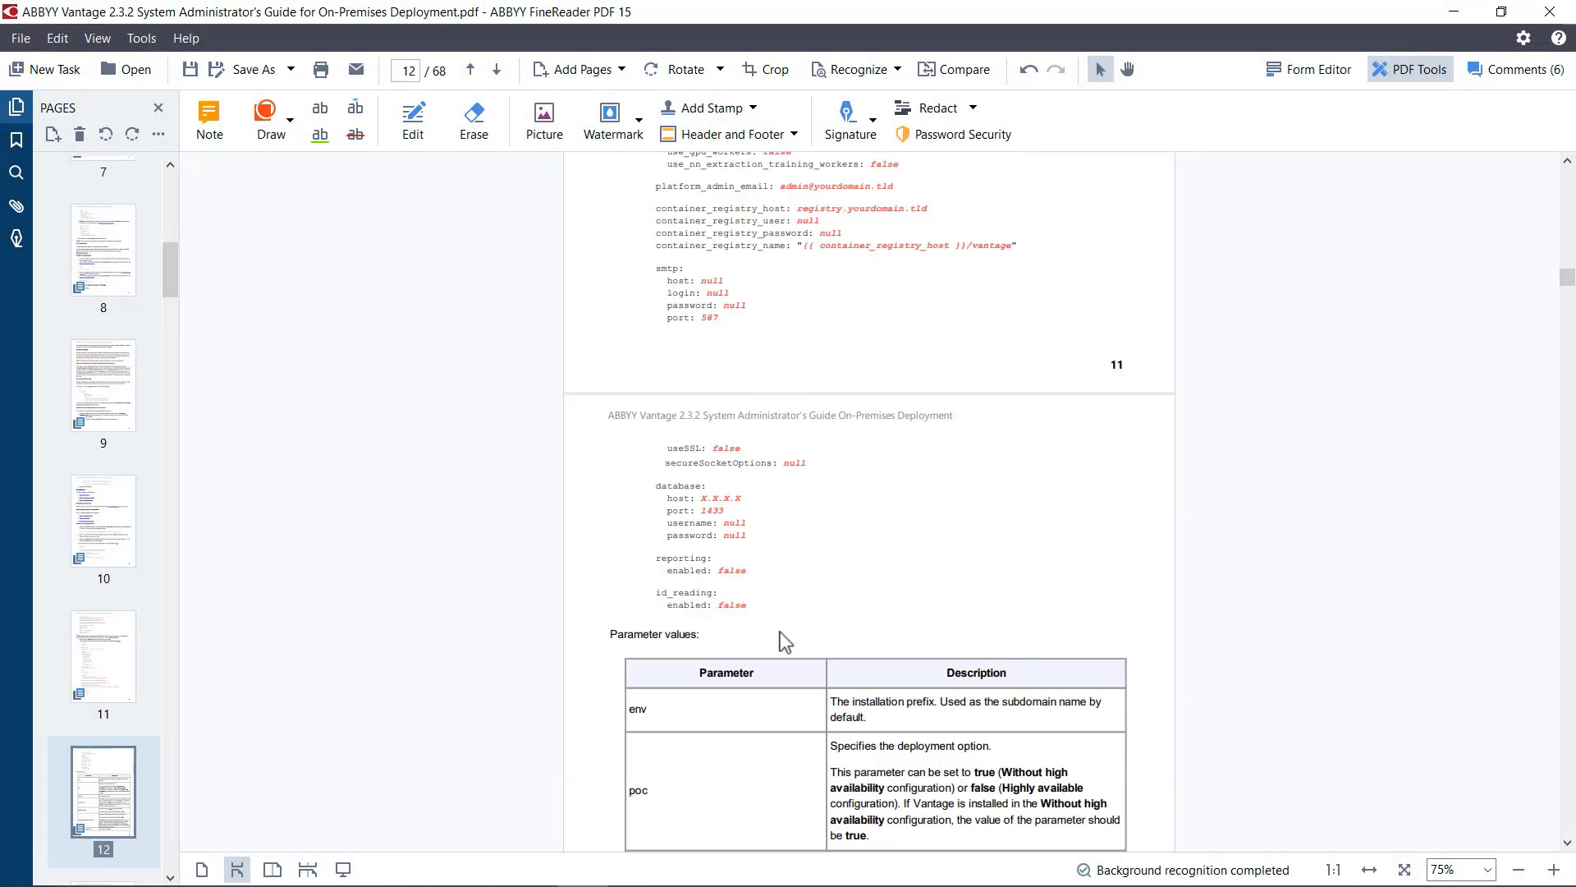
# Step: Switch to the guide PDF and read the Preparing certificates instructions for placing cert.pem and key.pem in the ssl directory
pyautogui.scroll(-12, 780, 633)
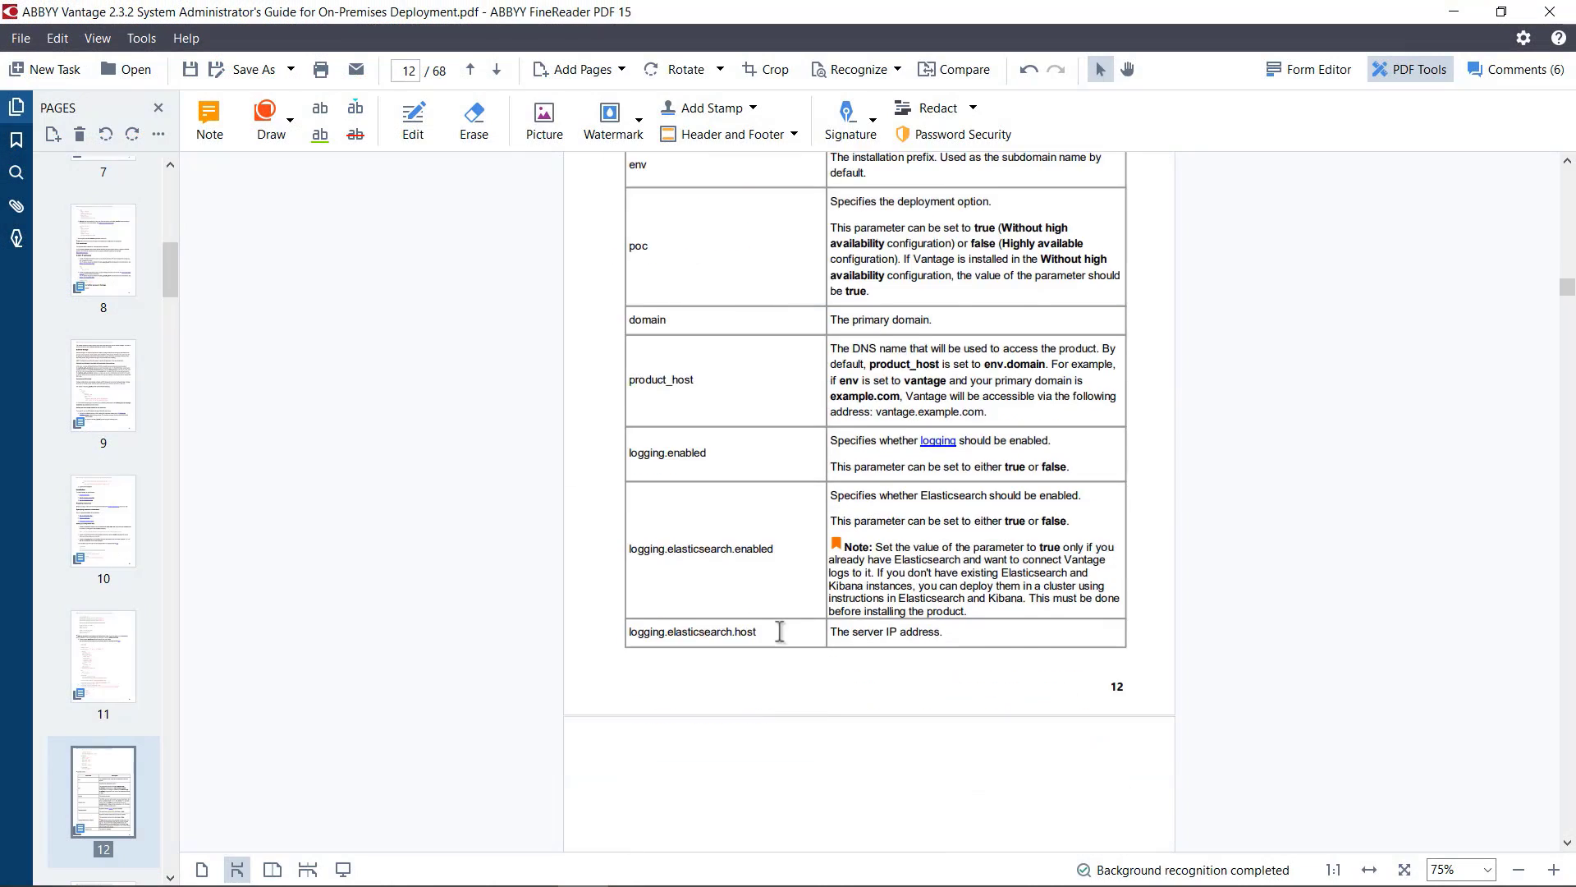
pyautogui.scroll(-15, 780, 632)
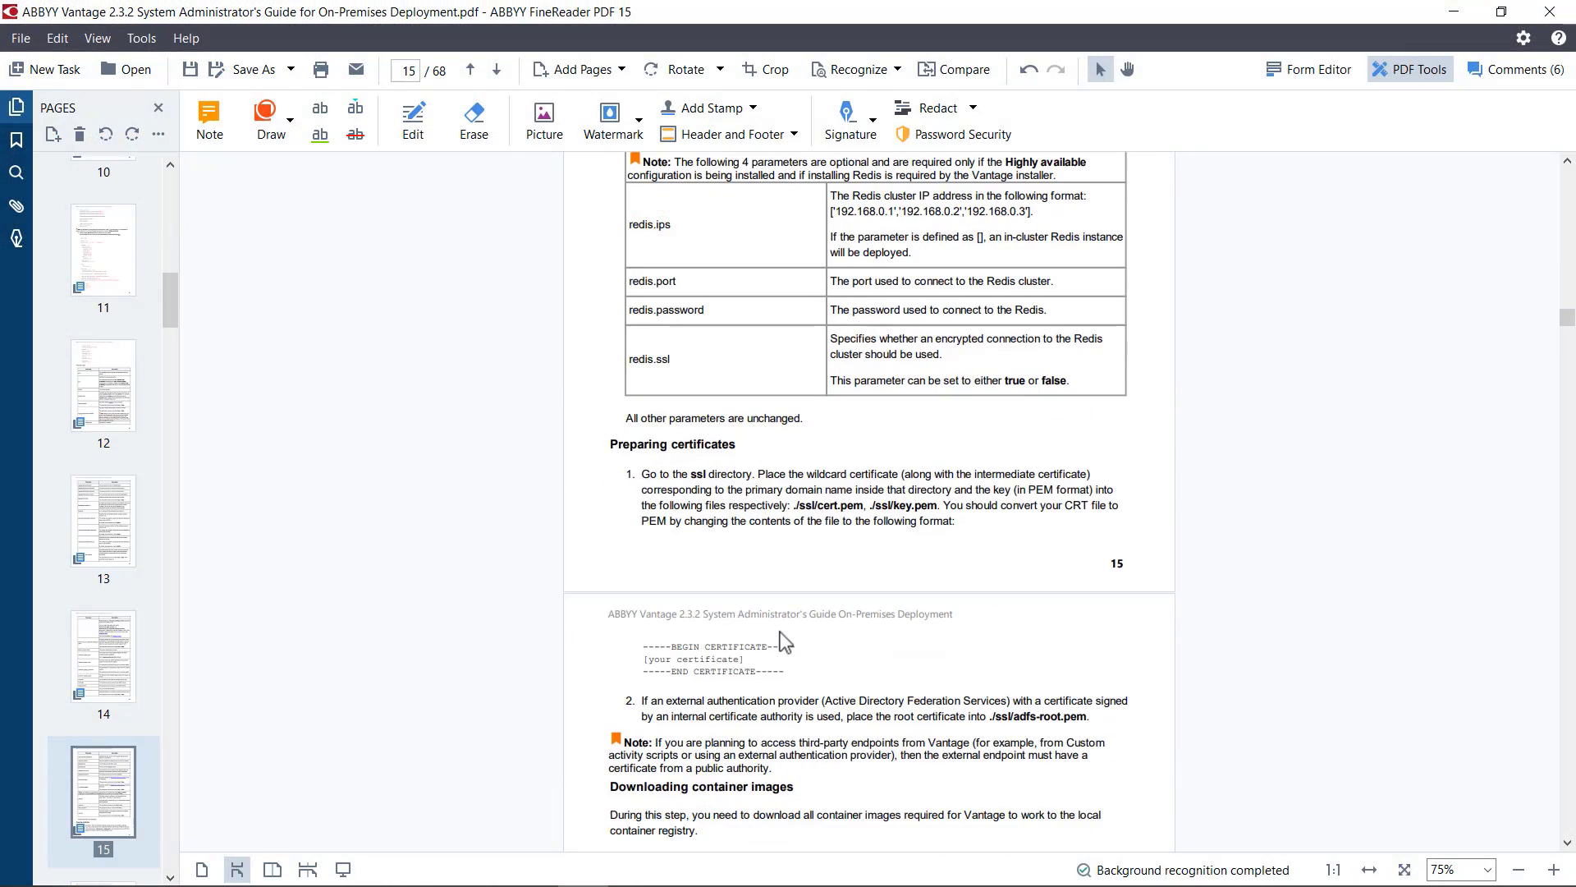
pyautogui.moveTo(936, 509); pyautogui.dragTo(795, 506)
pyautogui.click(977, 530)
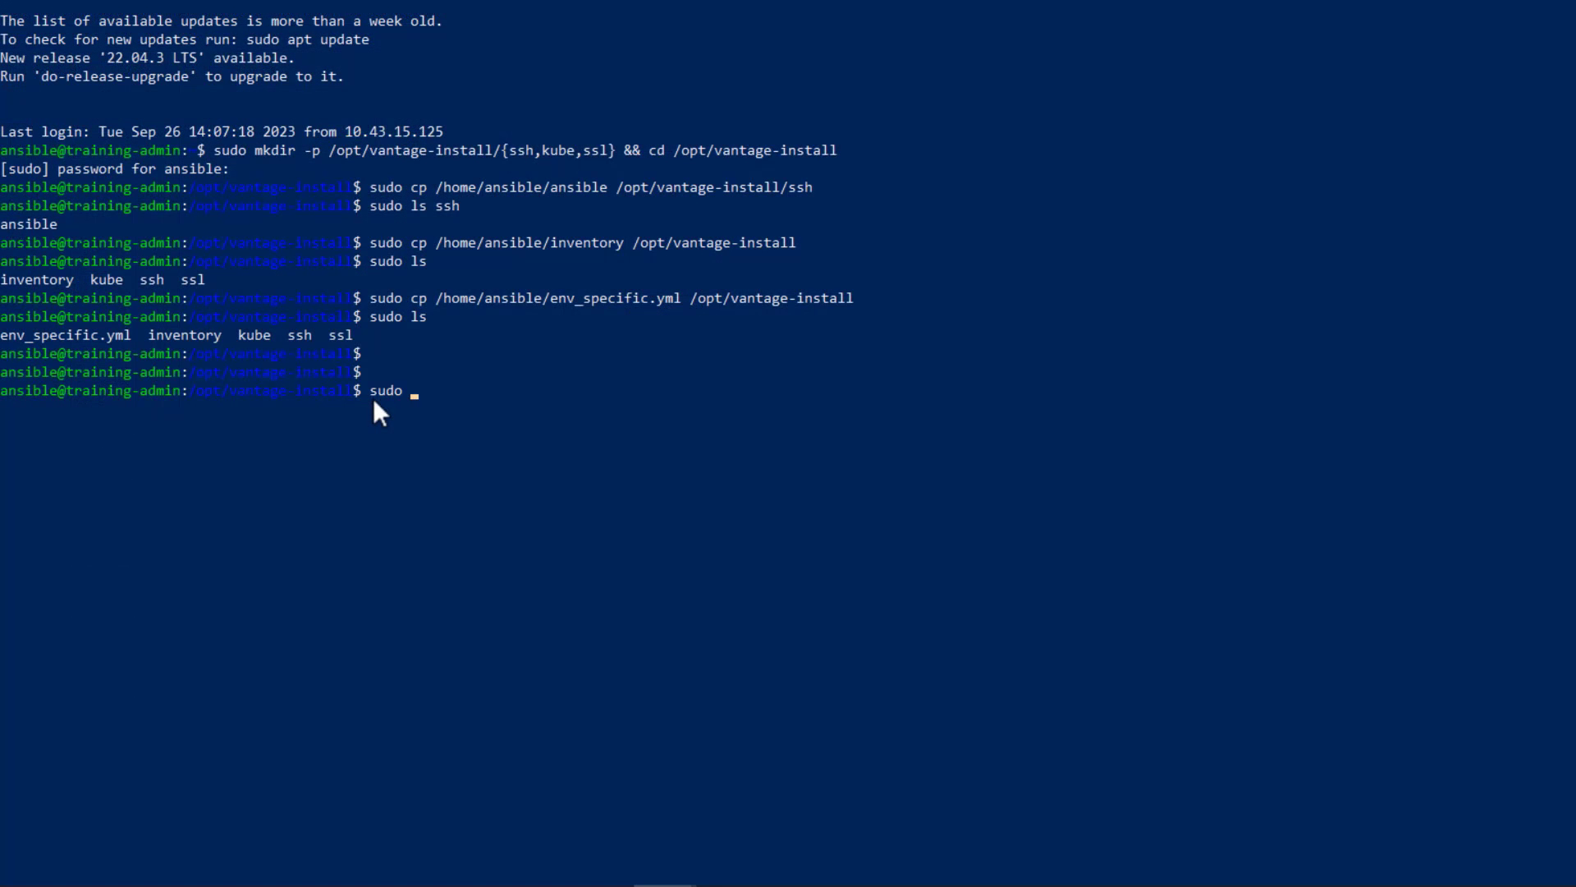
# Step: In the terminal, copy /home/ansible/ssl/cert.pem to /opt/vantage-install/ssl with sudo
pyautogui.write('cp /home/ansible/ssl/ce')
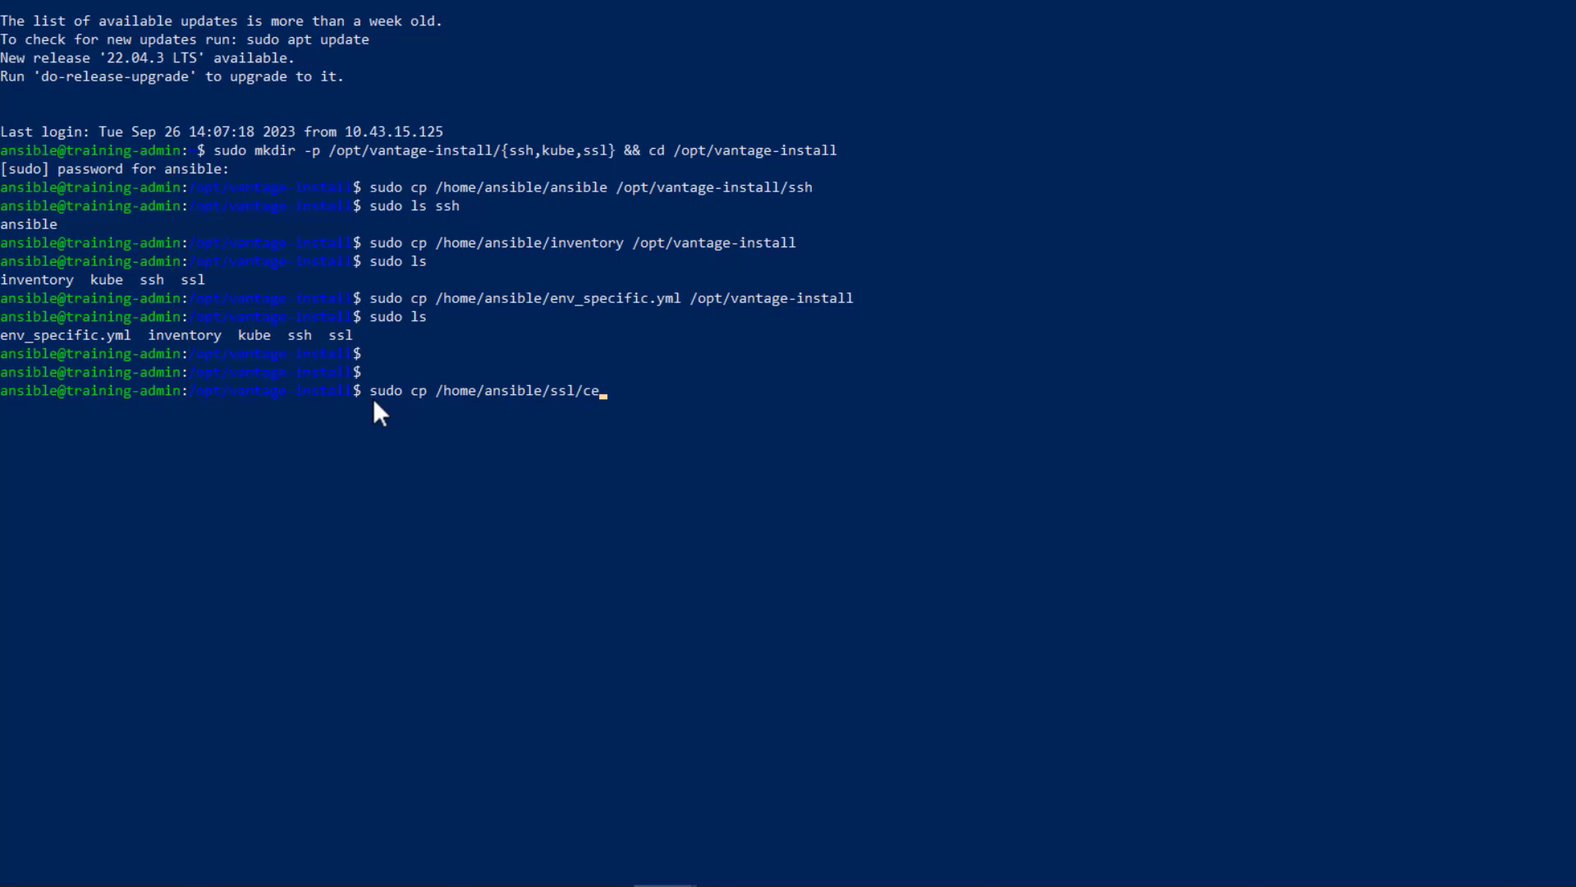
pyautogui.write('rt.pem /opt/v')
pyautogui.press('Tab')
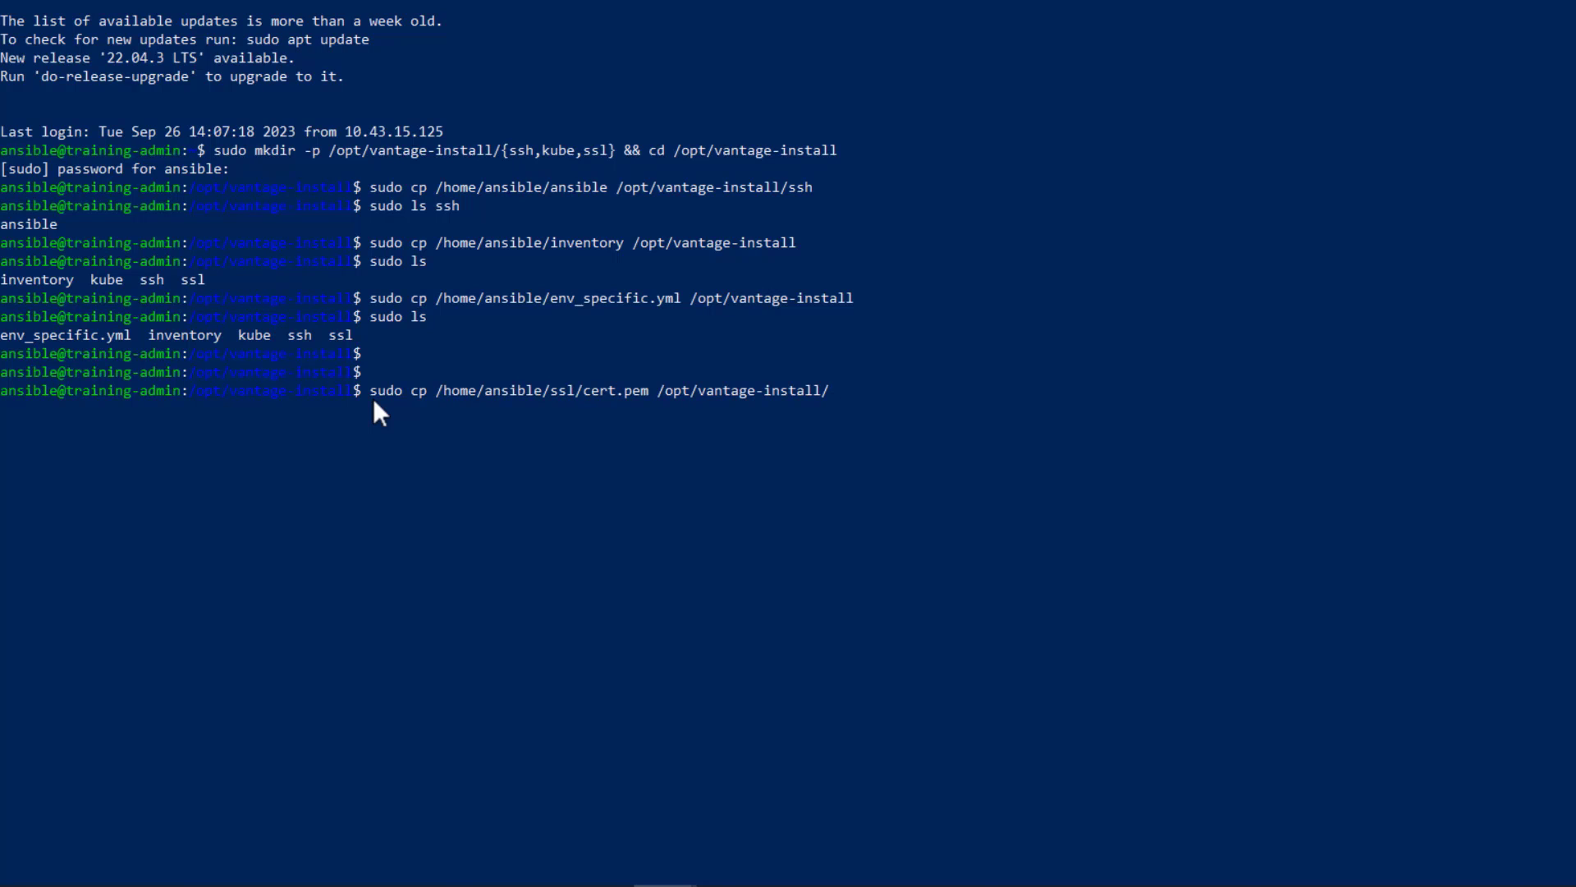
pyautogui.write('ssl')
pyautogui.press('Return')
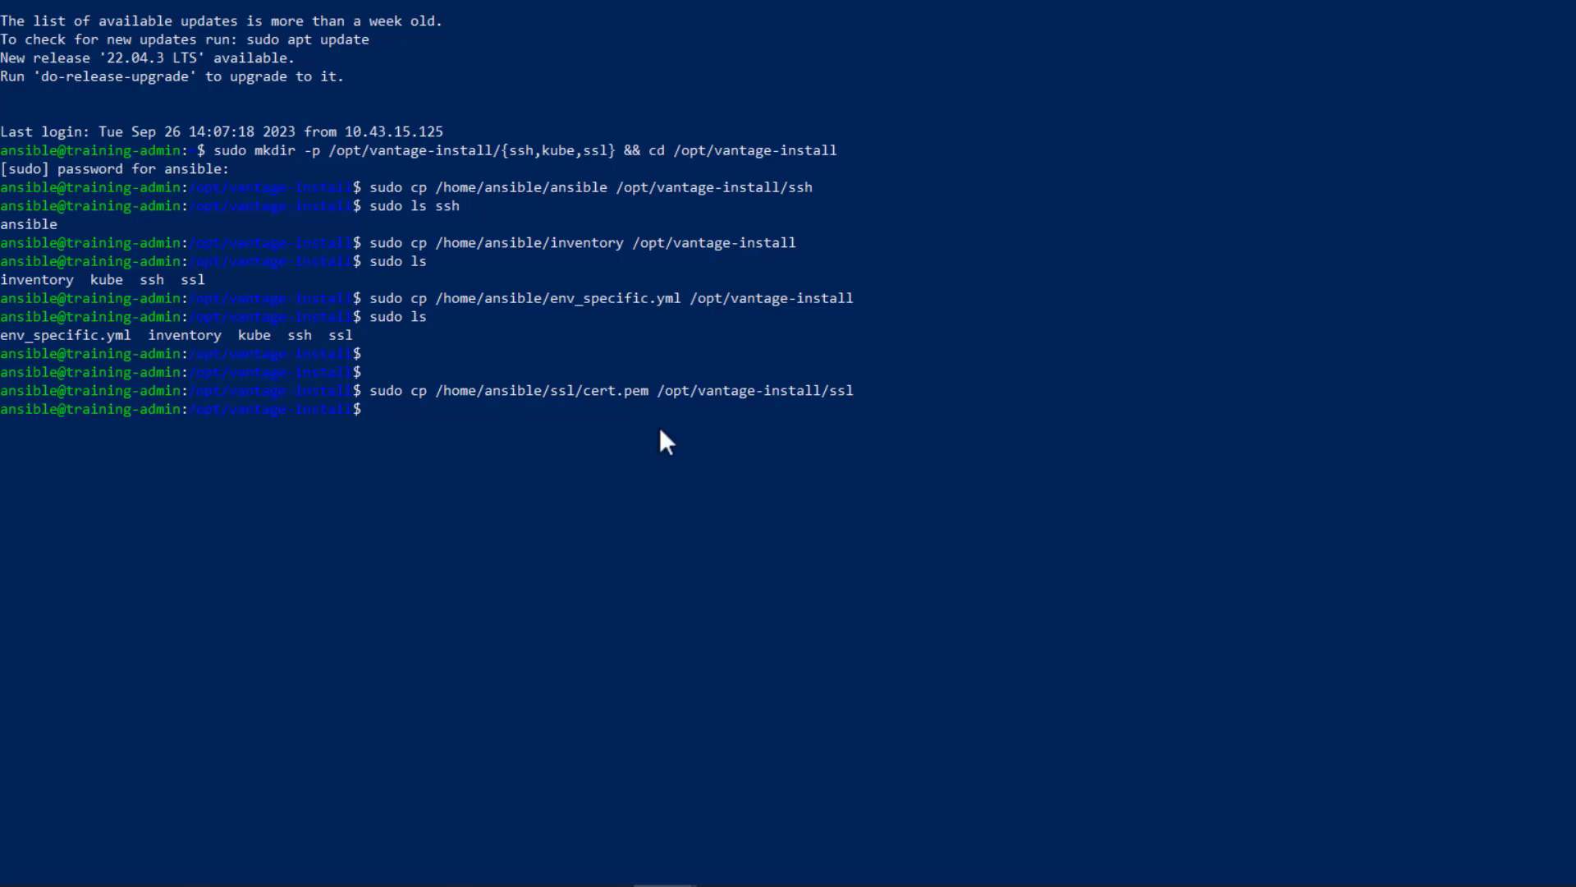
# Step: Reuse the copy command to copy /home/ansible/ssl/key.pem to /opt/vantage-install/ssl with sudo
pyautogui.press('Up')
pyautogui.press('Left')
pyautogui.press('Left')
pyautogui.press('Left')
pyautogui.press('Left')
pyautogui.press('Left')
pyautogui.press('Left')
pyautogui.press('Left')
pyautogui.press('Left')
pyautogui.press('Left')
pyautogui.press('Left')
pyautogui.press('Left')
pyautogui.press('Left')
pyautogui.press('Left')
pyautogui.press('Left')
pyautogui.press('Left')
pyautogui.press('Left')
pyautogui.press('Left')
pyautogui.press('Left')
pyautogui.press('Left')
pyautogui.press('Left')
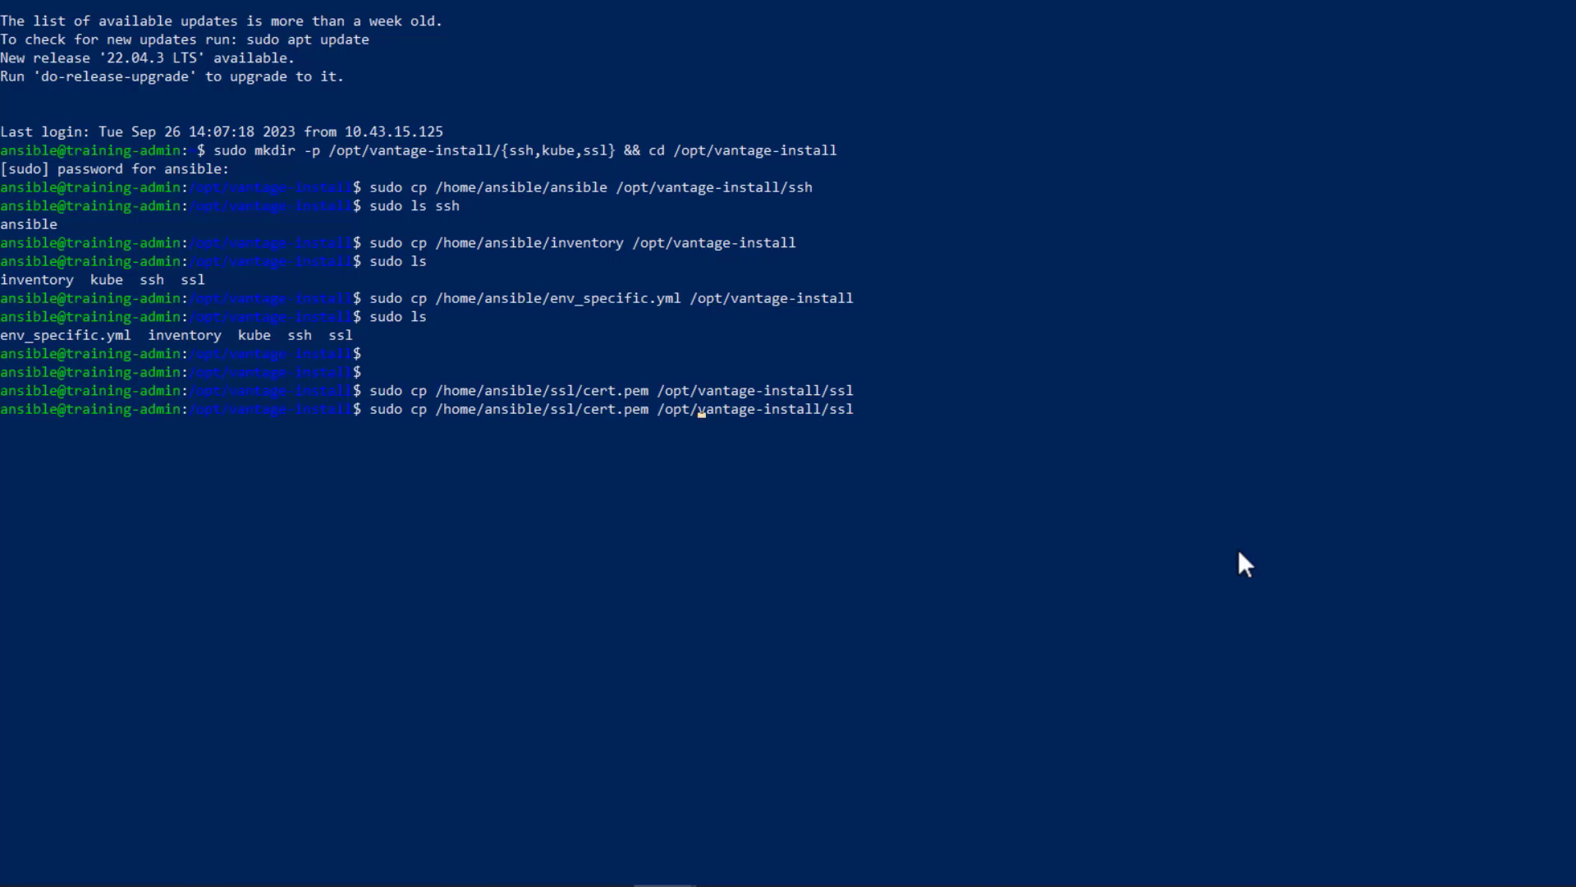
pyautogui.press('BackSpace')
pyautogui.press('BackSpace')
pyautogui.press('BackSpace')
pyautogui.press('BackSpace')
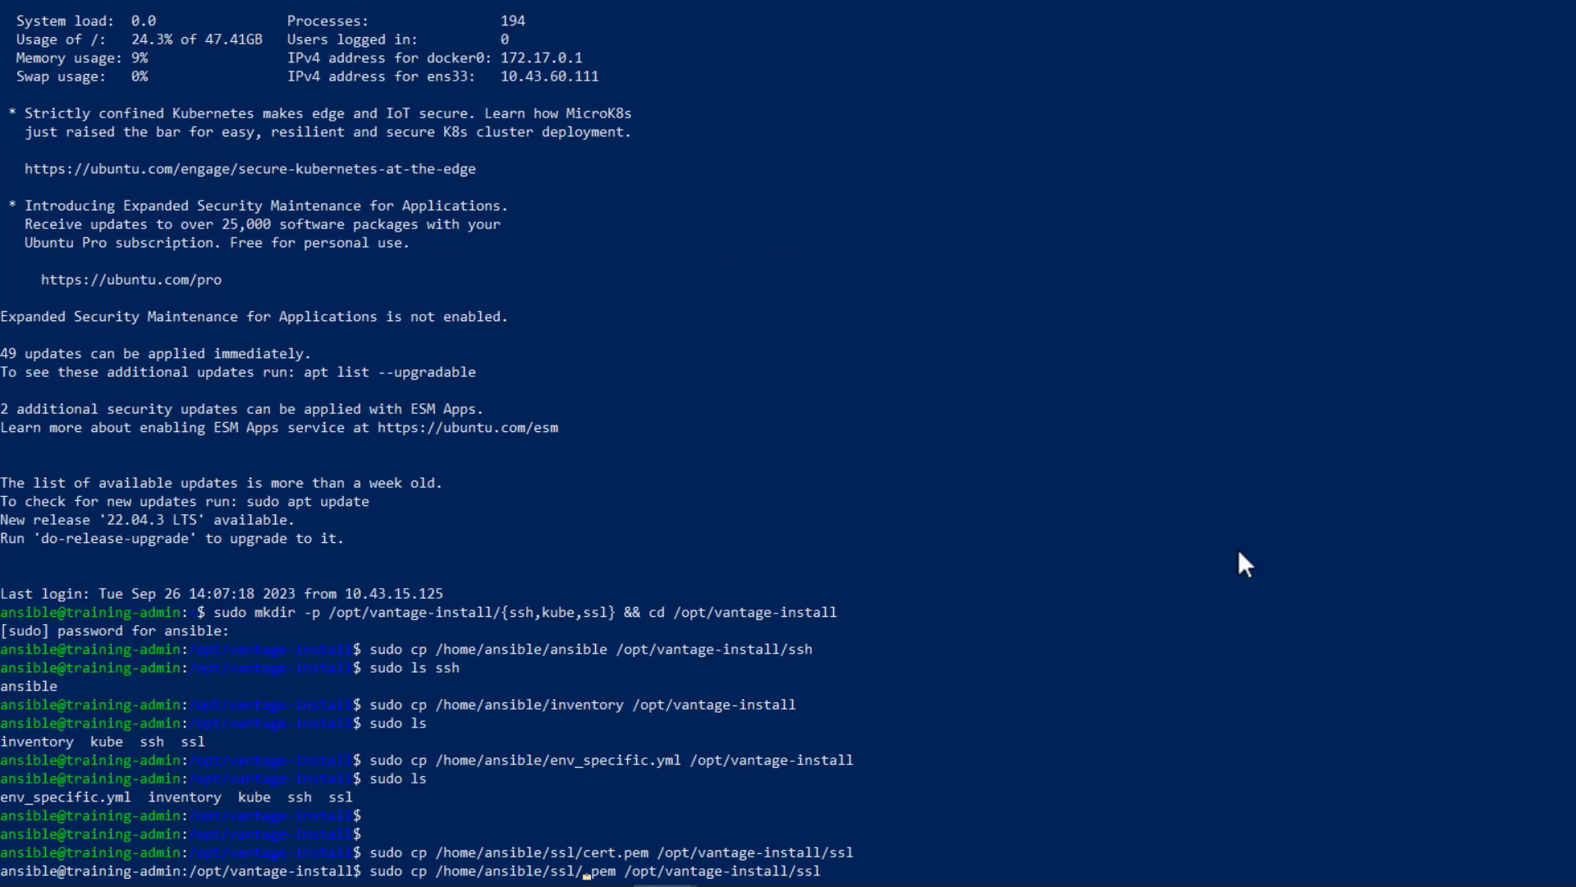
pyautogui.write('key')
pyautogui.press('Right')
pyautogui.press('Right')
pyautogui.press('Right')
pyautogui.press('Right')
pyautogui.press('Right')
pyautogui.press('Right')
pyautogui.press('Right')
pyautogui.press('Right')
pyautogui.press('Right')
pyautogui.press('Right')
pyautogui.press('Right')
pyautogui.press('Right')
pyautogui.press('Right')
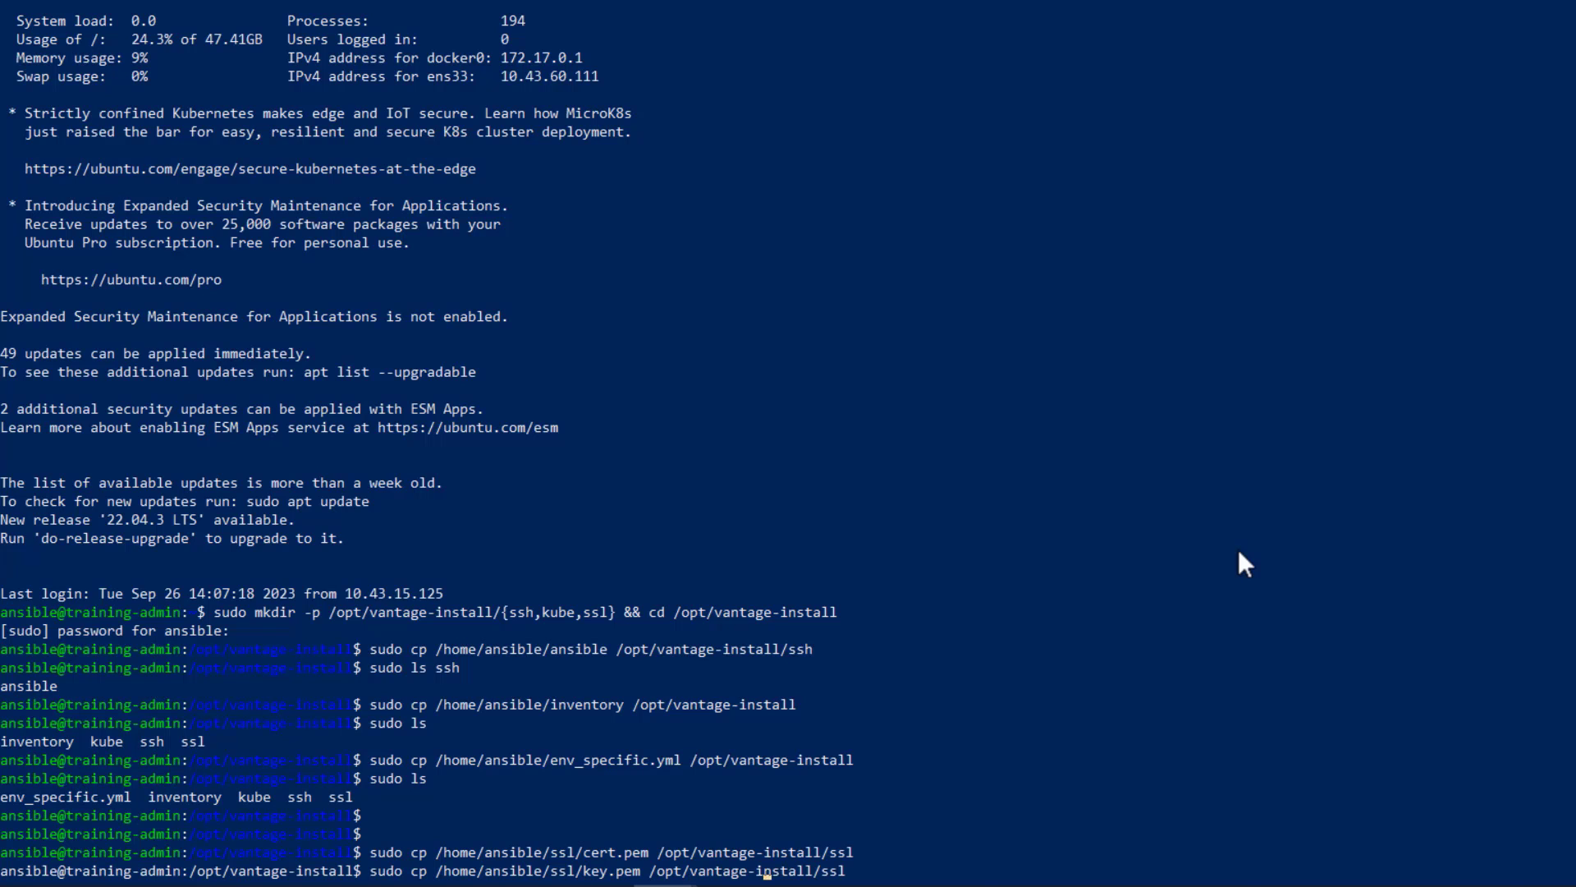
pyautogui.press('Right')
pyautogui.press('Right')
pyautogui.press('Return')
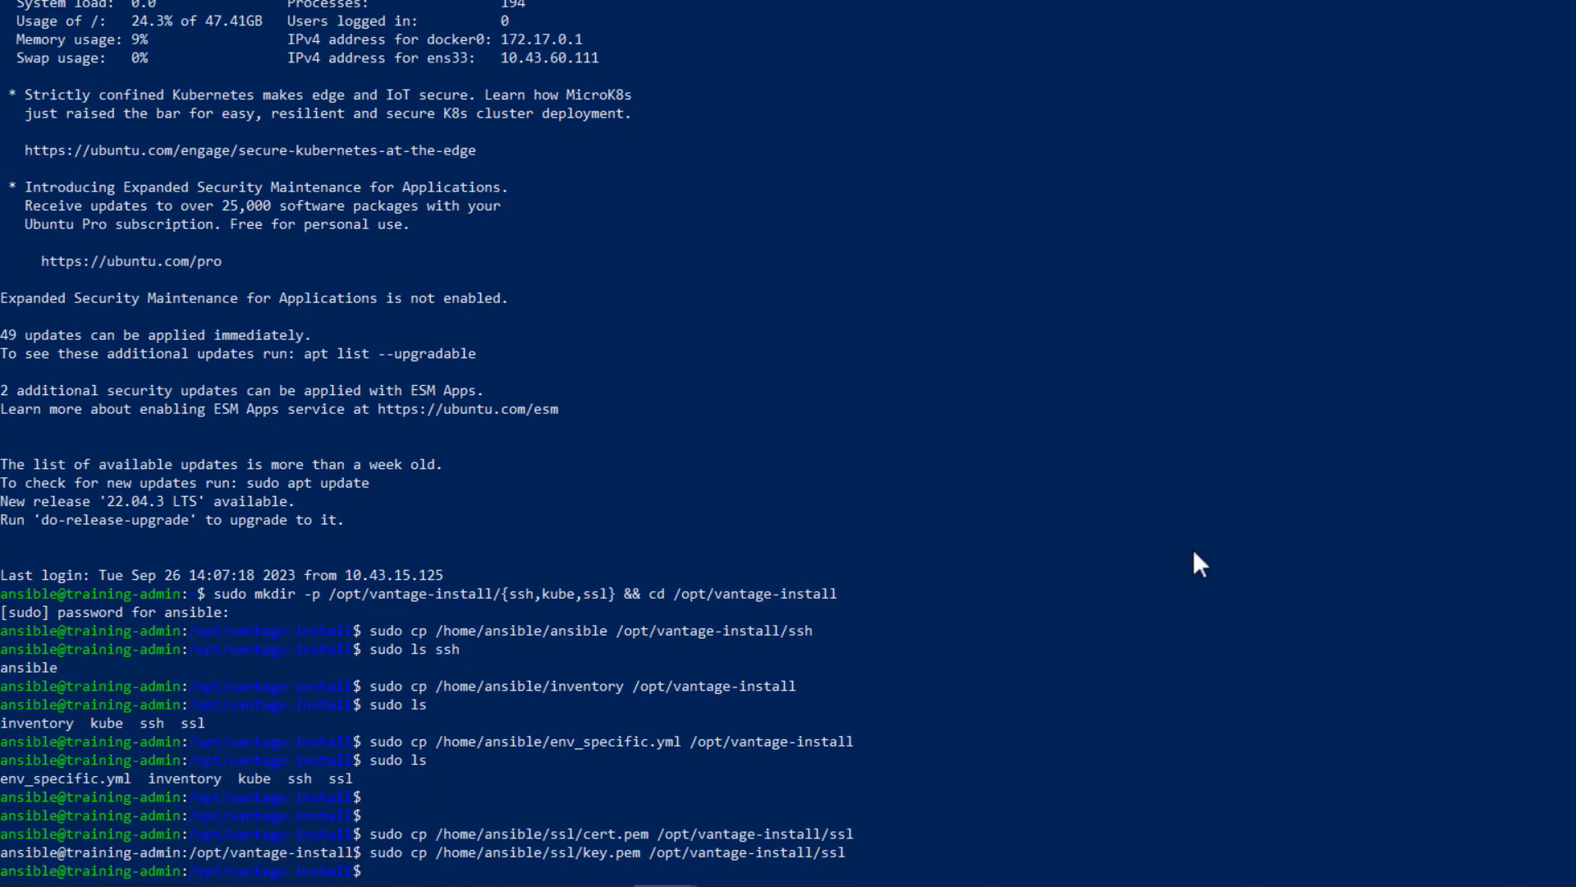
# Step: List the contents of the ssl directory with sudo to check the copied certificate files
pyautogui.scroll(-7, 1194, 549)
pyautogui.write('sudo ls ssl')
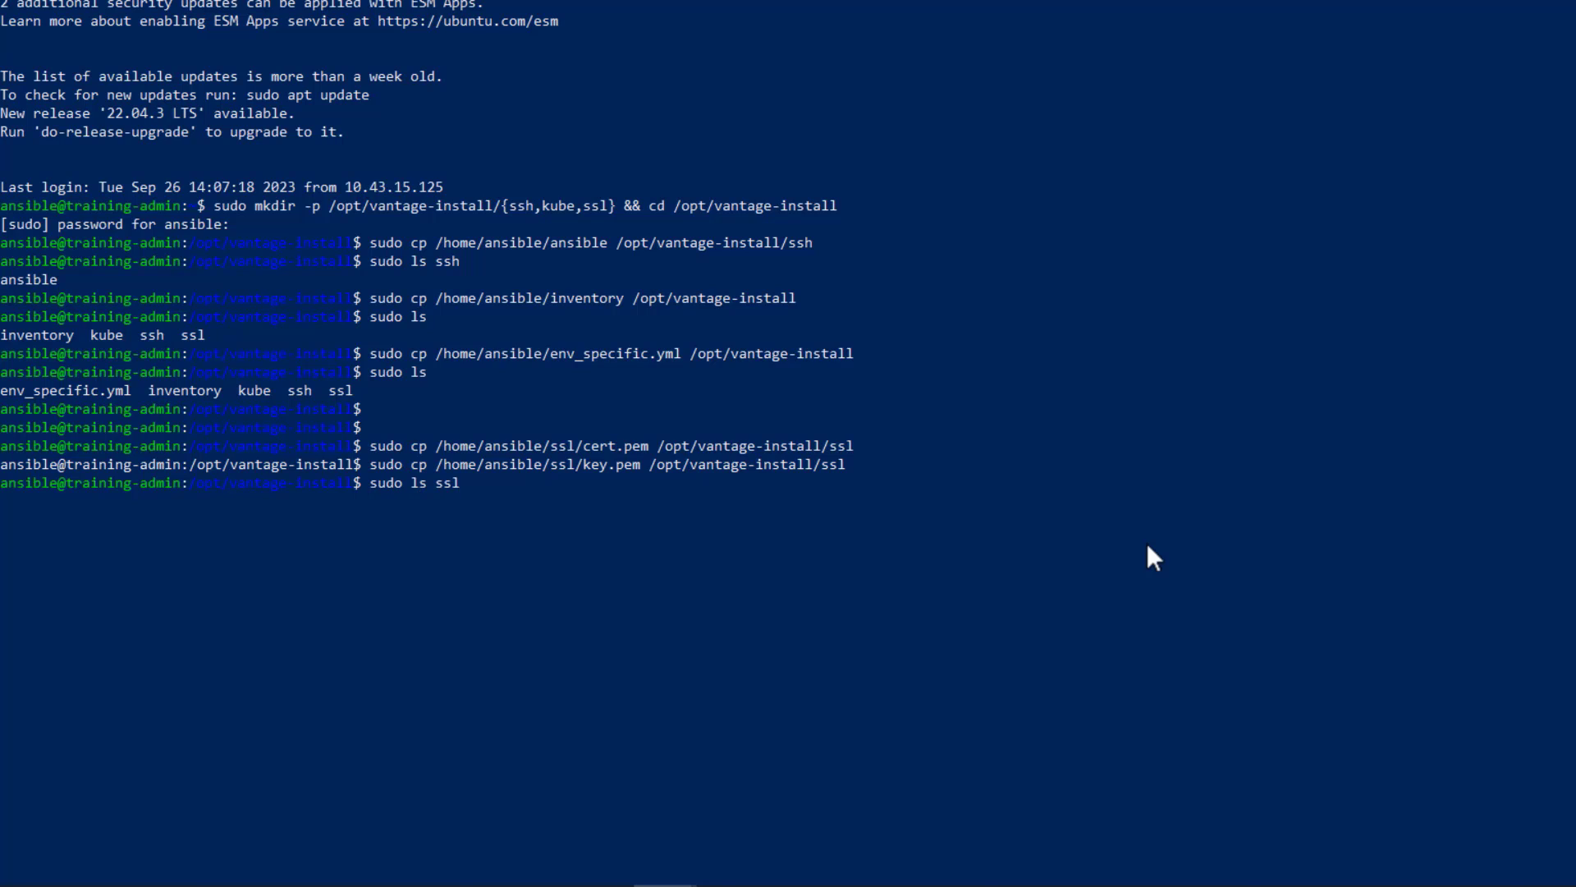
pyautogui.press('Return')
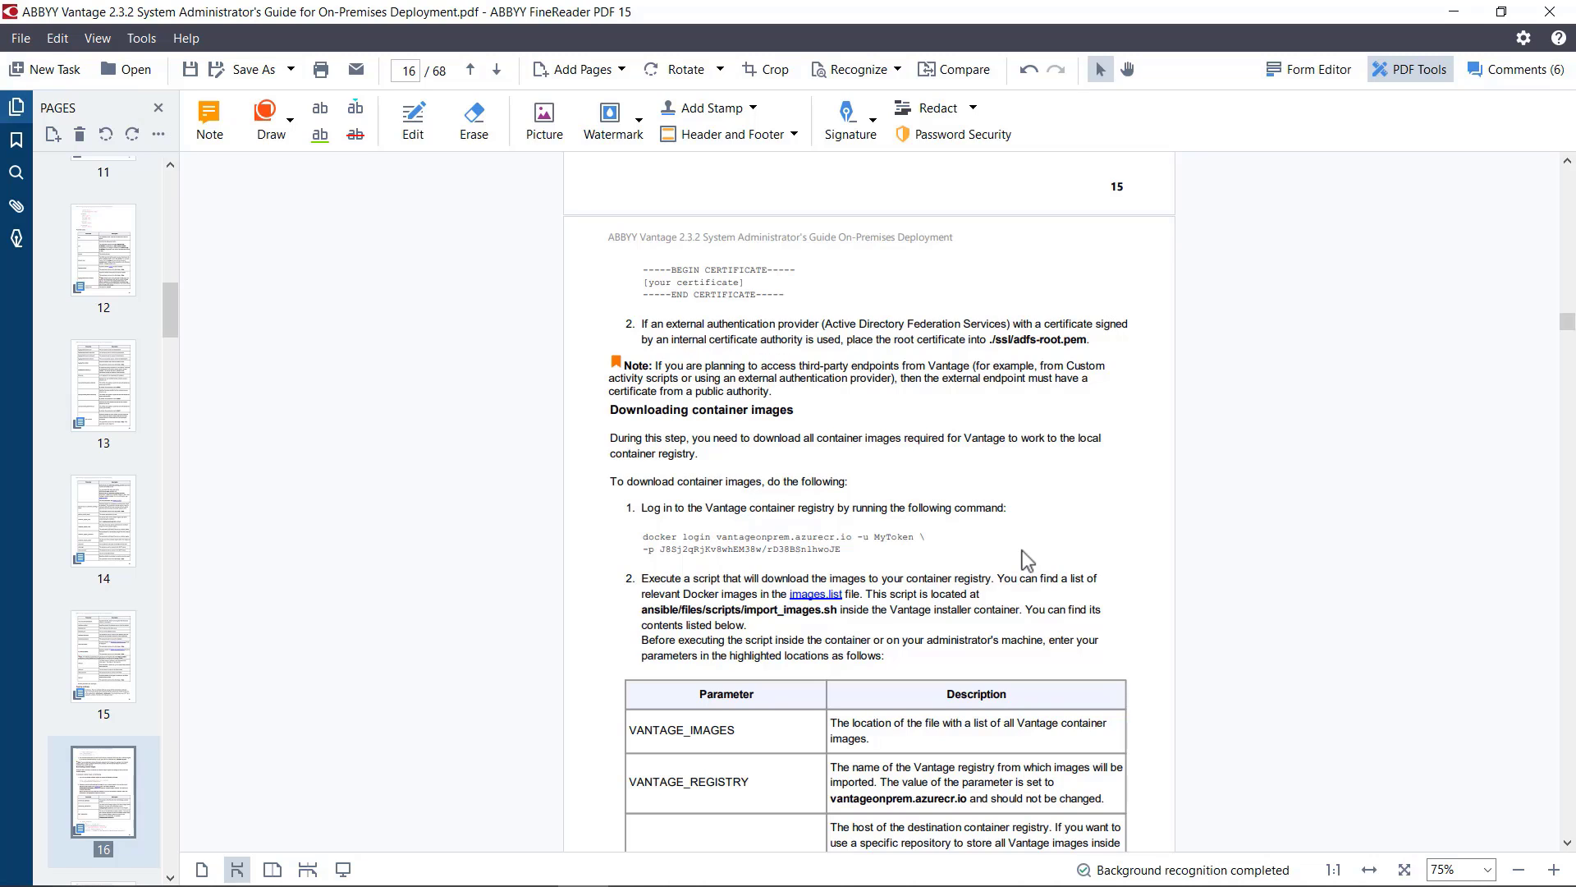
# Step: Consult the guide's Downloading container images section, and create a new text file in VS Code
pyautogui.scroll(-1, 1023, 561)
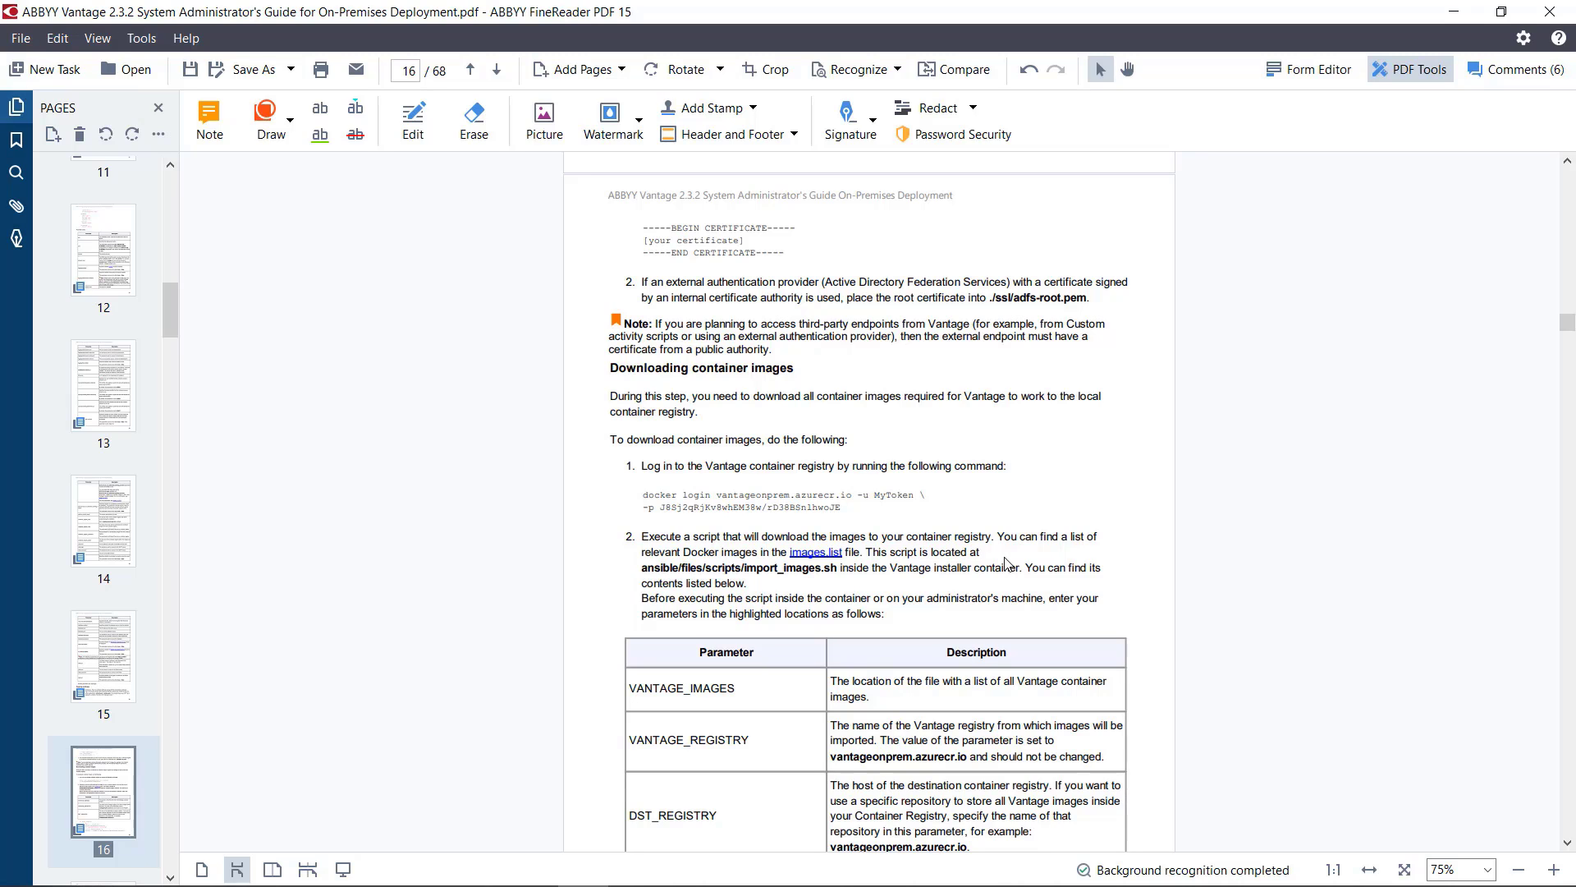
pyautogui.hotkey('alt', 'Tab')
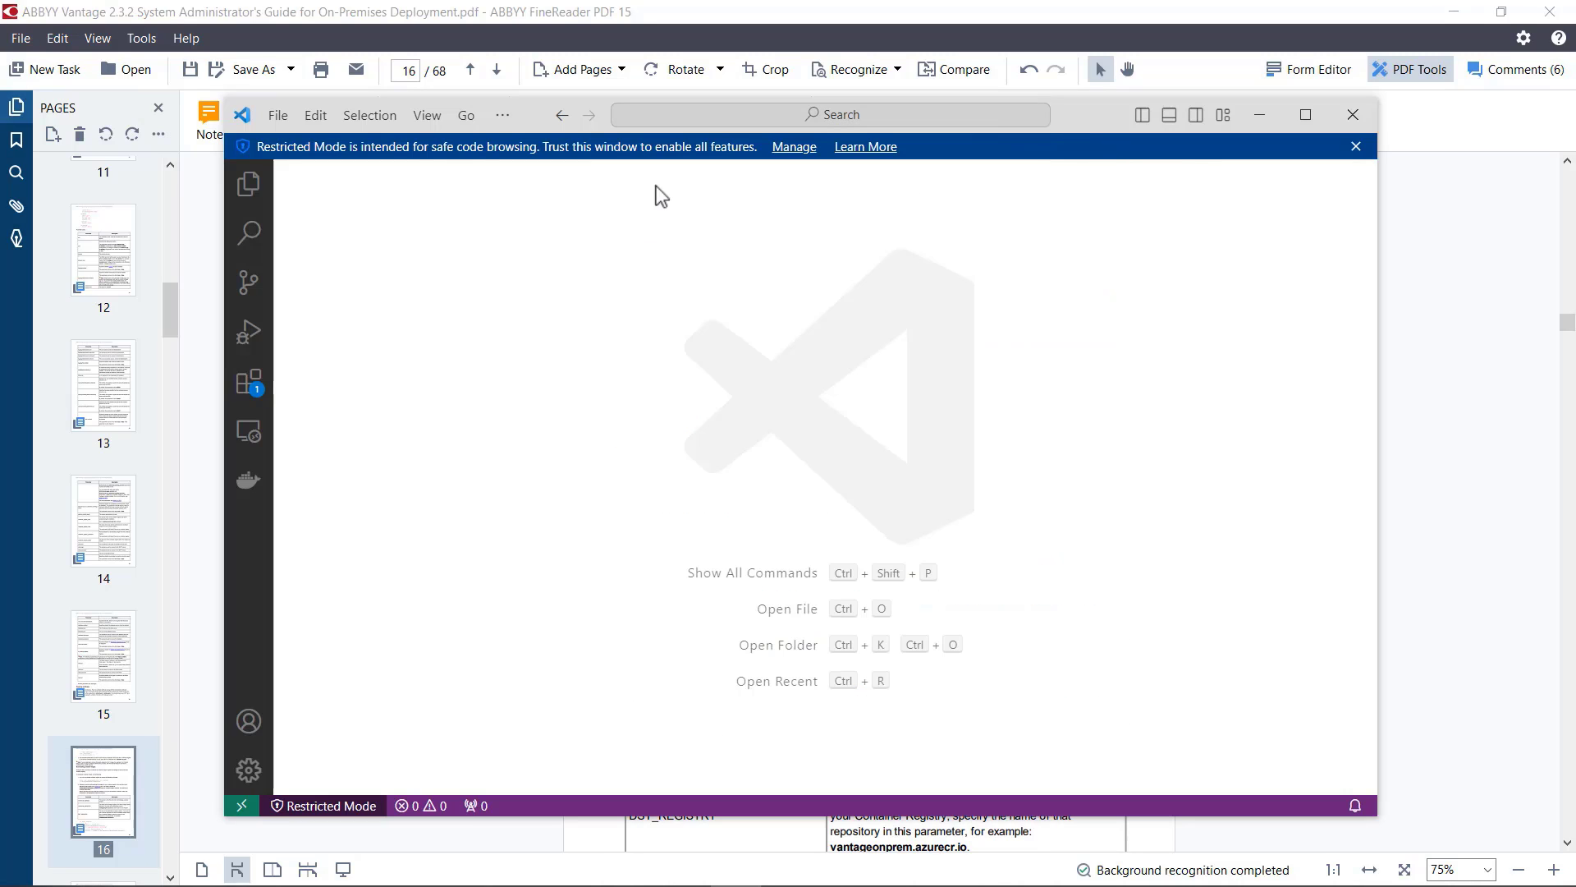
pyautogui.click(282, 117)
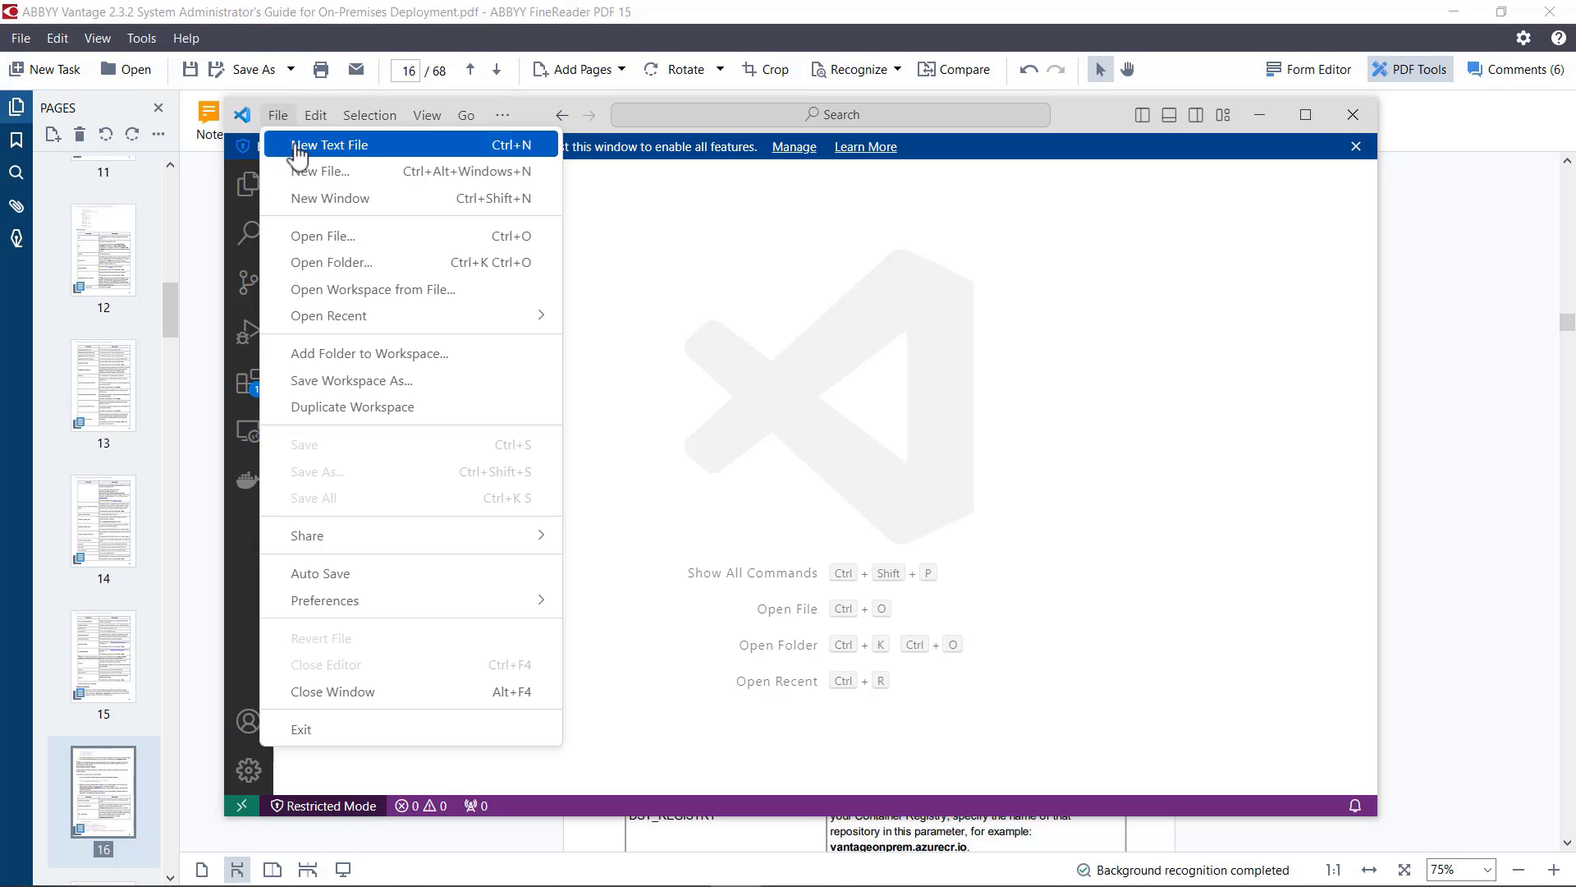
pyautogui.click(291, 146)
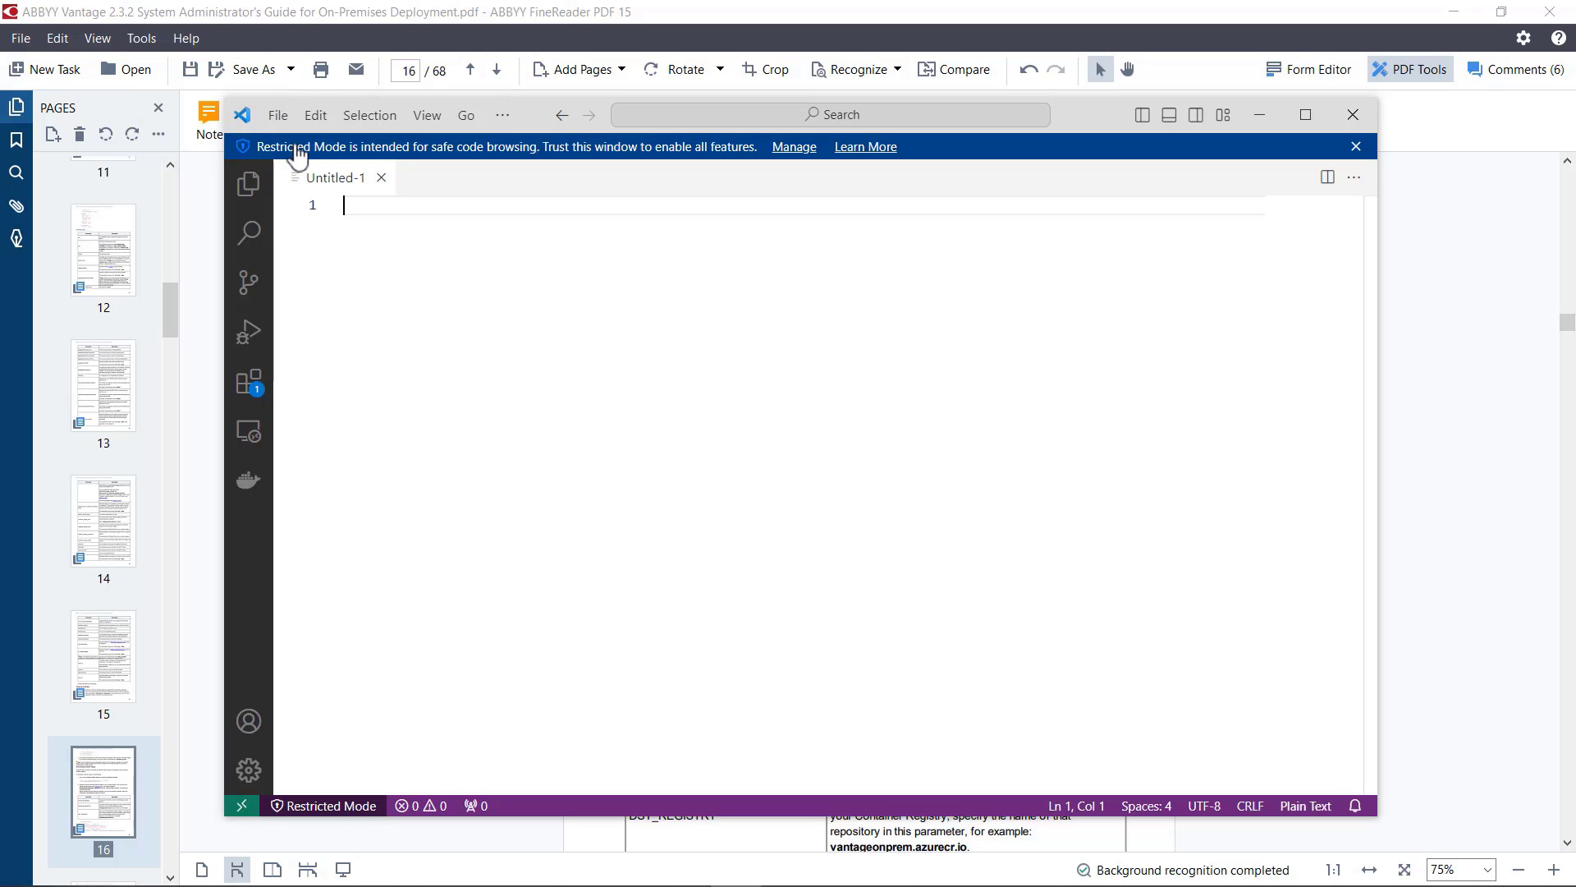
# Step: Copy the import_images.sh script from the guide into the new VS Code file, and clean out the page number and page header text
pyautogui.click(1445, 314)
pyautogui.scroll(-5, 1057, 455)
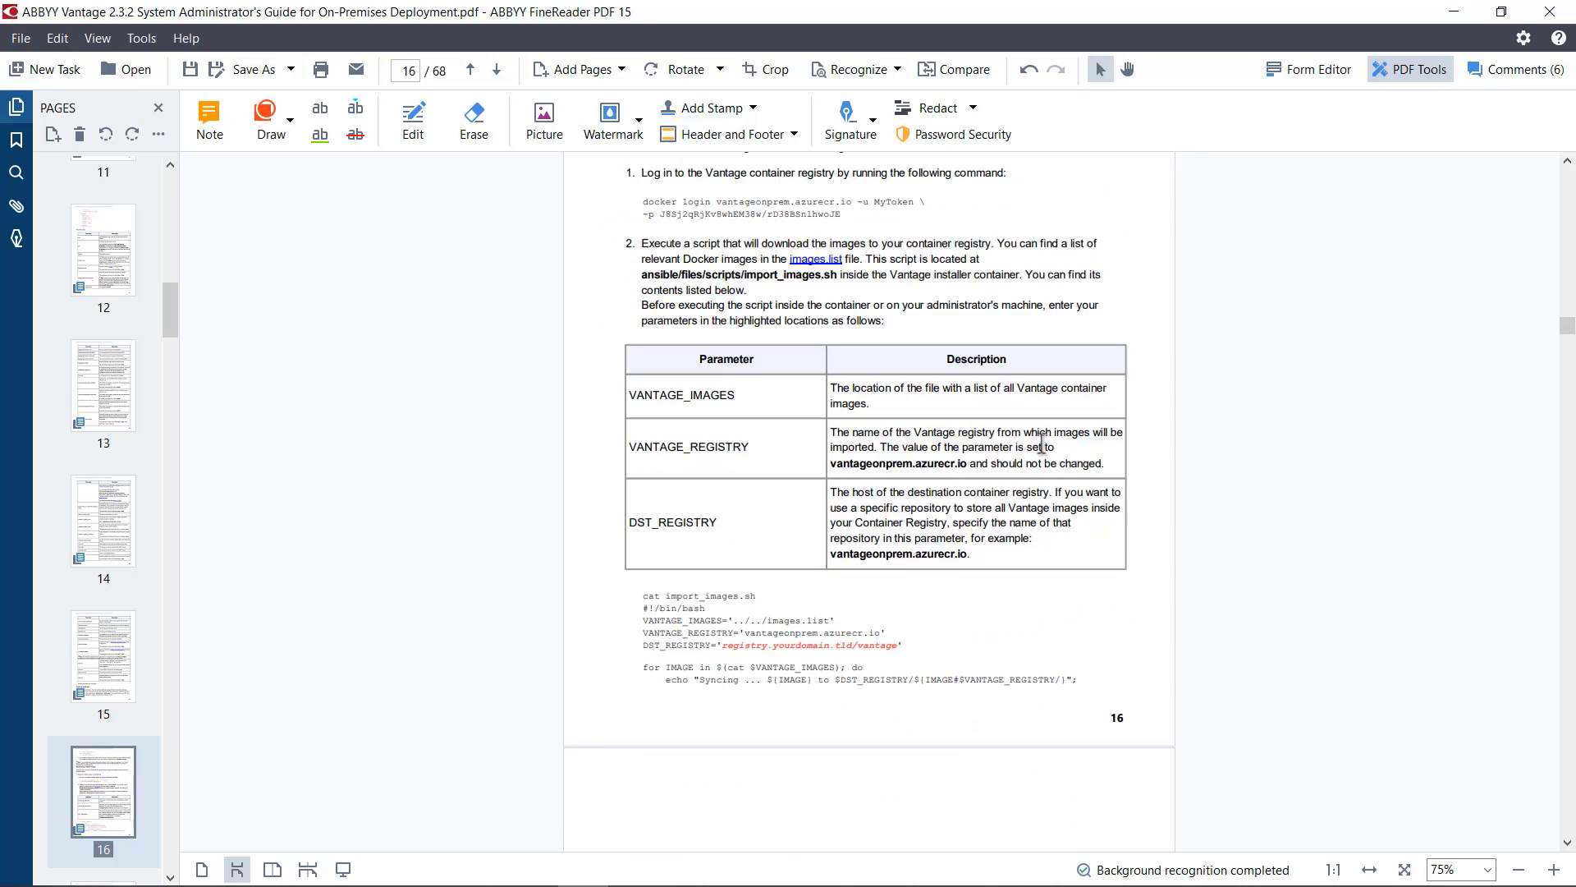
pyautogui.scroll(-5, 1031, 452)
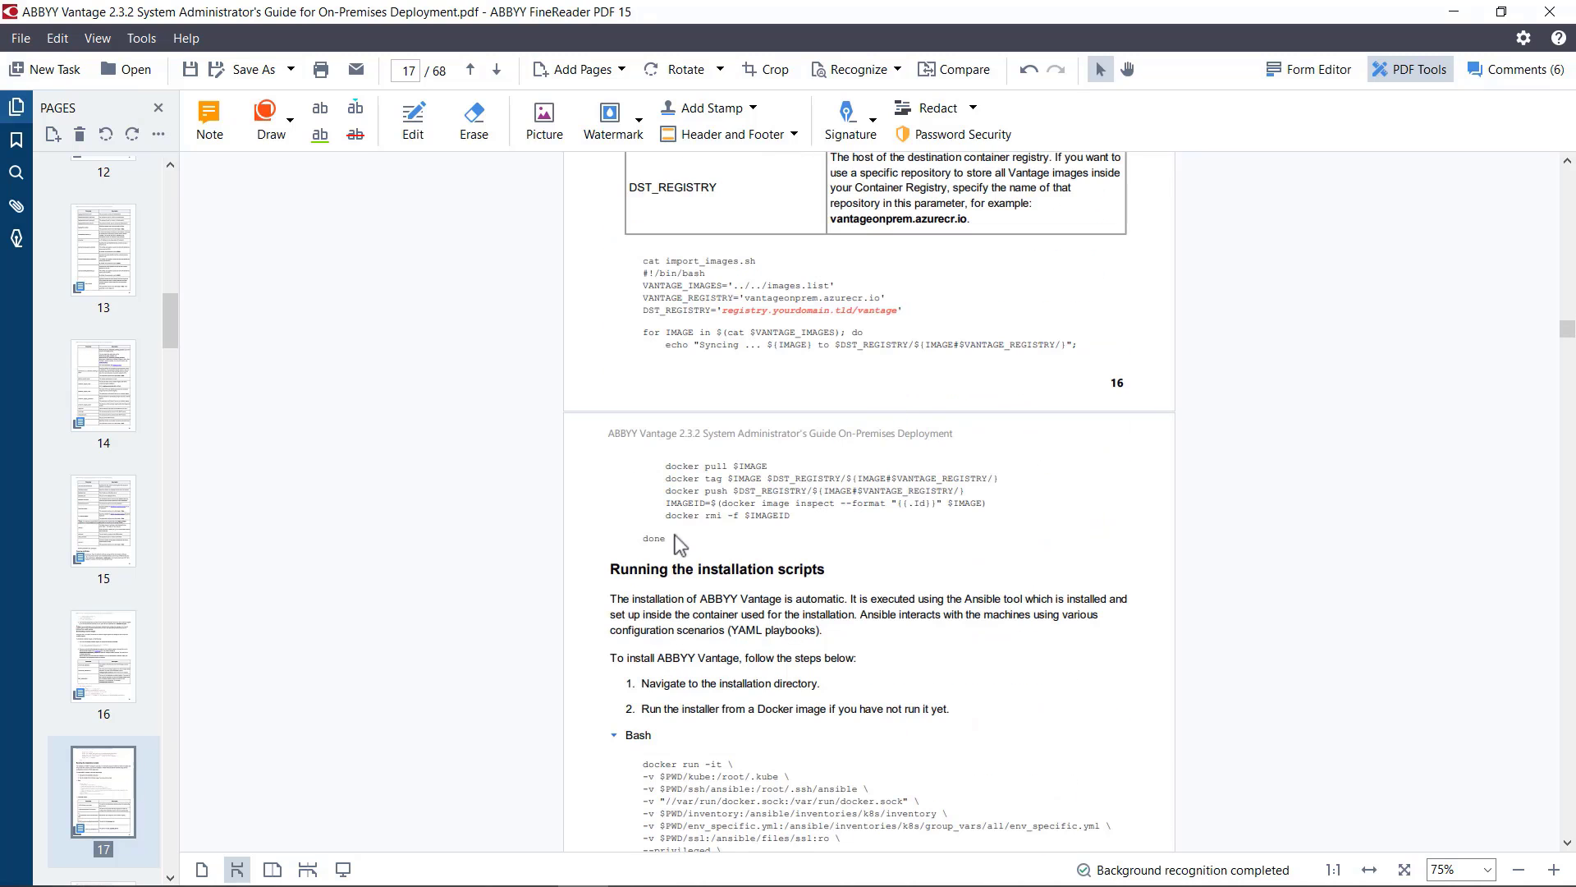
pyautogui.moveTo(666, 539); pyautogui.dragTo(642, 273)
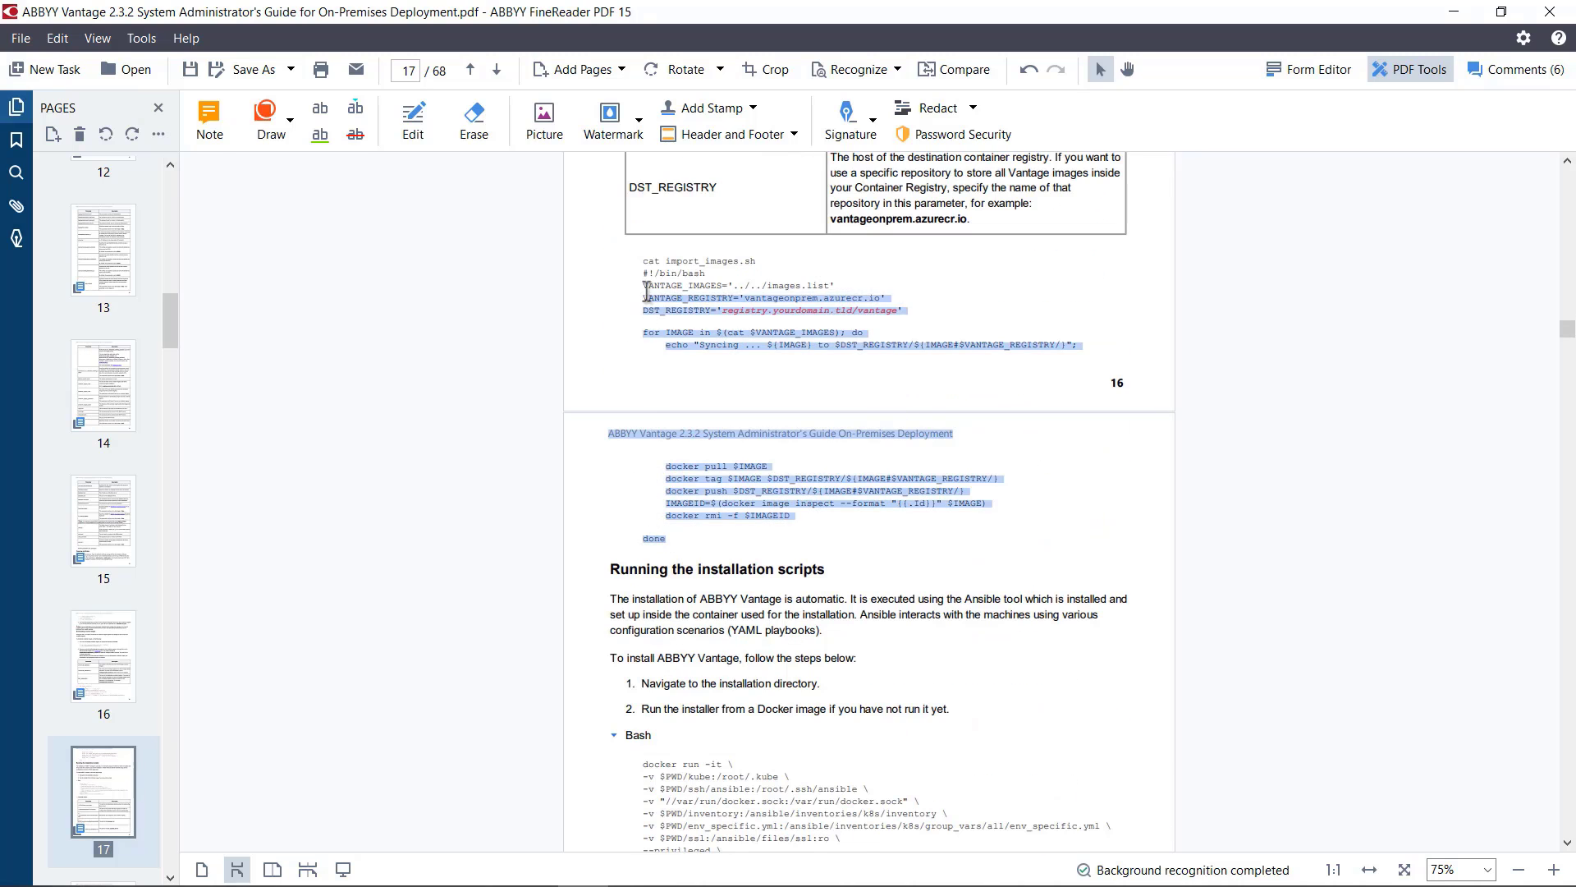
pyautogui.hotkey('ctrl', 'c')
pyautogui.hotkey('alt', 'Tab')
pyautogui.hotkey('ctrl', 'v')
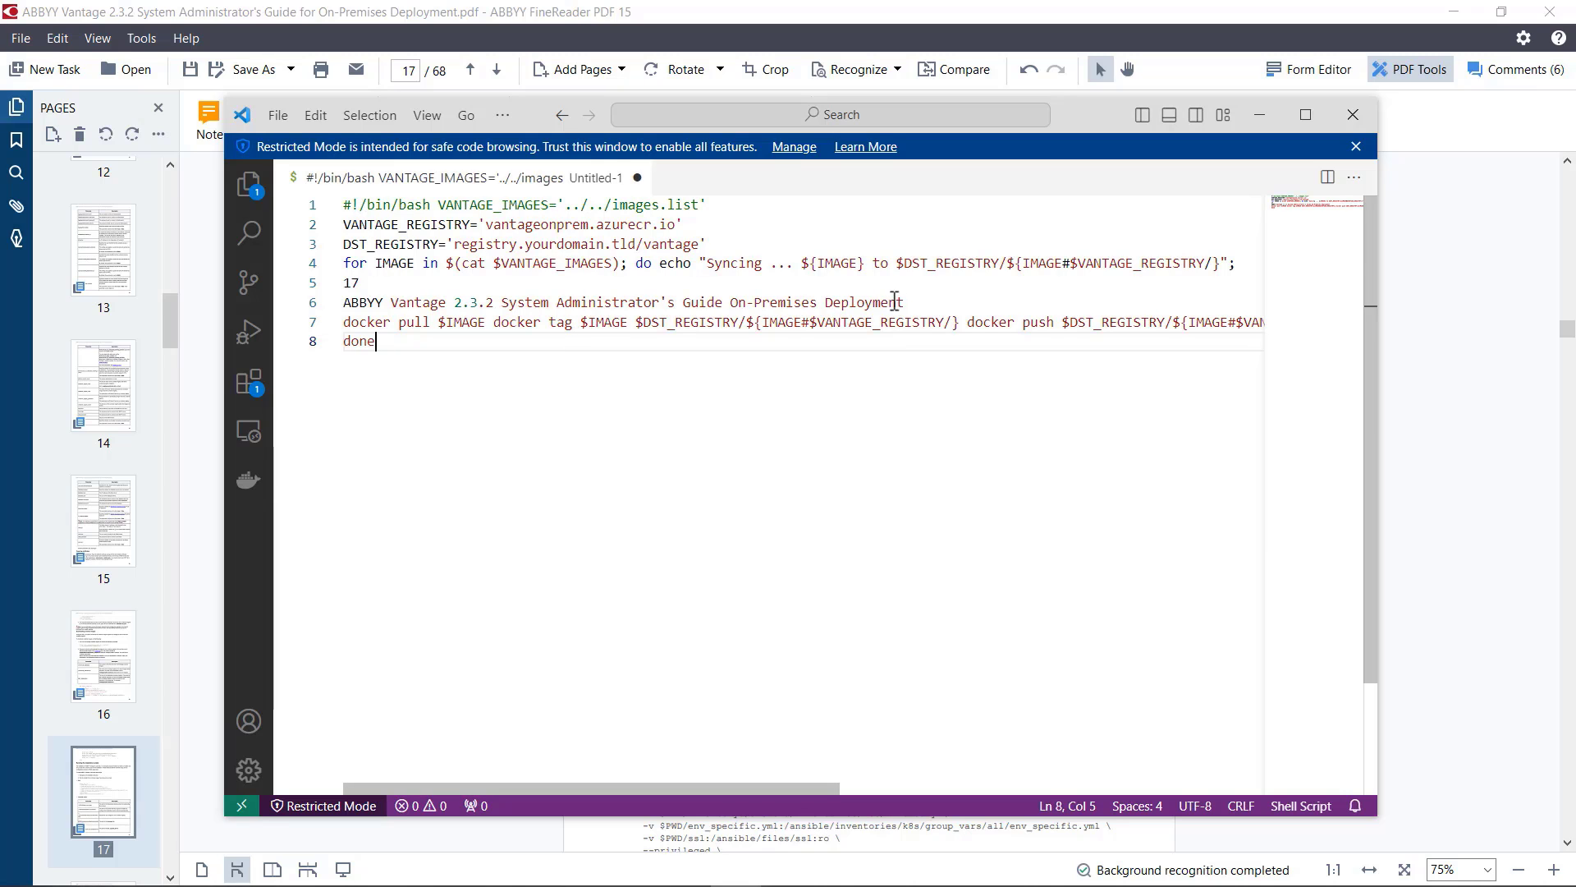
pyautogui.moveTo(905, 302); pyautogui.dragTo(341, 301)
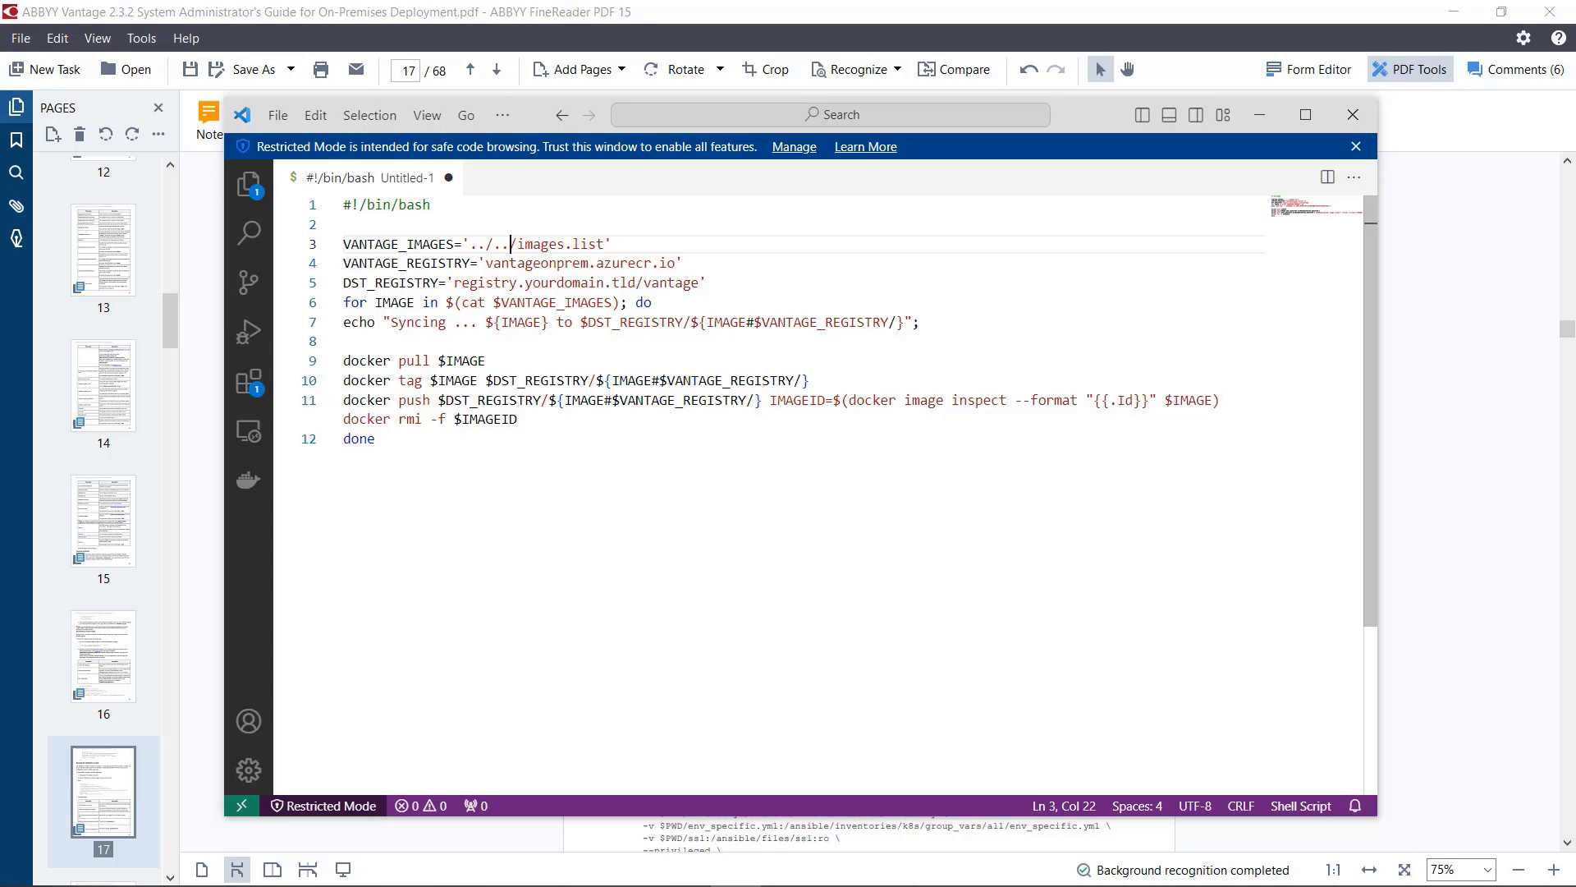
# Step: Set VANTAGE_IMAGES to 'home/ansible/images.list' and DST_REGISTRY to 'training-registry.abbyy.com/vantage' in the script
pyautogui.moveTo(511, 243); pyautogui.dragTo(469, 244)
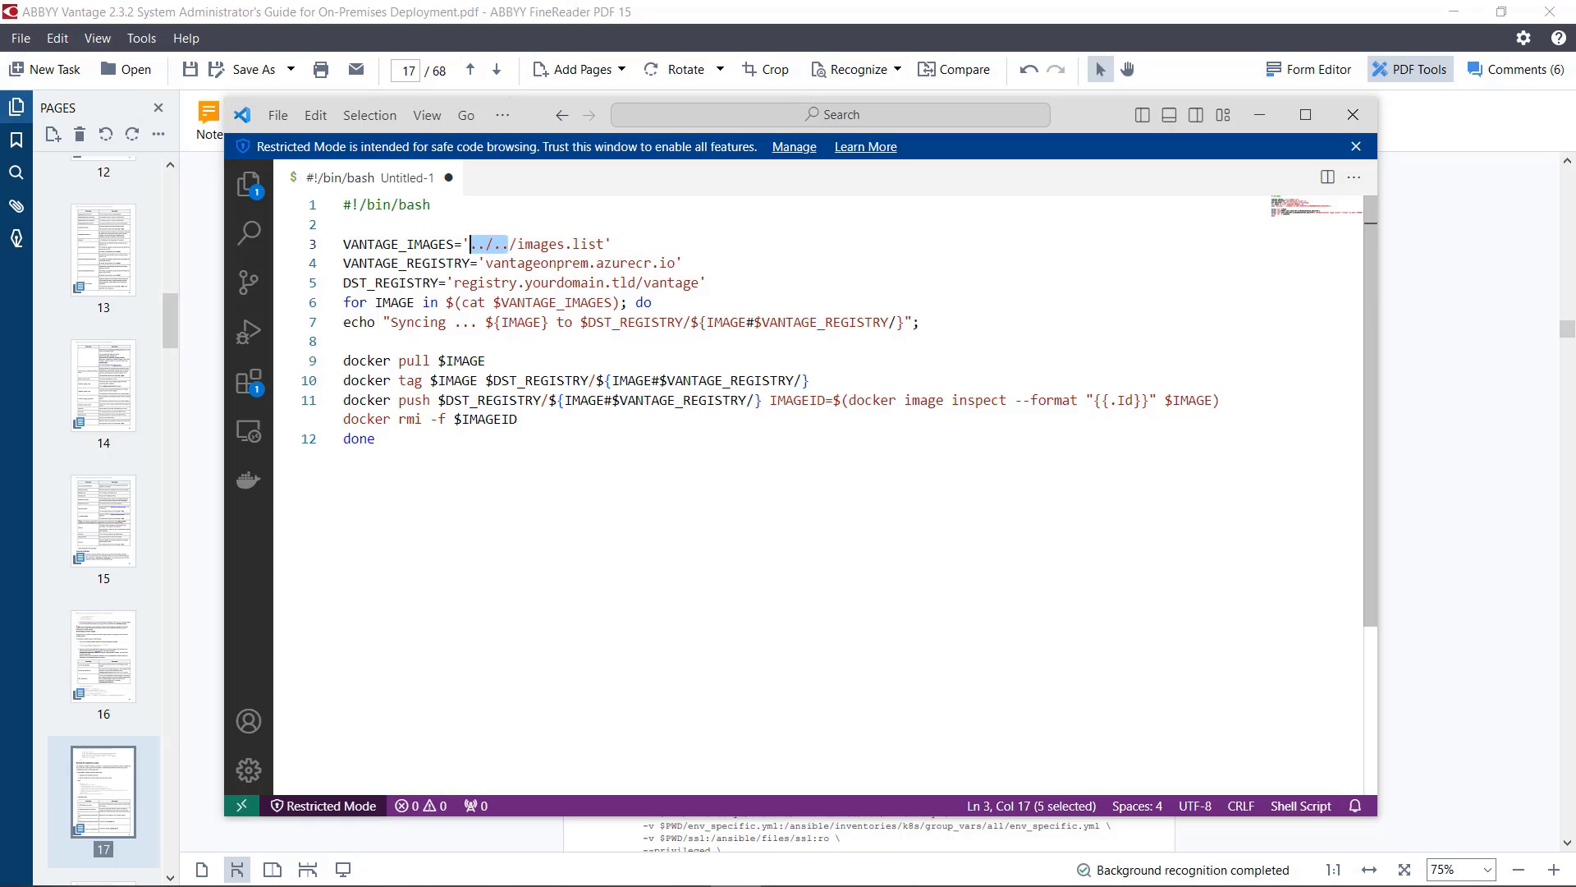
pyautogui.write('home')
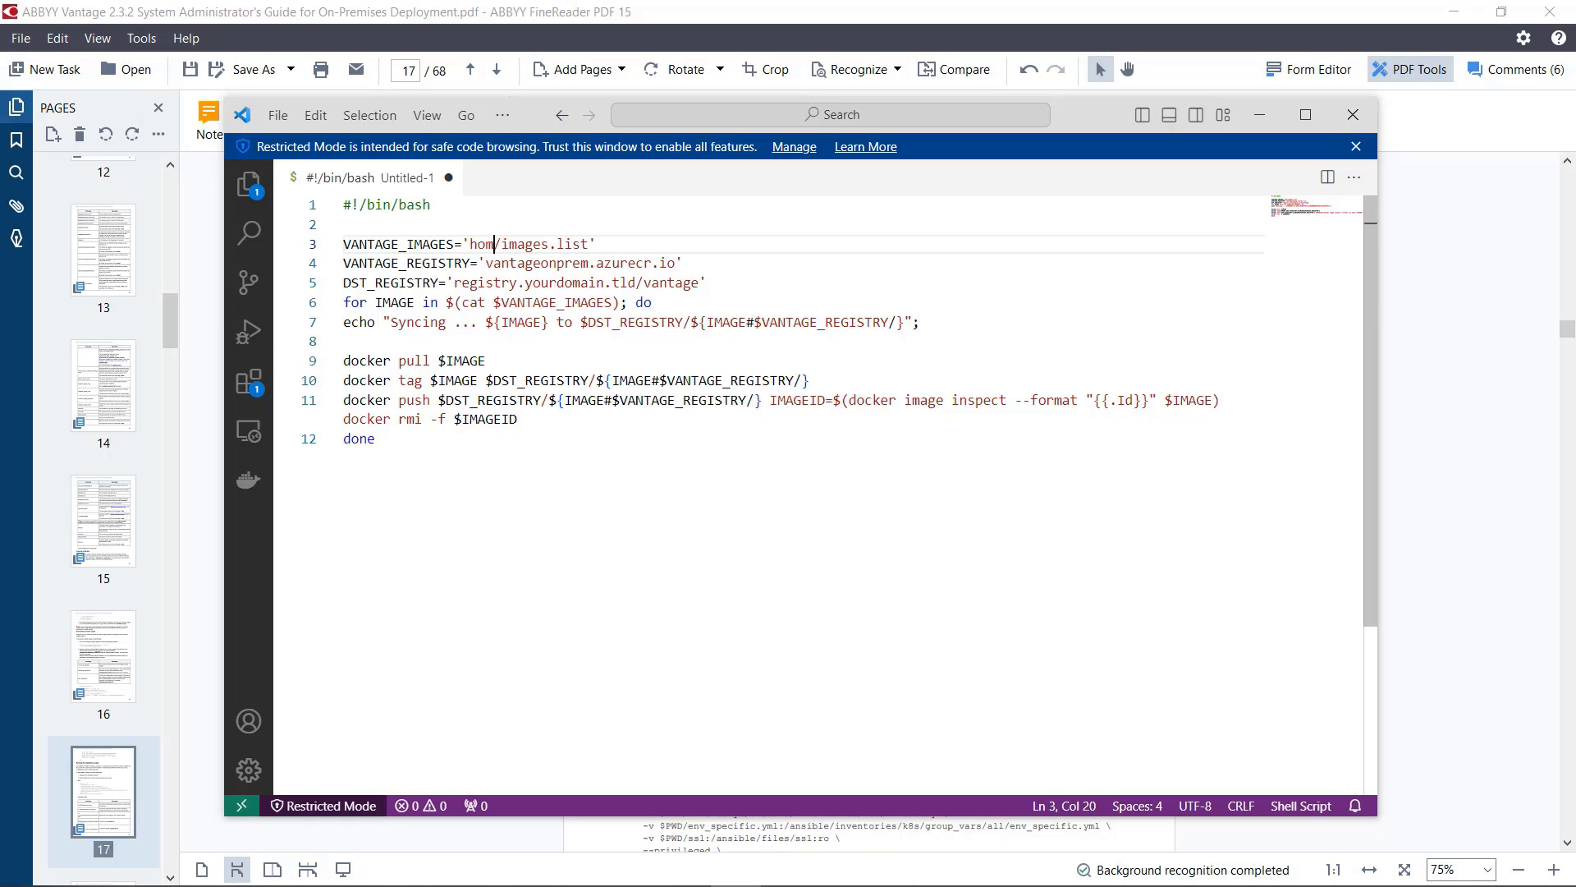
pyautogui.write('/ansible')
pyautogui.press('End')
pyautogui.press('Down')
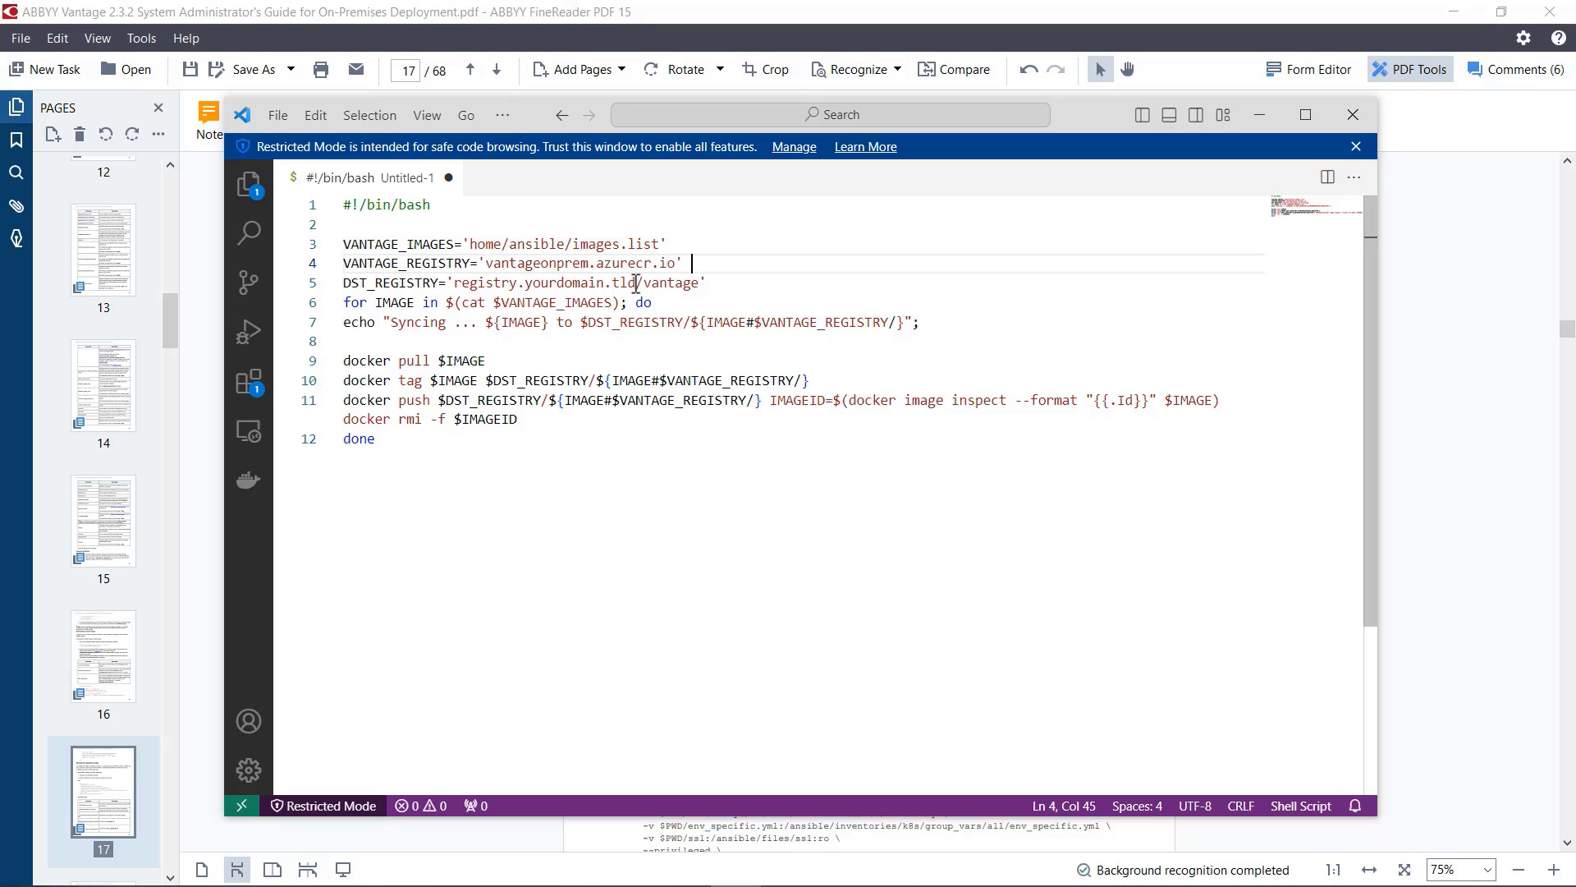
pyautogui.moveTo(637, 283); pyautogui.dragTo(457, 285)
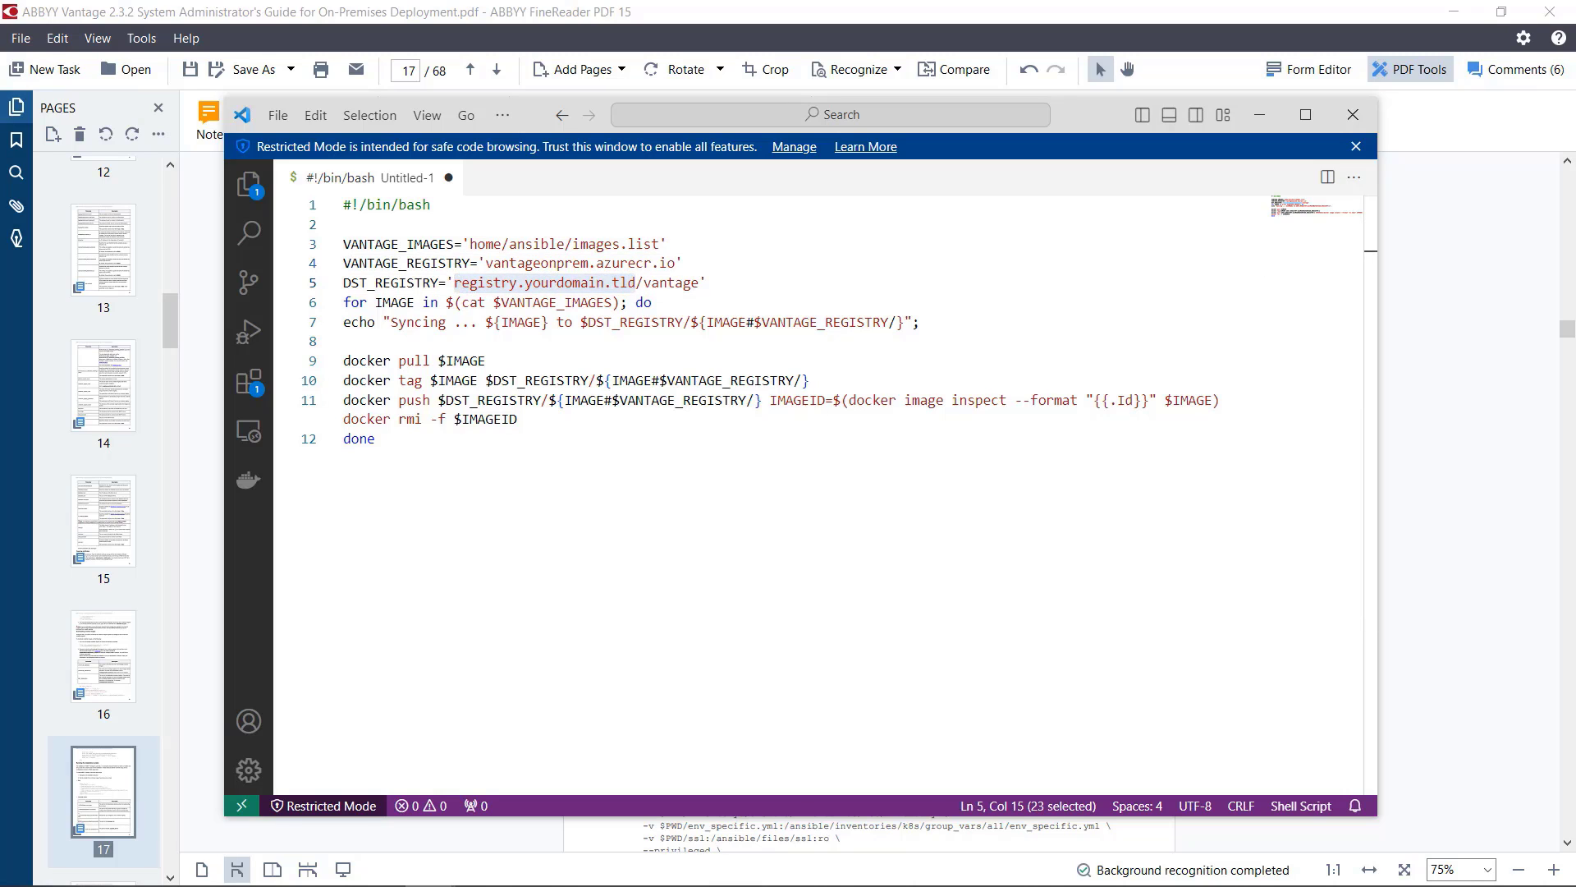
pyautogui.hotkey('ctrl', 'v')
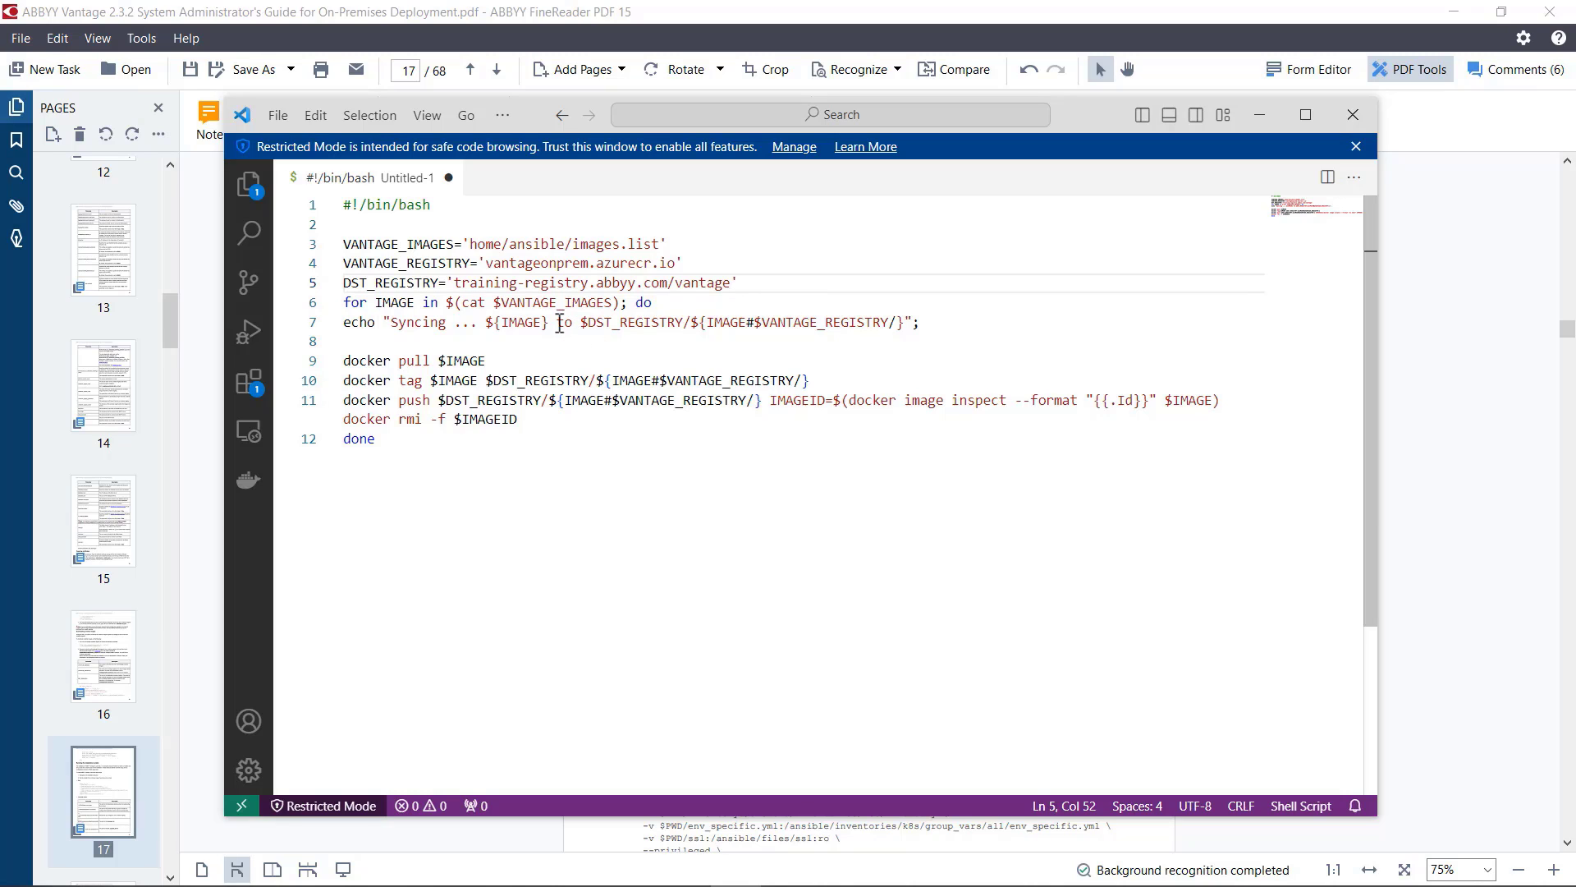
# Step: Move the IMAGEID assignment onto its own line, separated from the docker push command by a blank line
pyautogui.click(770, 400)
pyautogui.press('Return')
pyautogui.click(800, 419)
pyautogui.press('Return')
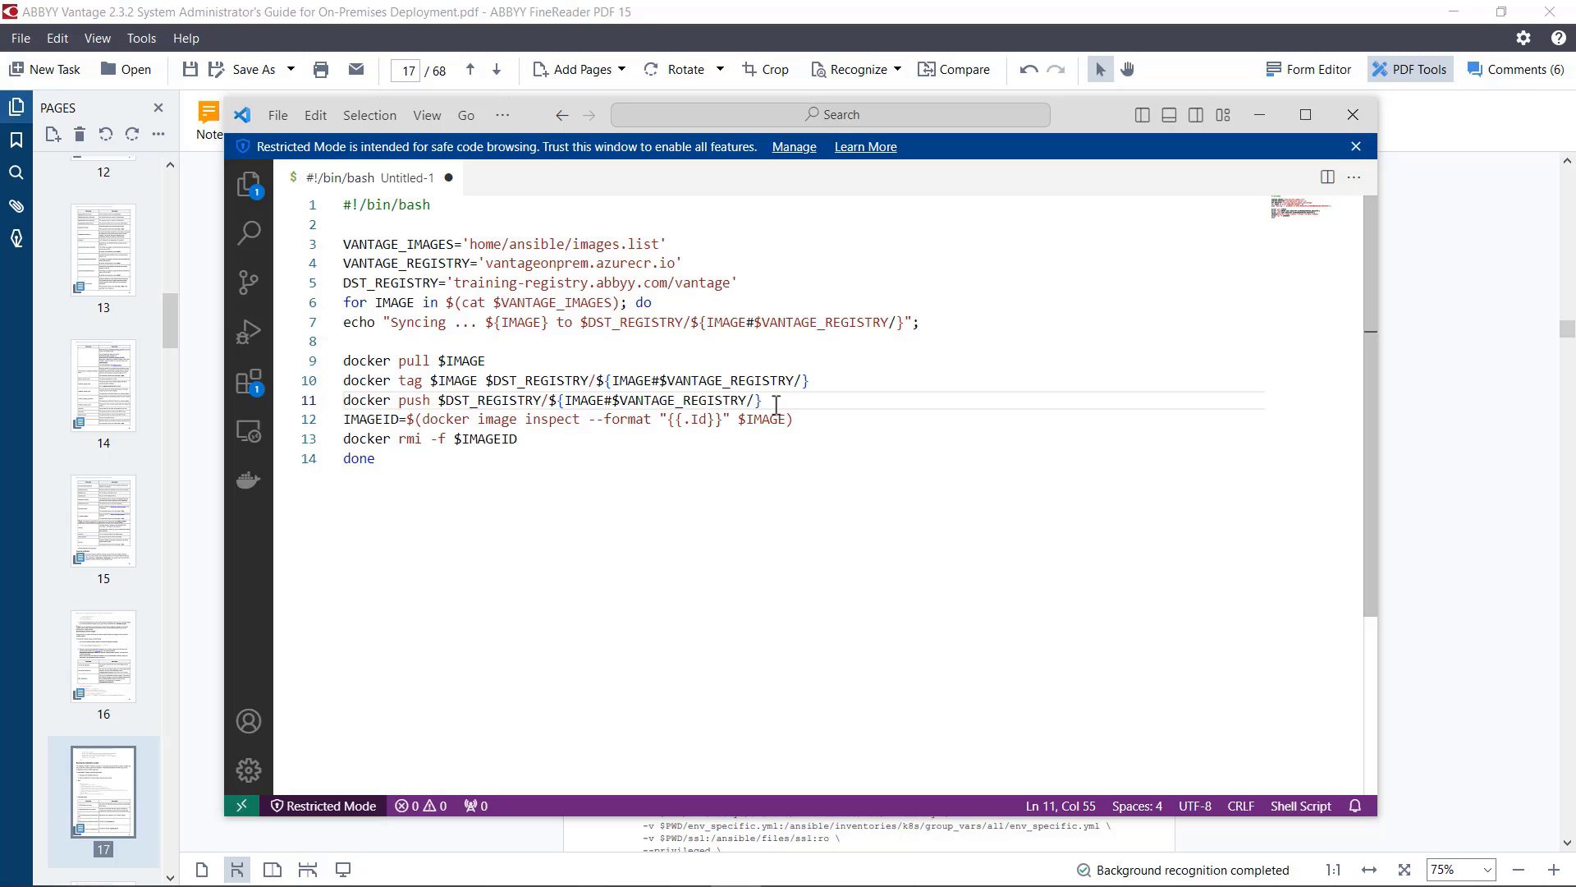
pyautogui.press('Return')
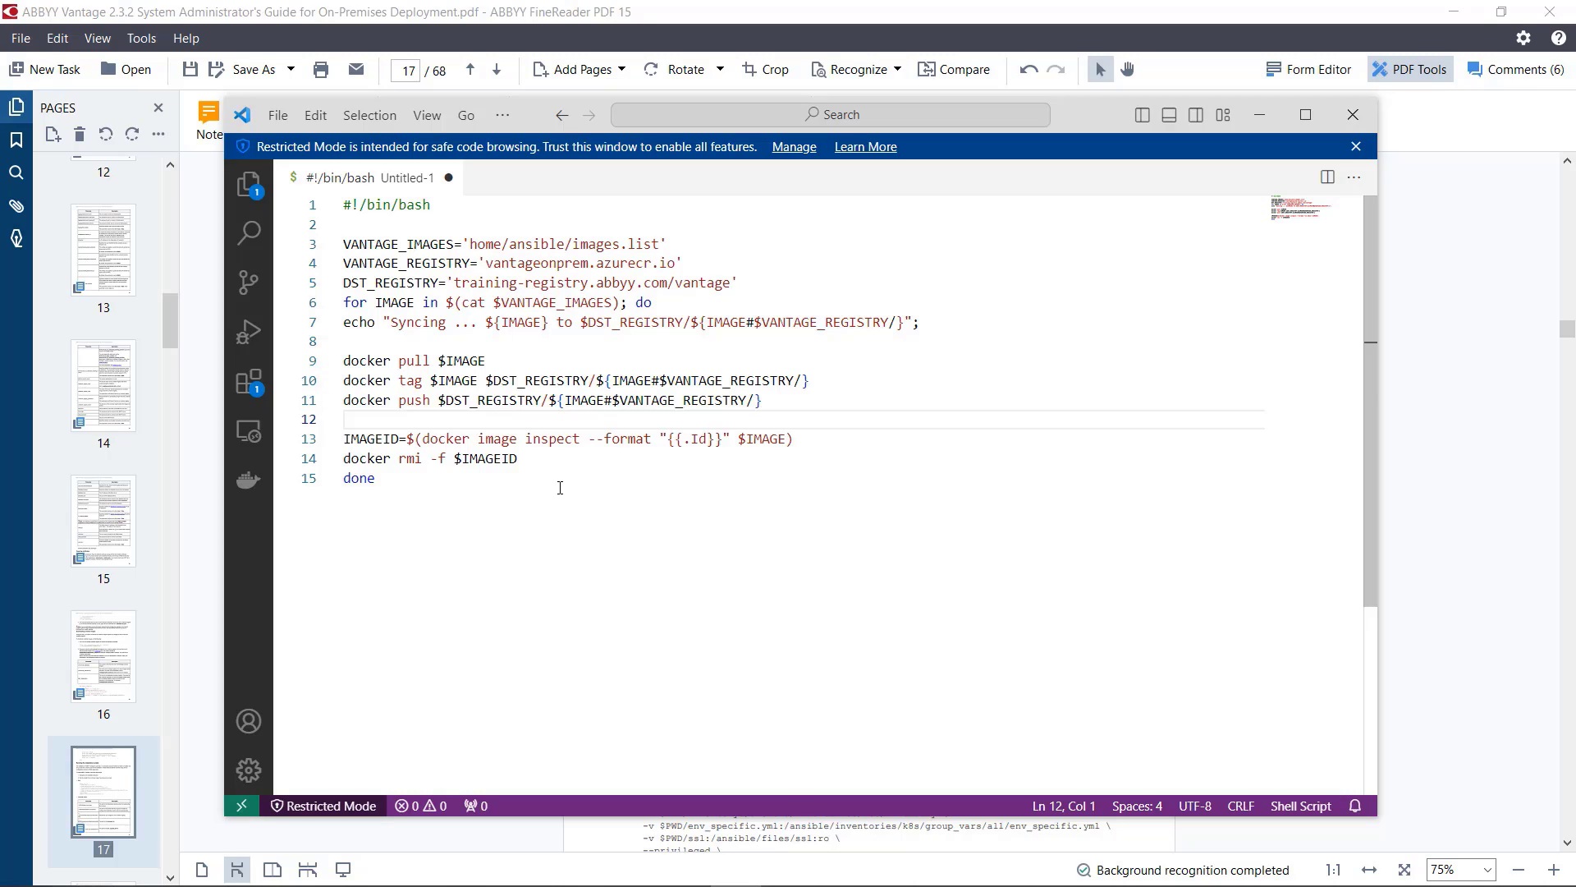
# Step: Add the line echo "All done" below the end of the loop, leaving blank lines in between
pyautogui.click(394, 488)
pyautogui.press('Return')
pyautogui.press('Return')
pyautogui.press('Return')
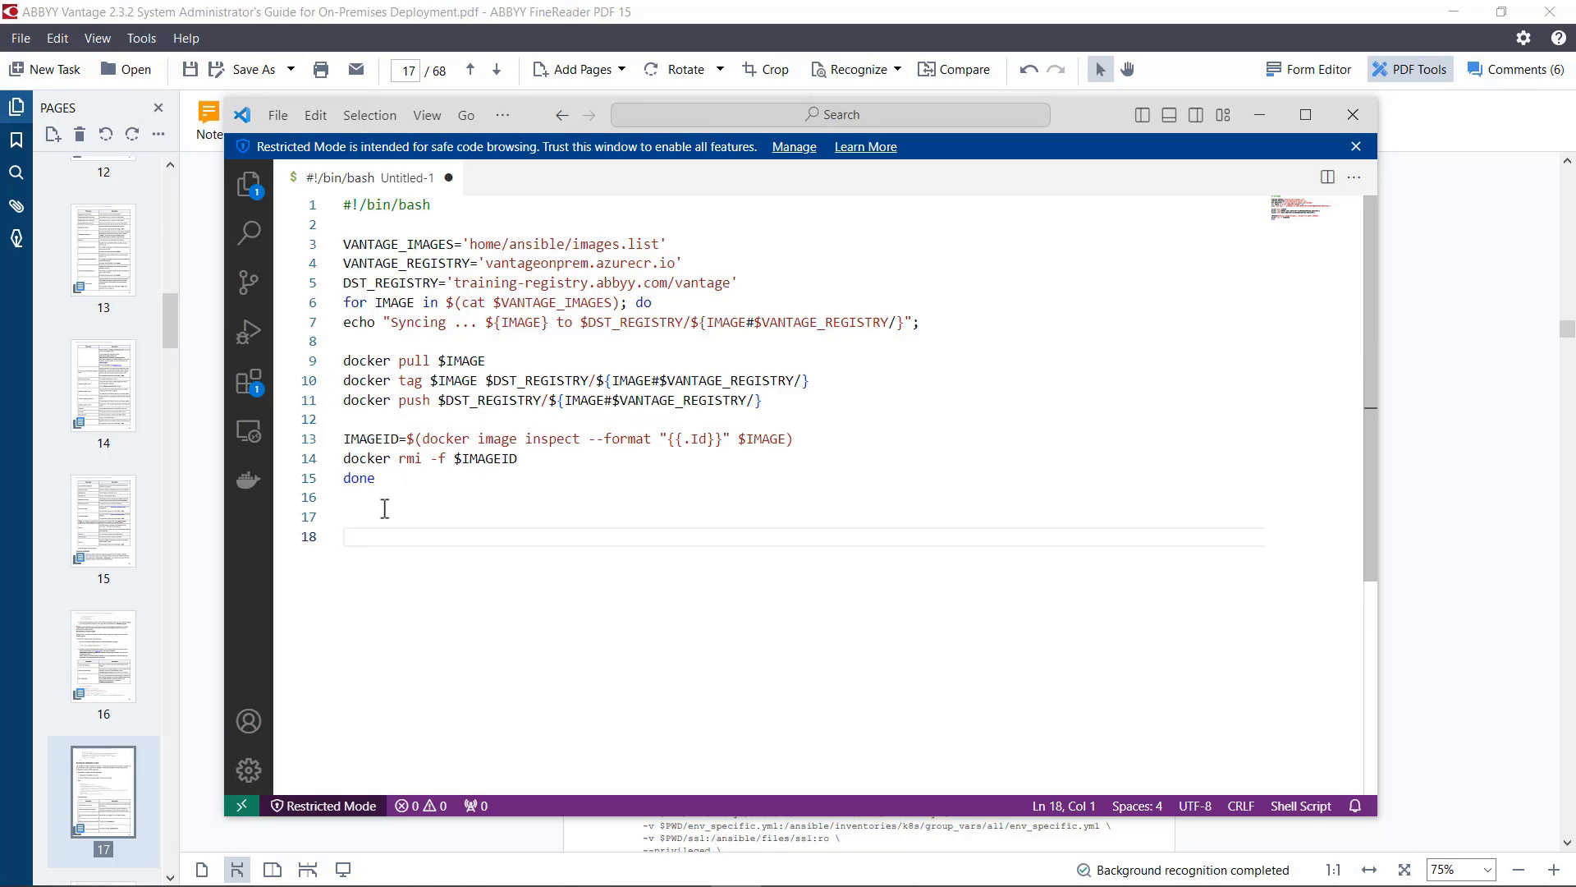
pyautogui.write('echo')
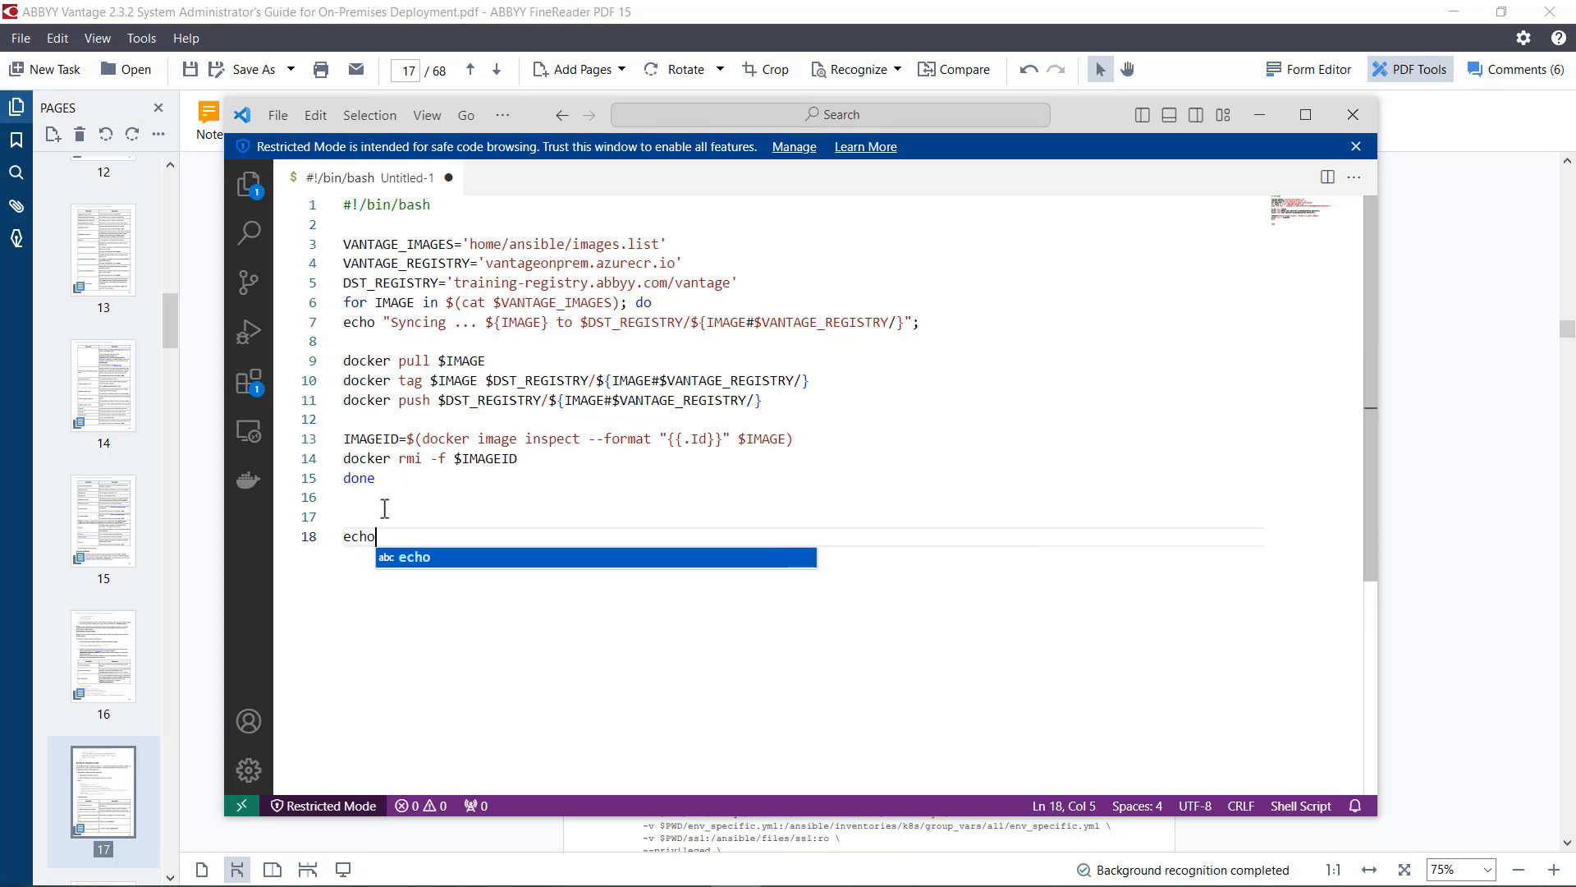
pyautogui.write(' "All do')
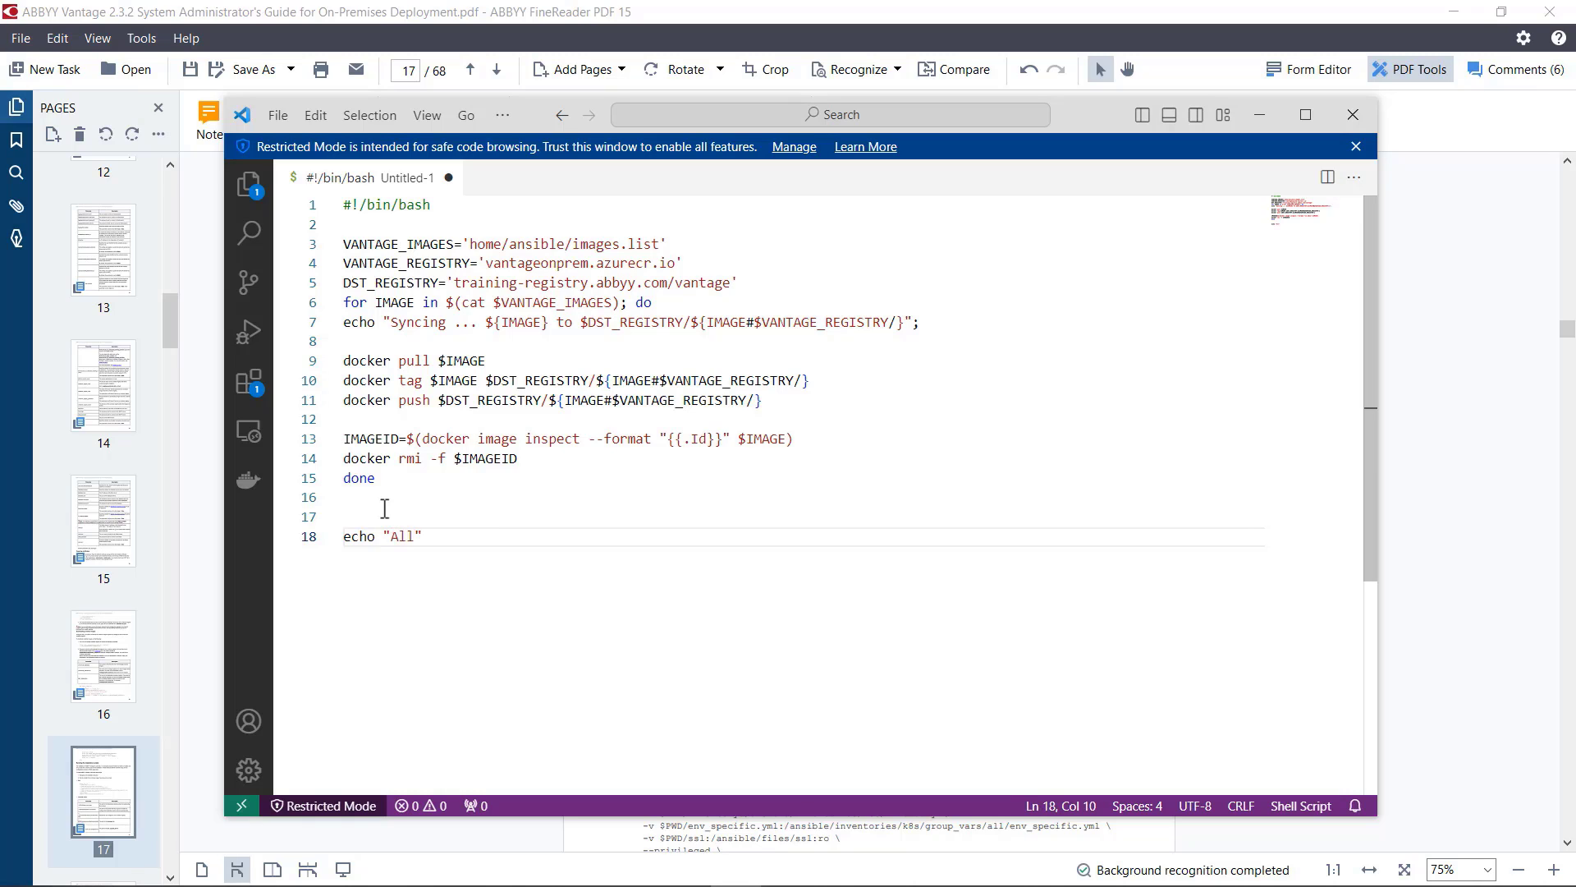
pyautogui.write('ne"')
# Step: Save the script as import_images.sh in the C:\VantageInstall folder
pyautogui.click(277, 118)
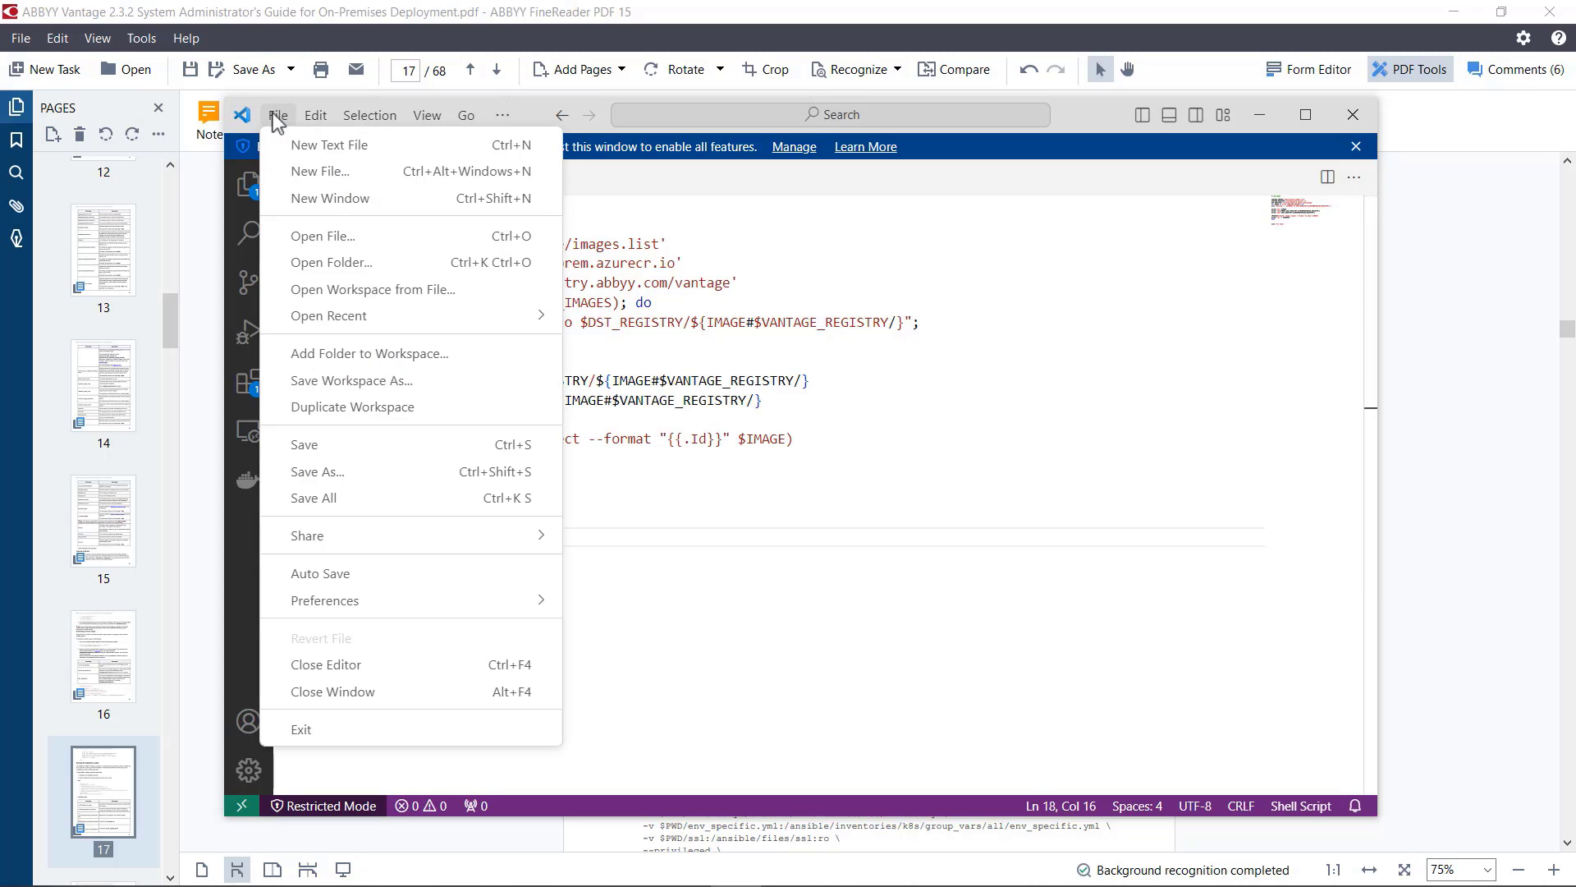
pyautogui.click(351, 472)
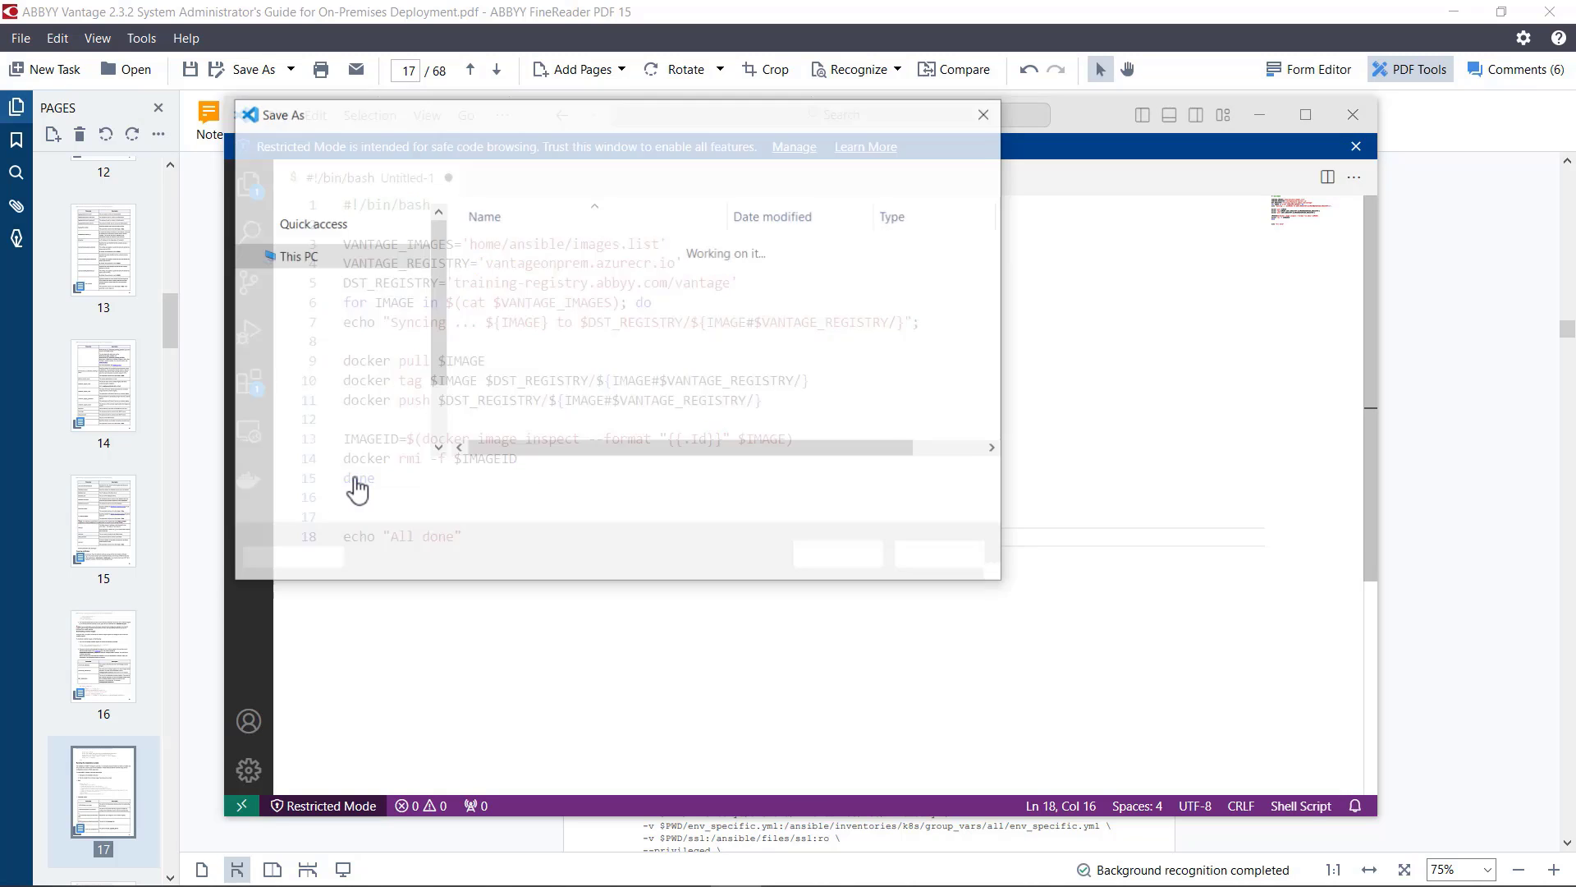
pyautogui.write('import_images')
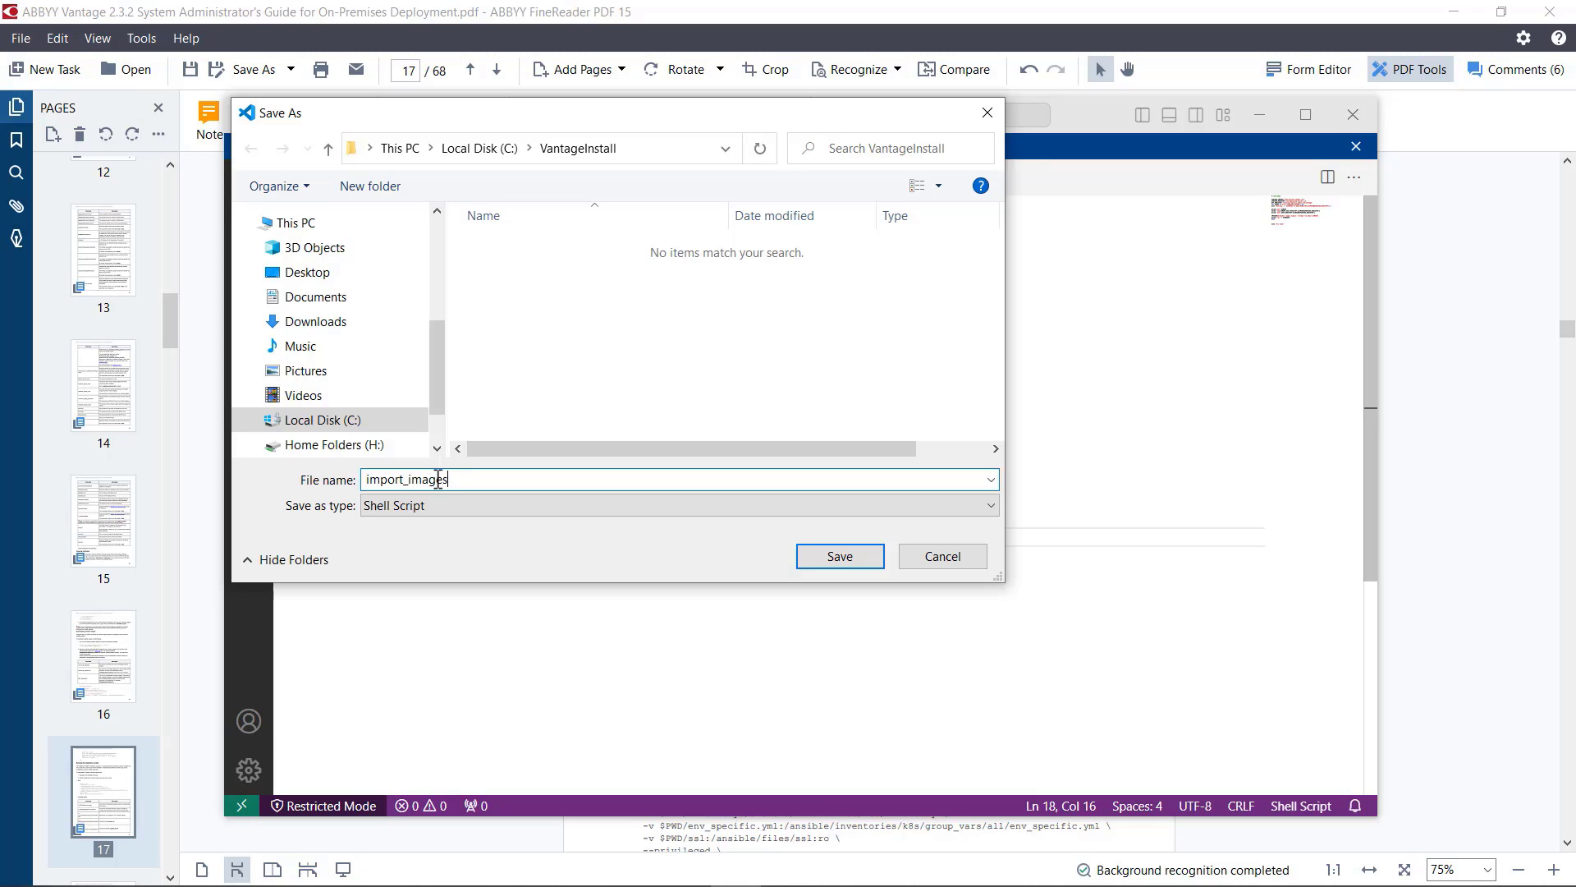
pyautogui.write('.sh')
pyautogui.click(861, 563)
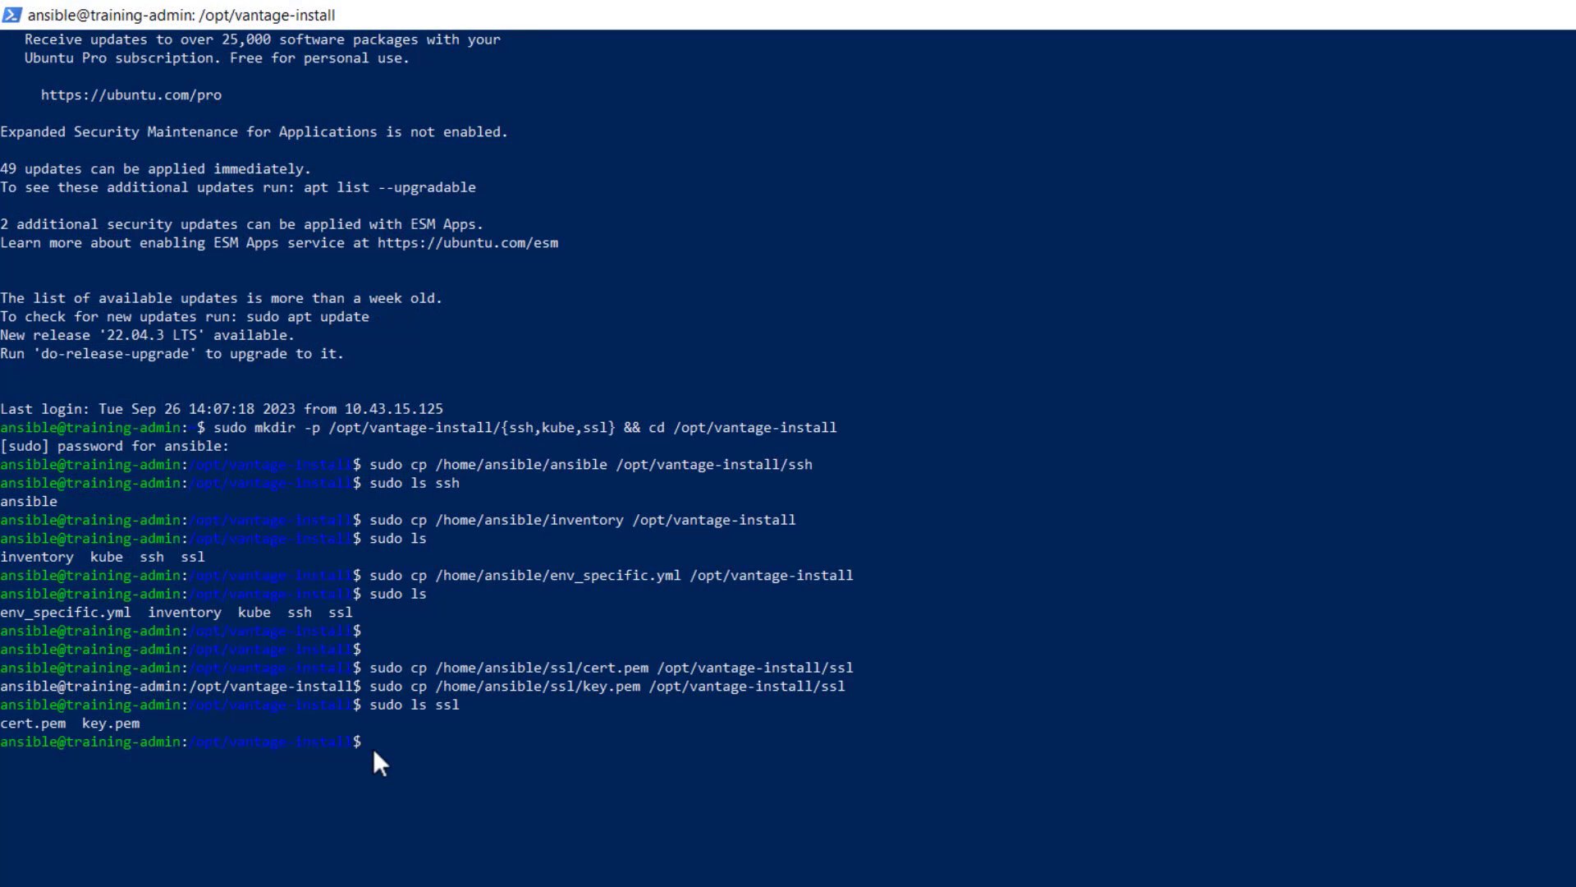
# Step: In the terminal, copy /home/ansible/import_images.sh to /opt/vantage-install with sudo
pyautogui.write('cp /home/ansible/imp')
pyautogui.press('Tab')
pyautogui.write('/opt/vantage-install')
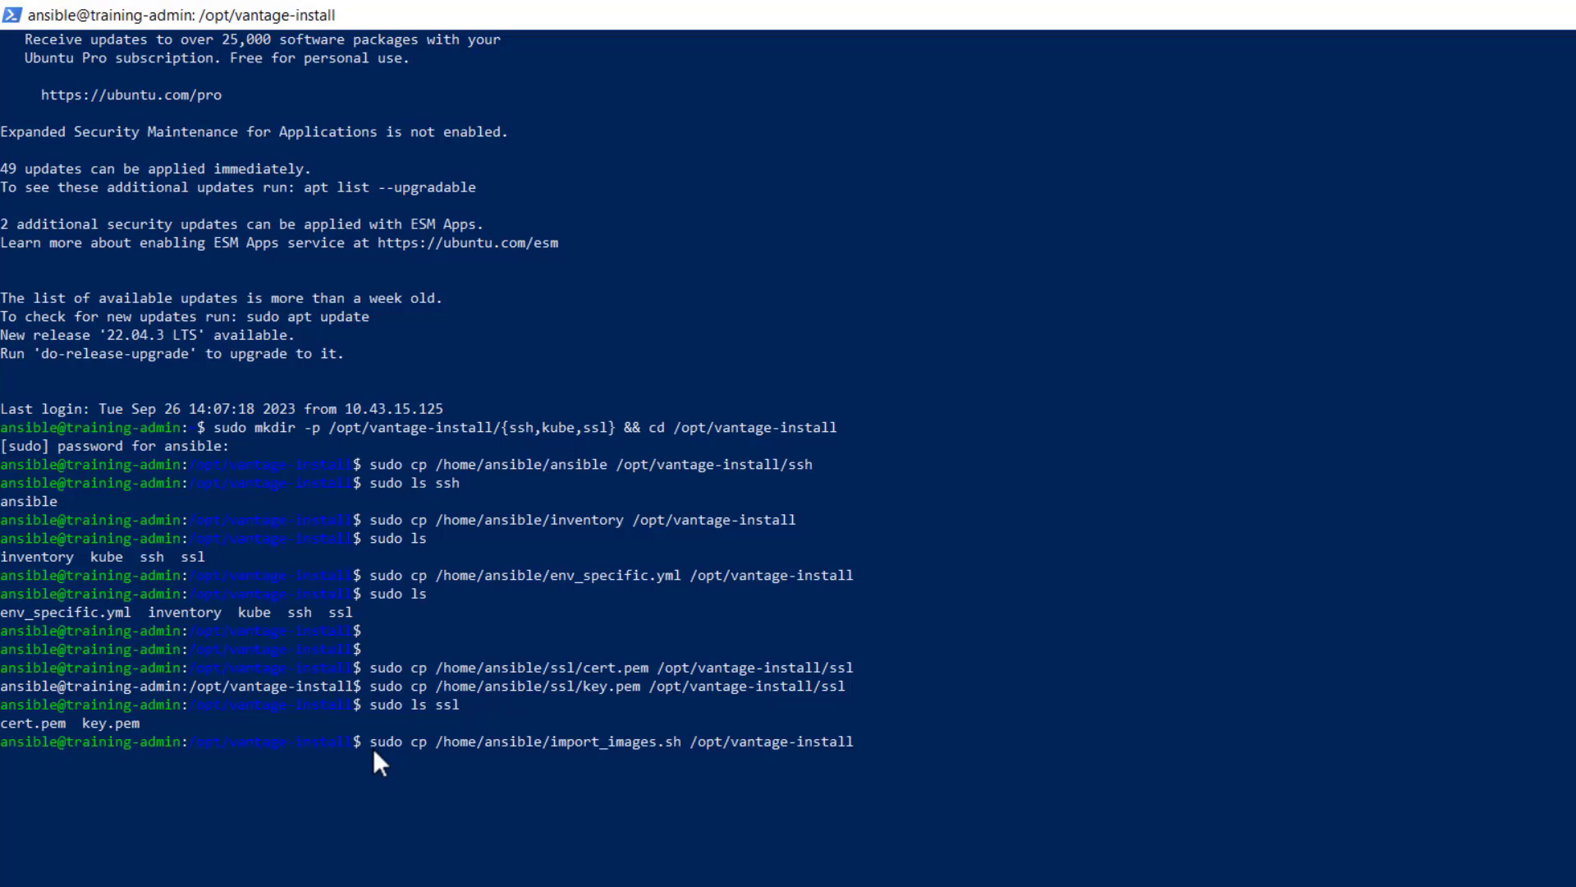
pyautogui.press('Return')
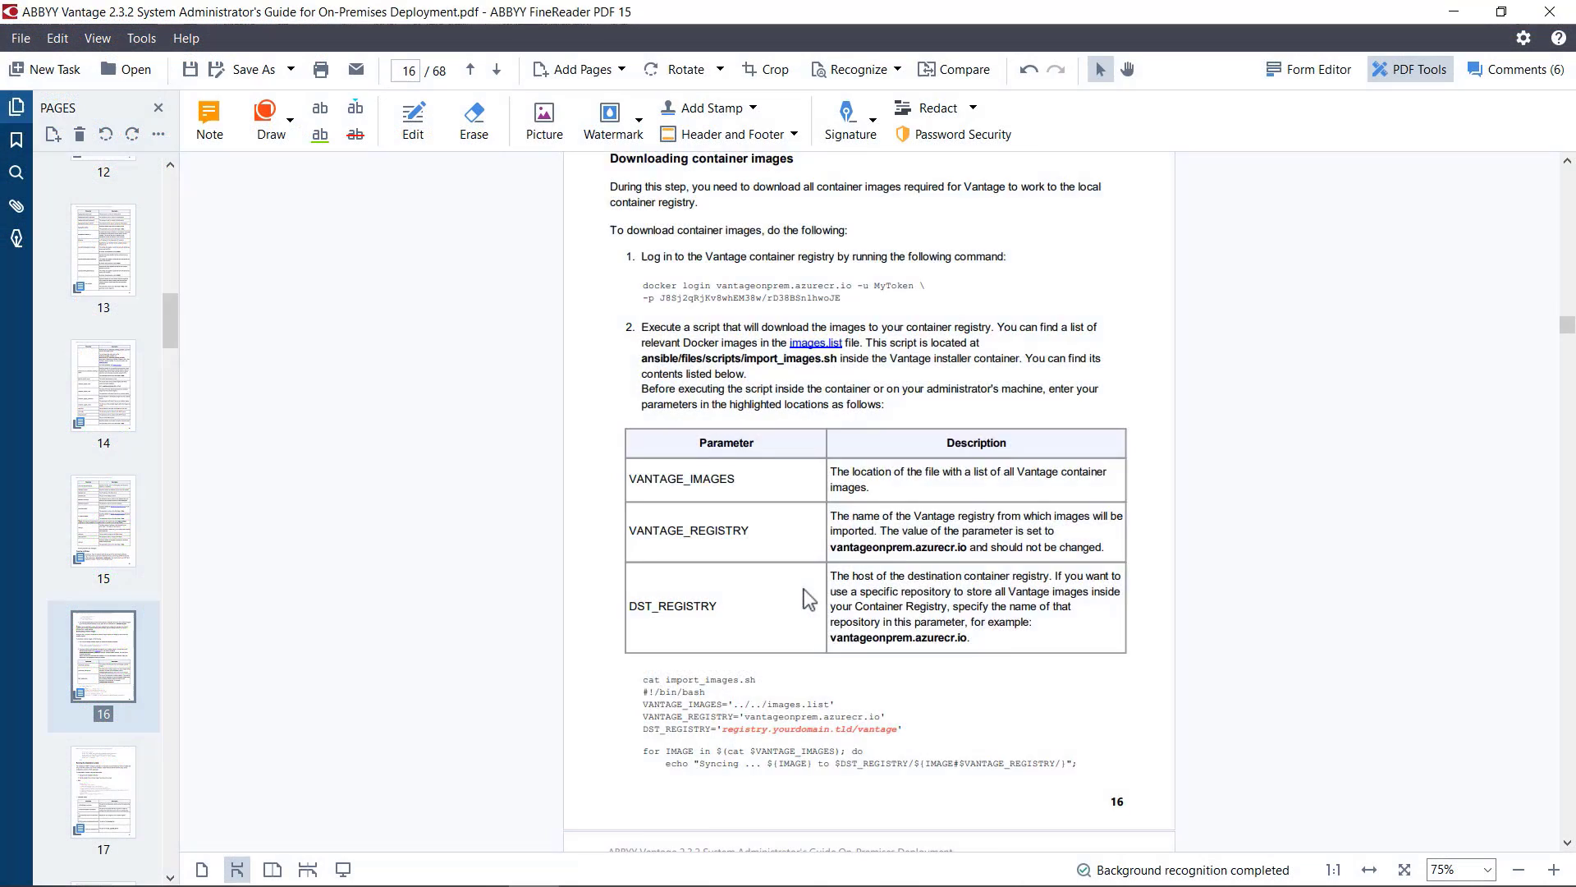
# Step: Select the docker login command for vantageonprem.azurecr.io in the guide's Downloading container images section
pyautogui.scroll(3, 809, 599)
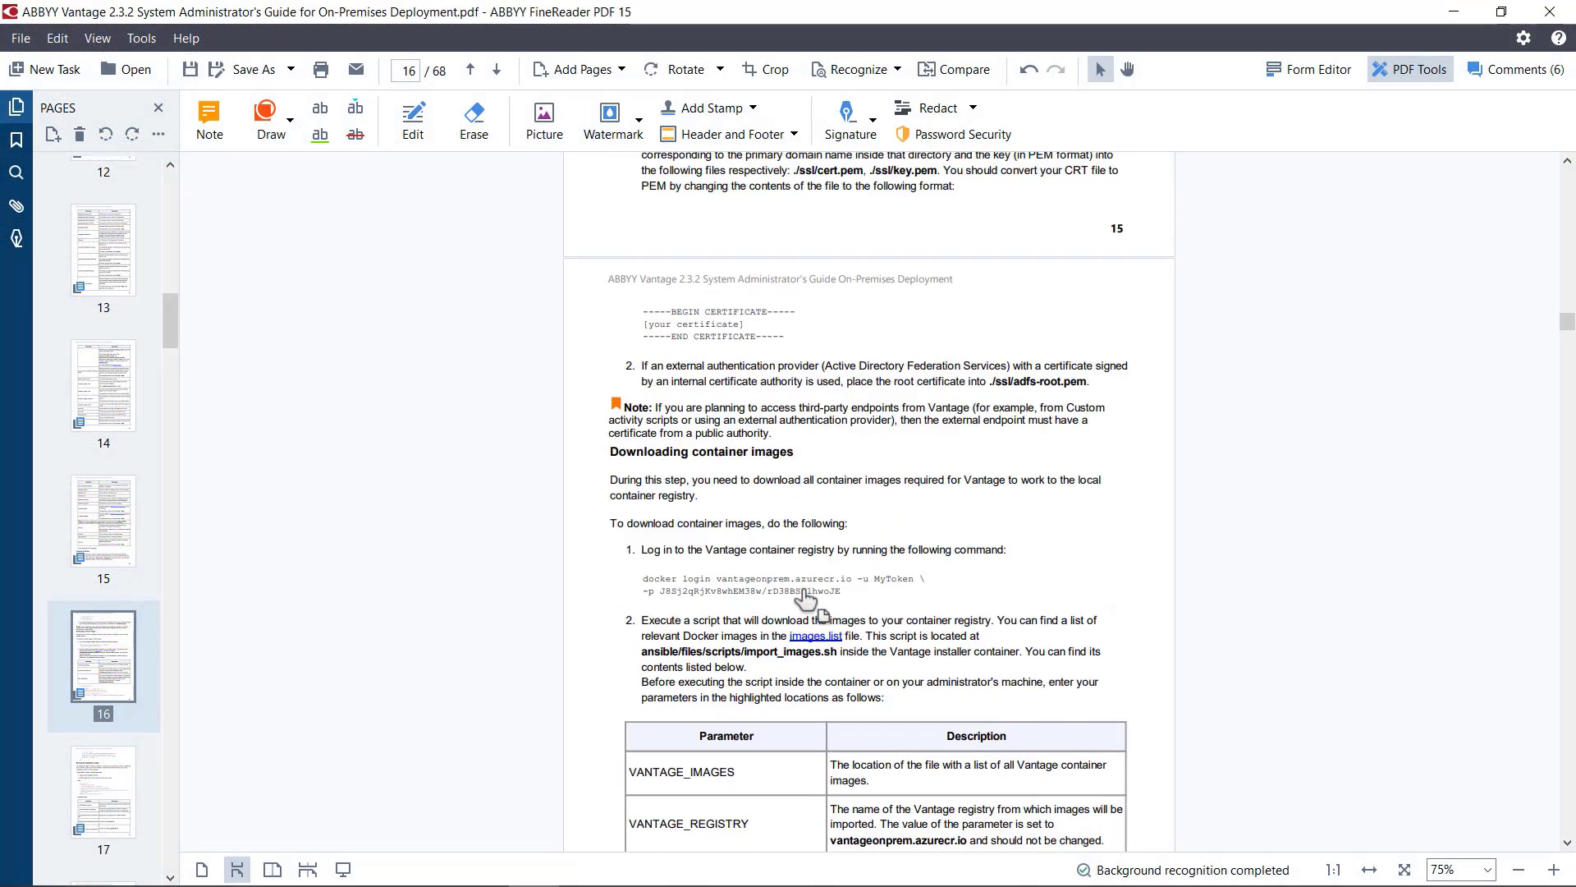
pyautogui.tripleClick(837, 592)
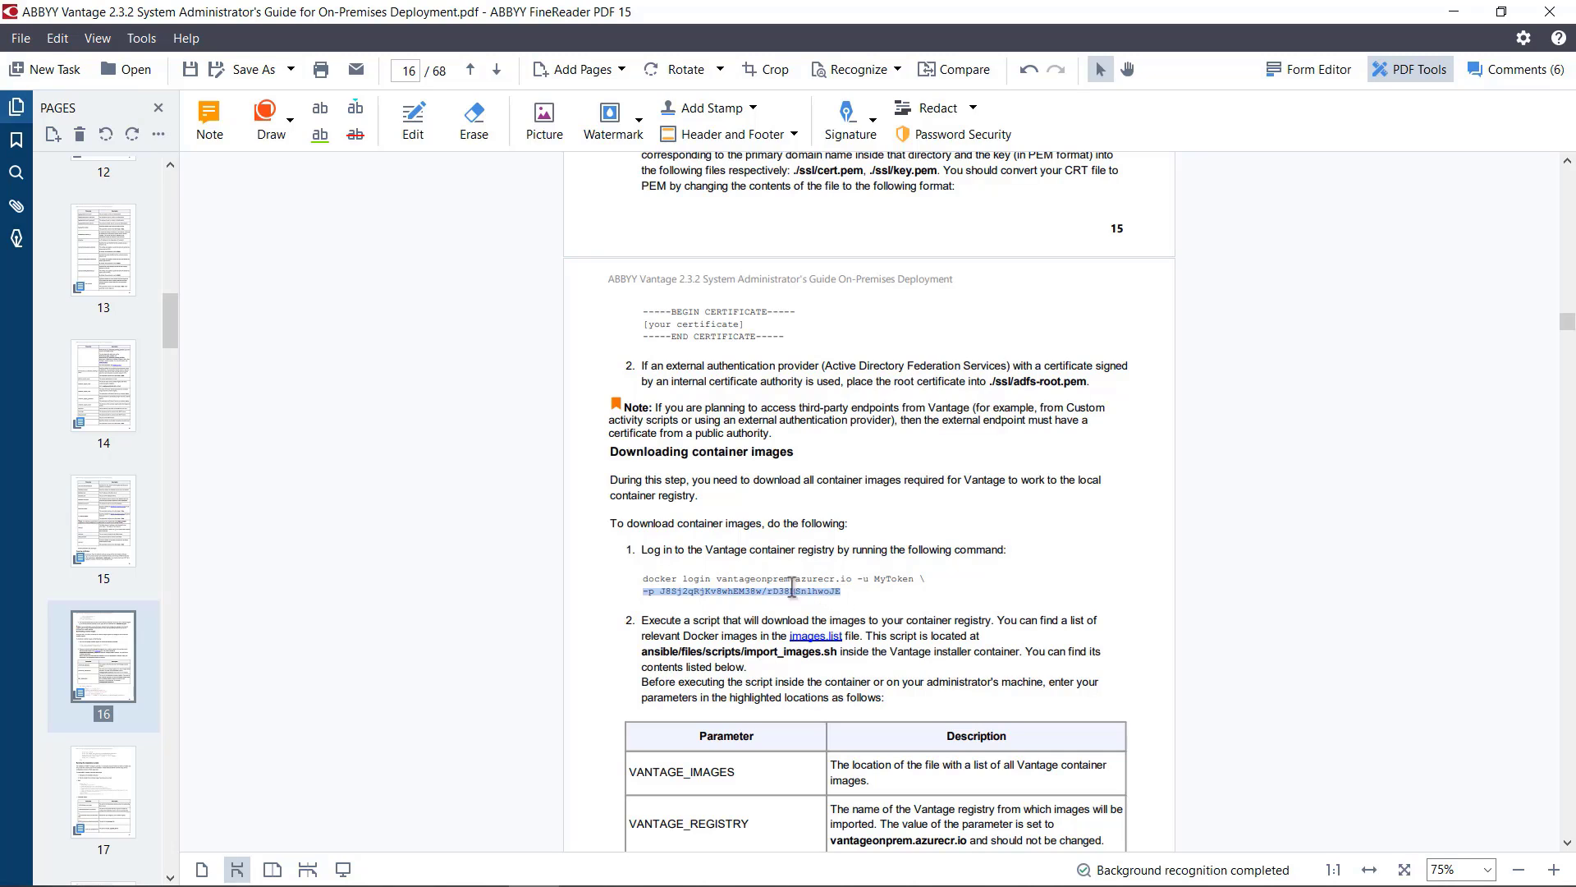
pyautogui.moveTo(685, 586); pyautogui.dragTo(640, 582)
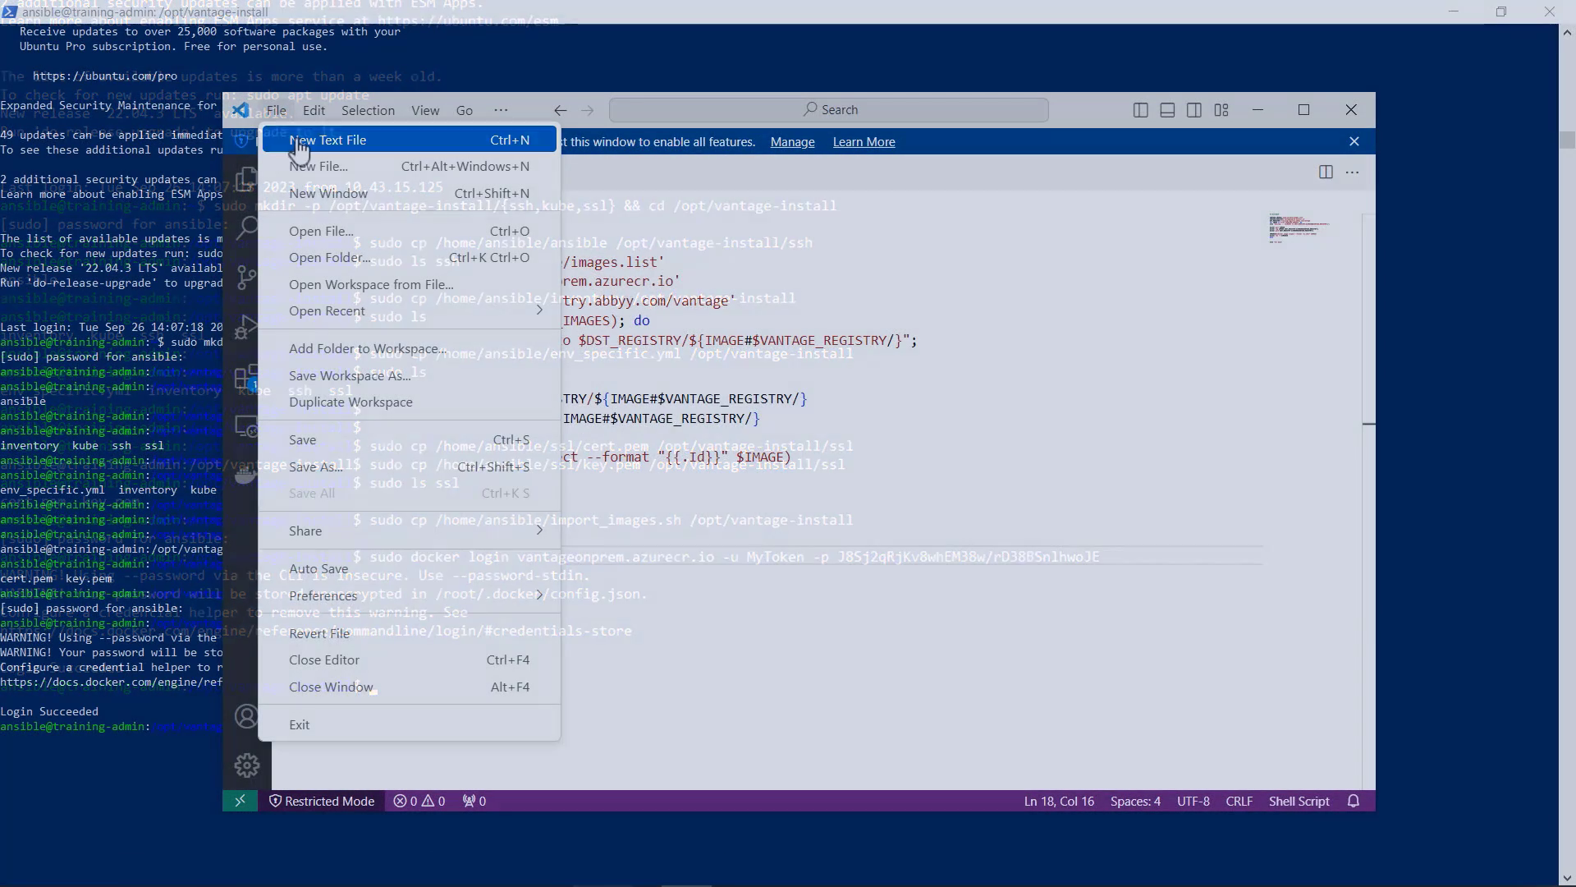
# Step: Paste the docker login command with its password into a new VS Code text file, remove the backslash, and set the registry to training-registry.abbyy.com
pyautogui.click(328, 131)
pyautogui.write('docker login vantageonprem.azurecr.io -u MyToken -p J8Sj2qRjKv8whEM38w/rD38BSnlhwoJE')
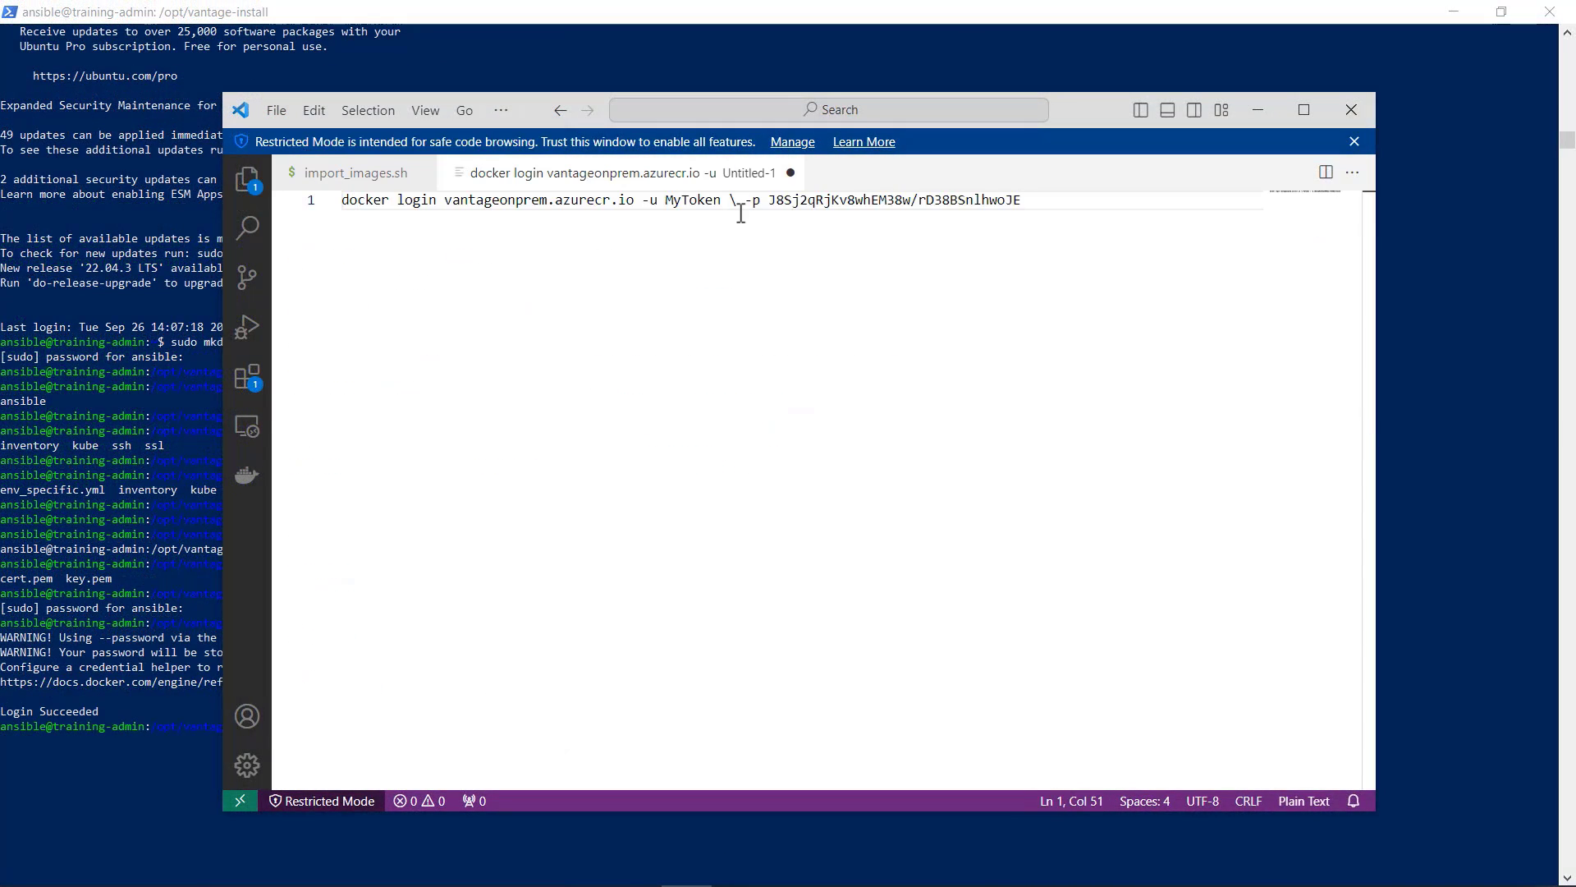
pyautogui.click(724, 200)
pyautogui.moveTo(634, 199); pyautogui.dragTo(444, 199)
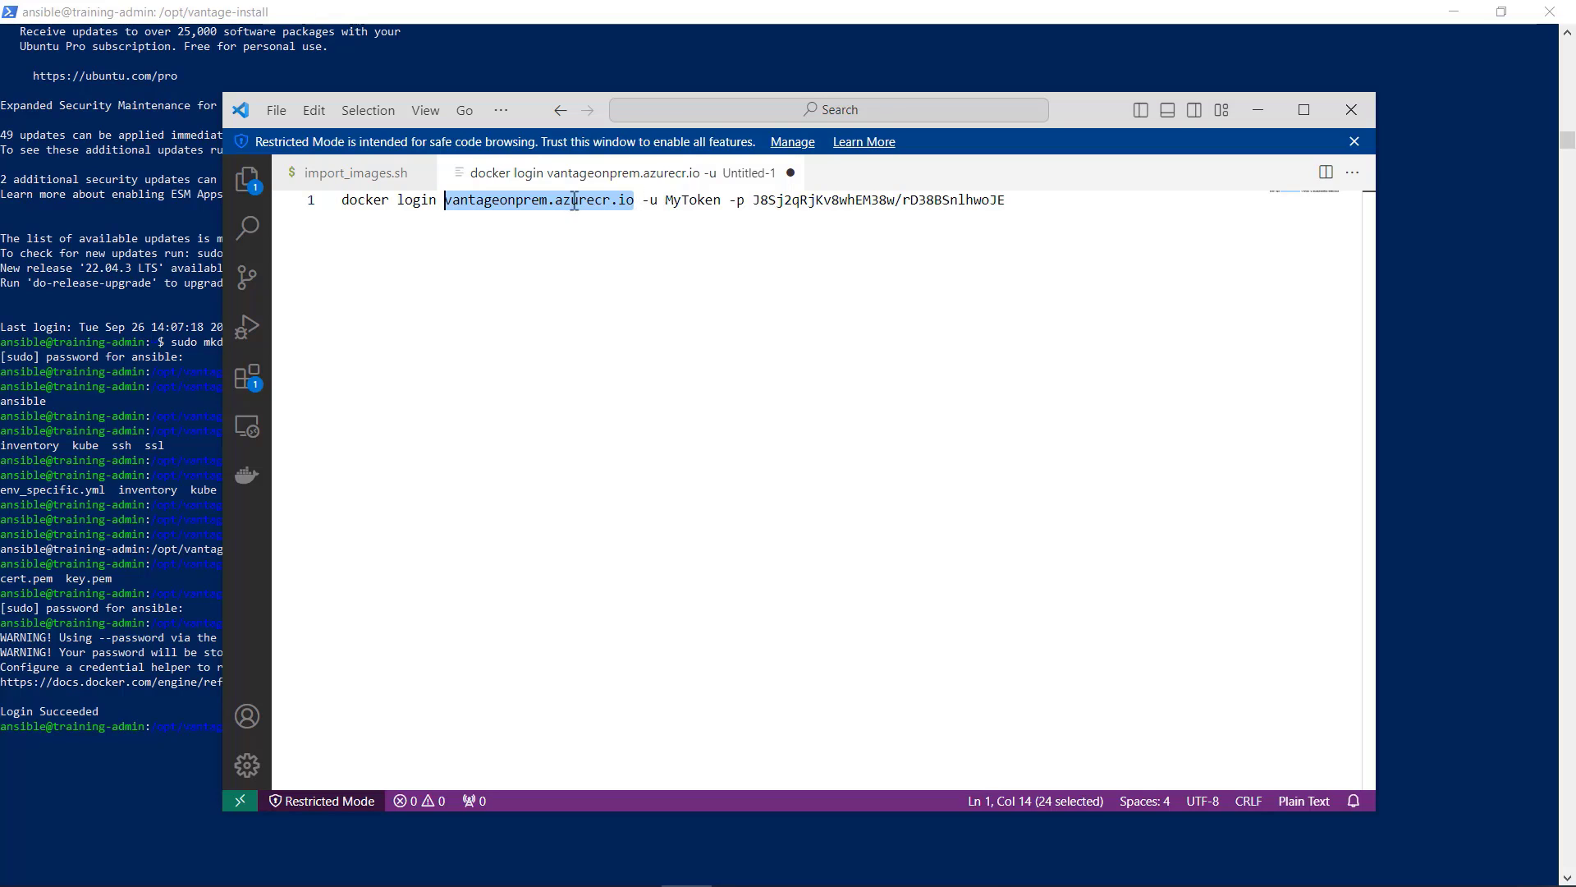
pyautogui.write('training-registry.abbyy.com')
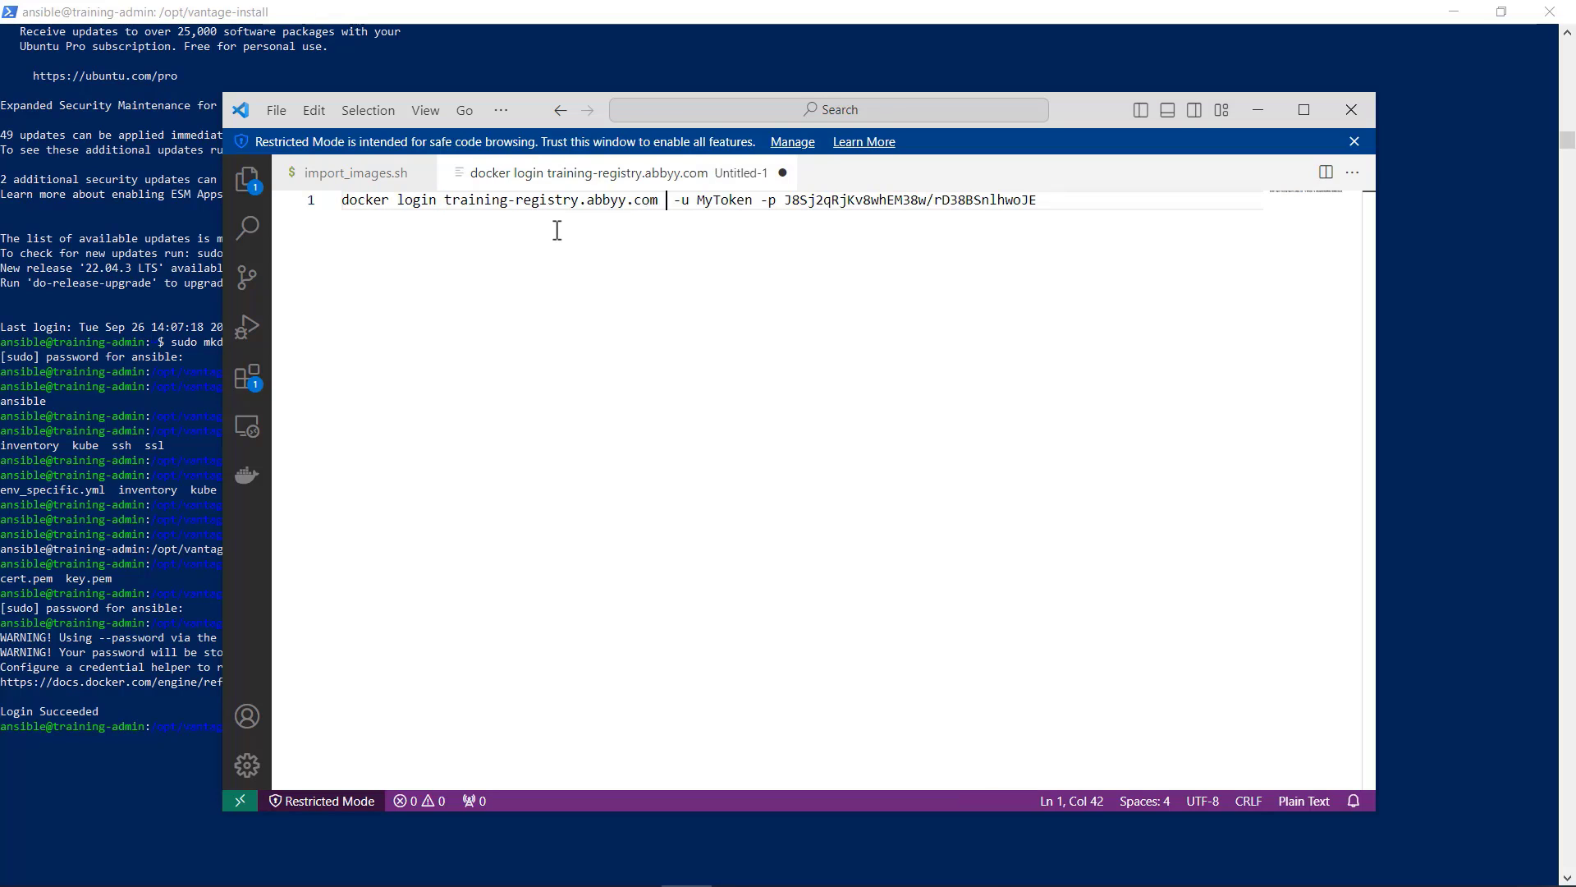
pyautogui.press('BackSpace')
# Step: Change the login command's user name to admin and its password to the training registry's password
pyautogui.moveTo(745, 200); pyautogui.dragTo(692, 201)
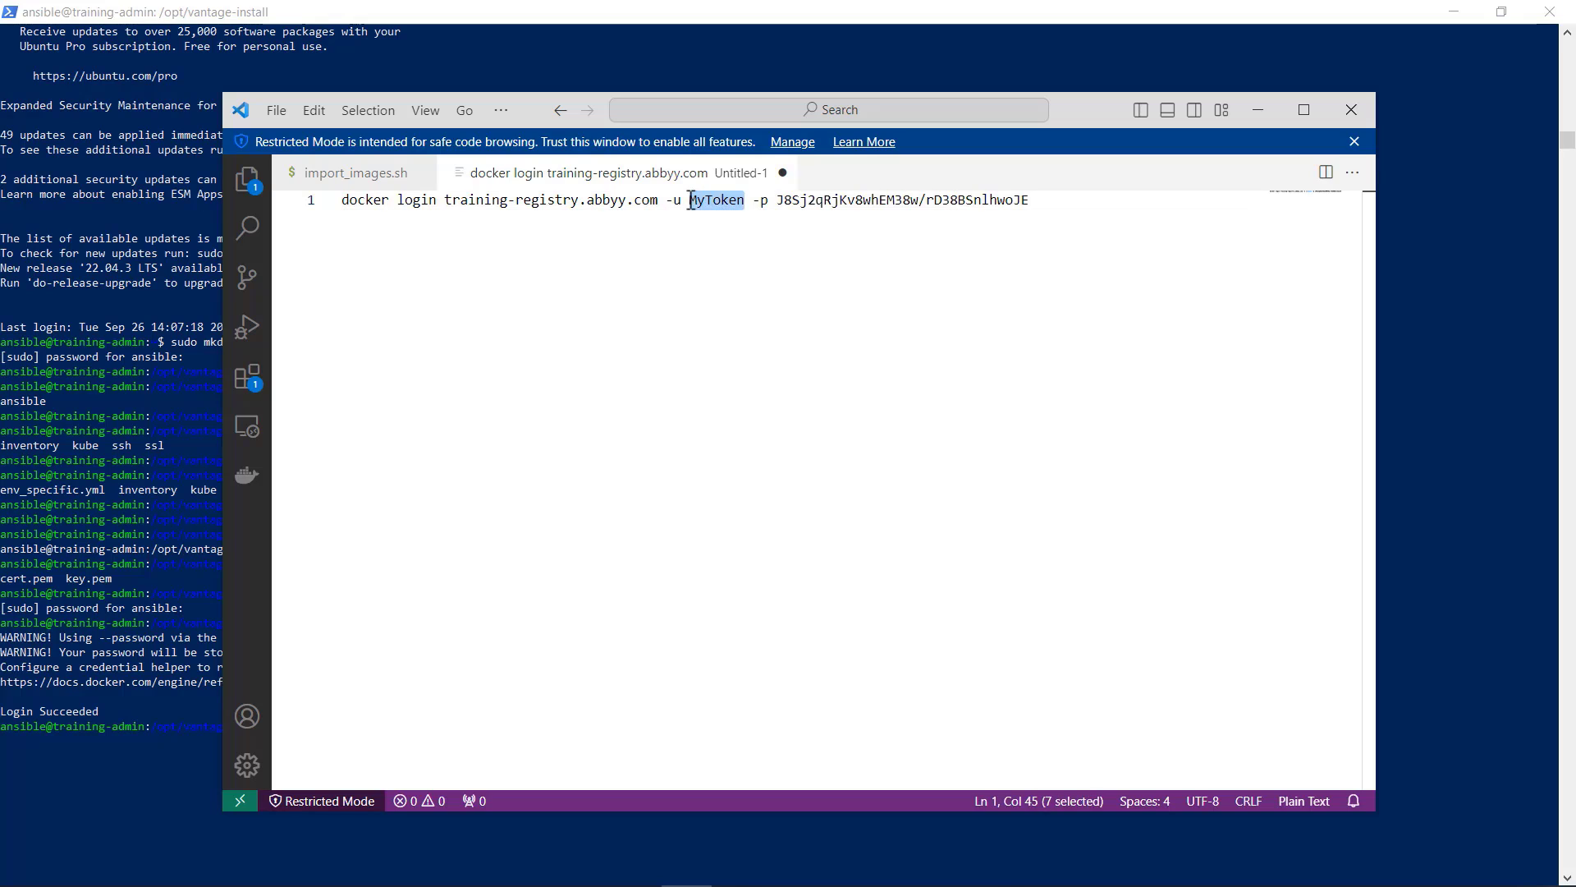
pyautogui.write('admin')
pyautogui.moveTo(1017, 200); pyautogui.dragTo(348, 199)
pyautogui.press('BackSpace')
pyautogui.hotkey('ctrl', 'v')
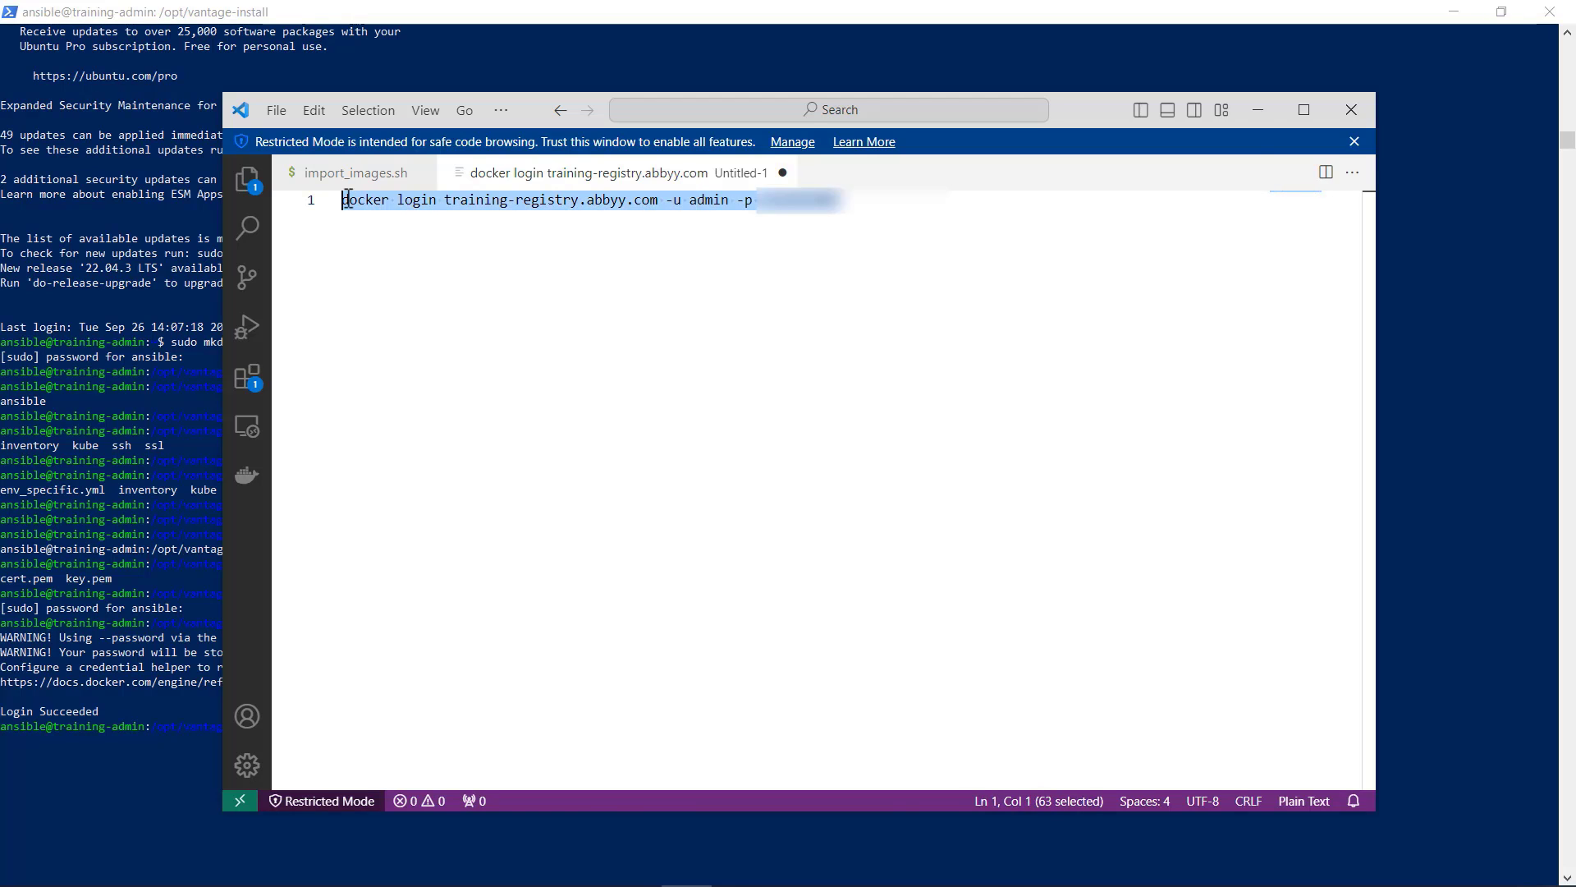
# Step: In the terminal, run the docker login command for training-registry.abbyy.com with sudo, as user admin with the registry password
pyautogui.click(1257, 109)
pyautogui.click(294, 727)
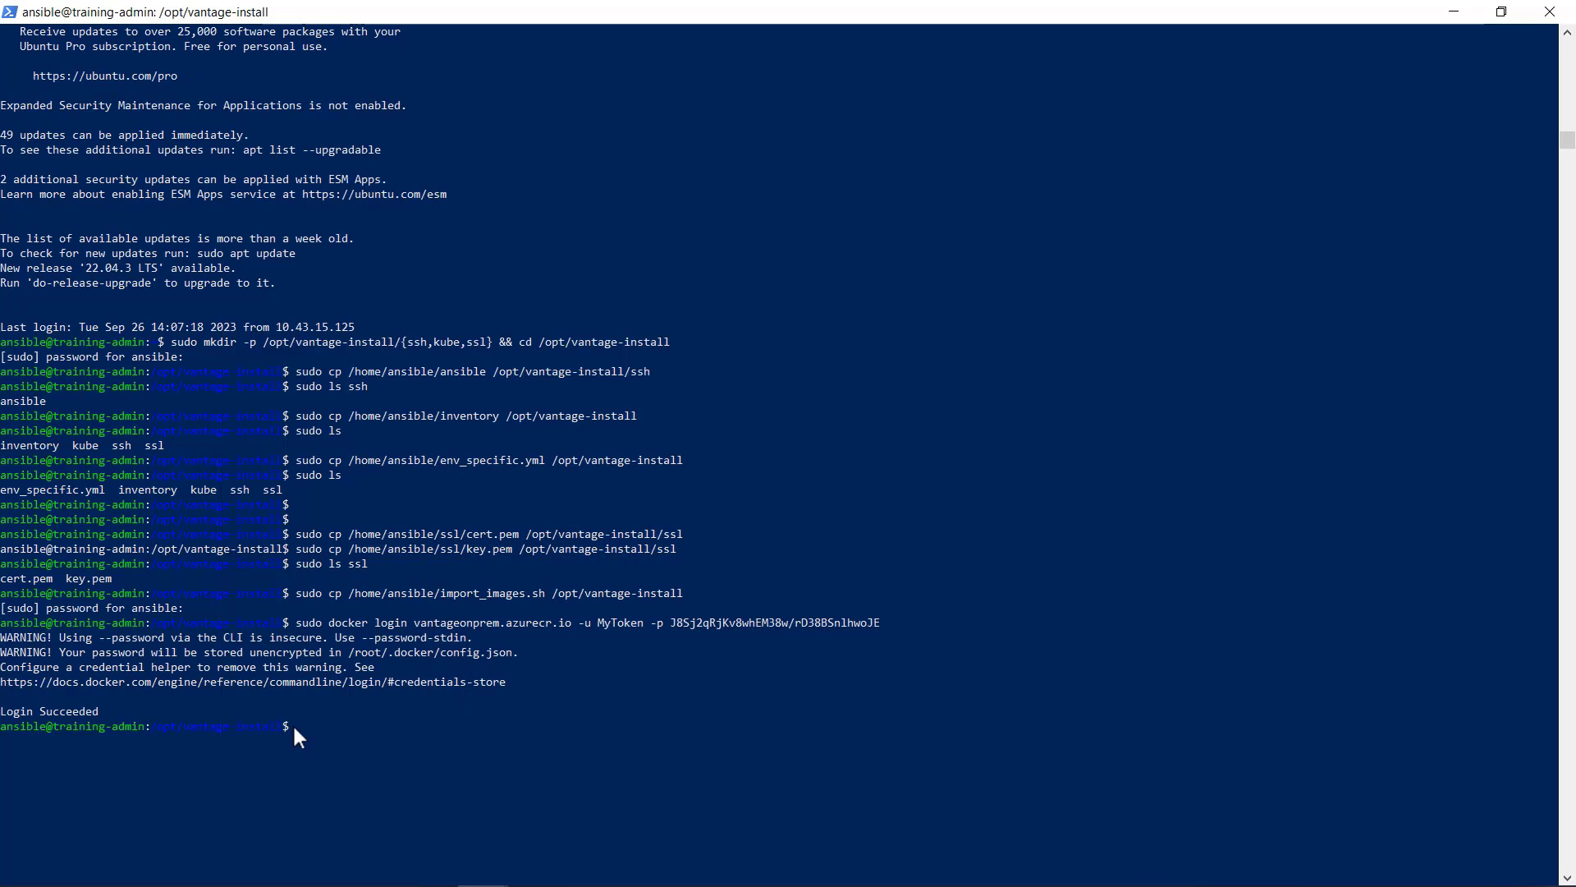
pyautogui.write('sudo')
pyautogui.hotkey('ctrl', 'v')
pyautogui.press('Return')
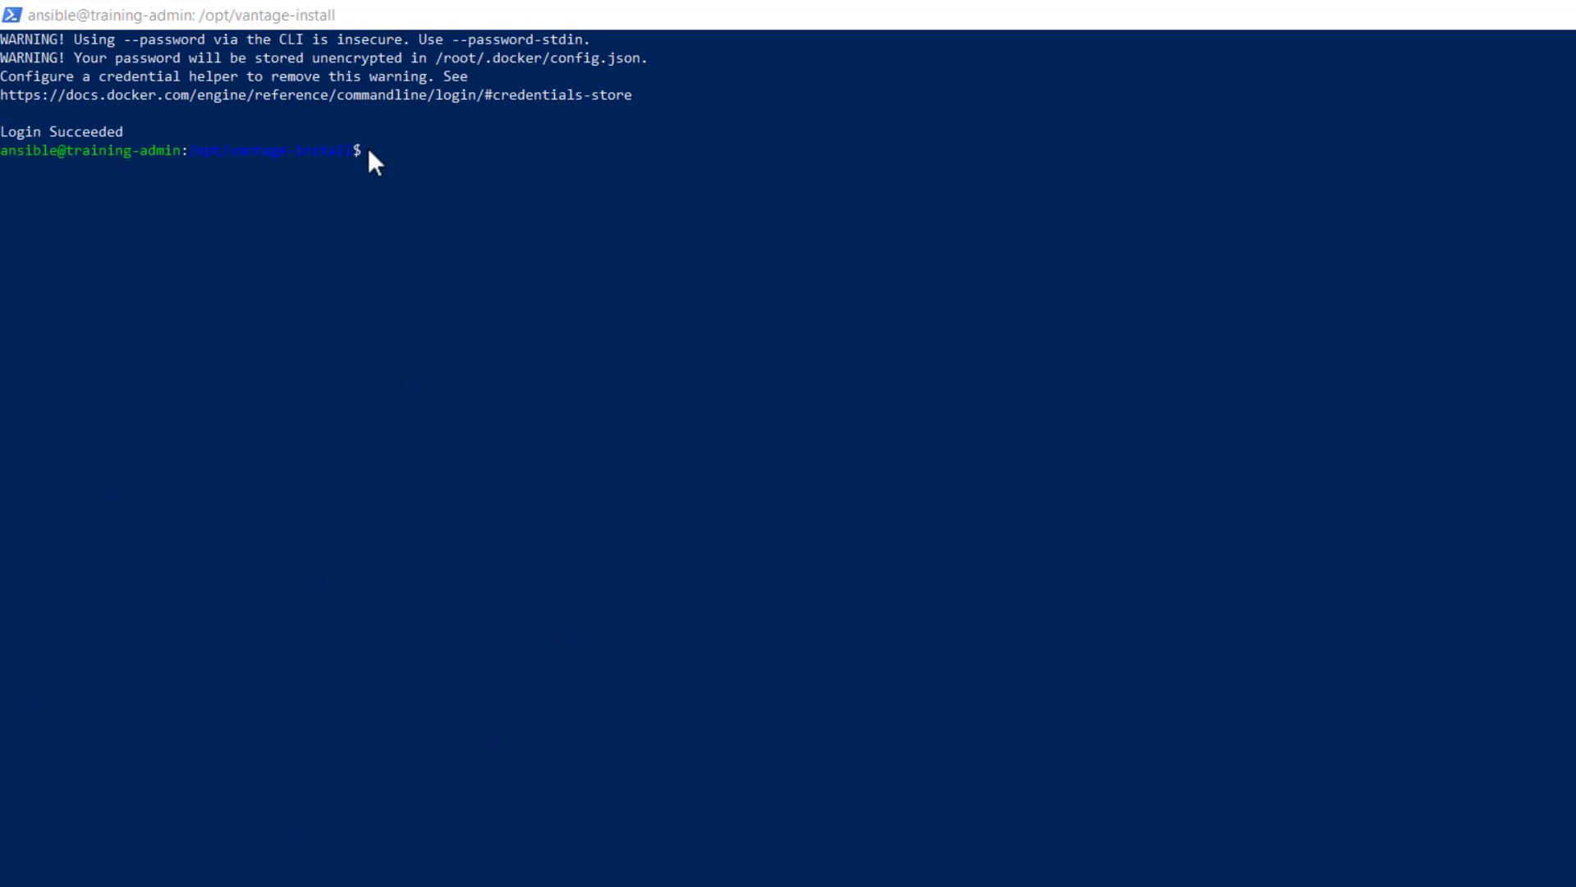
# Step: Run the import_images.sh script with sudo bash to transfer the Vantage images to the training registry
pyautogui.click(371, 149)
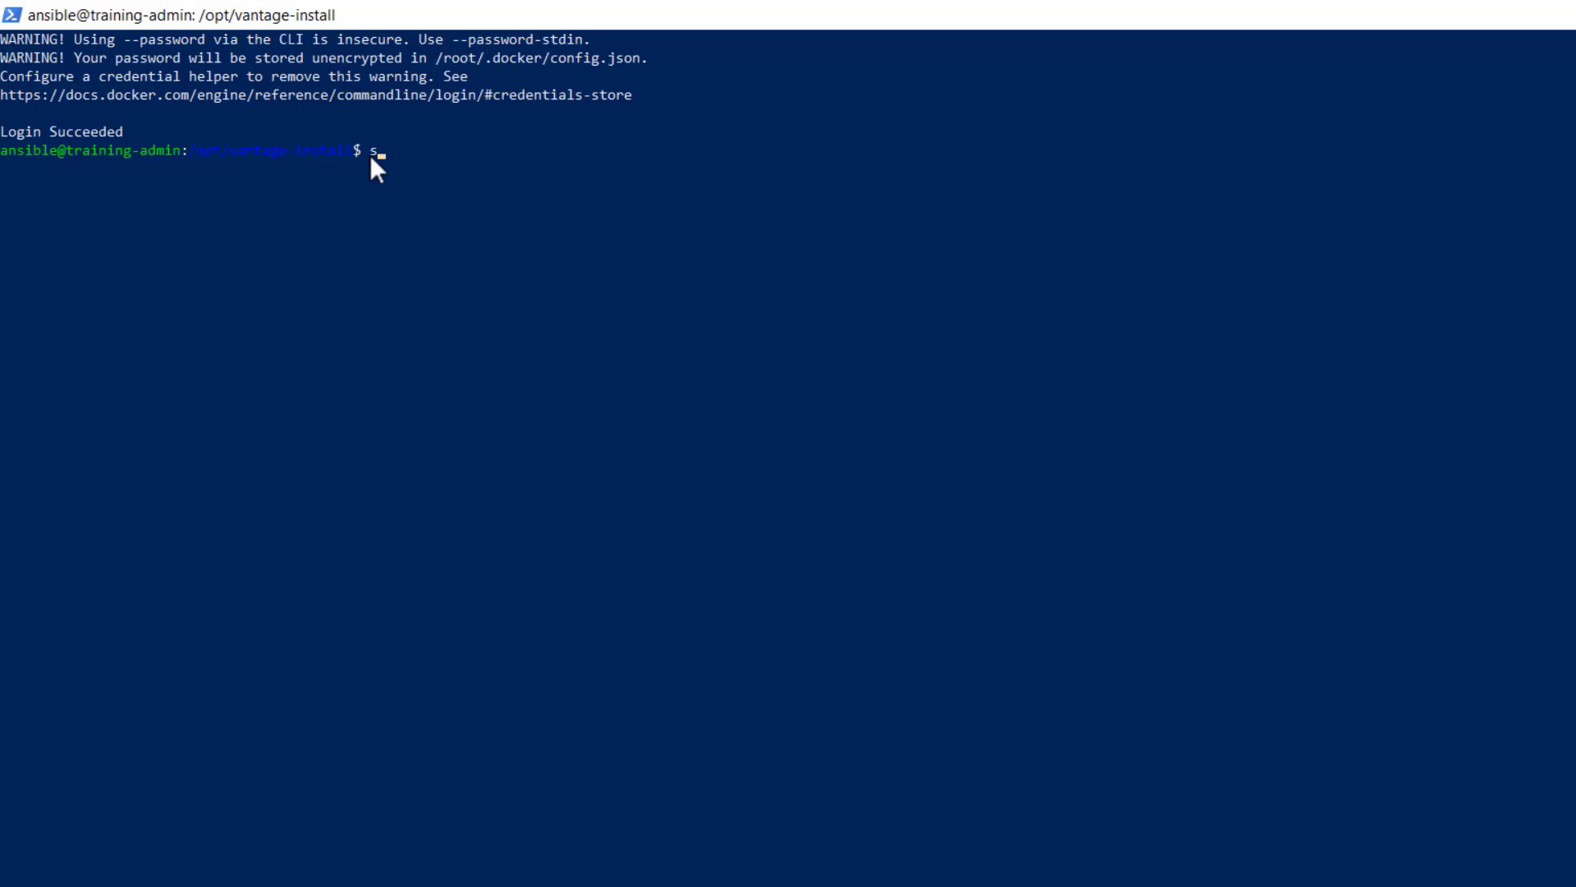
pyautogui.write('sudo bash im')
pyautogui.press('Tab')
pyautogui.press('Return')
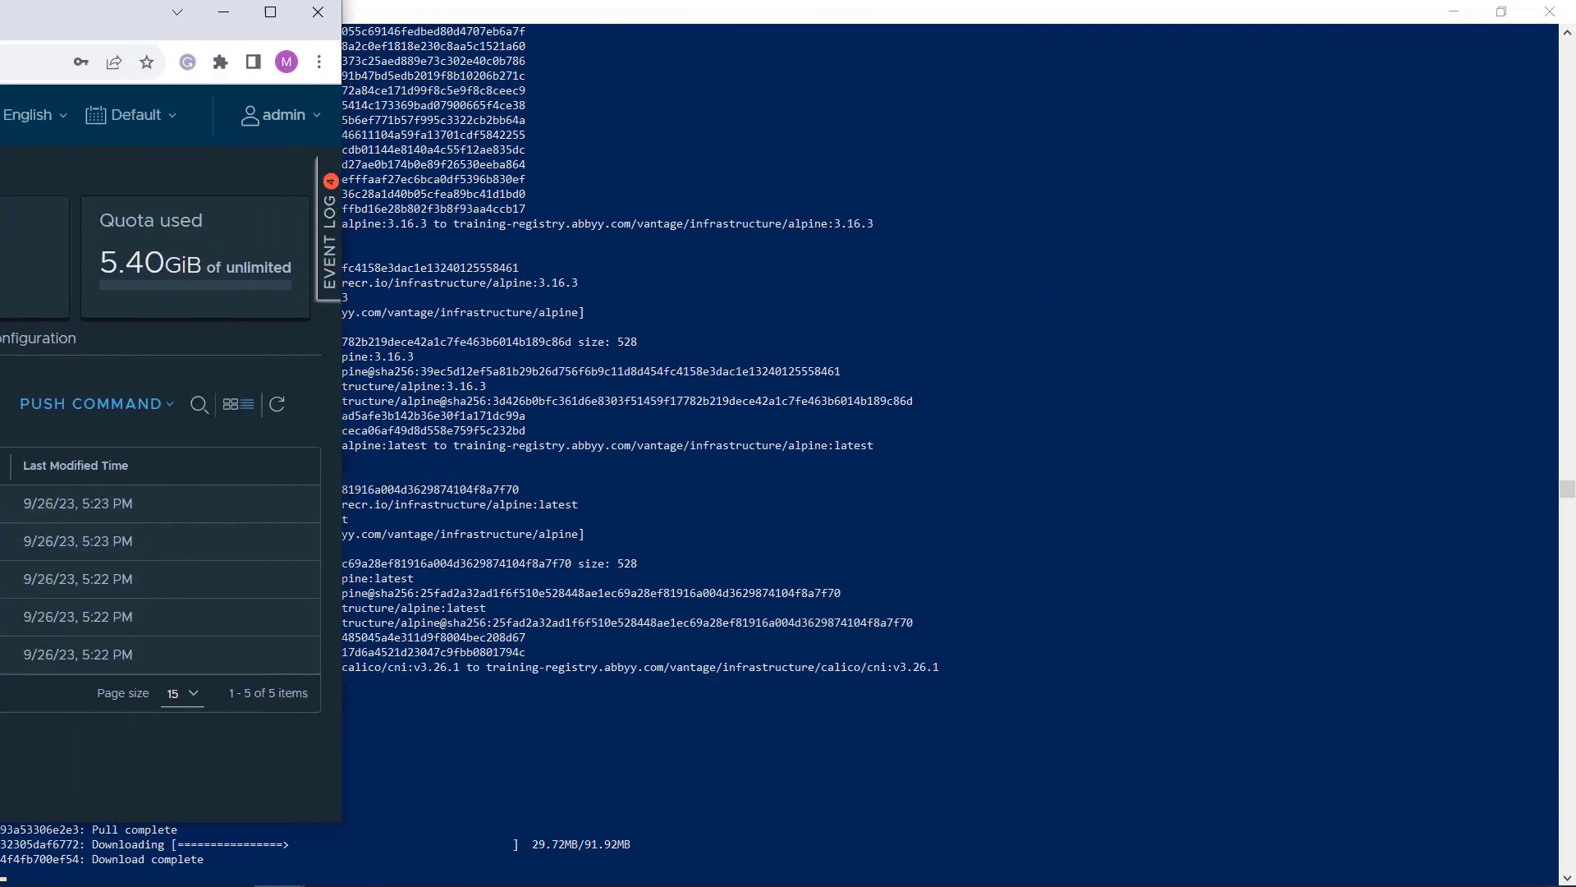
# Step: Switch to Harbor in the browser and reload the vantage project's repository list to check the import progress
pyautogui.moveTo(0, 34); pyautogui.dragTo(413, 61)
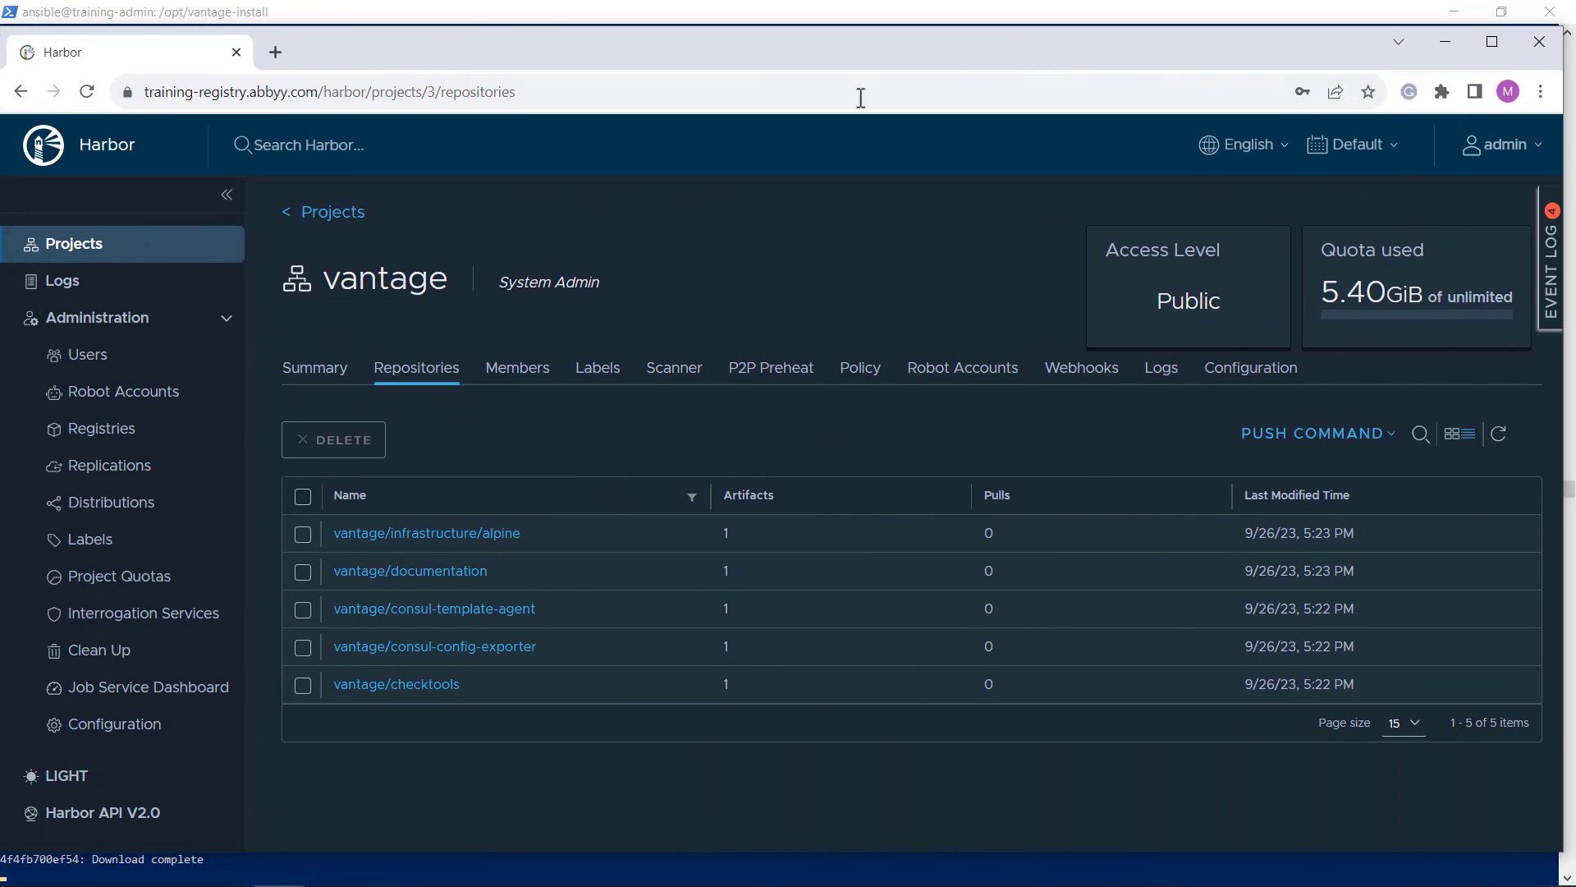
pyautogui.click(1493, 42)
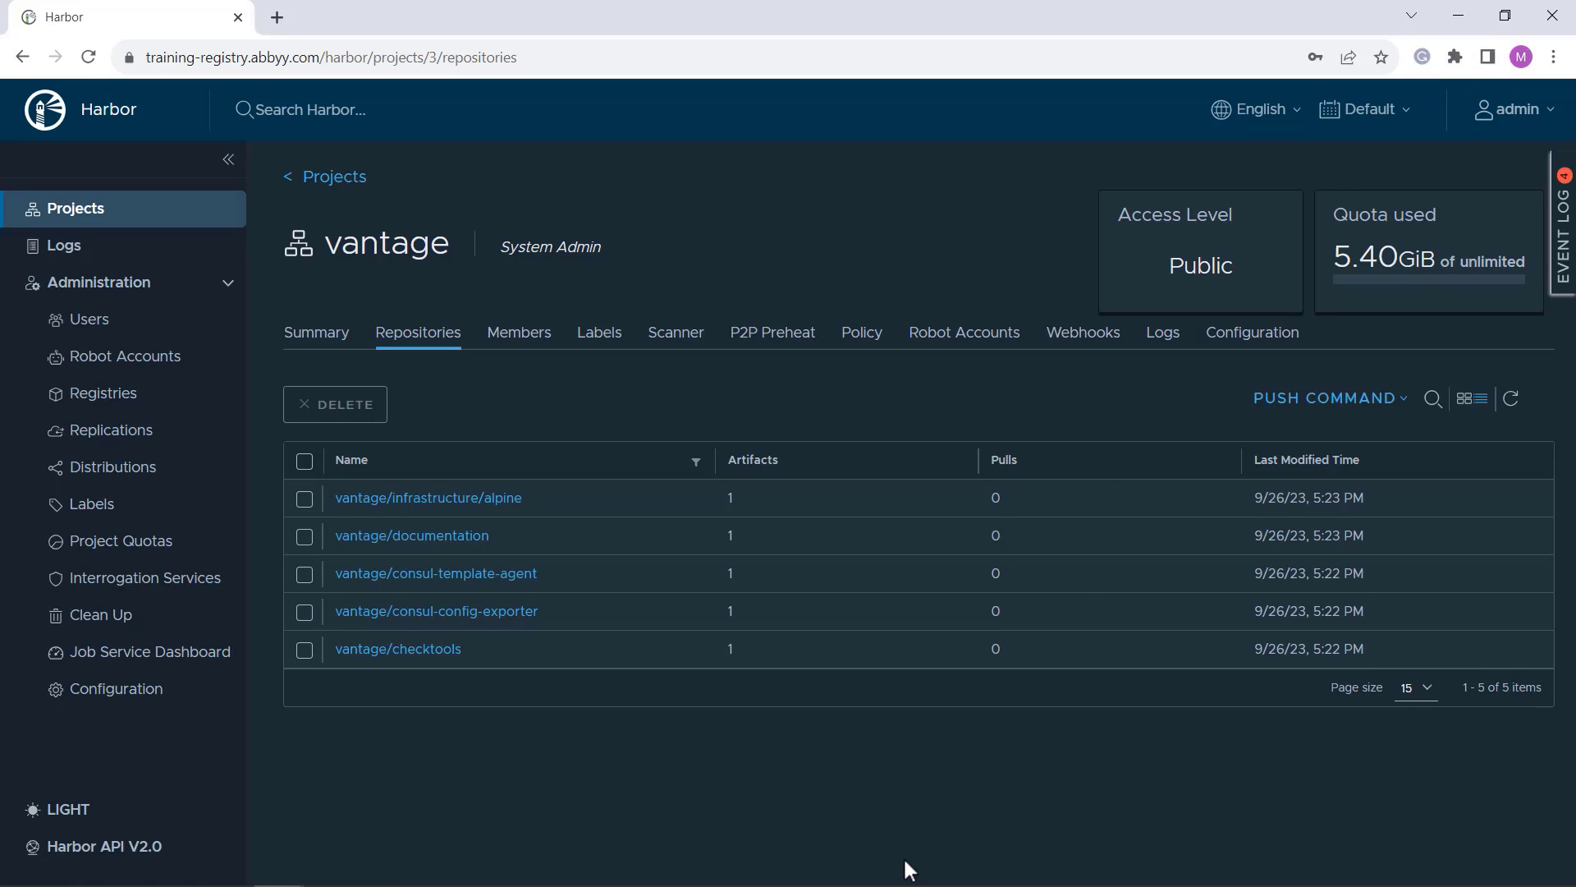
pyautogui.click(88, 58)
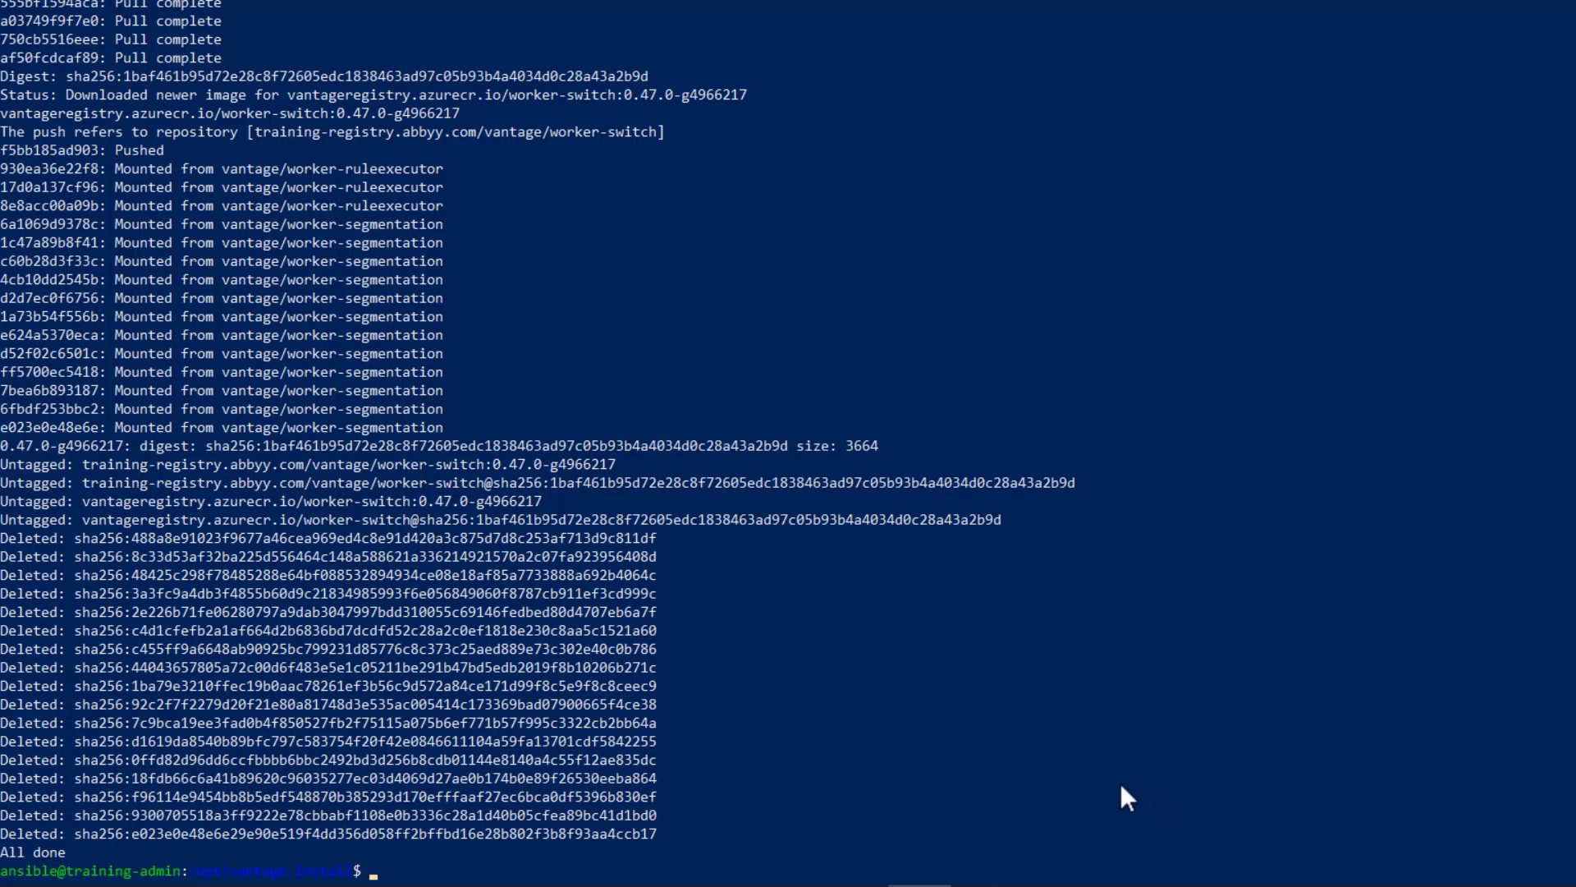
pyautogui.press('Return')
pyautogui.press('Return')
pyautogui.press('Return')
pyautogui.press('Return')
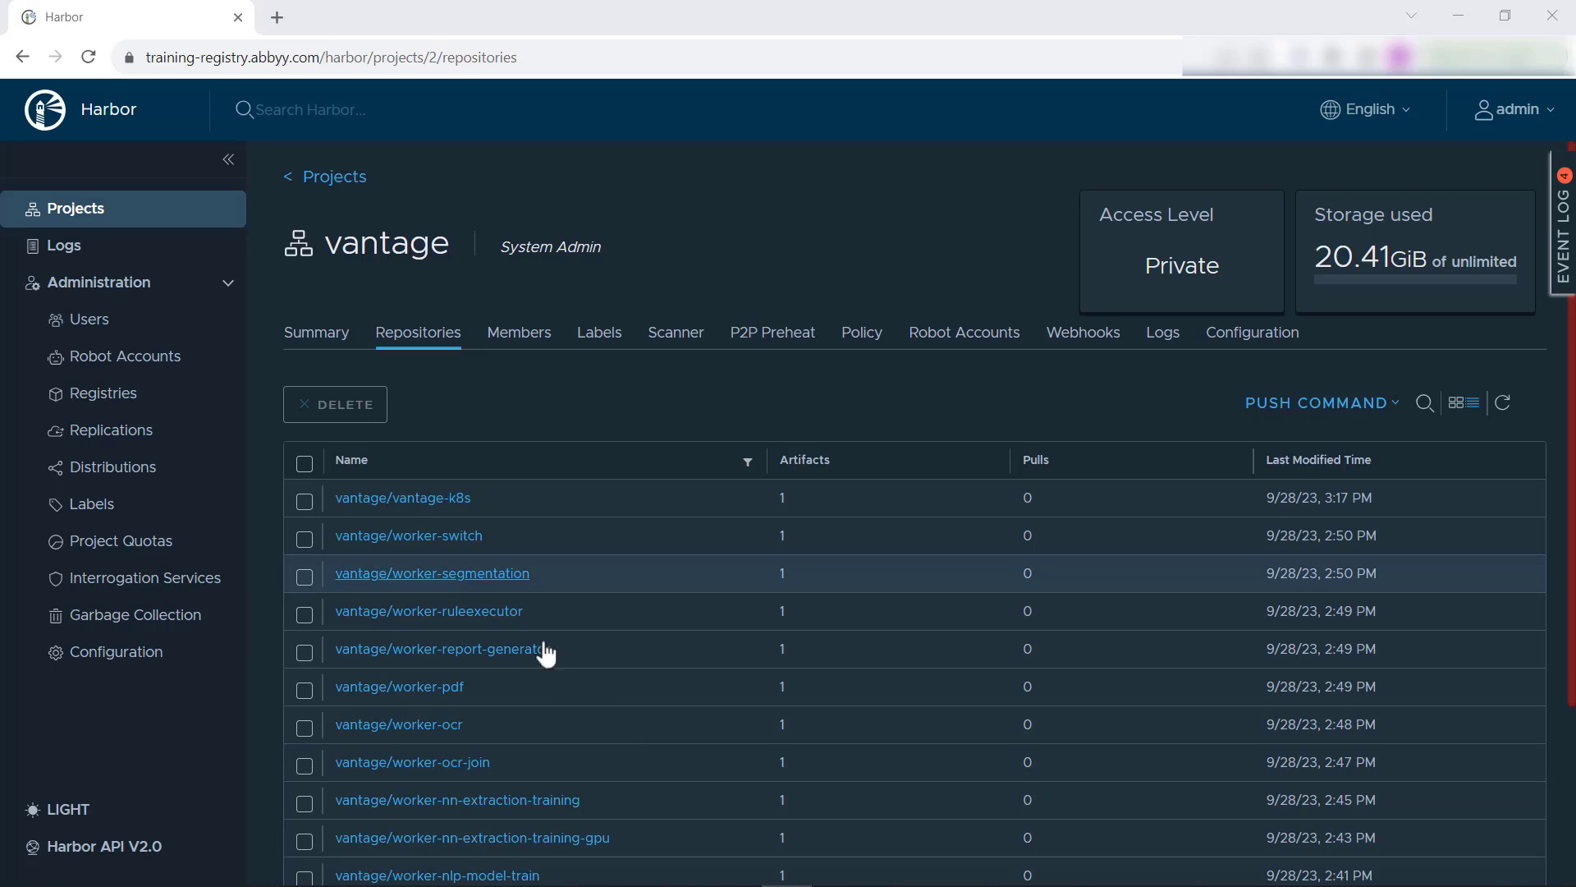
# Step: In Harbor, open the vantage-k8s repository of the vantage project and check its artifact's tag
pyautogui.click(432, 513)
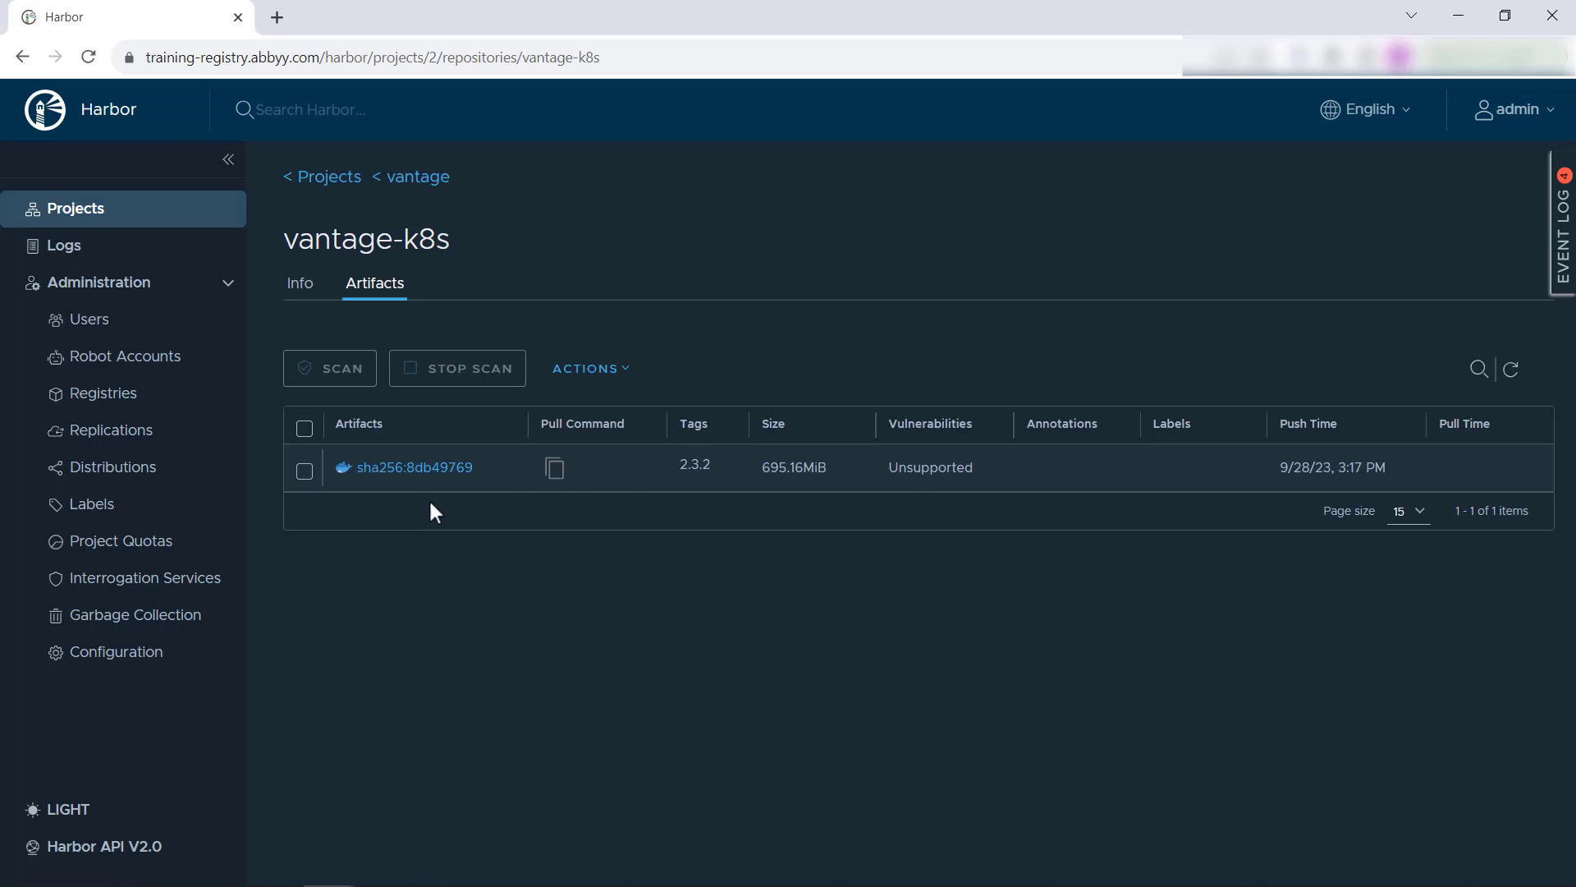
pyautogui.moveTo(699, 475)
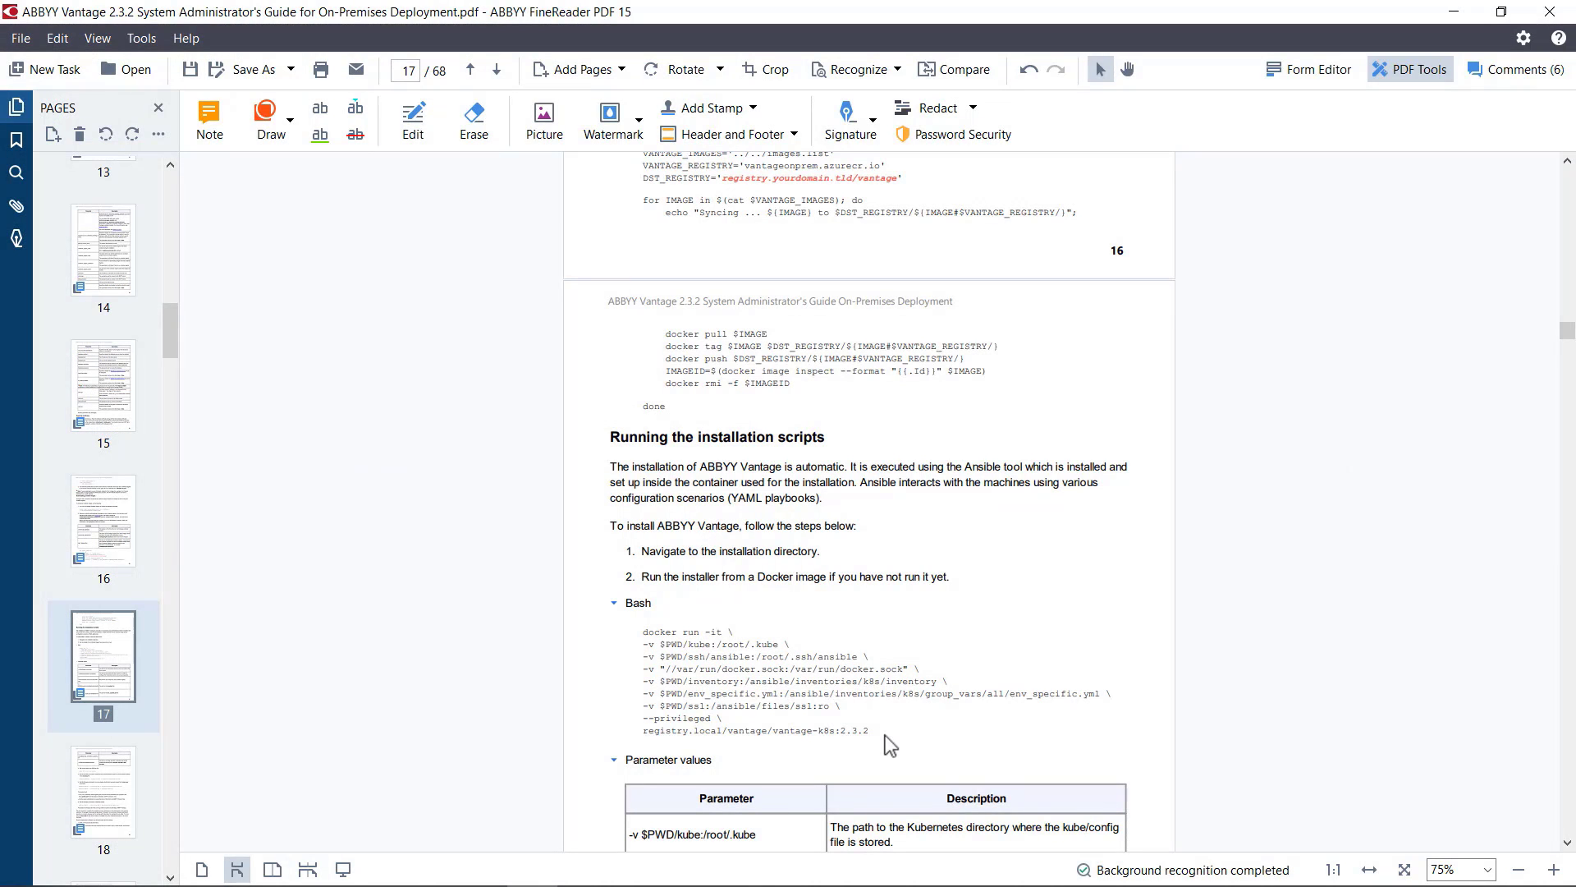
# Step: Copy the docker run command from the guide's "Running the installation scripts" section into the empty VS Code file
pyautogui.scroll(-3, 885, 735)
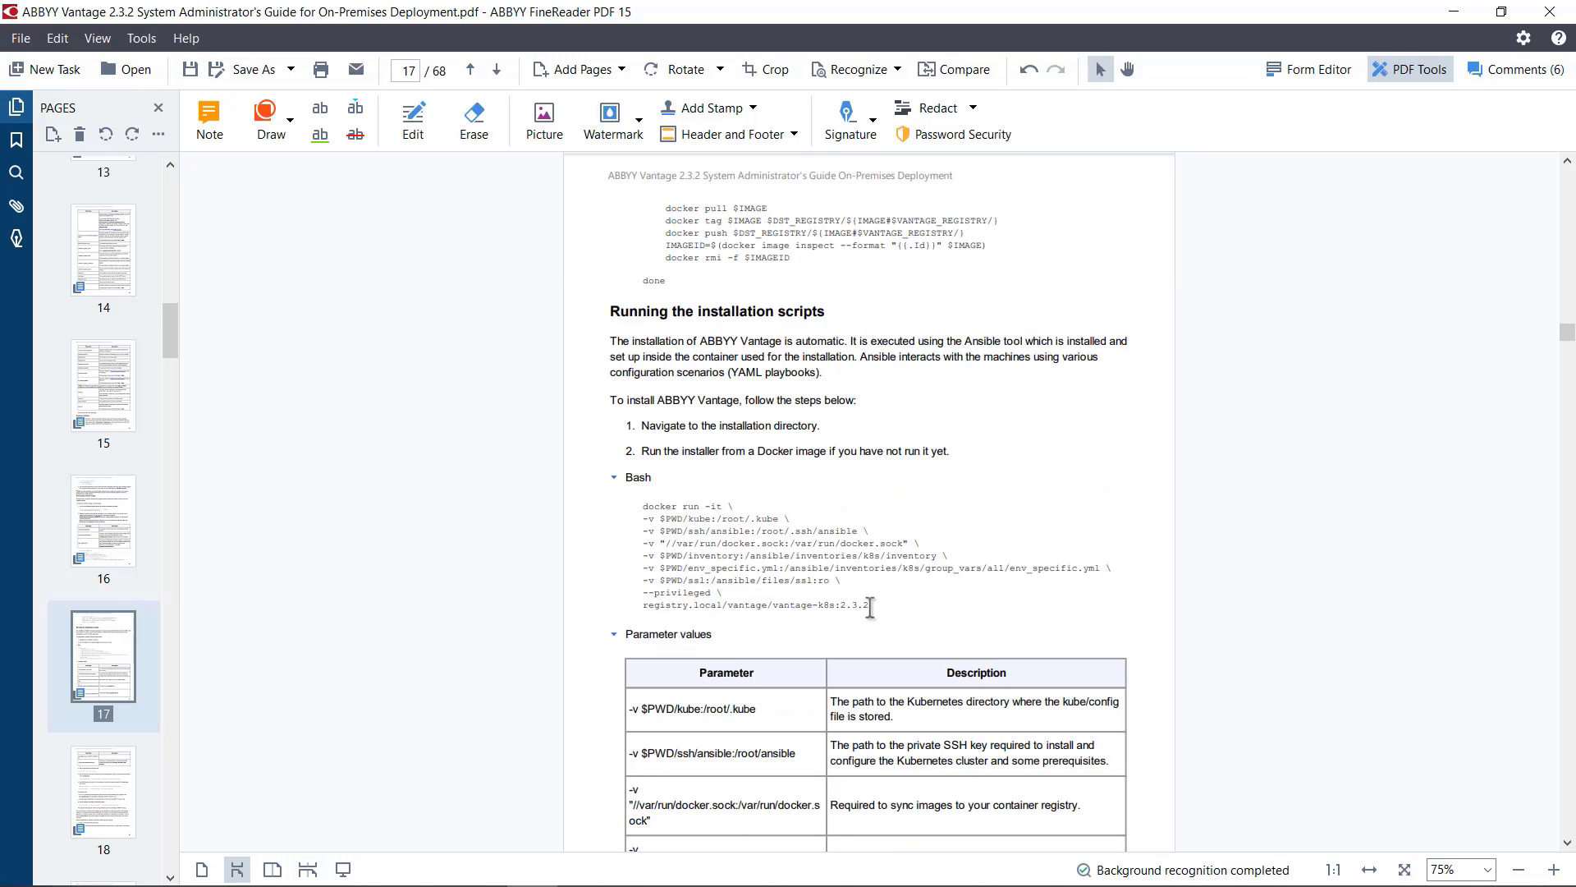
pyautogui.moveTo(871, 606); pyautogui.dragTo(644, 504)
pyautogui.hotkey('ctrl', 'c')
pyautogui.hotkey('alt', 'Tab')
pyautogui.rightClick(374, 204)
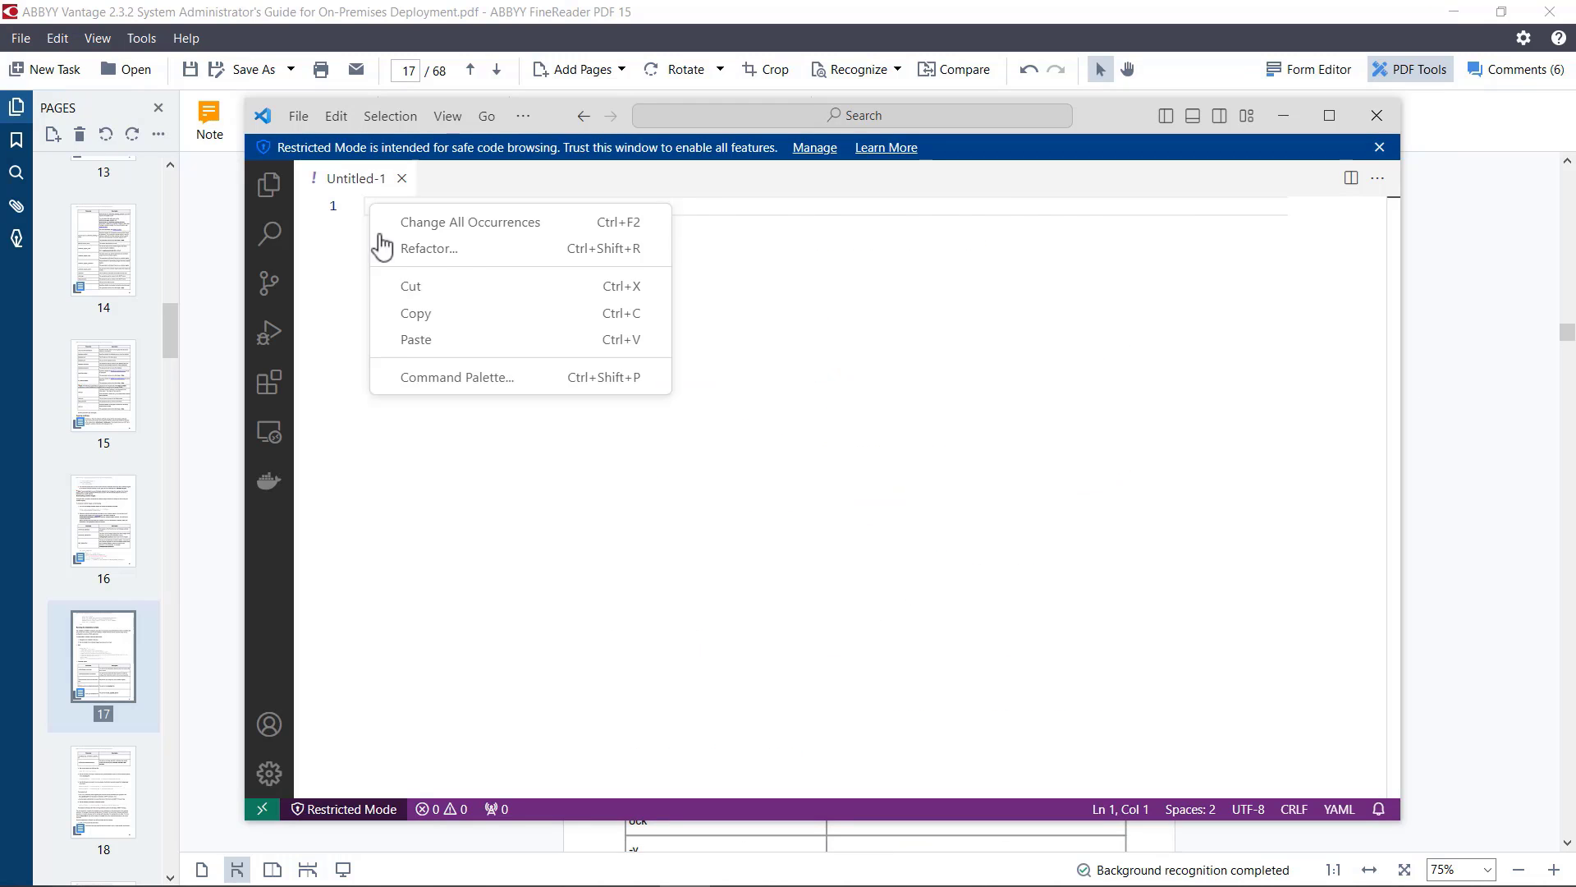
pyautogui.click(406, 337)
# Step: Remove all the line-continuation backslashes from the docker run command so that it forms one continuous line
pyautogui.click(491, 206)
pyautogui.click(688, 206)
pyautogui.press('BackSpace')
pyautogui.press('BackSpace')
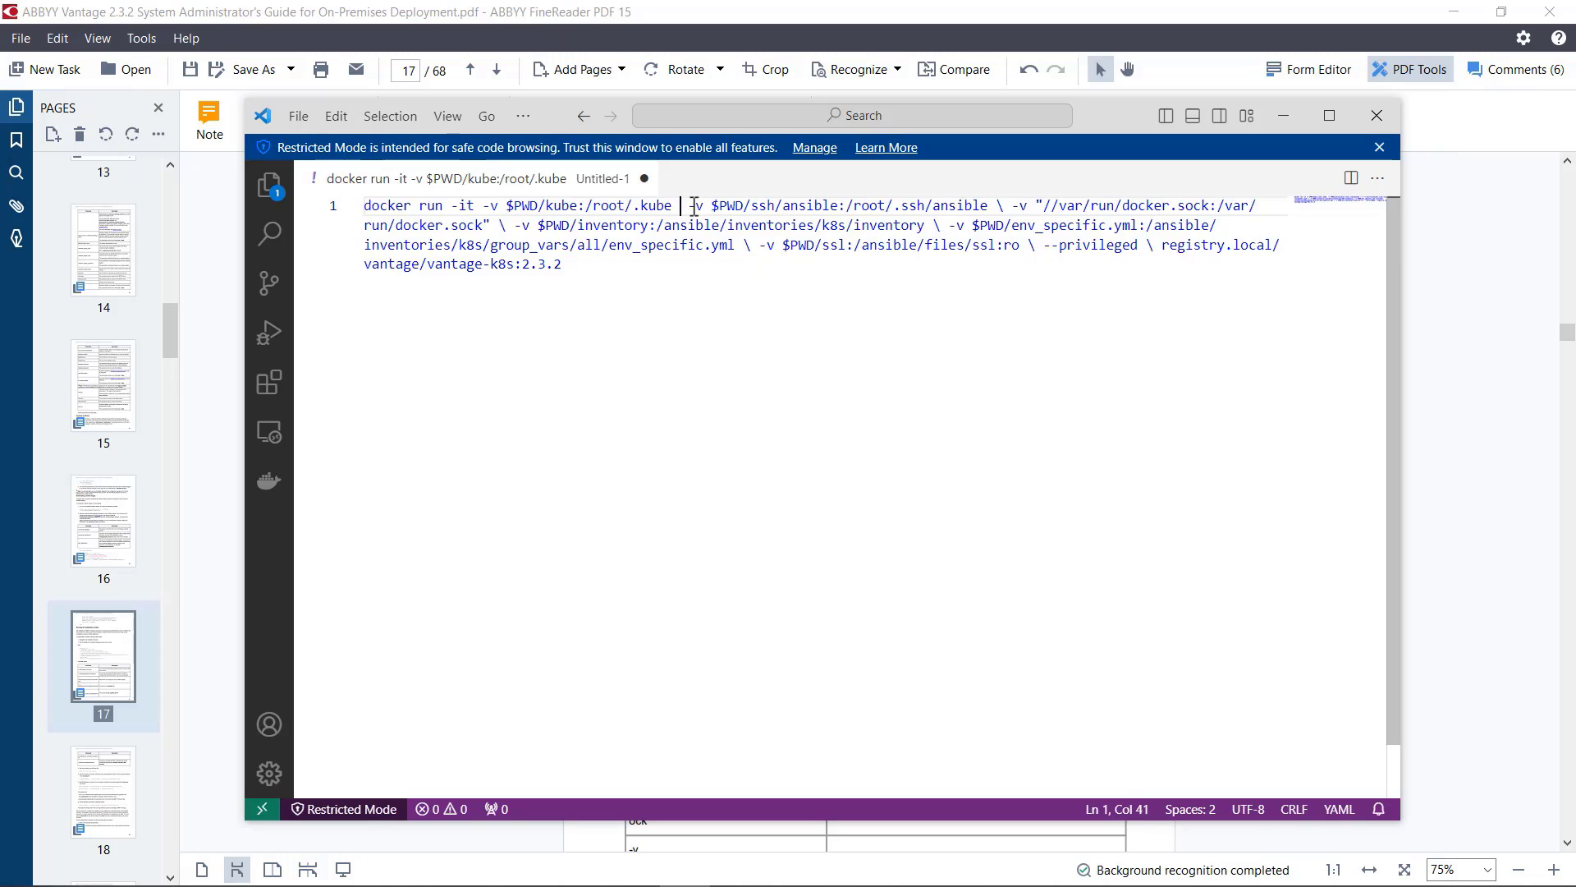
pyautogui.click(996, 206)
pyautogui.press('BackSpace')
pyautogui.press('BackSpace')
pyautogui.click(478, 227)
pyautogui.press('BackSpace')
pyautogui.press('BackSpace')
pyautogui.click(894, 227)
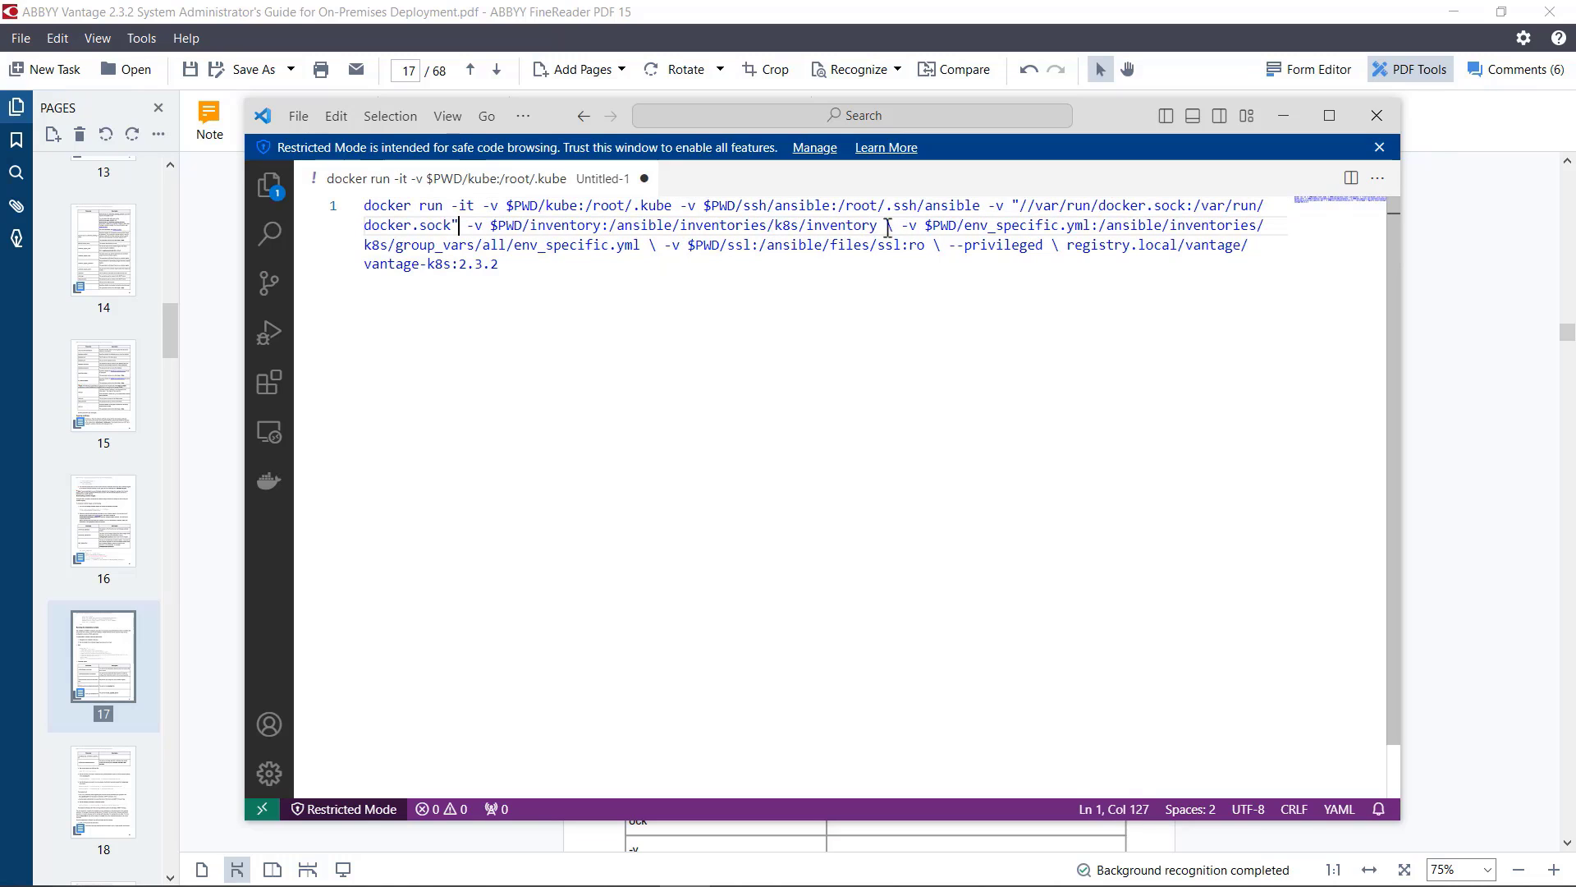
pyautogui.press('BackSpace')
pyautogui.press('BackSpace')
pyautogui.click(625, 245)
pyautogui.press('BackSpace')
pyautogui.press('BackSpace')
pyautogui.click(894, 245)
pyautogui.press('BackSpace')
pyautogui.press('BackSpace')
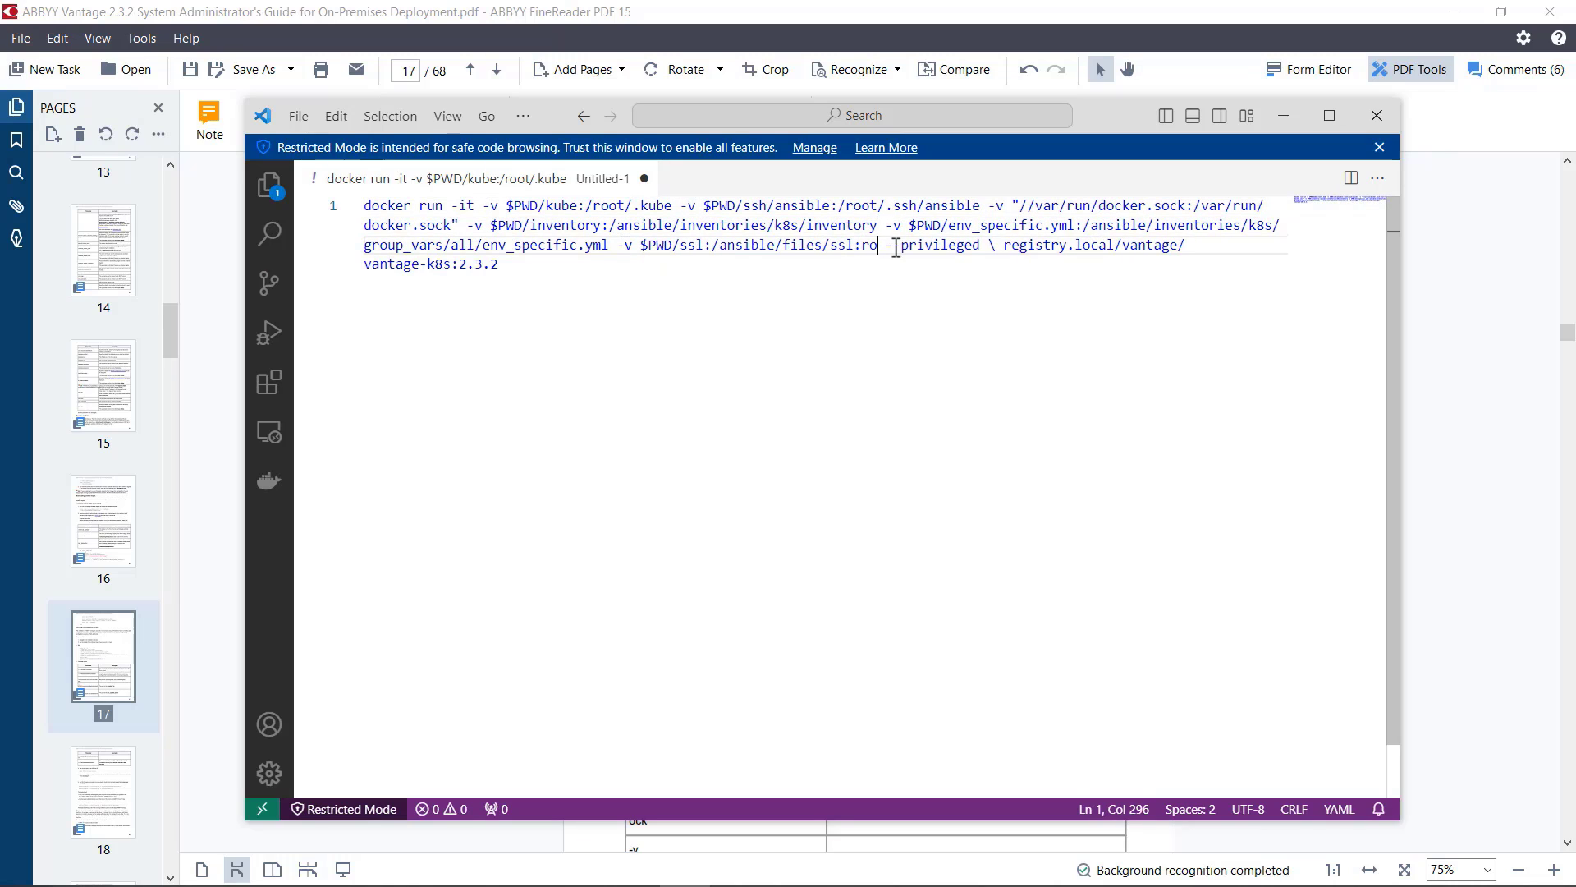
pyautogui.click(999, 245)
pyautogui.press('BackSpace')
pyautogui.press('BackSpace')
# Step: Replace registry.local in the docker run command with training-registry.abbyy.com, leaving no space before /vantage/vantage-k8s:2.3.2
pyautogui.click(1098, 246)
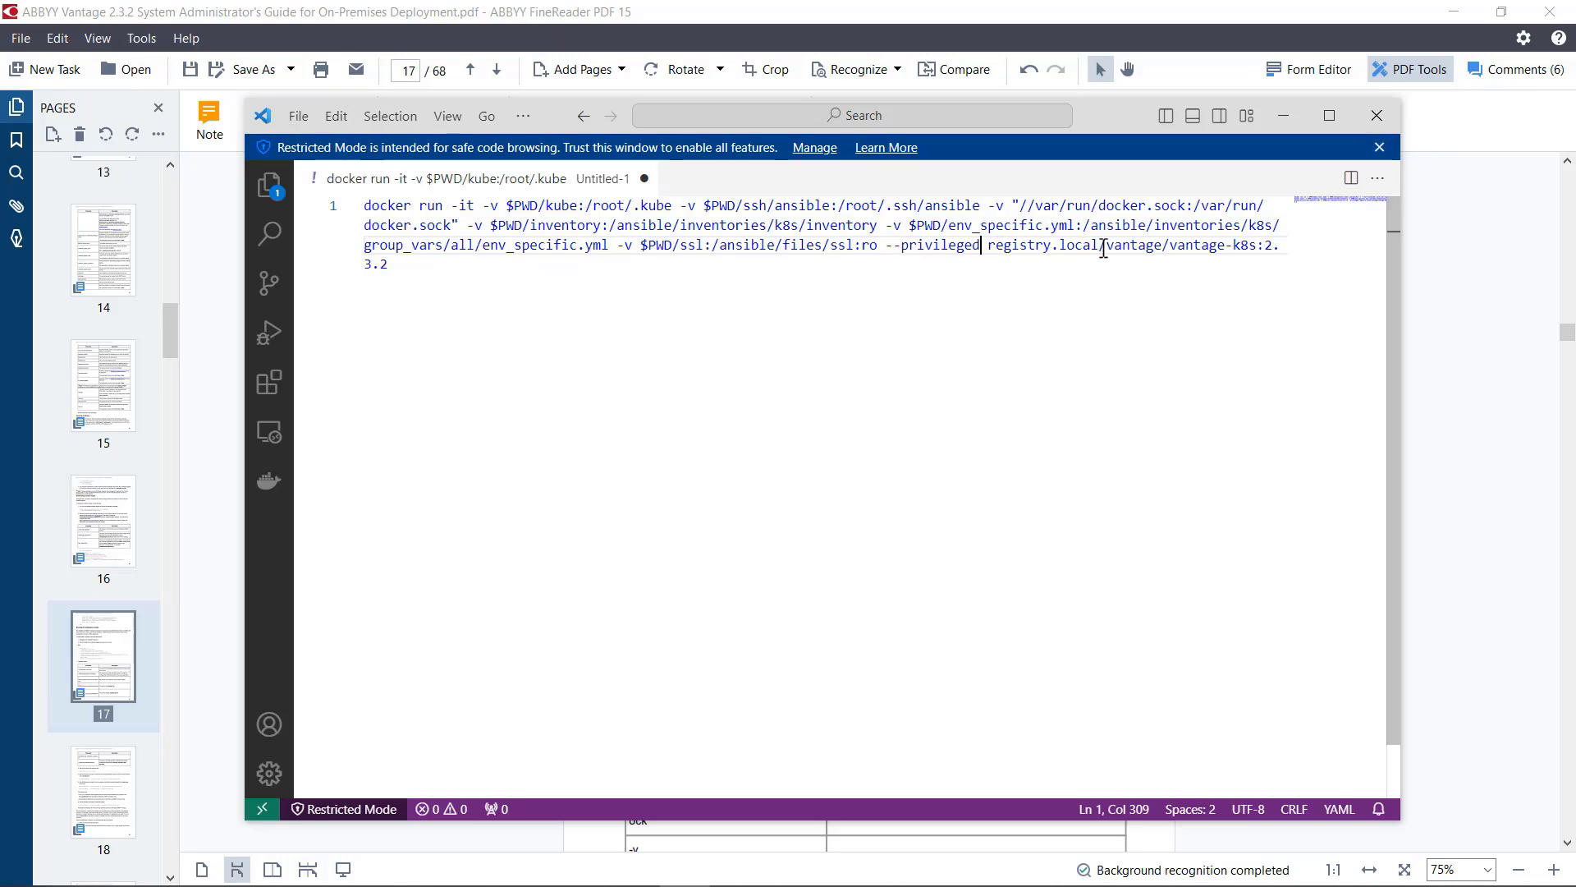
pyautogui.moveTo(1099, 245); pyautogui.dragTo(991, 246)
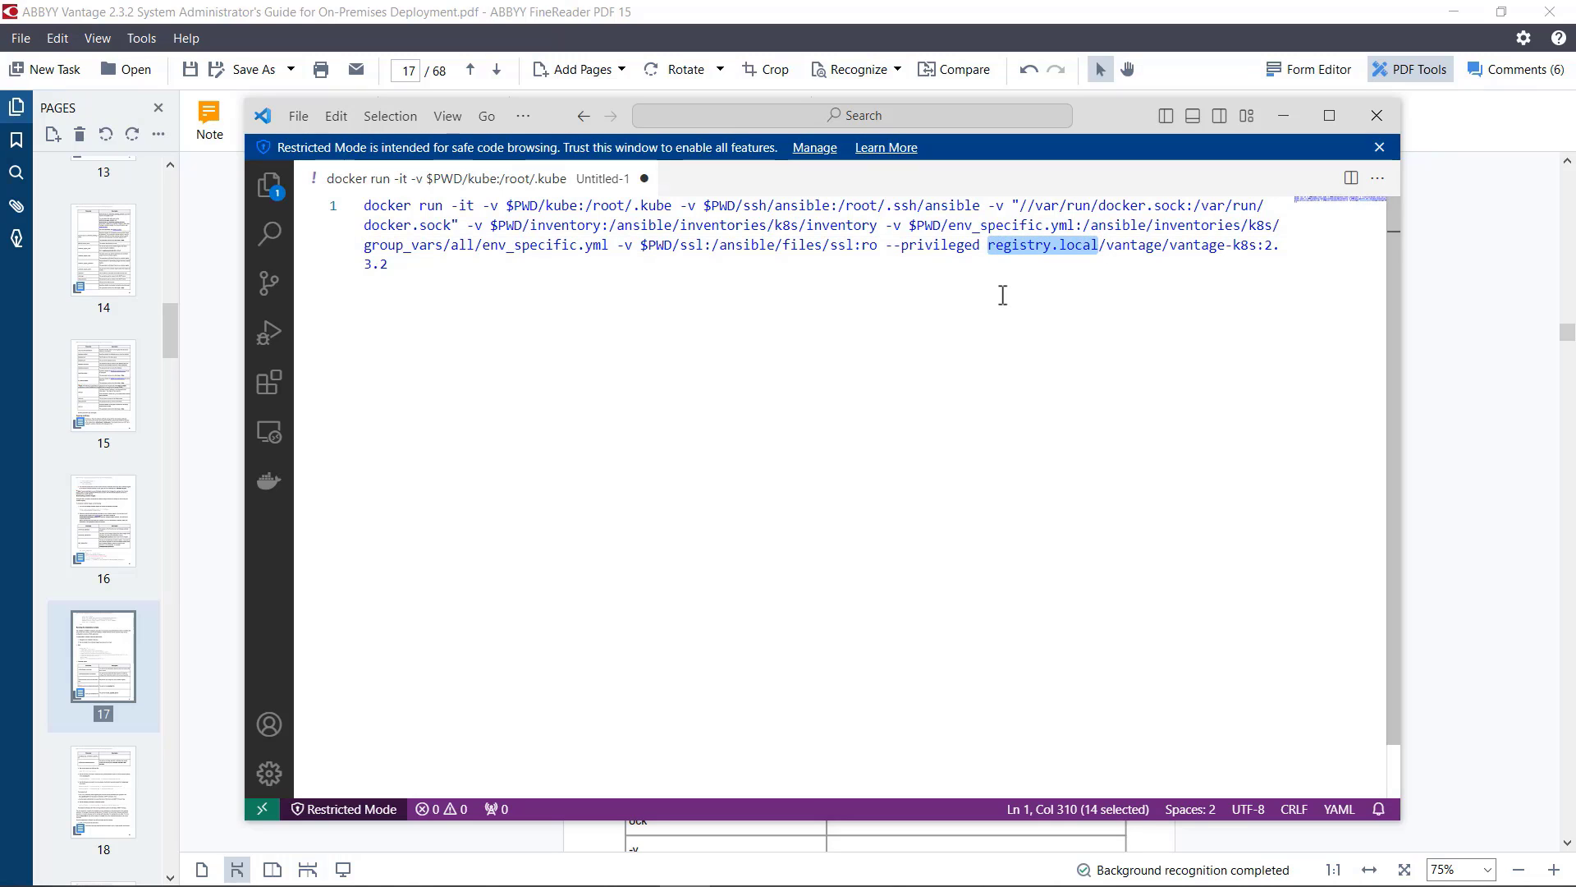
pyautogui.hotkey('ctrl', 'v')
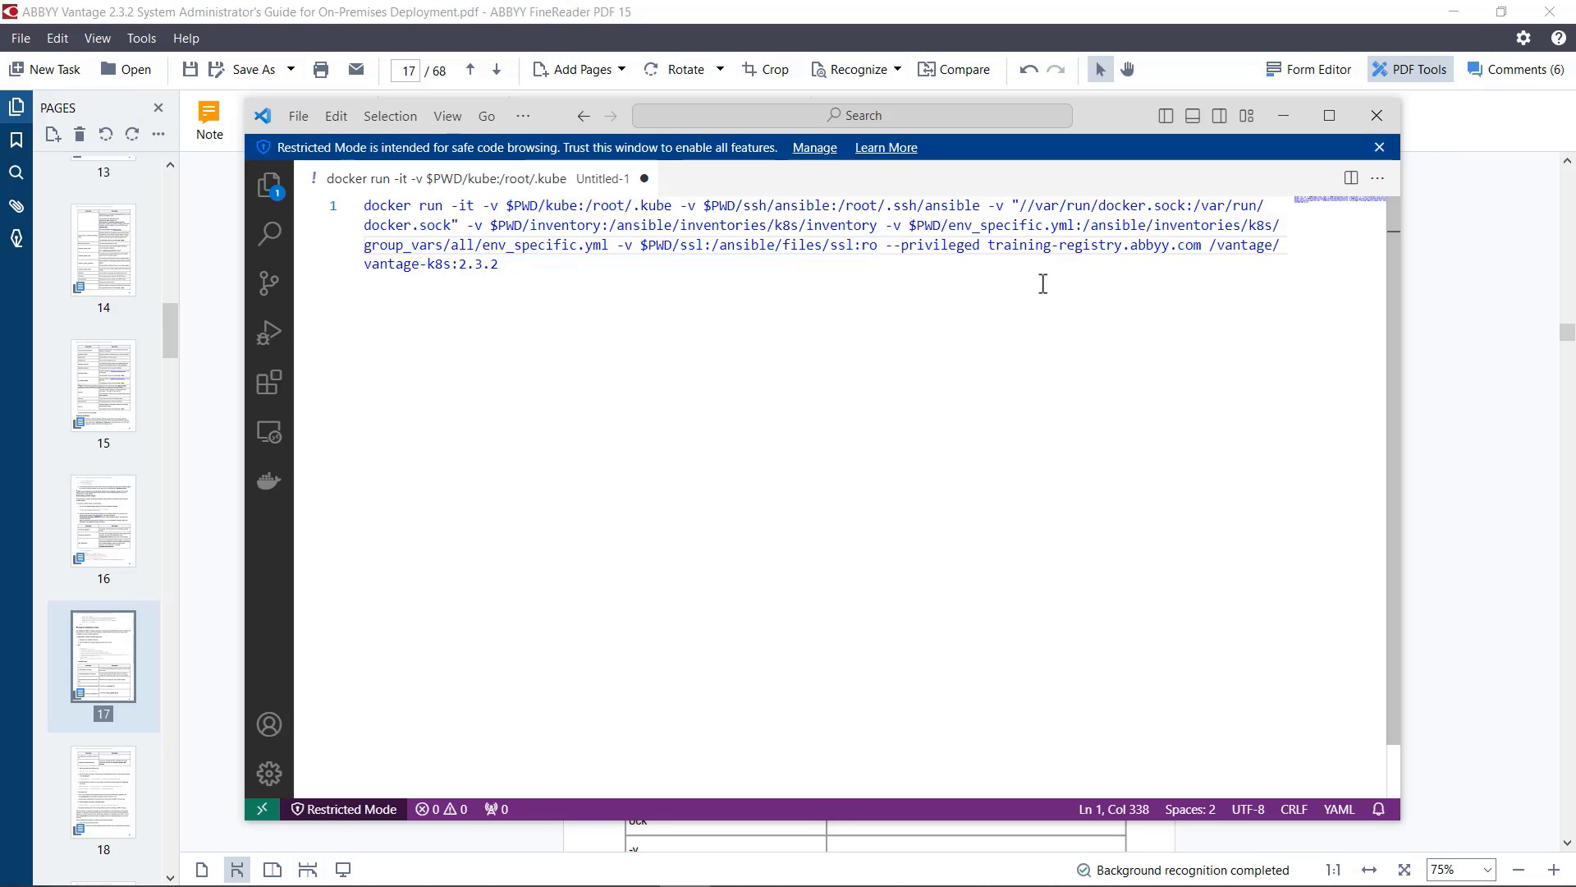
pyautogui.press('BackSpace')
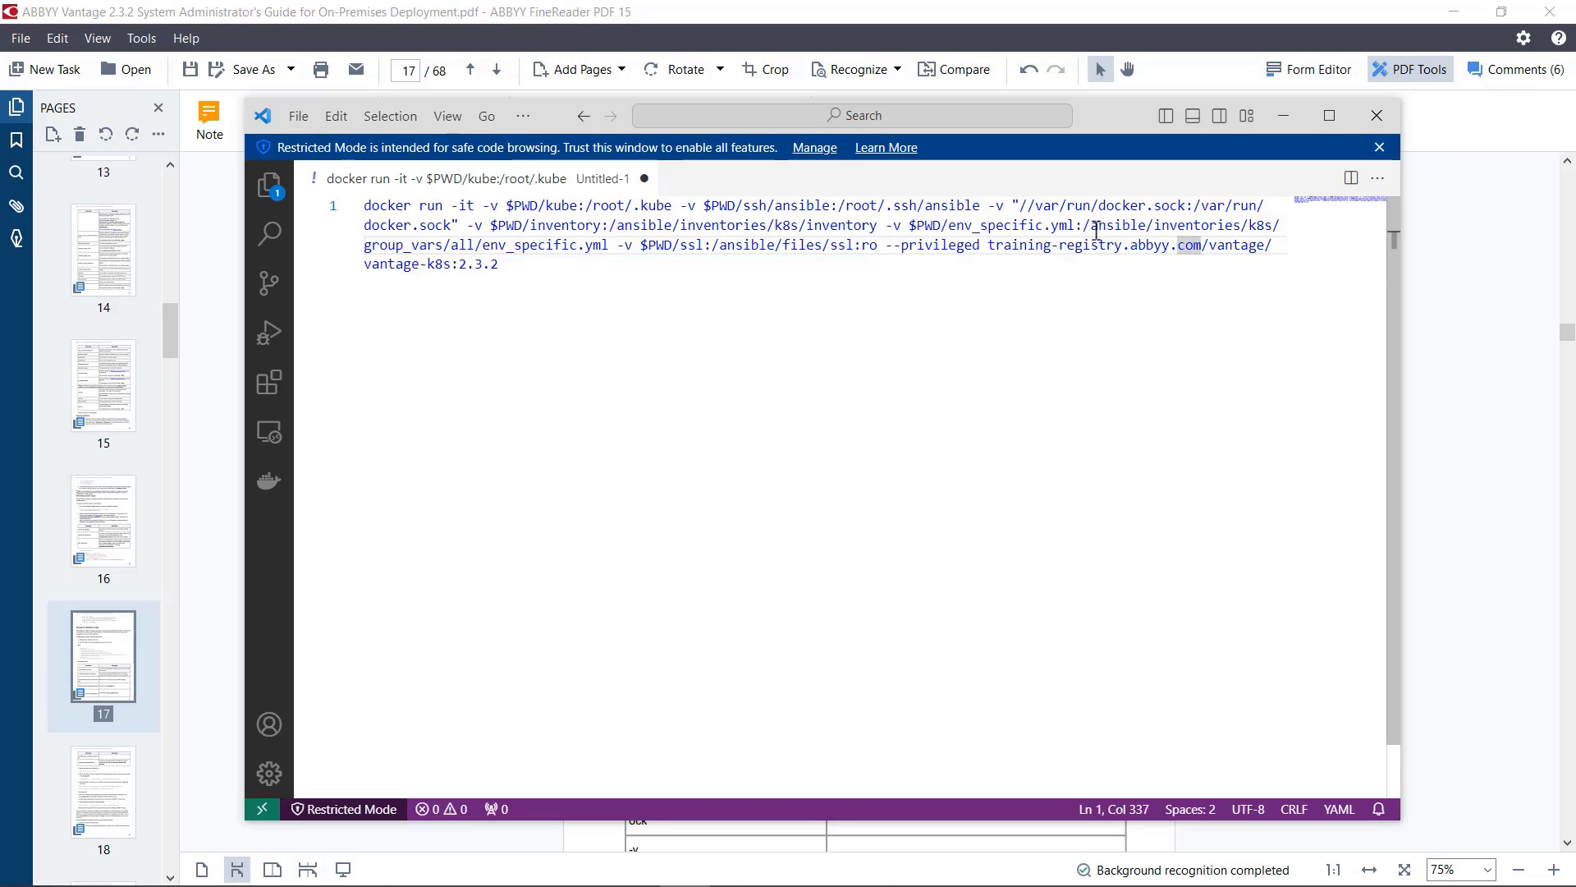
# Step: Review the env_specific.yml path inside the container and the $PWD/kube:/root/.kube mapping in the docker run command
pyautogui.moveTo(1091, 225); pyautogui.dragTo(612, 248)
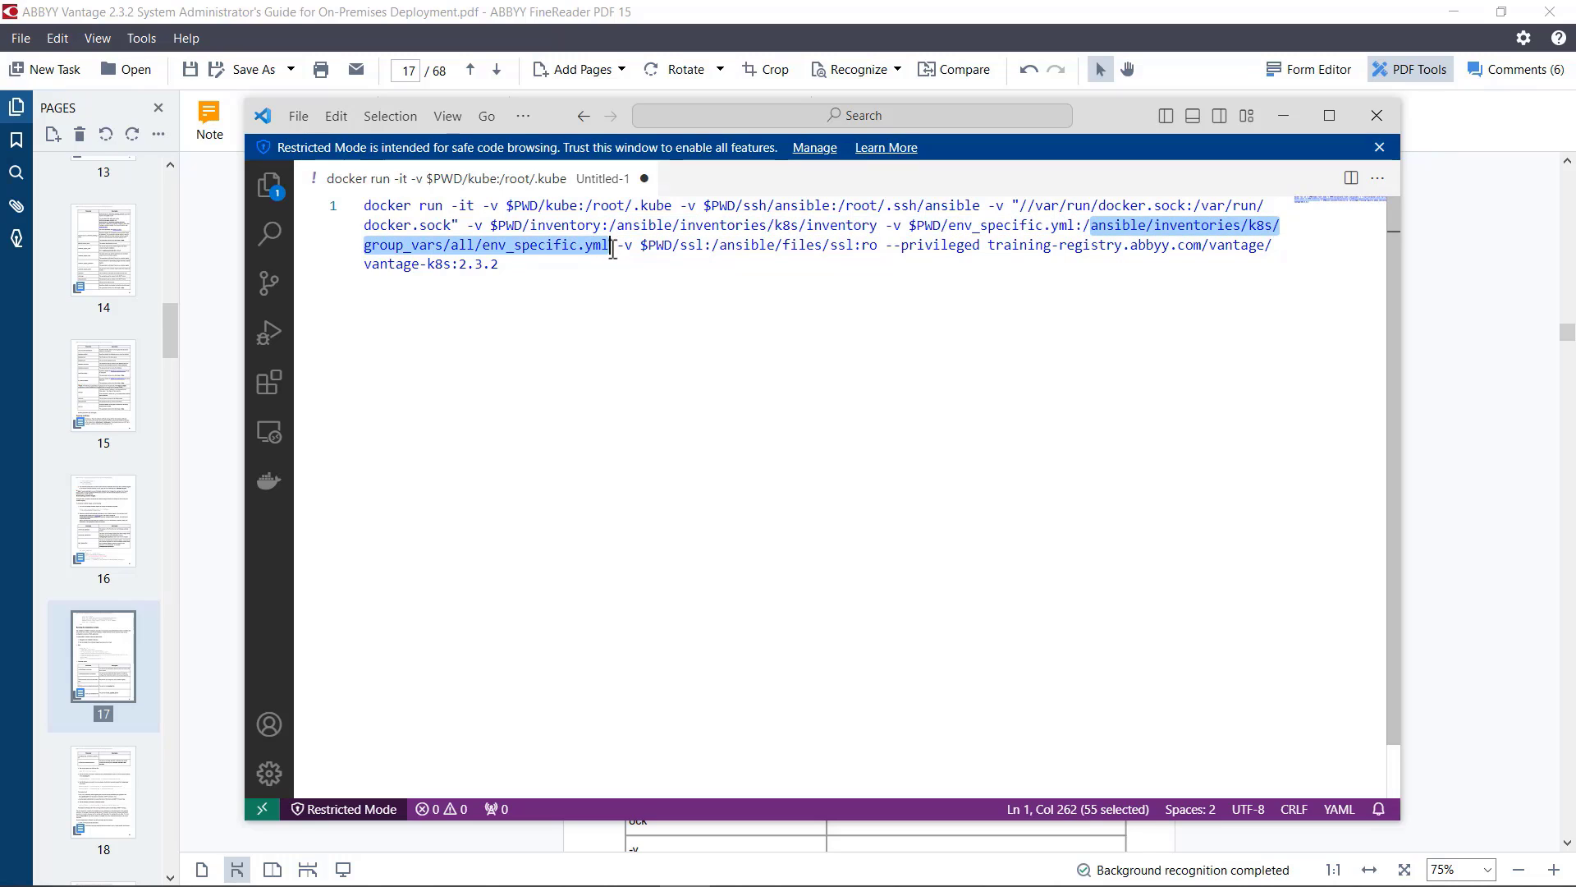
pyautogui.click(630, 343)
pyautogui.moveTo(506, 208); pyautogui.dragTo(679, 210)
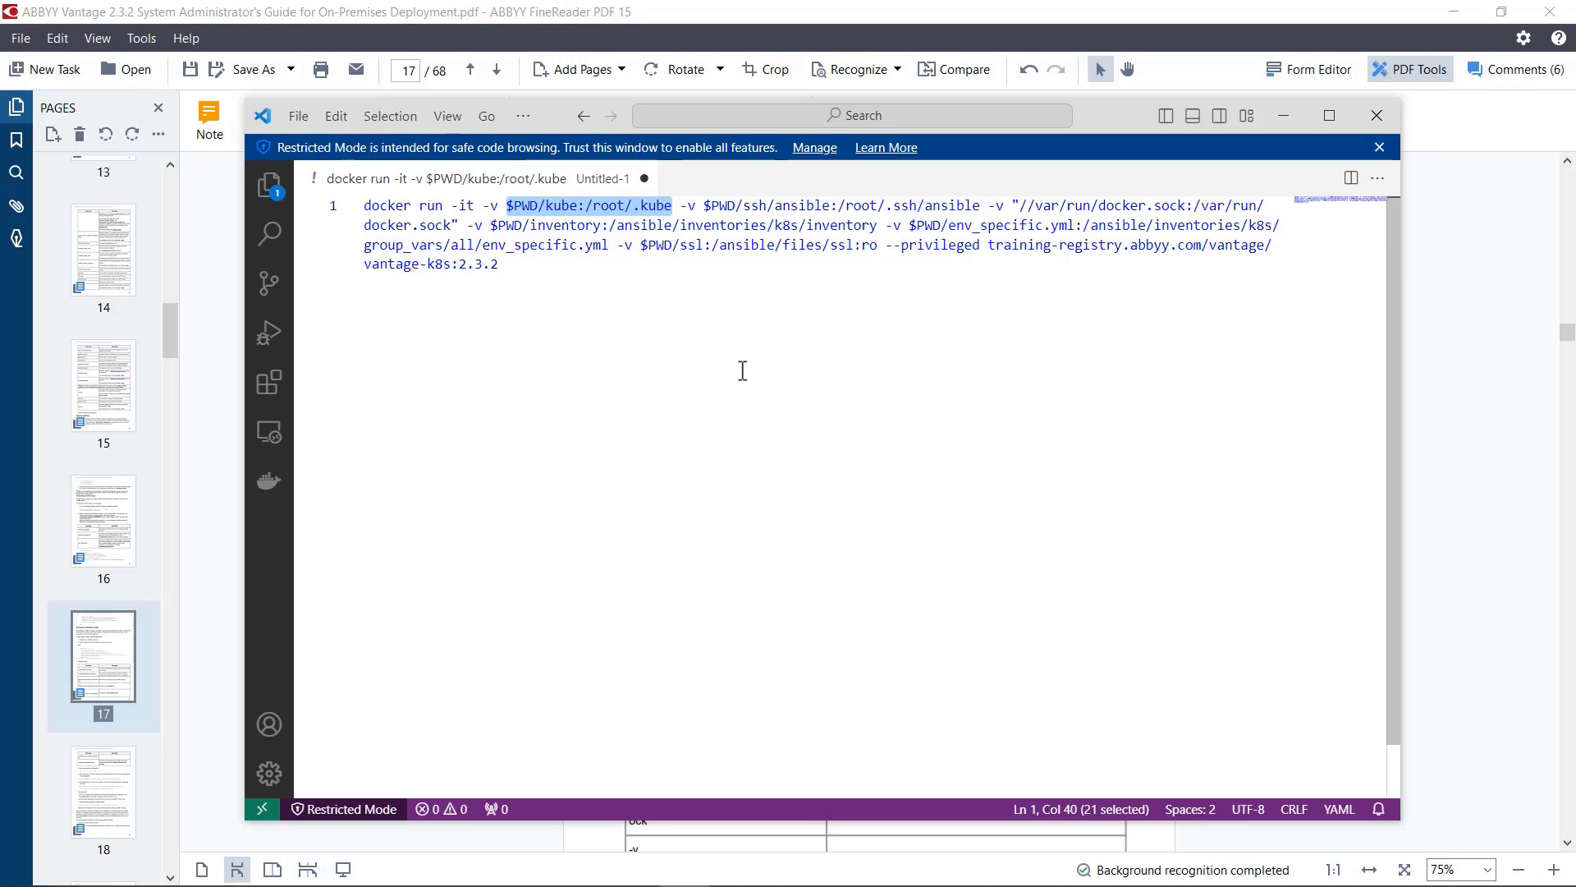
pyautogui.click(717, 324)
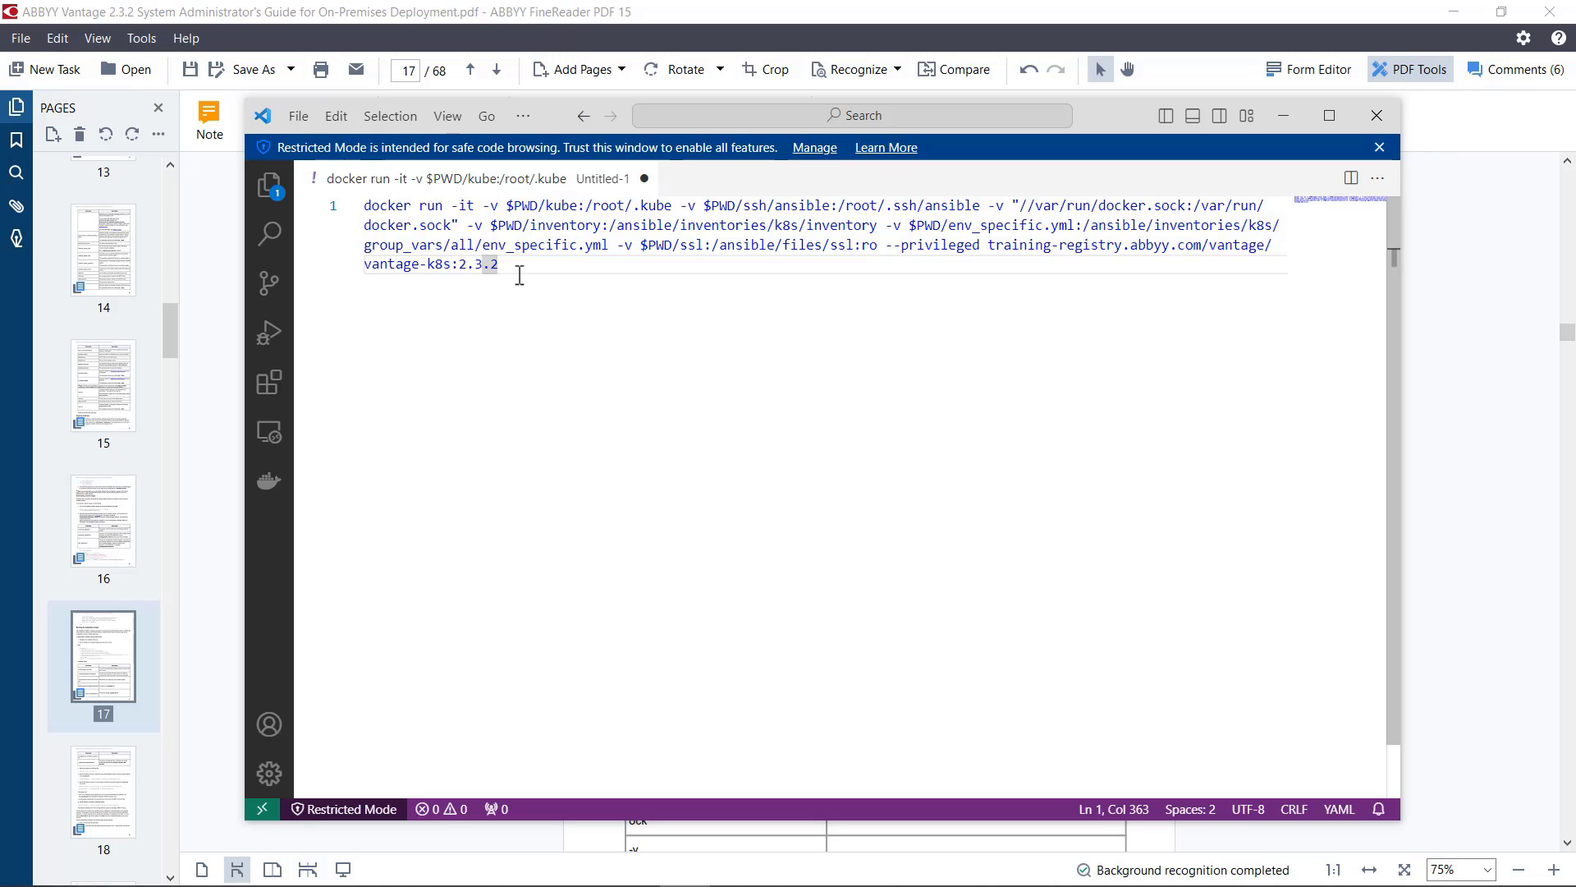
# Step: Copy the complete docker run command and run it with sudo in the terminal to start the vantage-k8s:2.3.2 installer container
pyautogui.moveTo(511, 264); pyautogui.dragTo(390, 215)
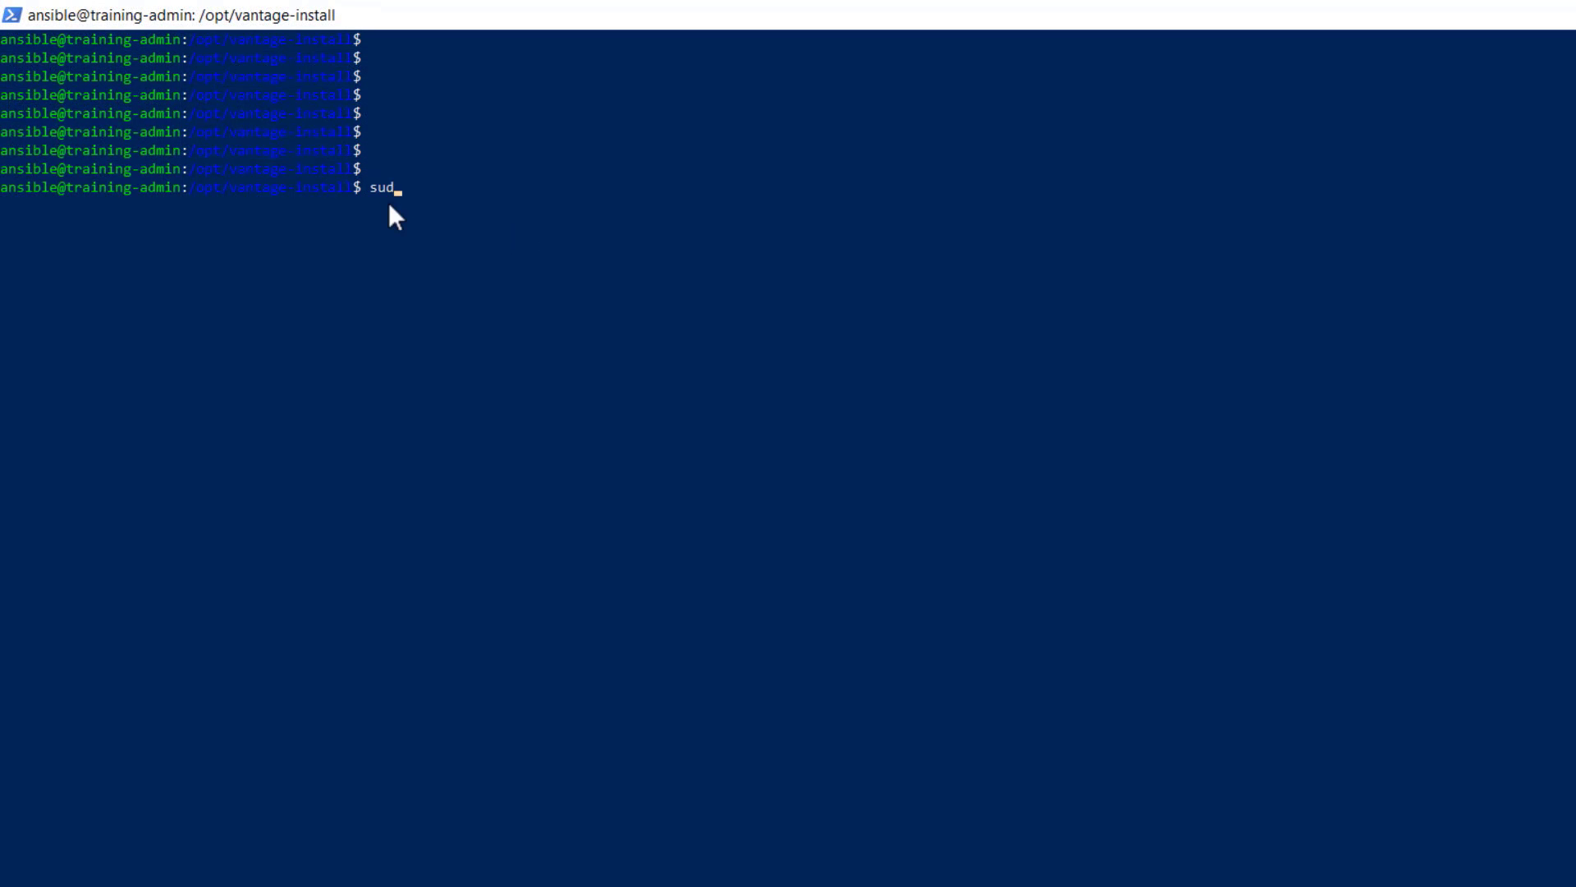
pyautogui.write('o')
pyautogui.hotkey('ctrl', 'v')
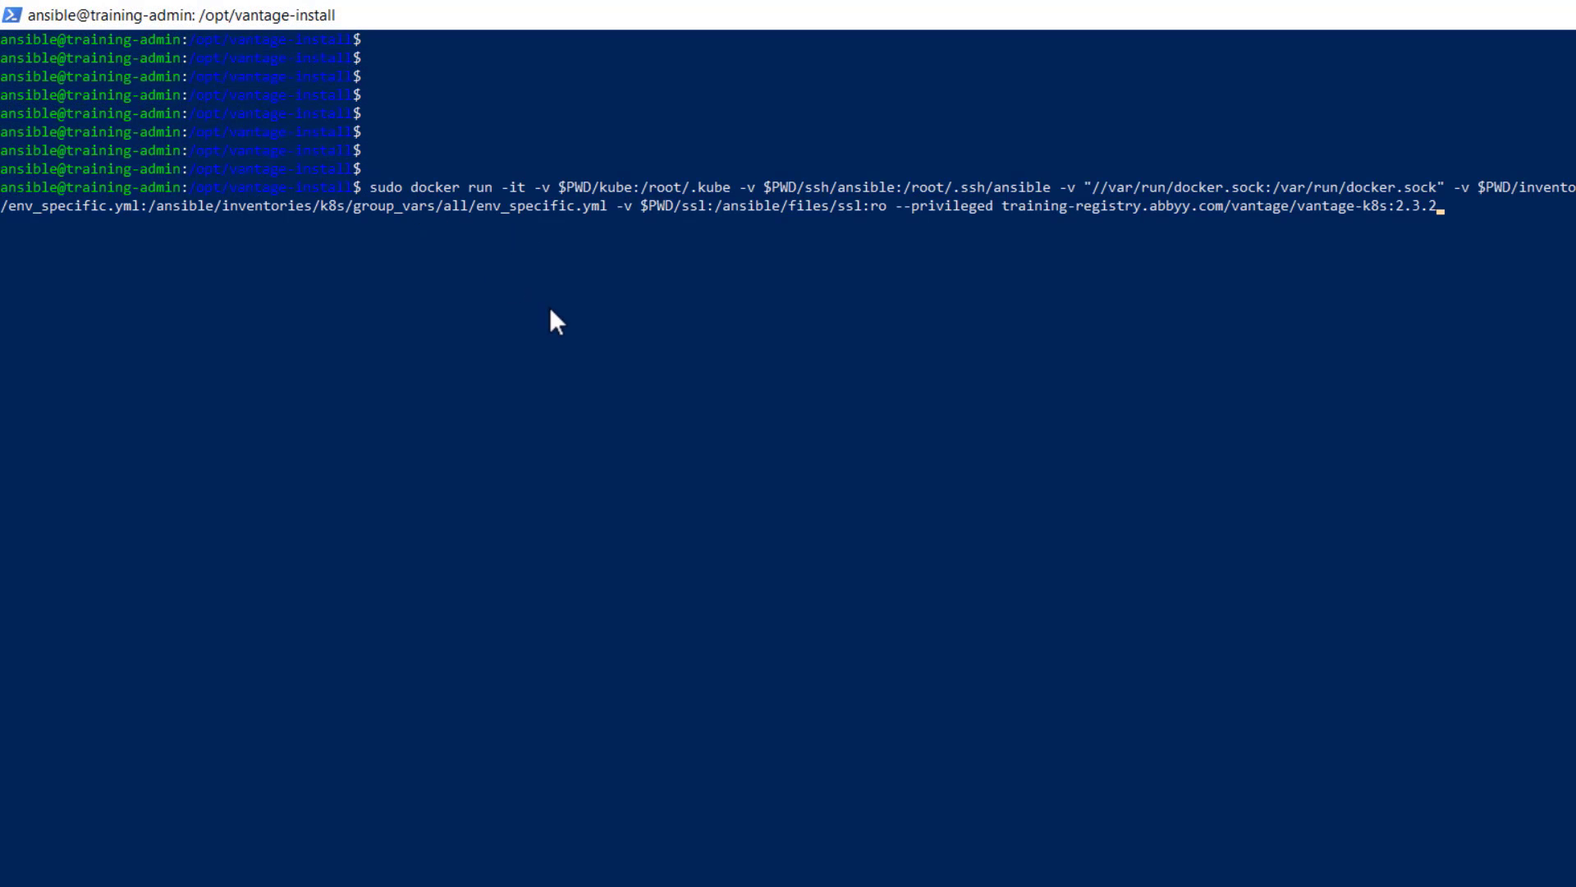
pyautogui.press('Return')
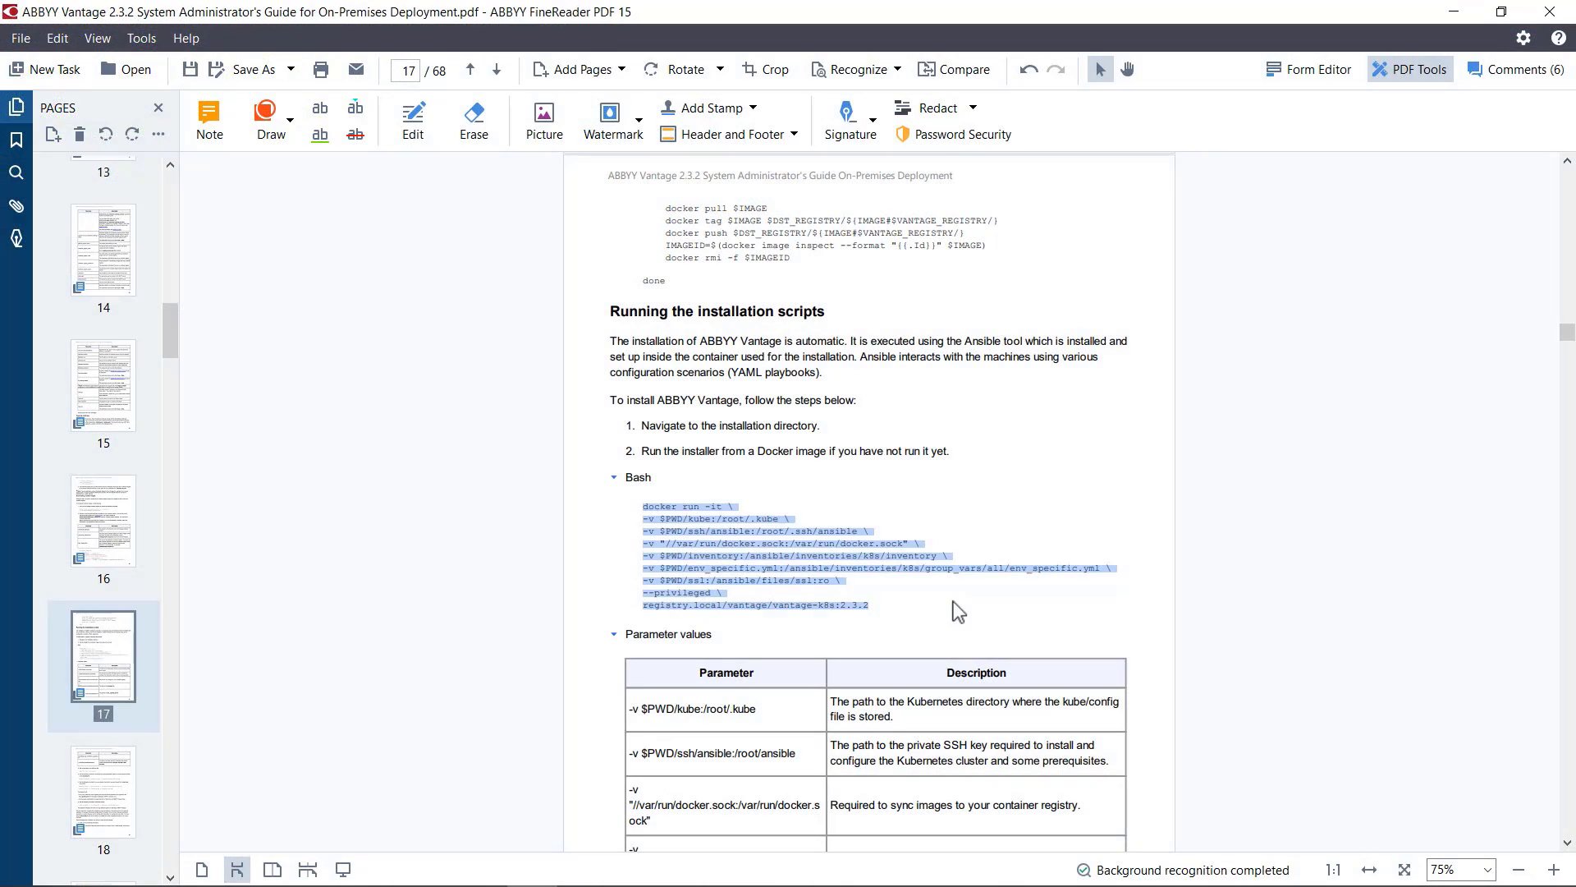
# Step: Copy the SSH key rights command from the guide and run chmod 600 /root/.ssh/ansible in the installer container
pyautogui.scroll(-10, 893, 486)
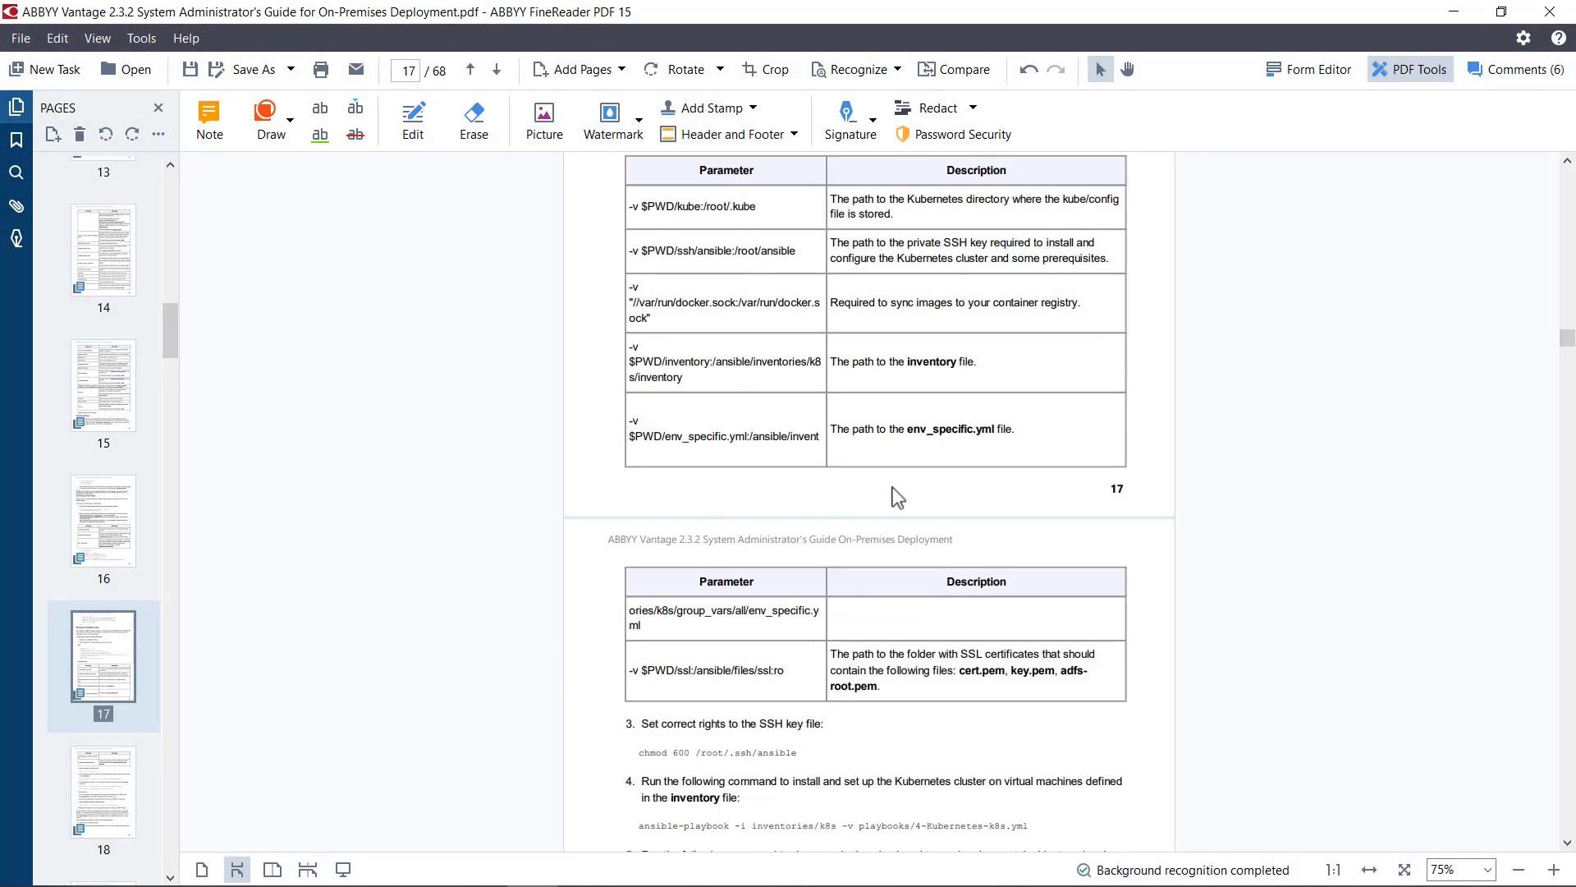
pyautogui.scroll(-3, 893, 486)
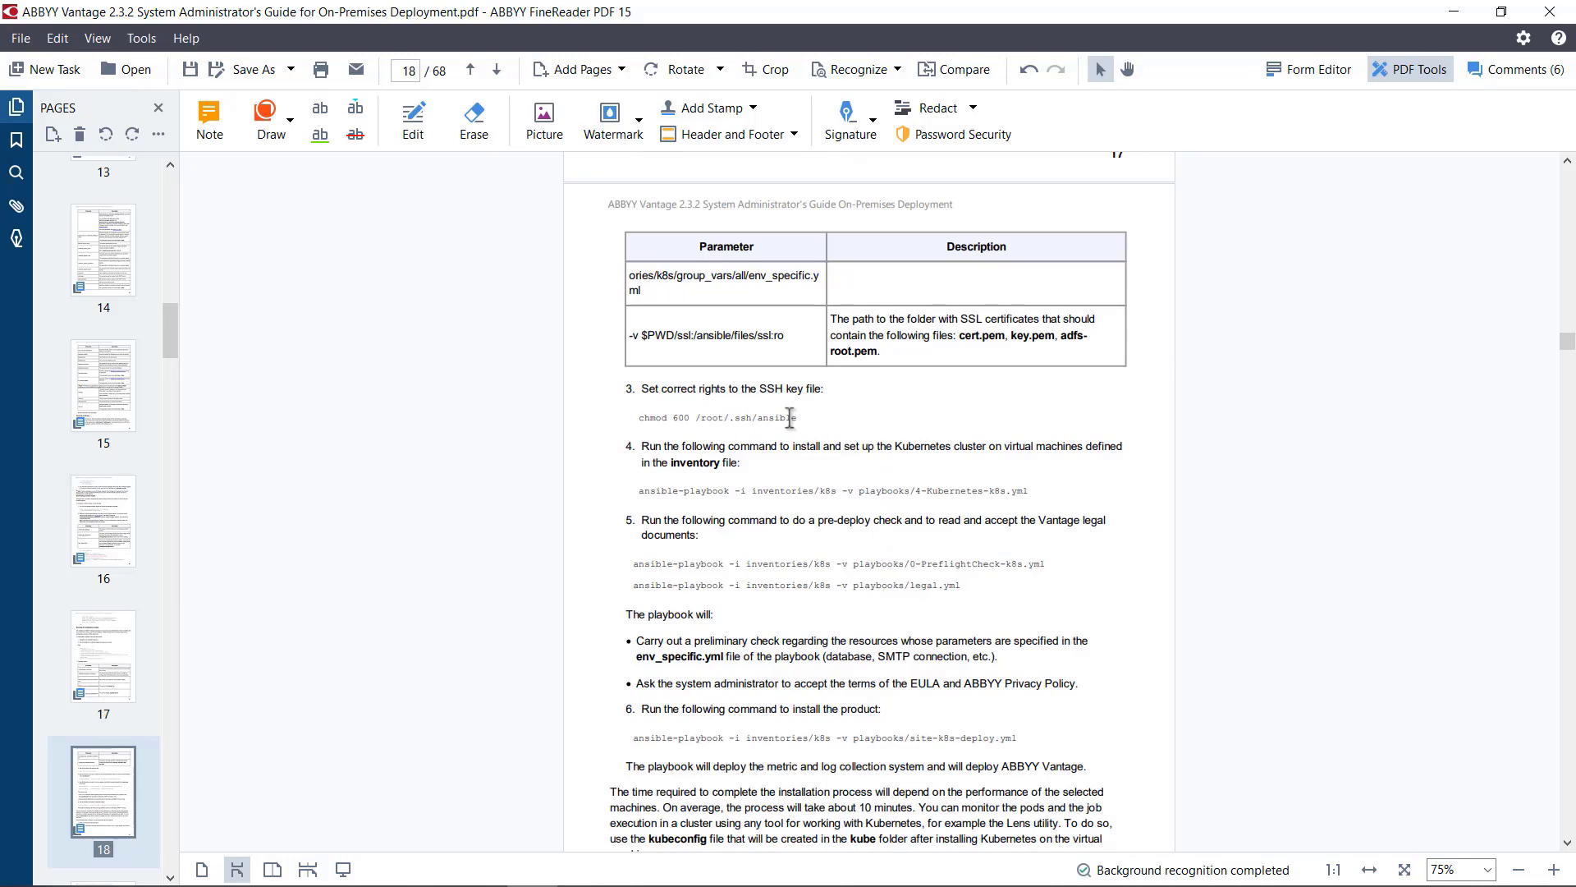
pyautogui.moveTo(796, 417); pyautogui.dragTo(634, 419)
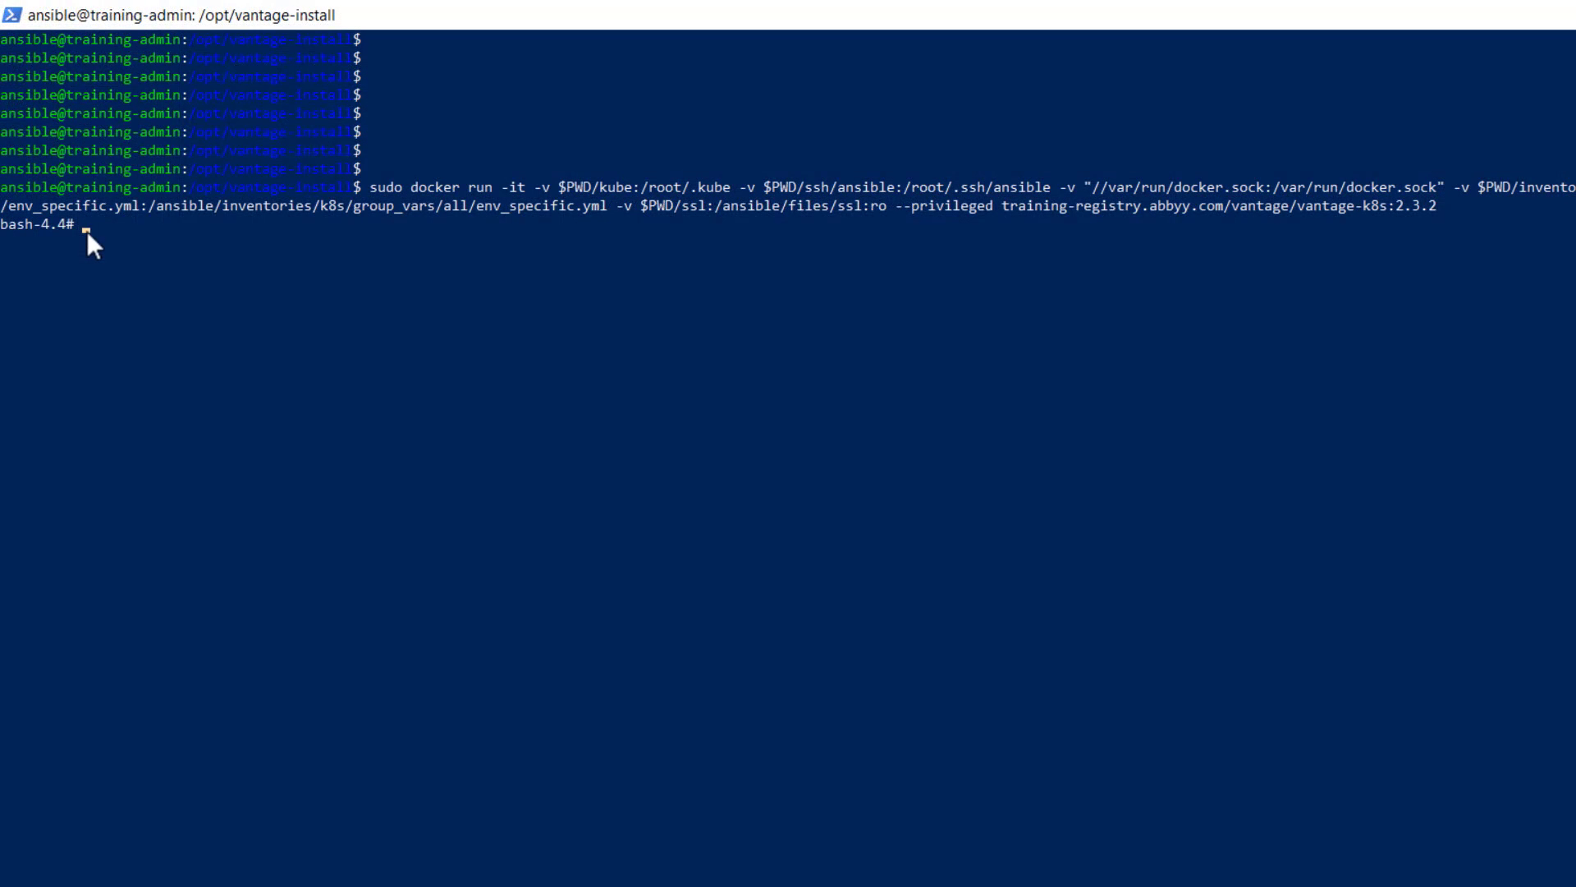
pyautogui.rightClick(87, 230)
pyautogui.press('Return')
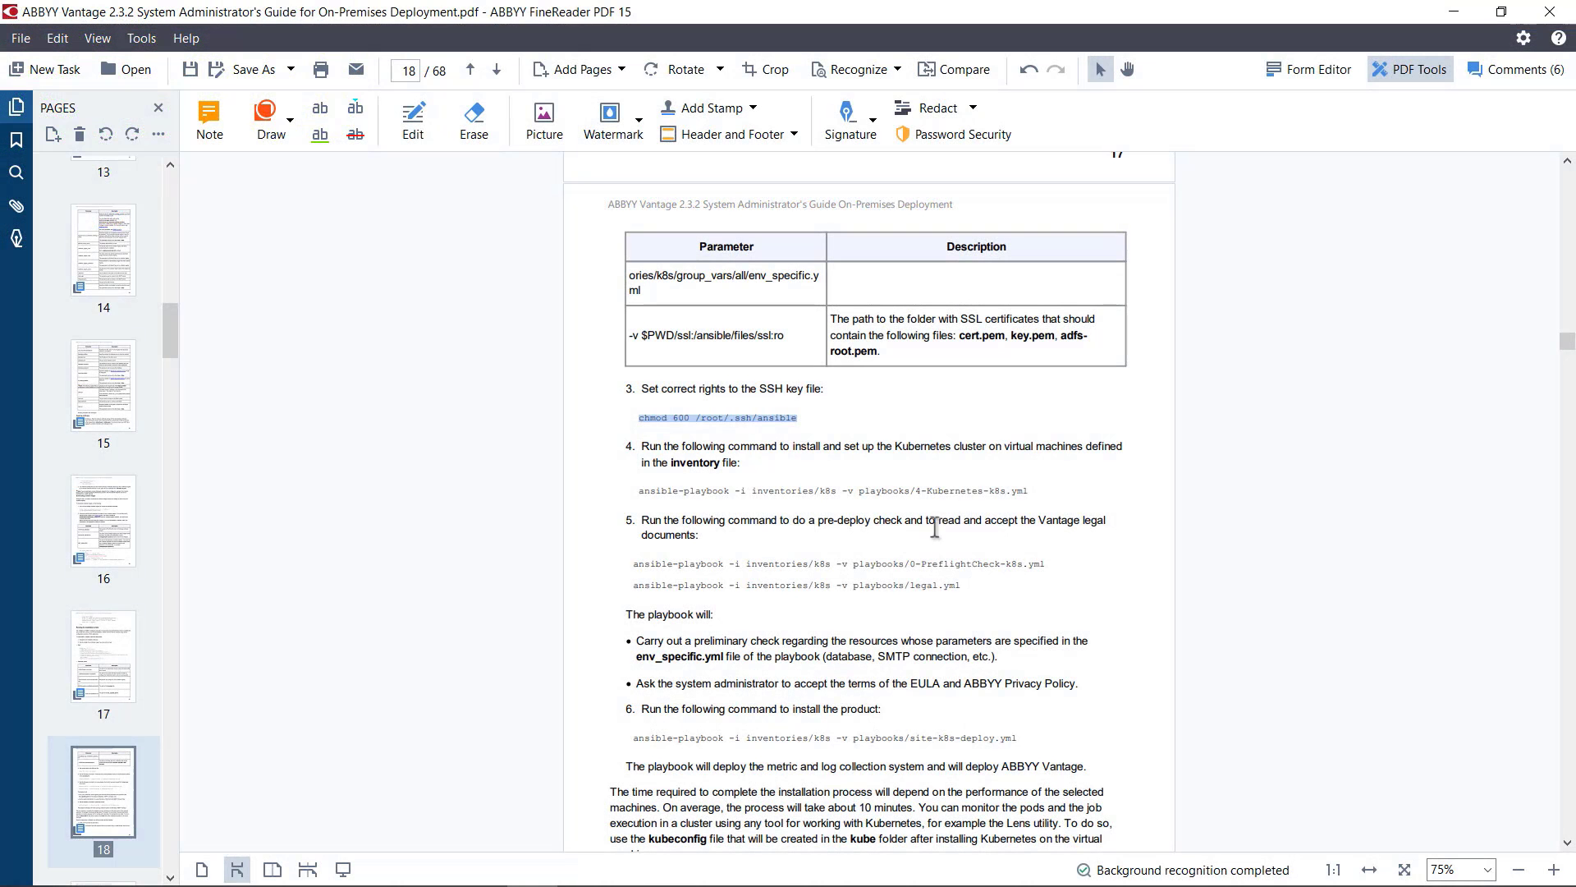
# Step: Set up the Kubernetes cluster by running the guide's command ansible-playbook -i inventories/k8s -v playbooks/4-Kubernetes-k8s.yml in the container
pyautogui.moveTo(1031, 490); pyautogui.dragTo(640, 493)
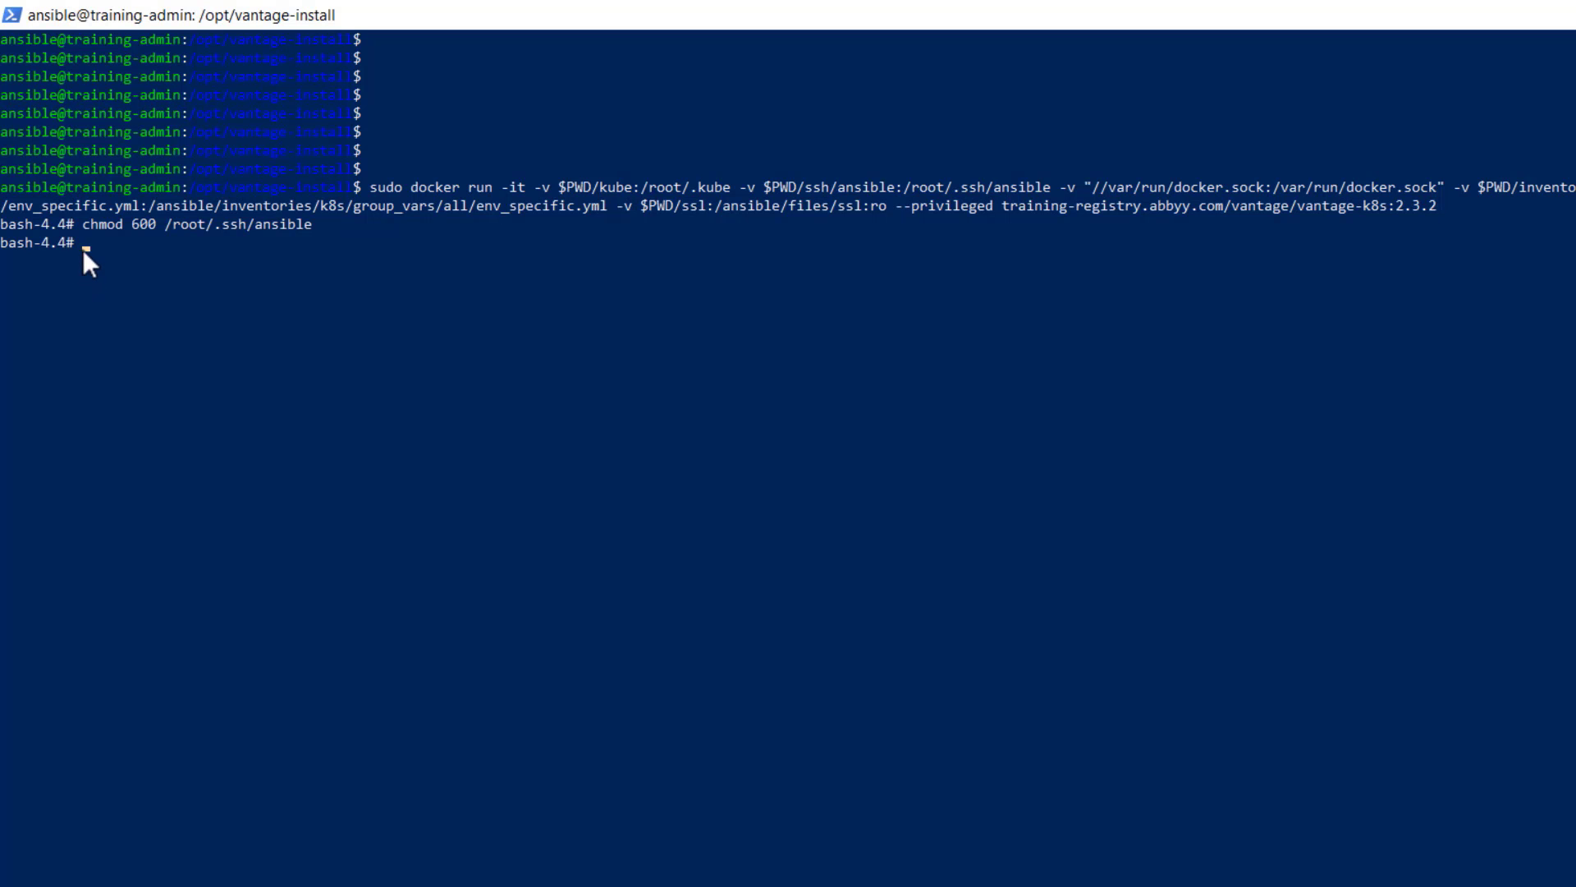
pyautogui.rightClick(82, 249)
pyautogui.press('Return')
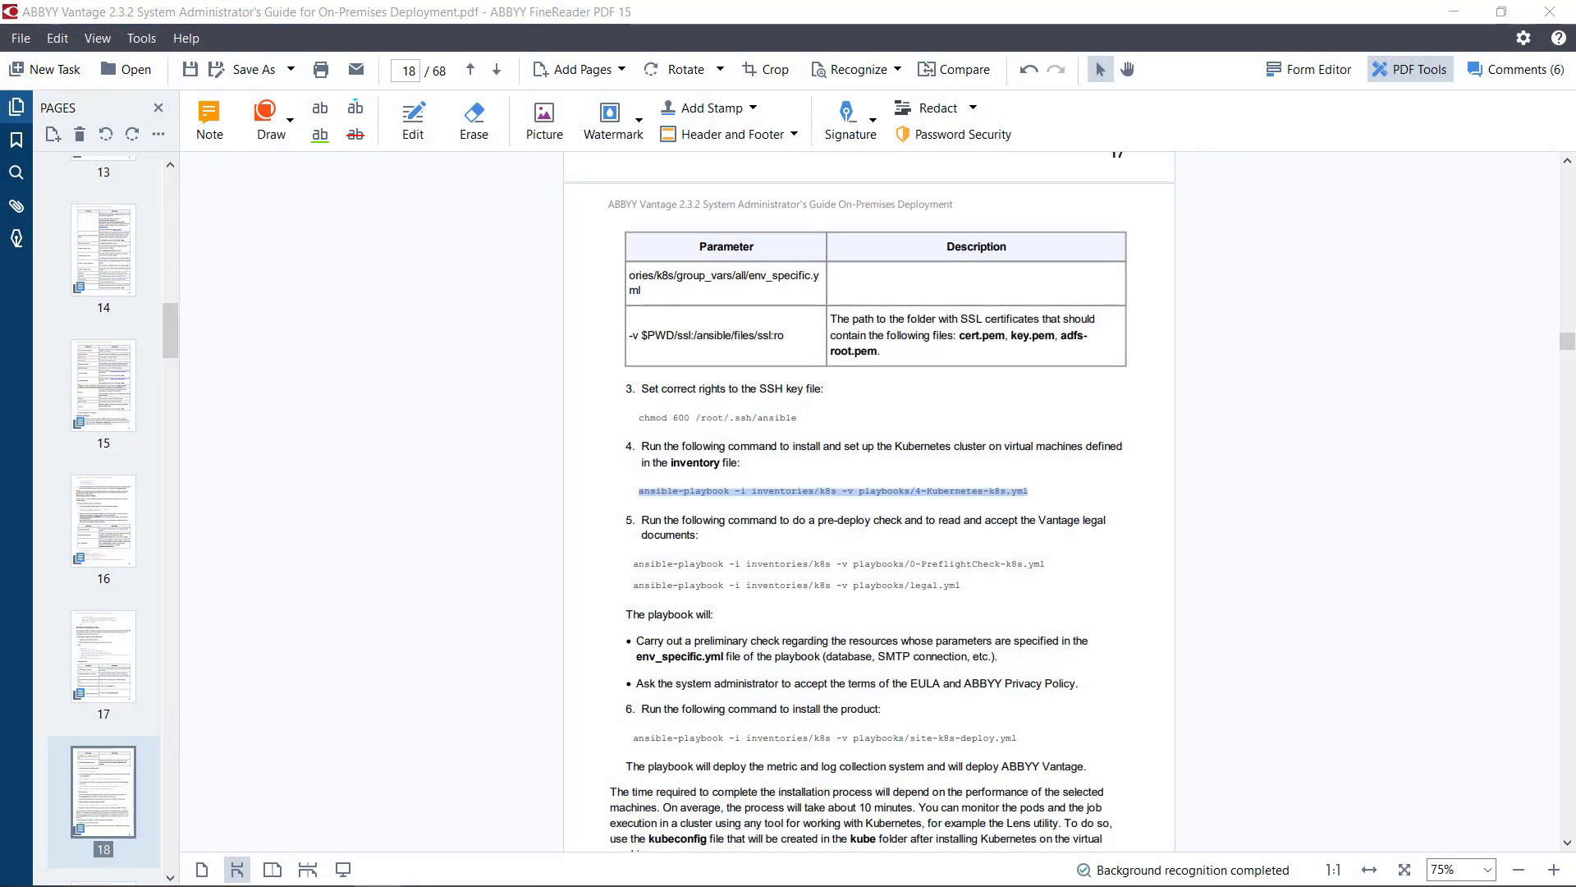
# Step: Perform the pre-deploy check by running the guide's command ansible-playbook -i inventories/k8s -v playbooks/0-PreflightCheck-k8s.yml in the container
pyautogui.click(1118, 563)
pyautogui.moveTo(1085, 564); pyautogui.dragTo(629, 564)
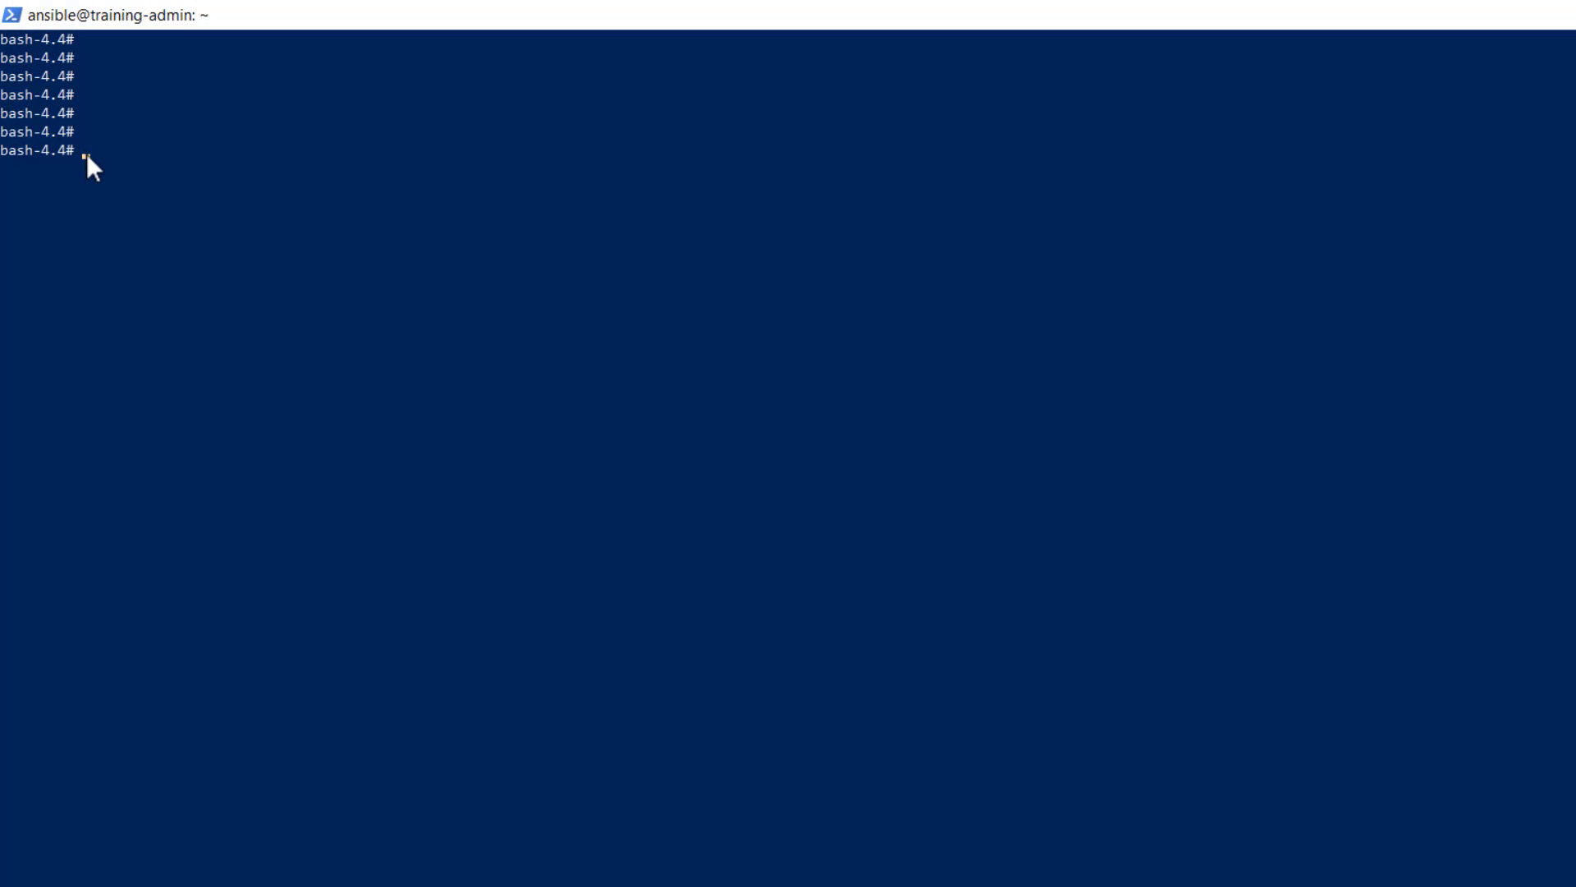
pyautogui.rightClick(111, 172)
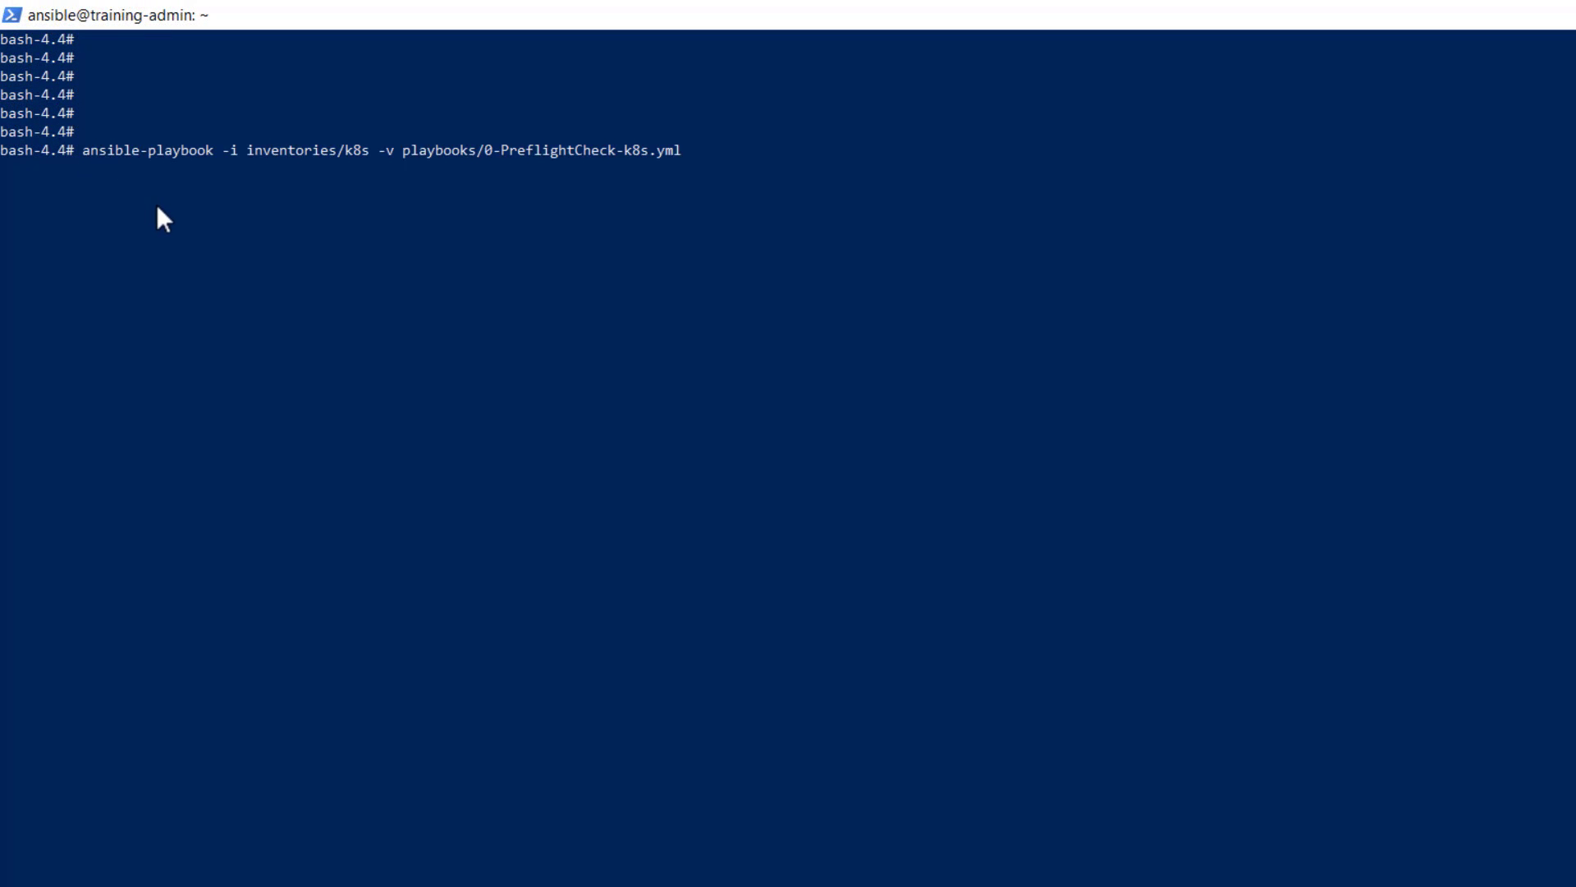
pyautogui.press('Return')
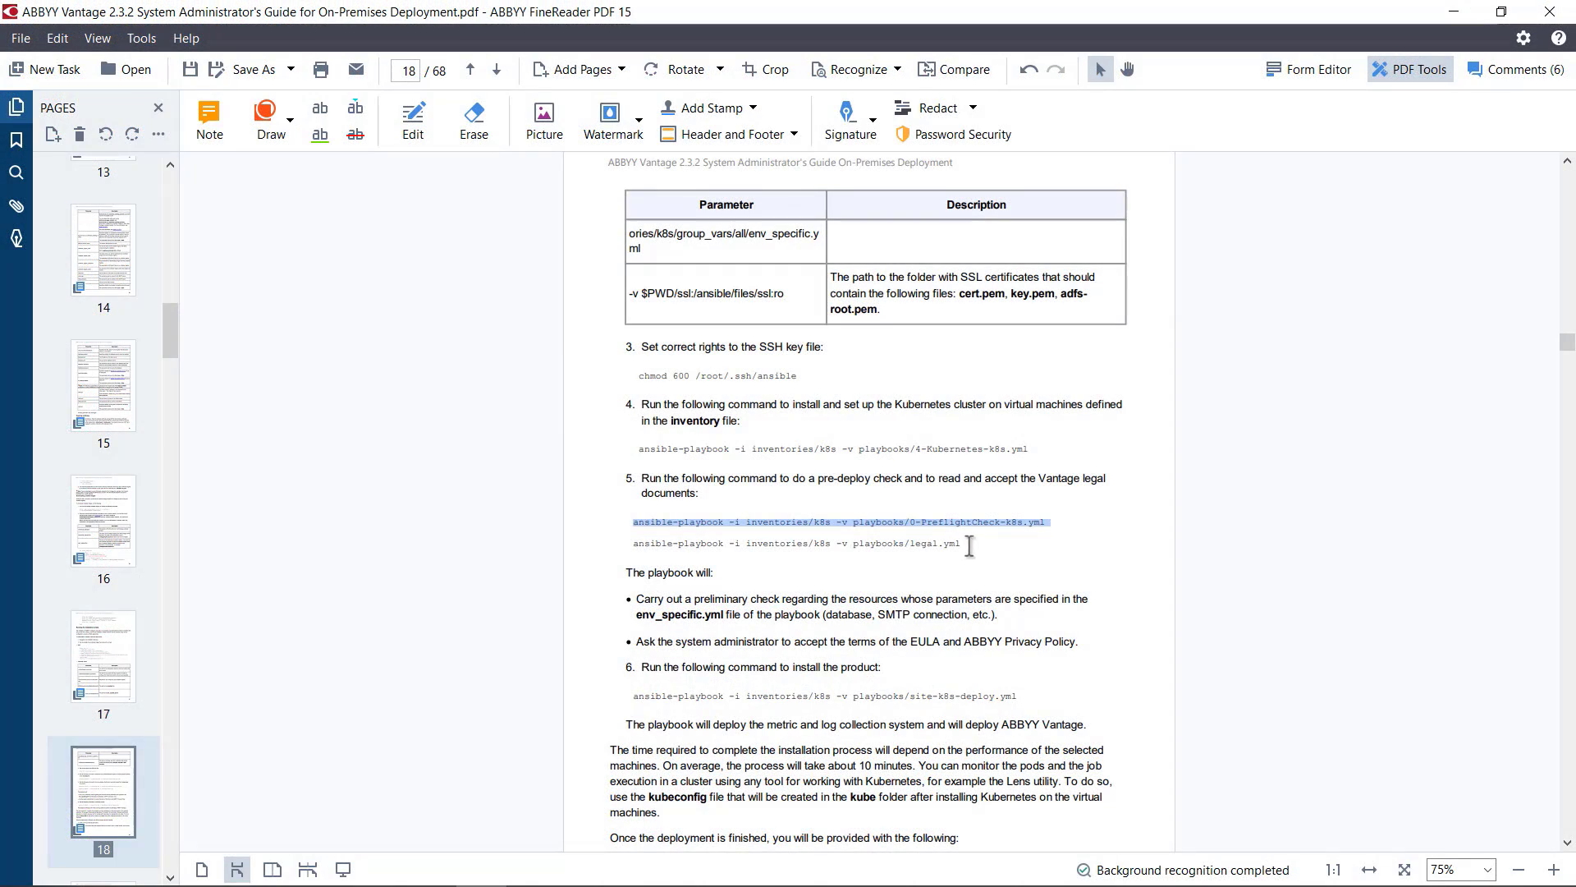
# Step: Start the legal documents playbook by running ansible-playbook -i inventories/k8s -v playbooks/legal.yml in the container
pyautogui.moveTo(969, 545); pyautogui.dragTo(642, 543)
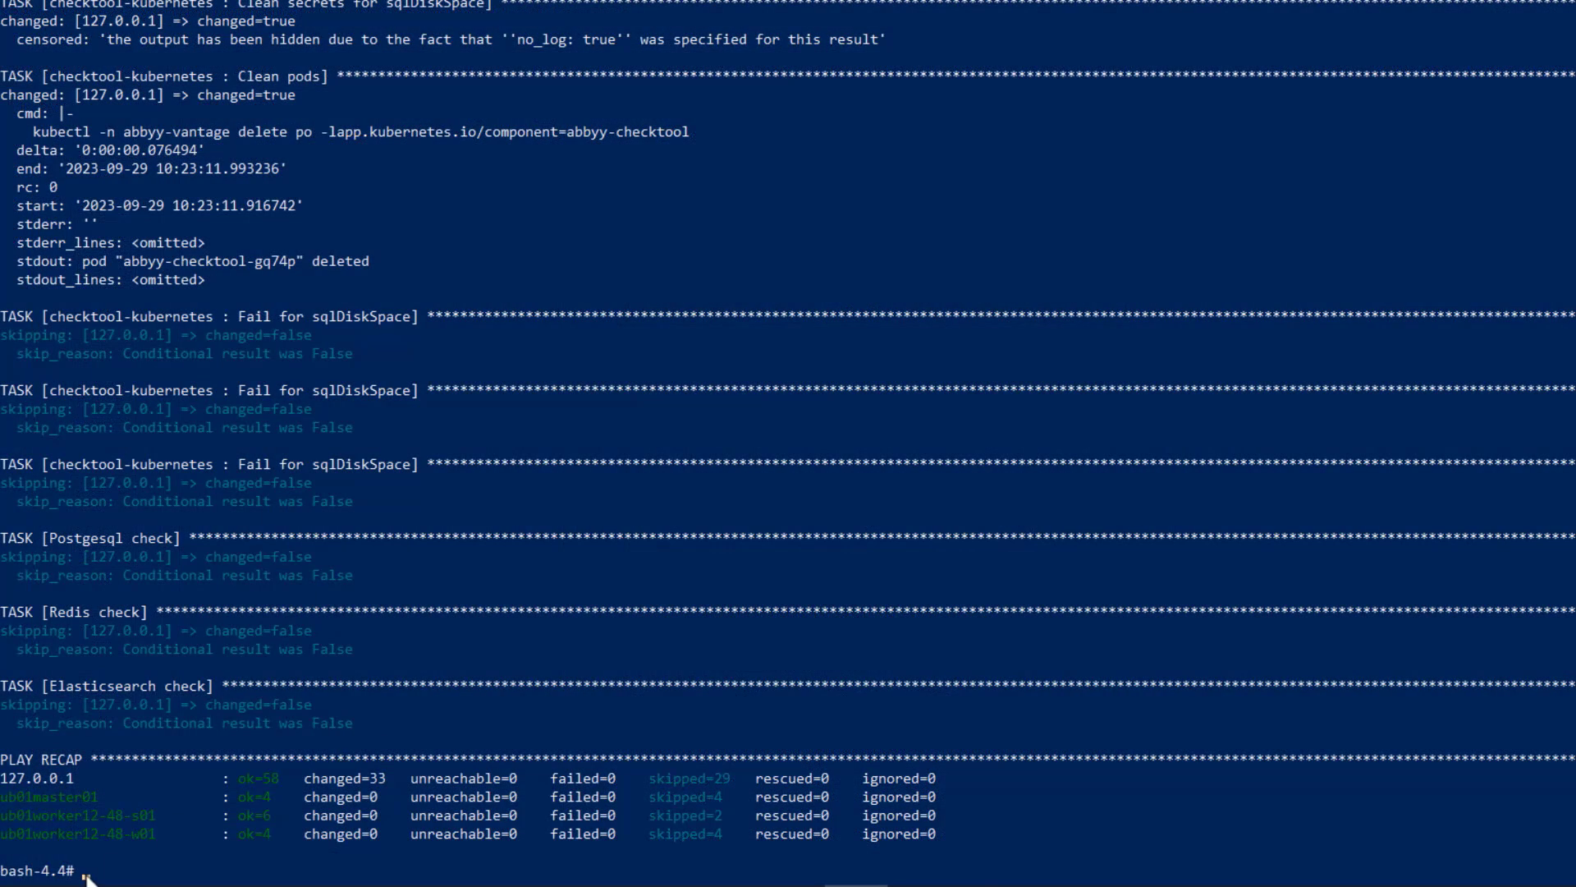
pyautogui.write('ansible-playbook -i inventories/k8s -v playbooks/legal.yml')
pyautogui.press('Return')
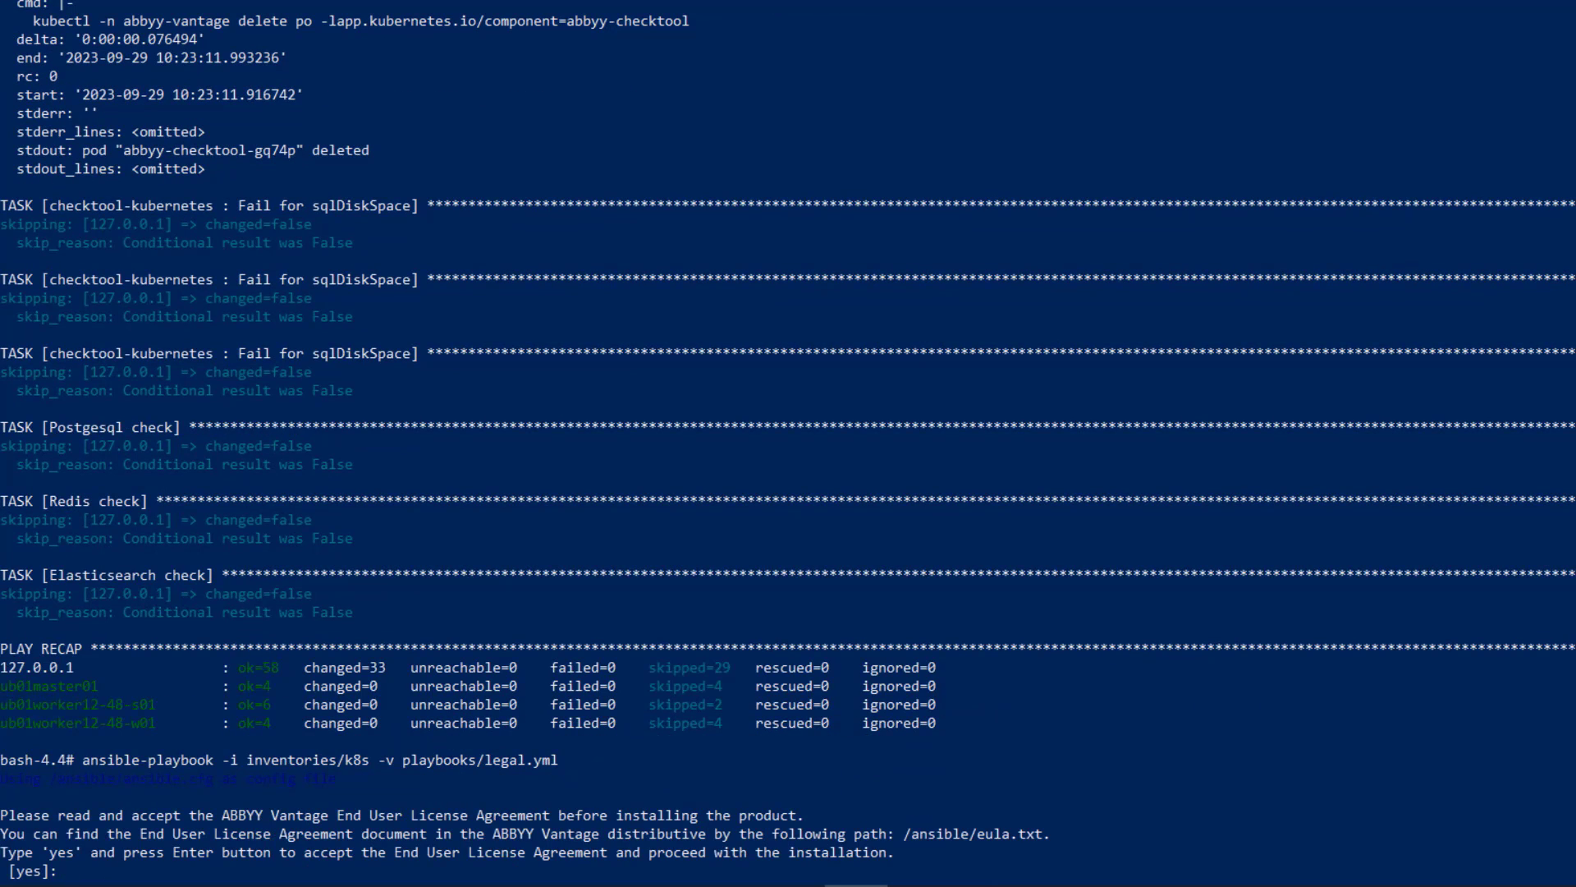
# Step: Answer yes to accept both the ABBYY Vantage End User License Agreement and the ABBYY Privacy Policy
pyautogui.write('yes')
pyautogui.press('Return')
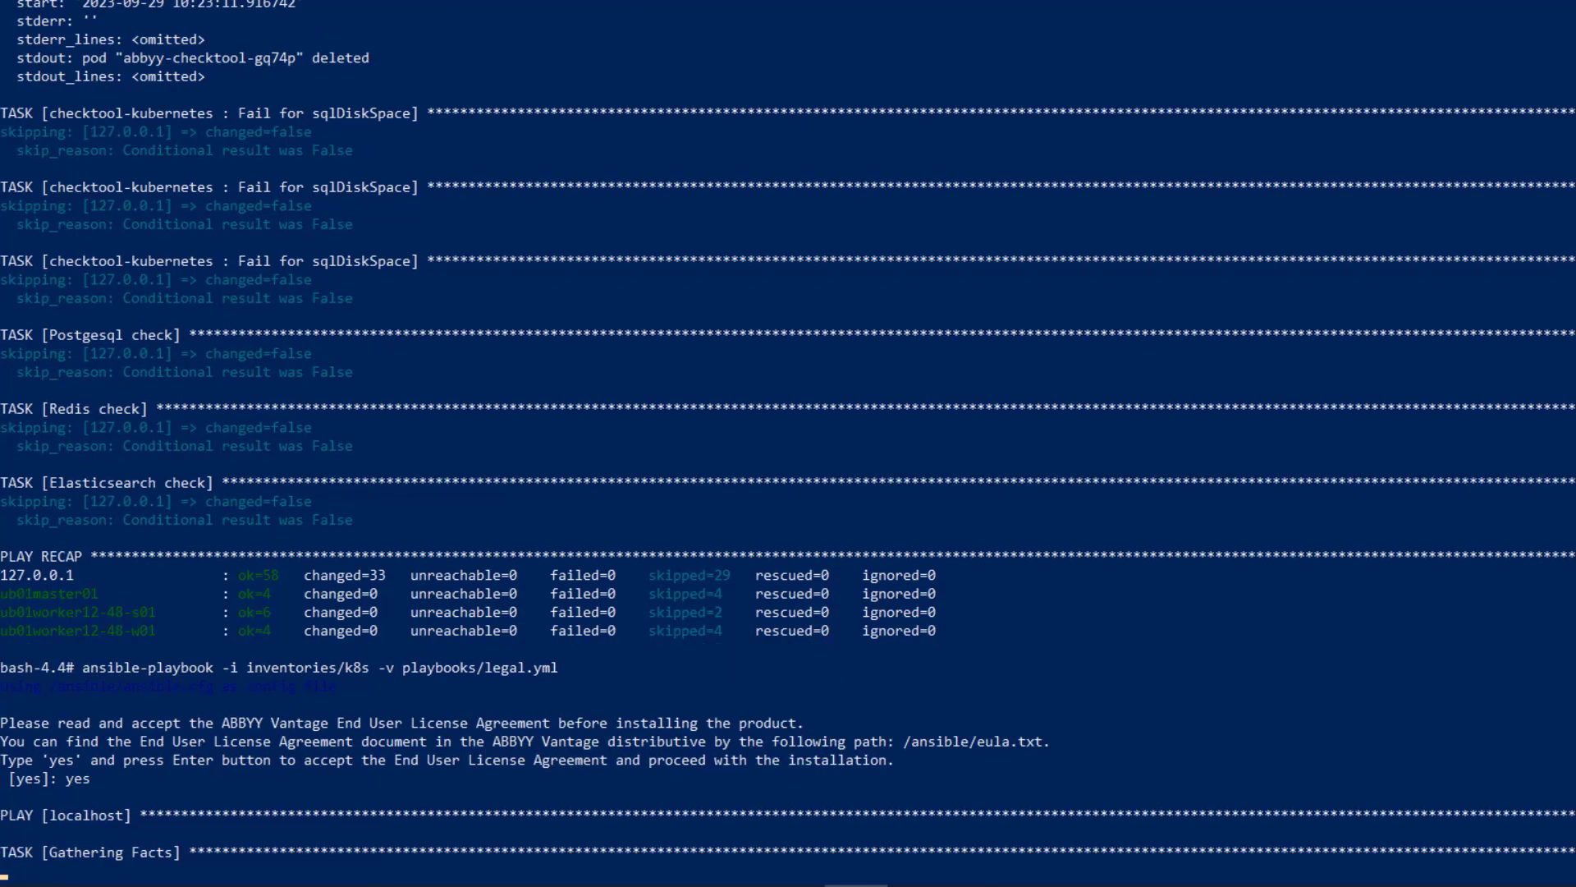
pyautogui.write('yes]: yes')
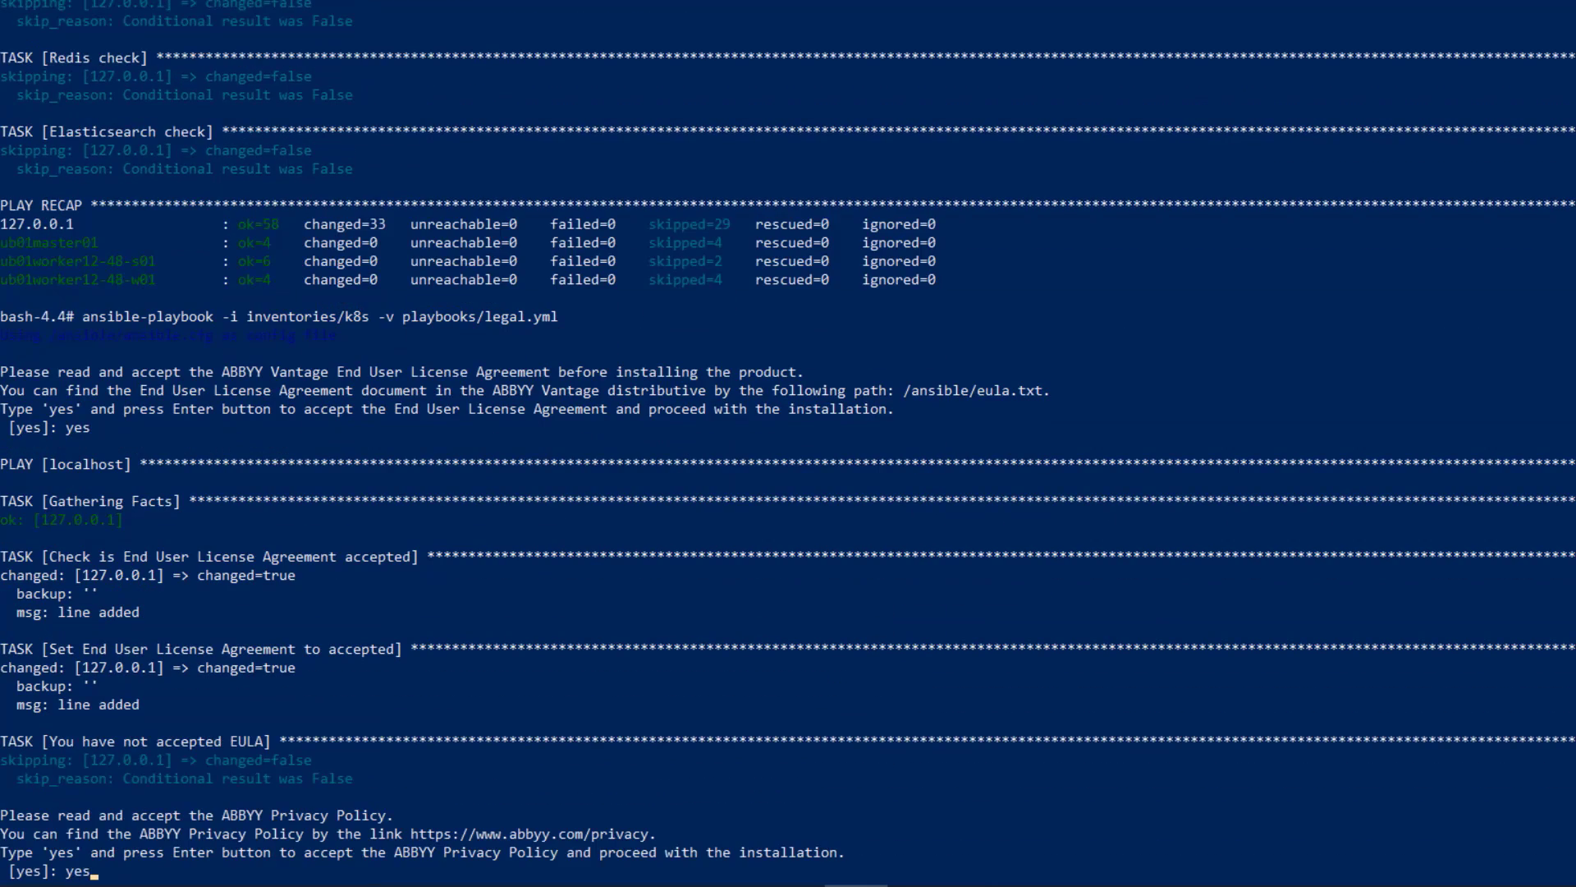
pyautogui.press('Return')
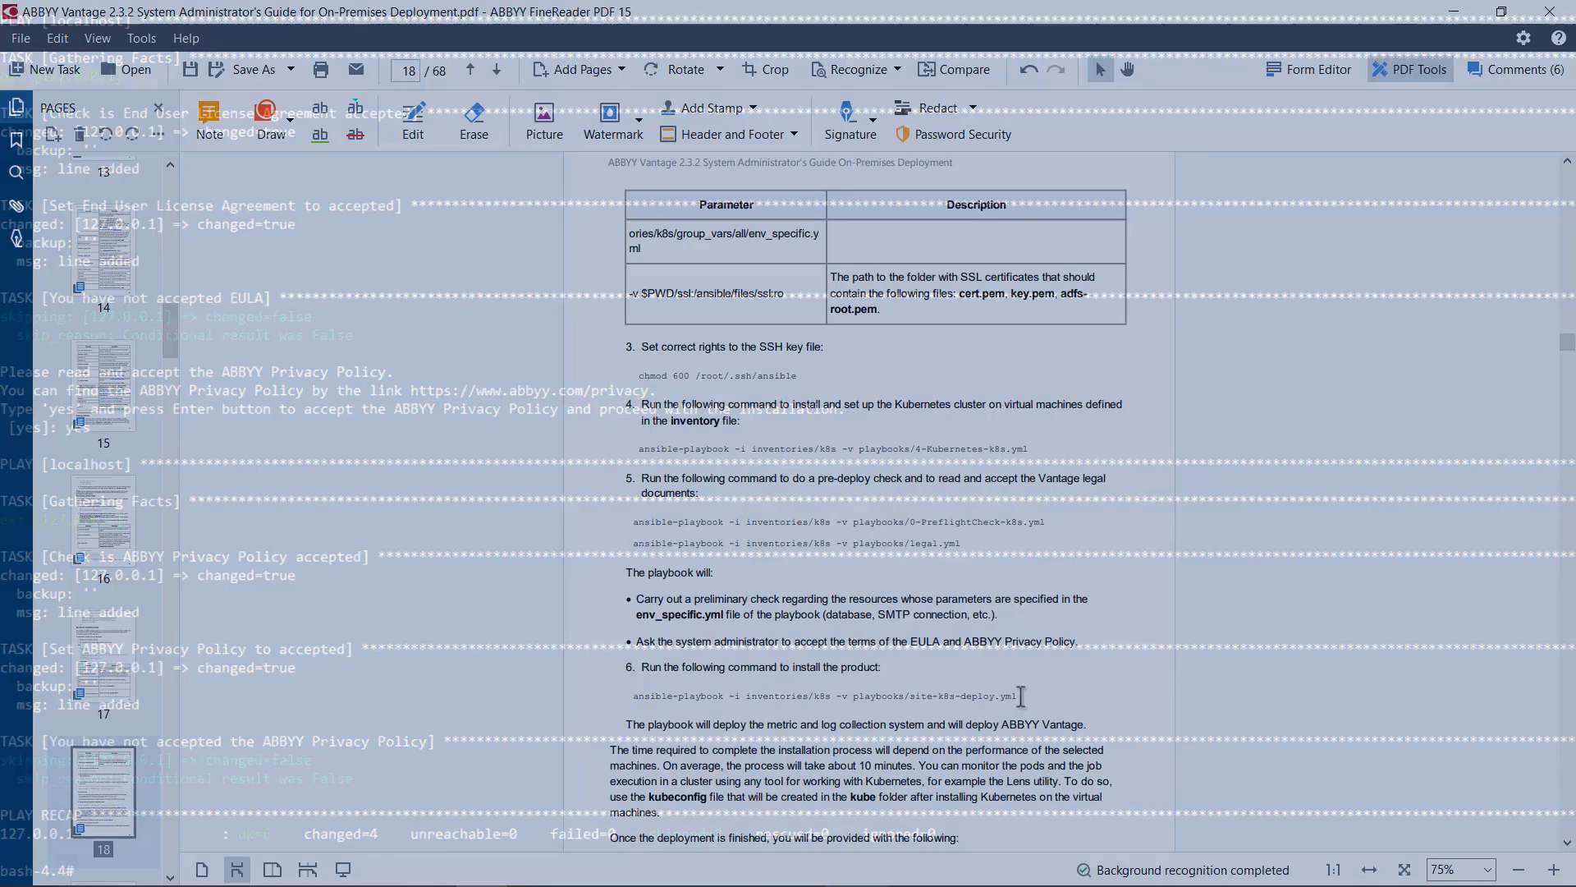
# Step: Deploy Vantage by running the guide's command ansible-playbook -i inventories/k8s -v playbooks/site-k8s-deploy.yml in the container
pyautogui.tripleClick(932, 696)
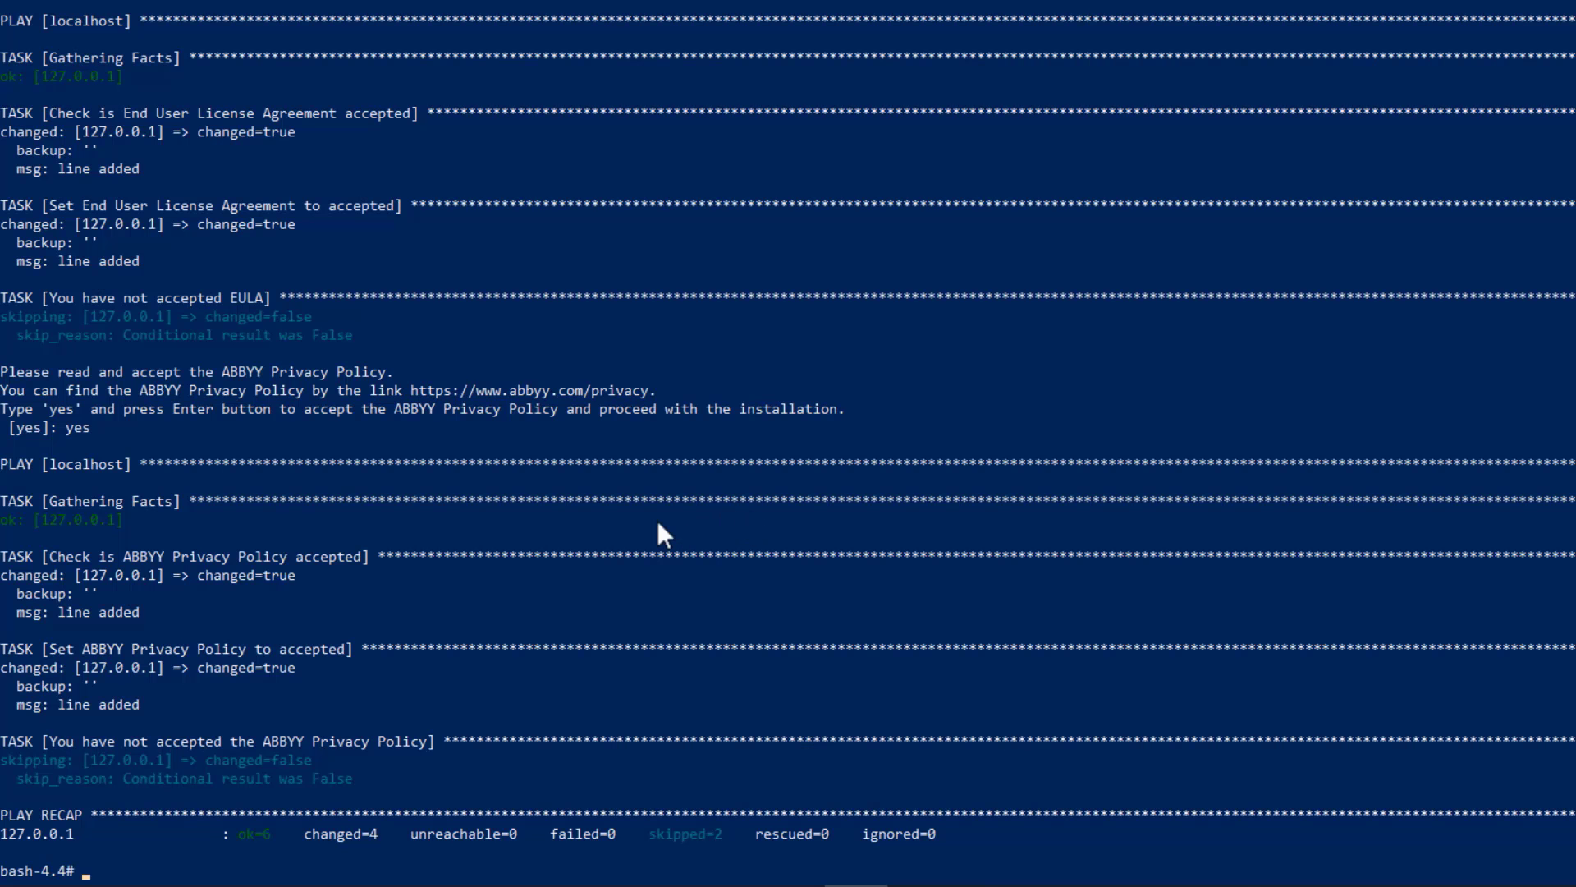
pyautogui.rightClick(86, 266)
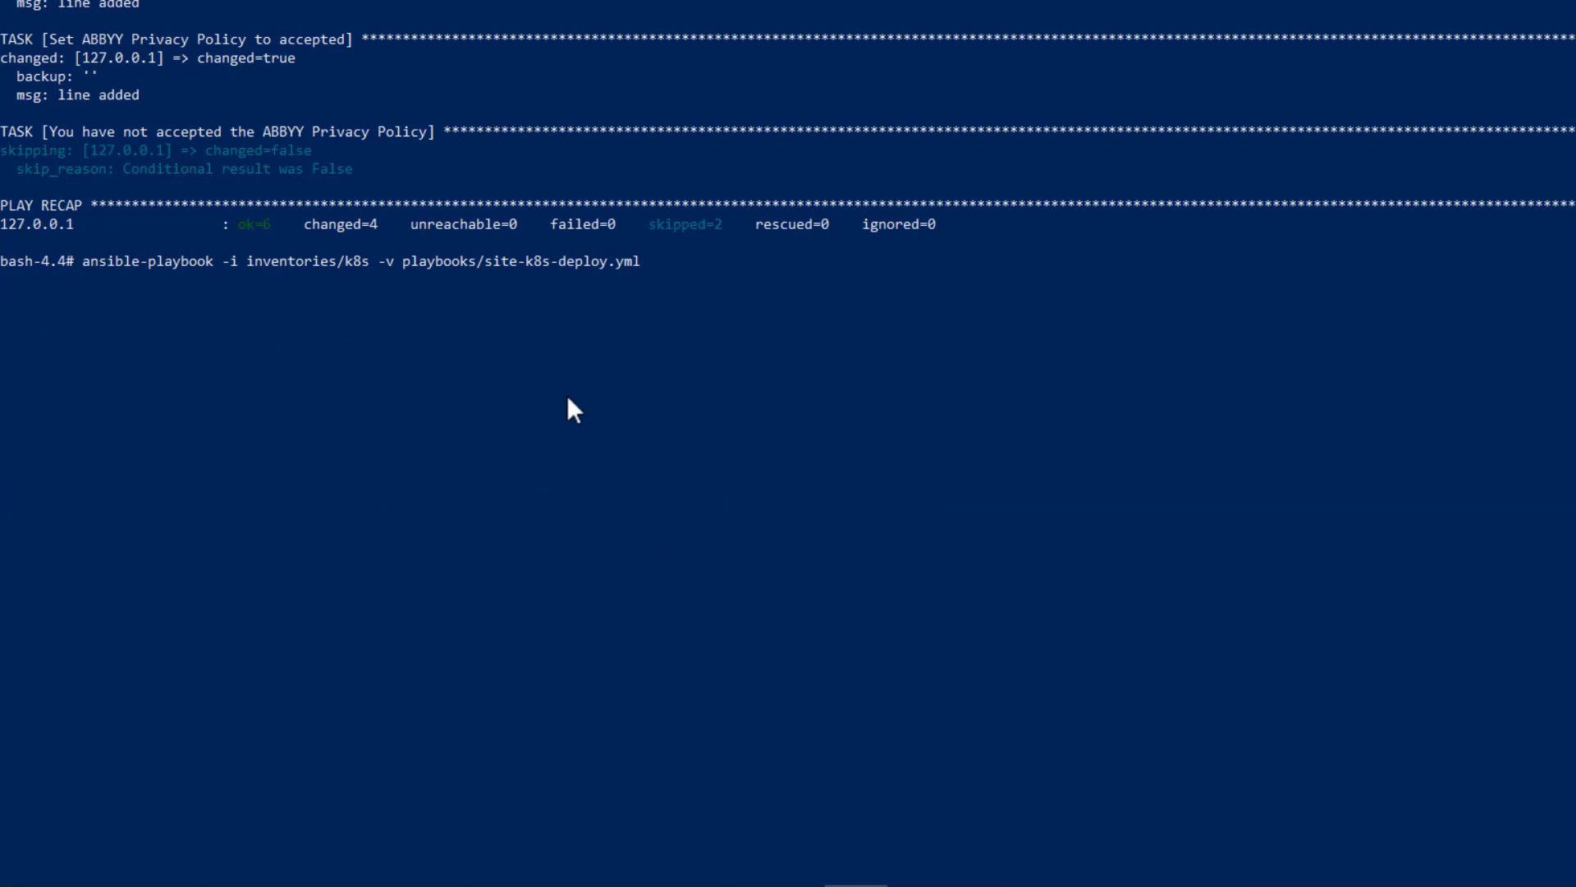
pyautogui.press('Return')
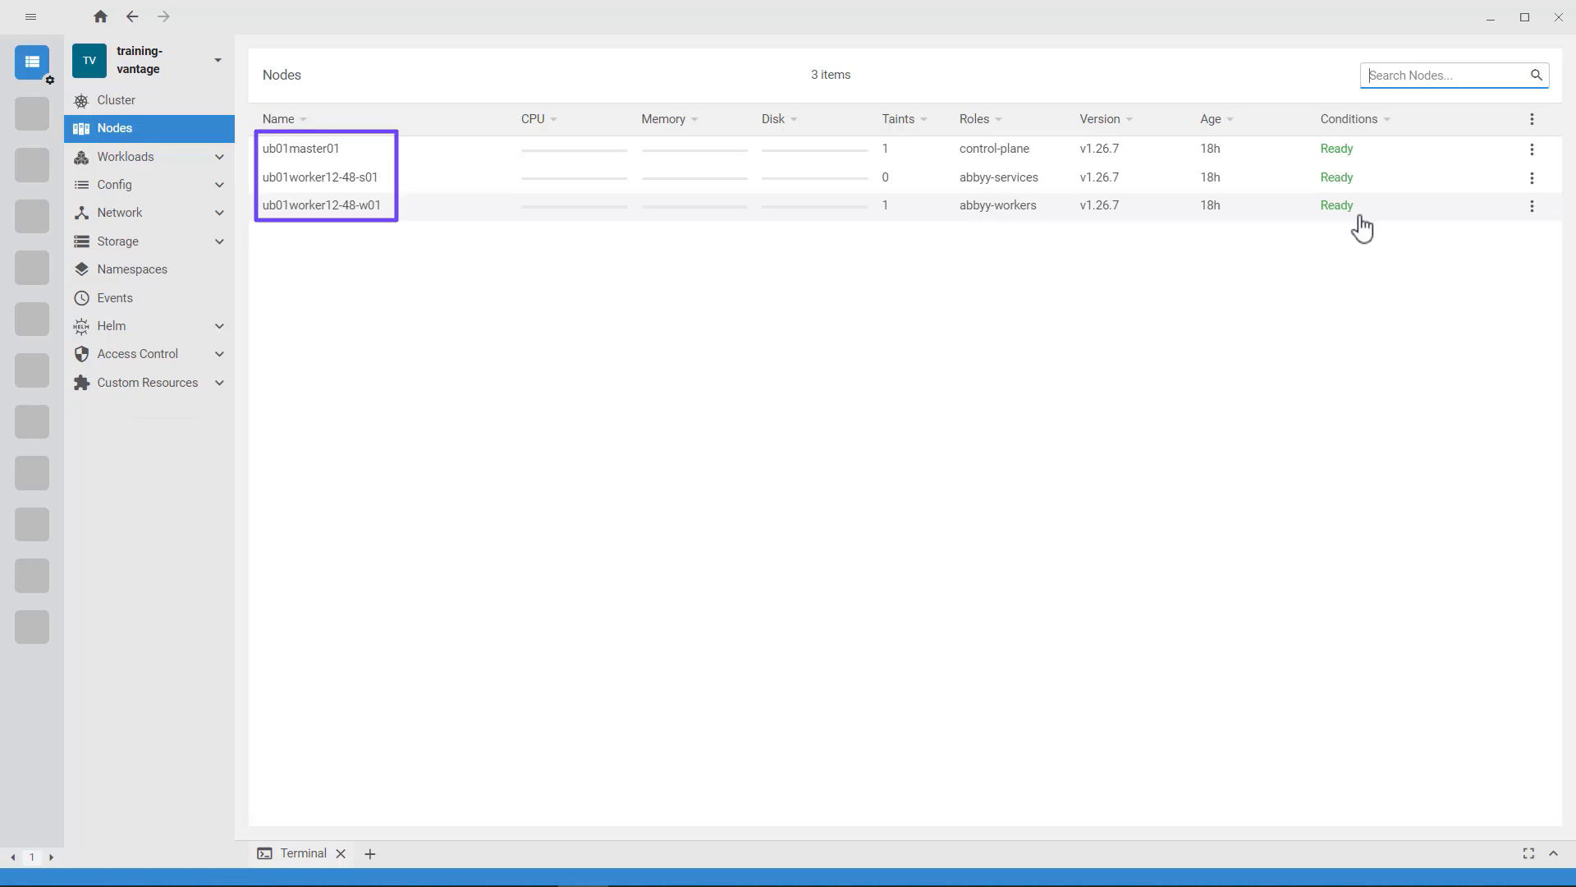
# Step: In Lens, view the training-vantage cluster's workloads overview filtered to the abbyy-vantage namespace
pyautogui.click(116, 166)
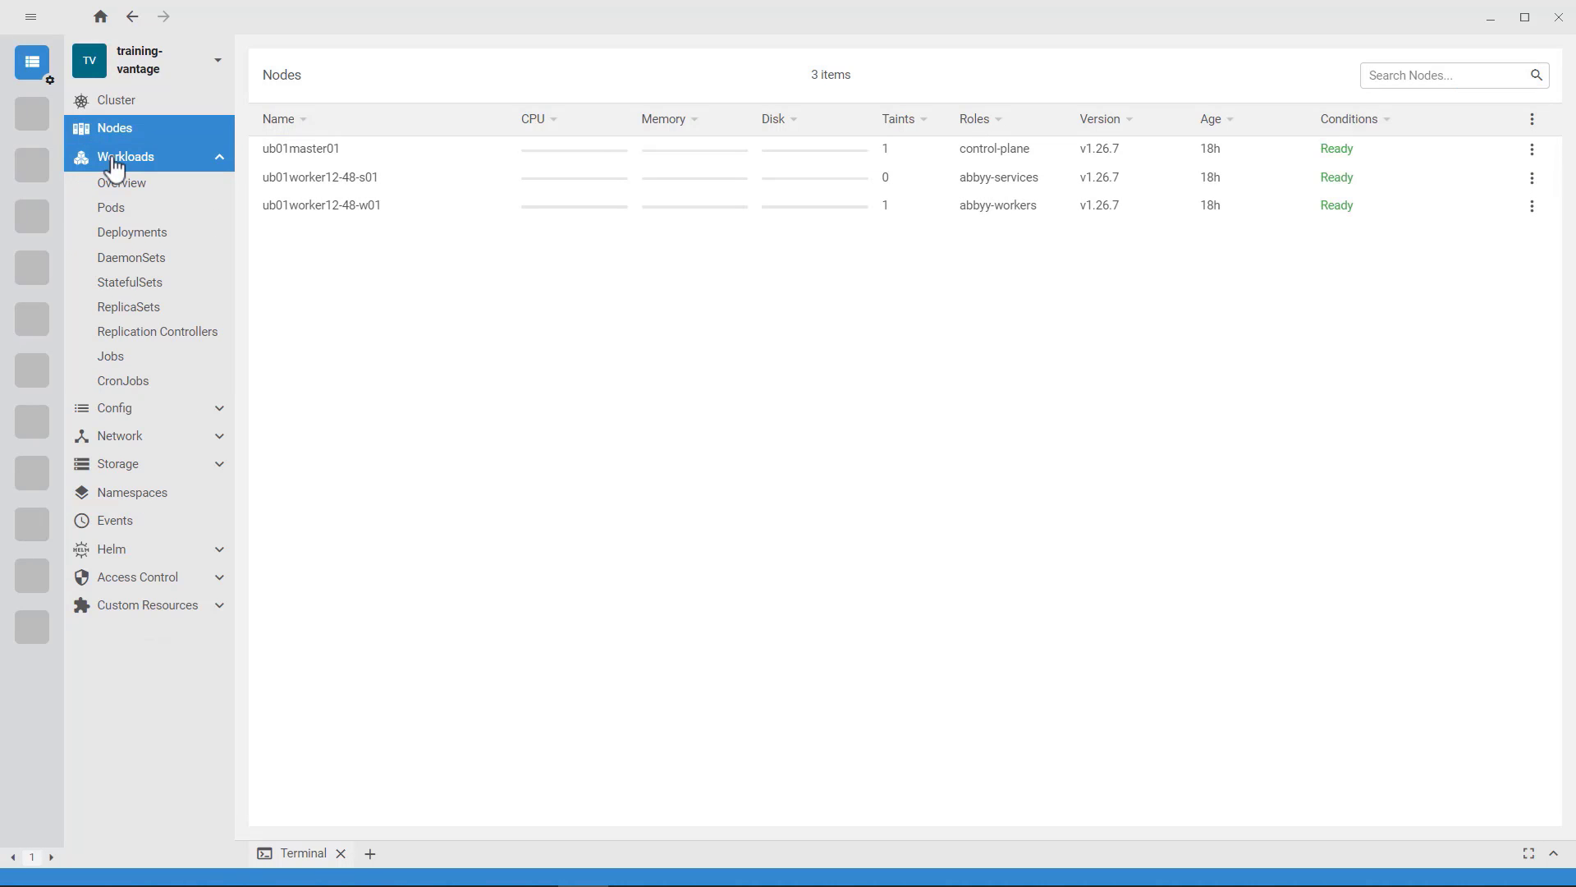
pyautogui.click(120, 187)
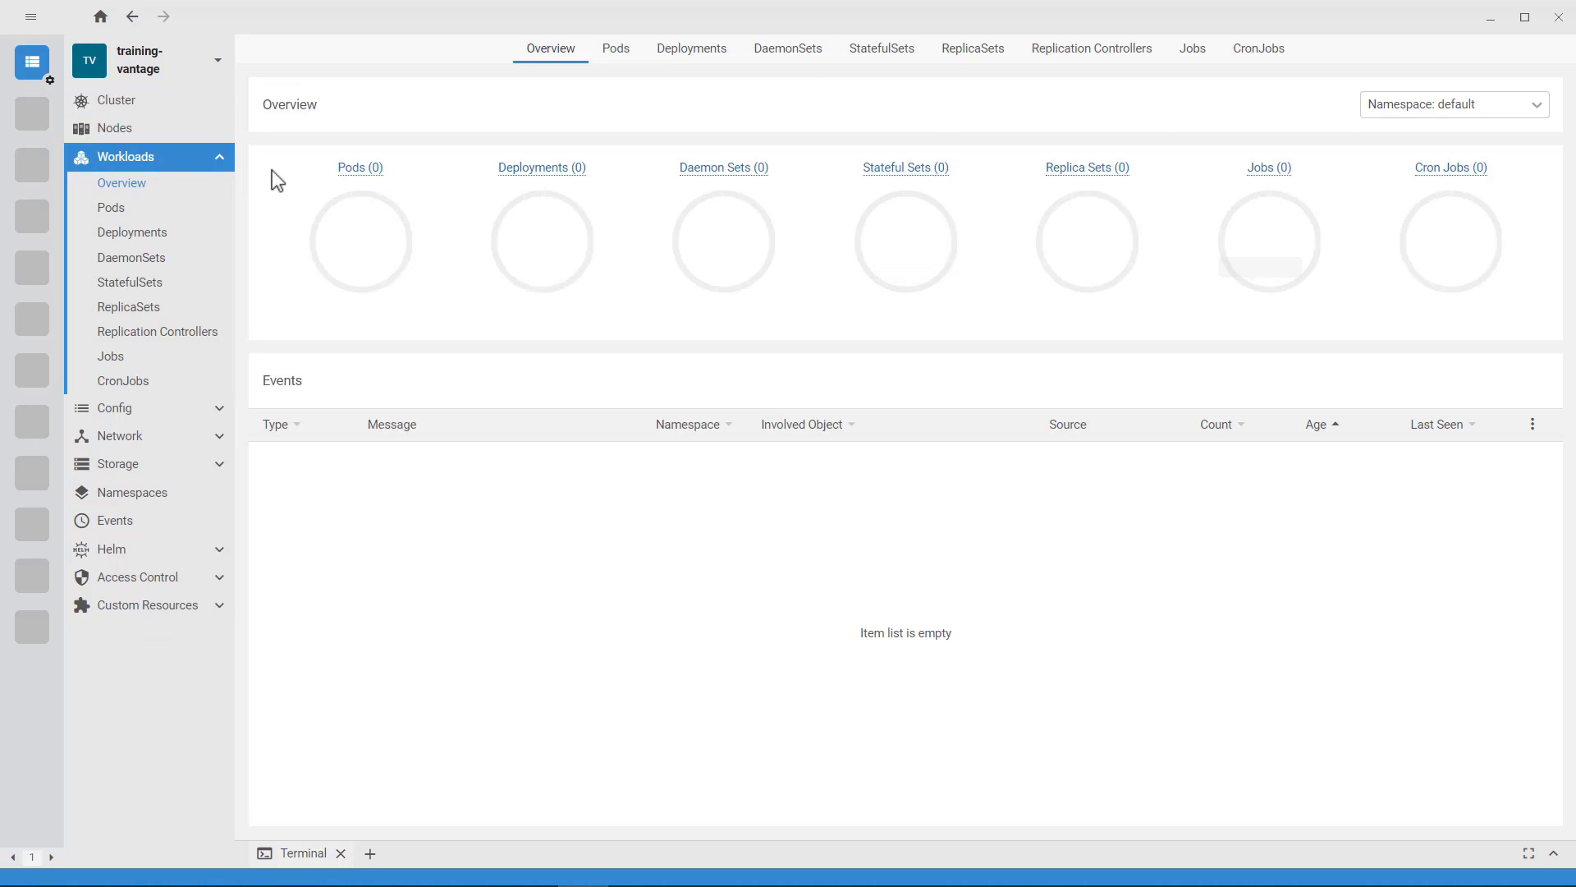
pyautogui.click(1539, 107)
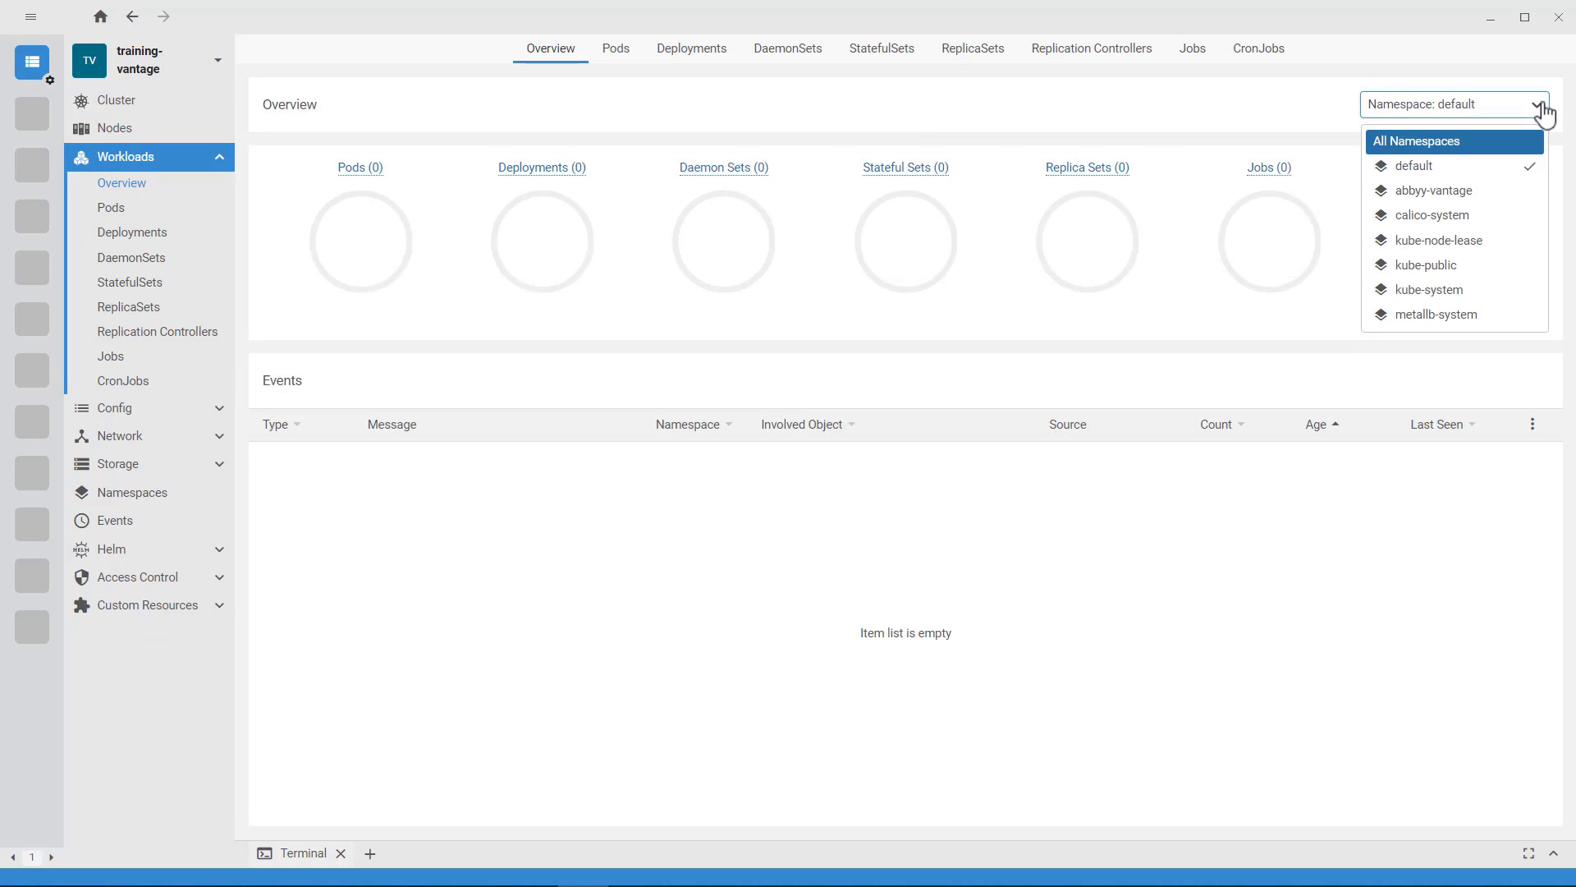
pyautogui.click(1476, 193)
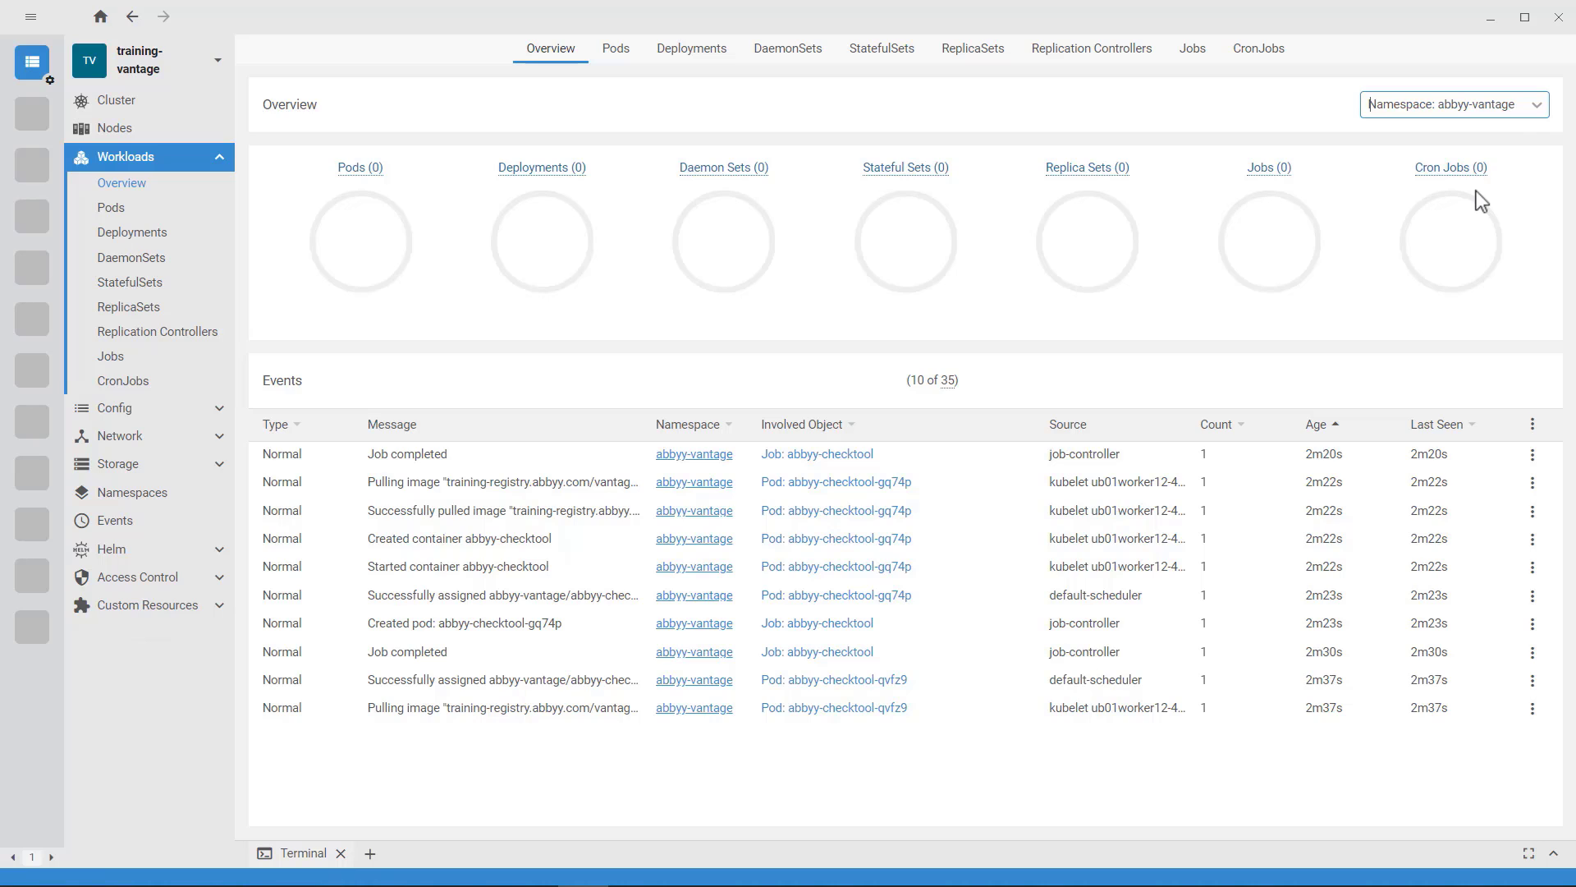
# Step: Check the workloads overview for the nfs, abbyy-infrastructure and abbyy-monitoring namespaces in turn
pyautogui.click(1535, 107)
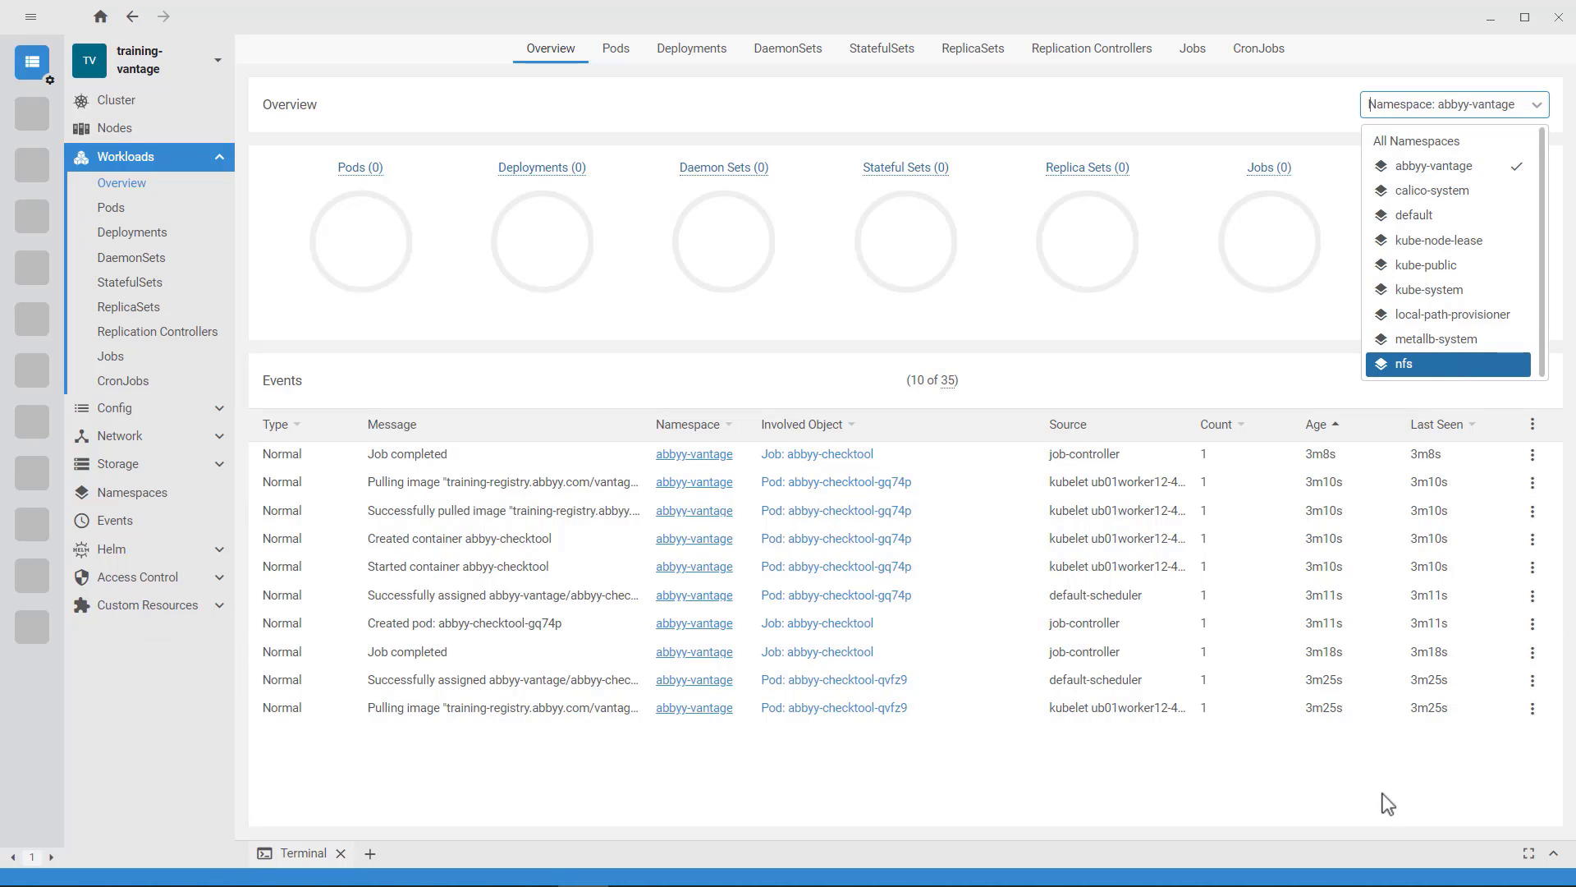
pyautogui.click(1426, 364)
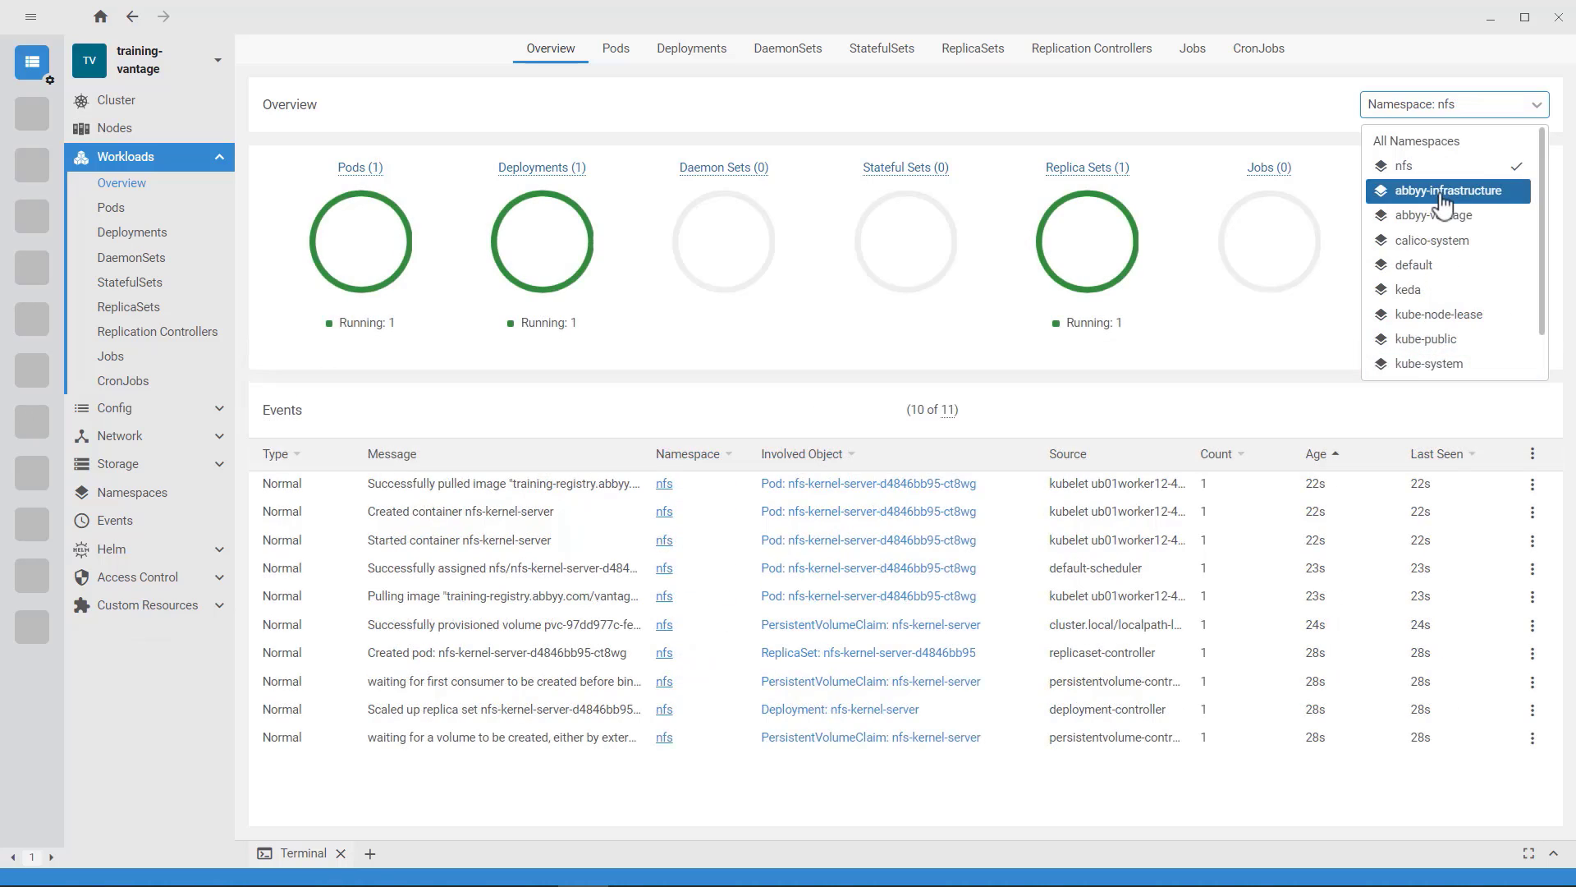
pyautogui.click(1443, 197)
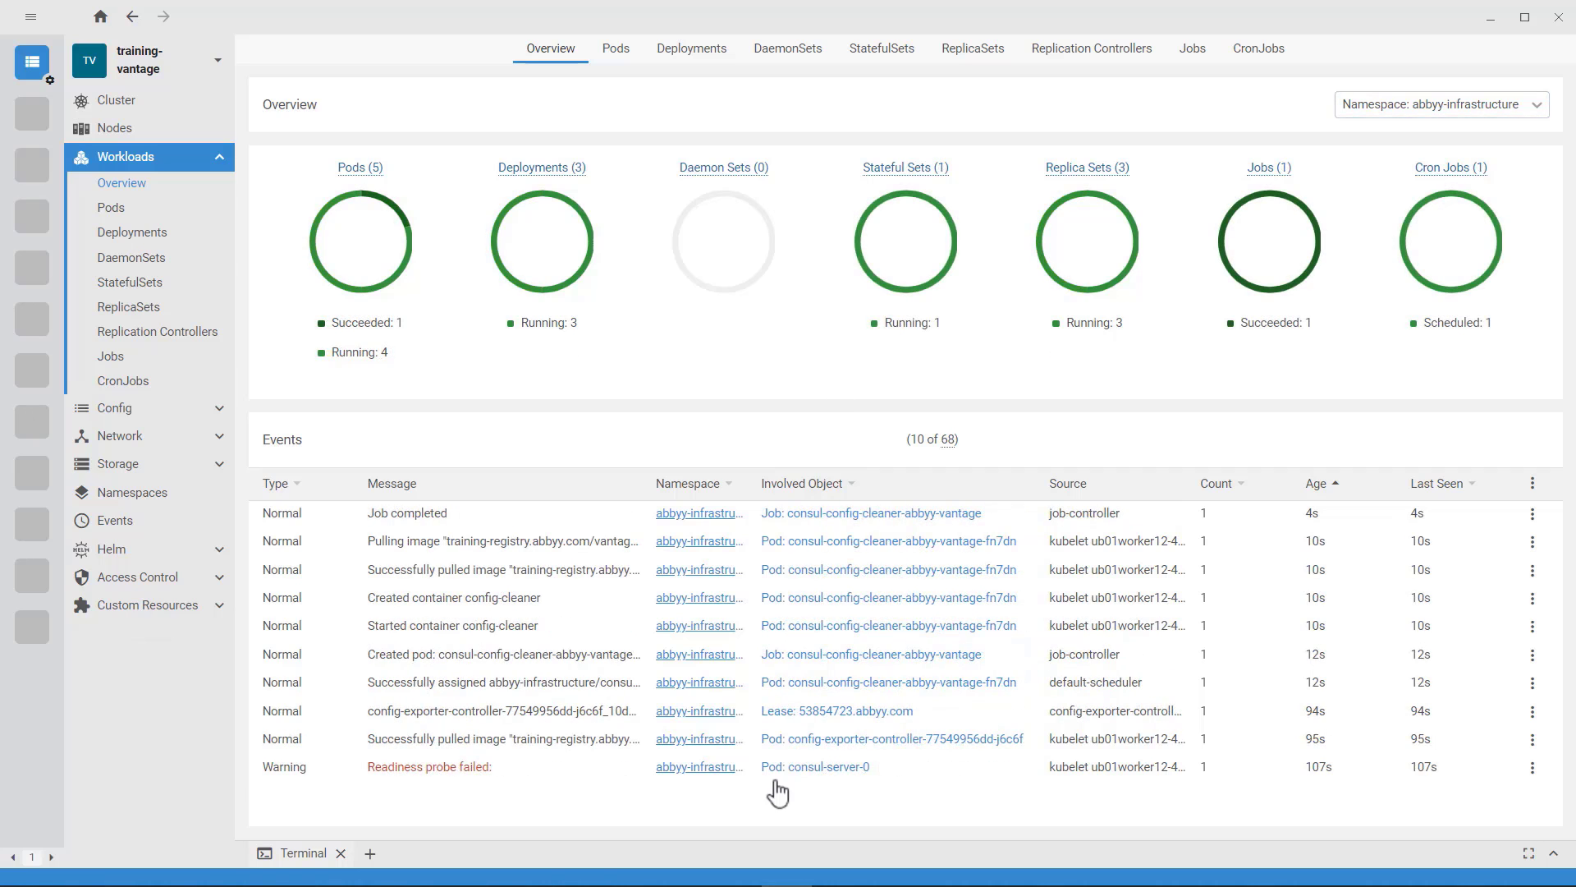
pyautogui.click(1536, 111)
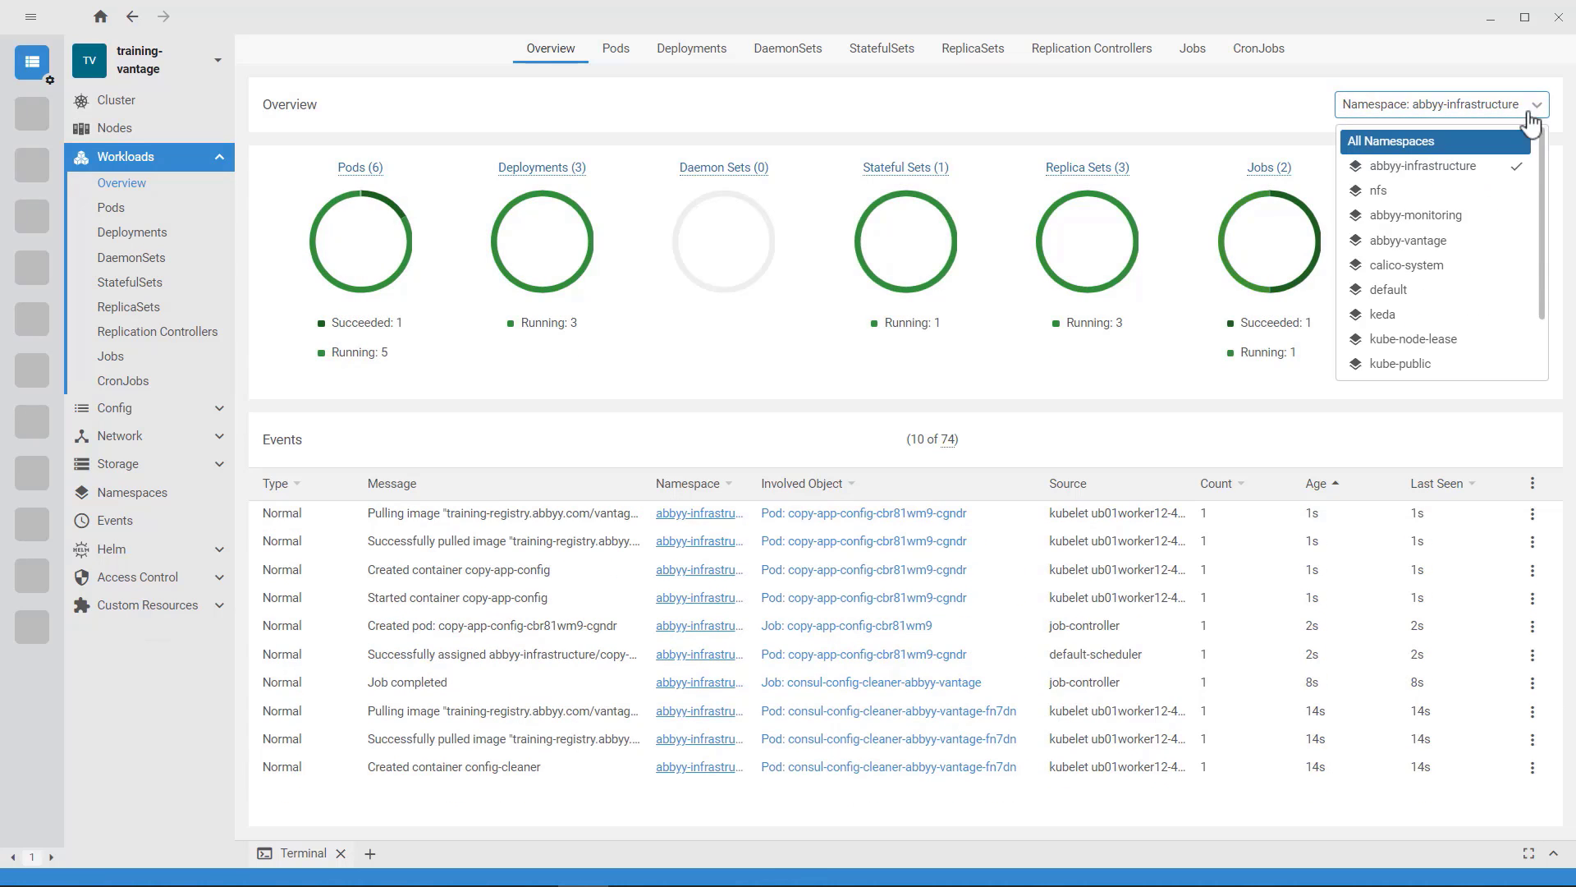
pyautogui.click(1416, 215)
# Step: Examine the abbyy-vantage namespace's workloads and job list, and inspect the details of the workspace pod's startup probe warning event
pyautogui.click(1532, 106)
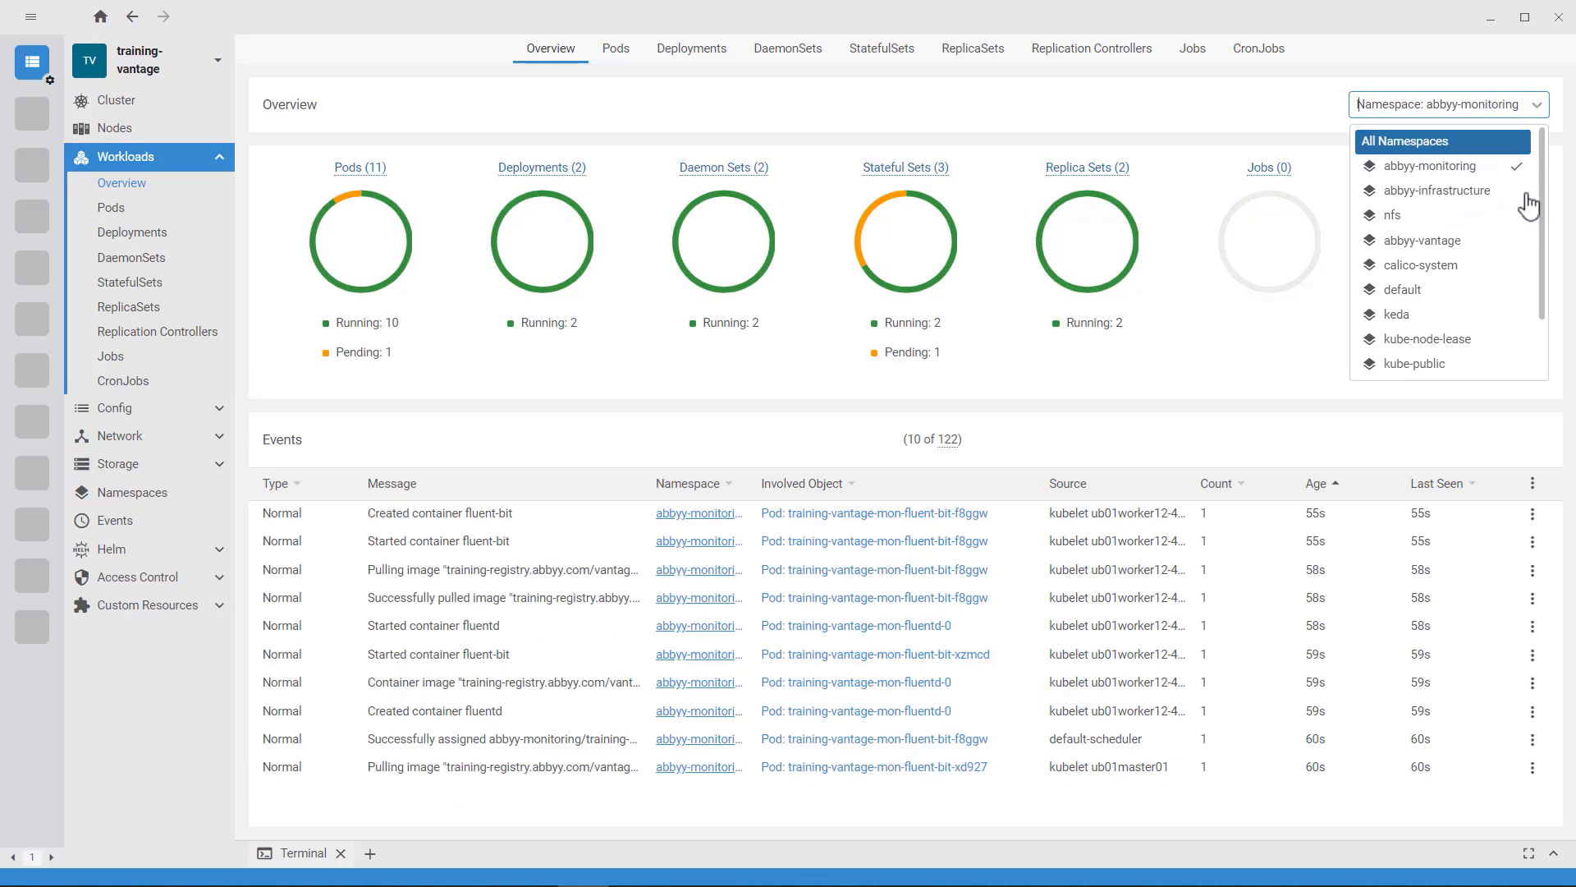
pyautogui.click(1445, 242)
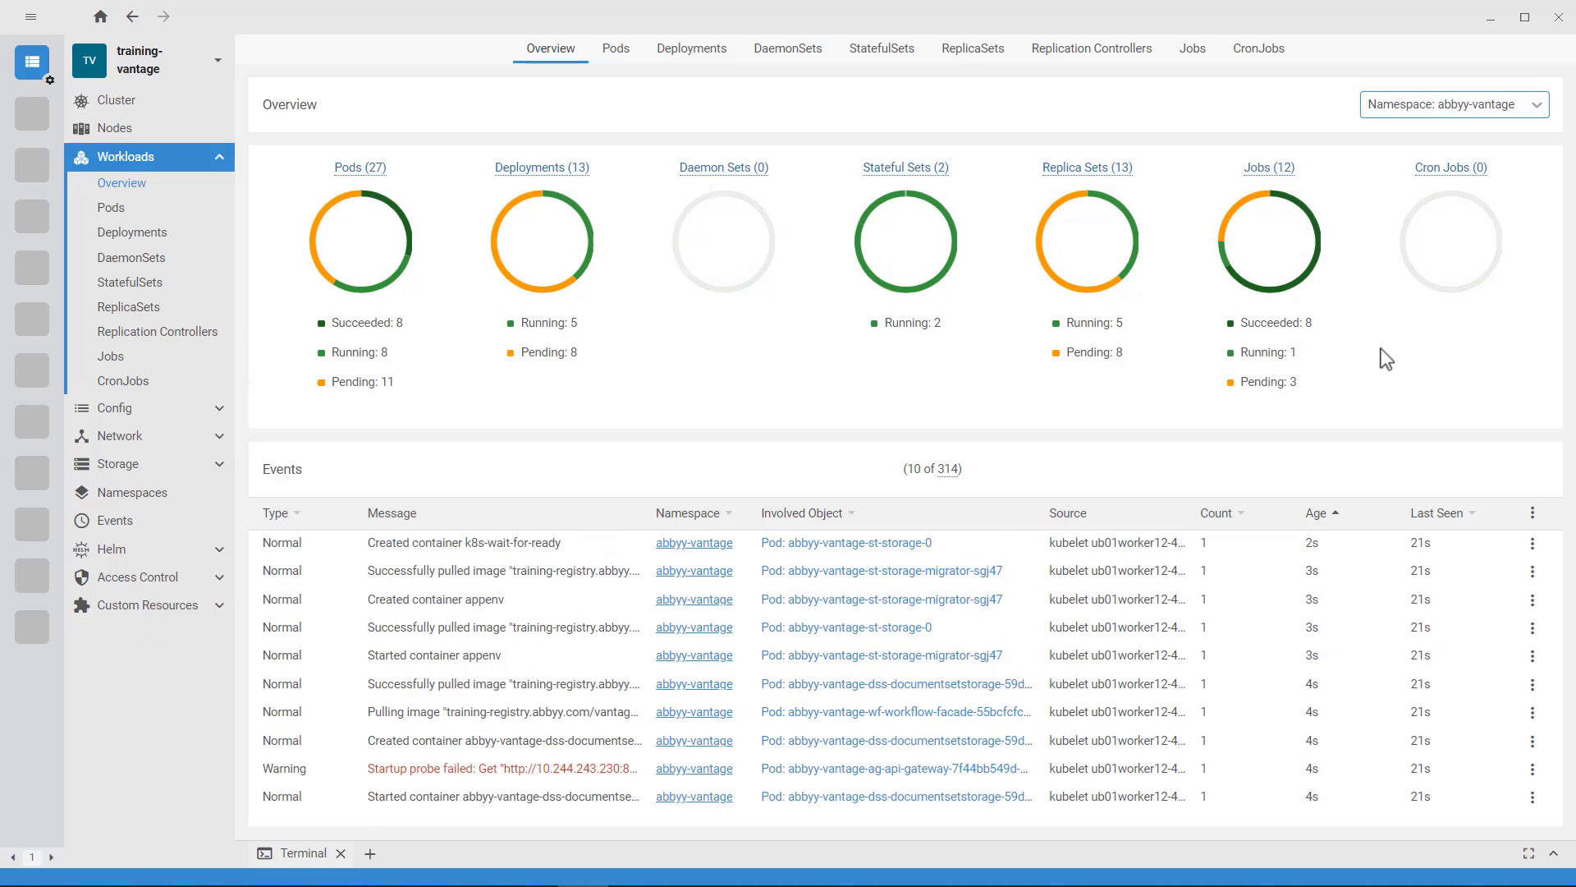
pyautogui.click(1277, 171)
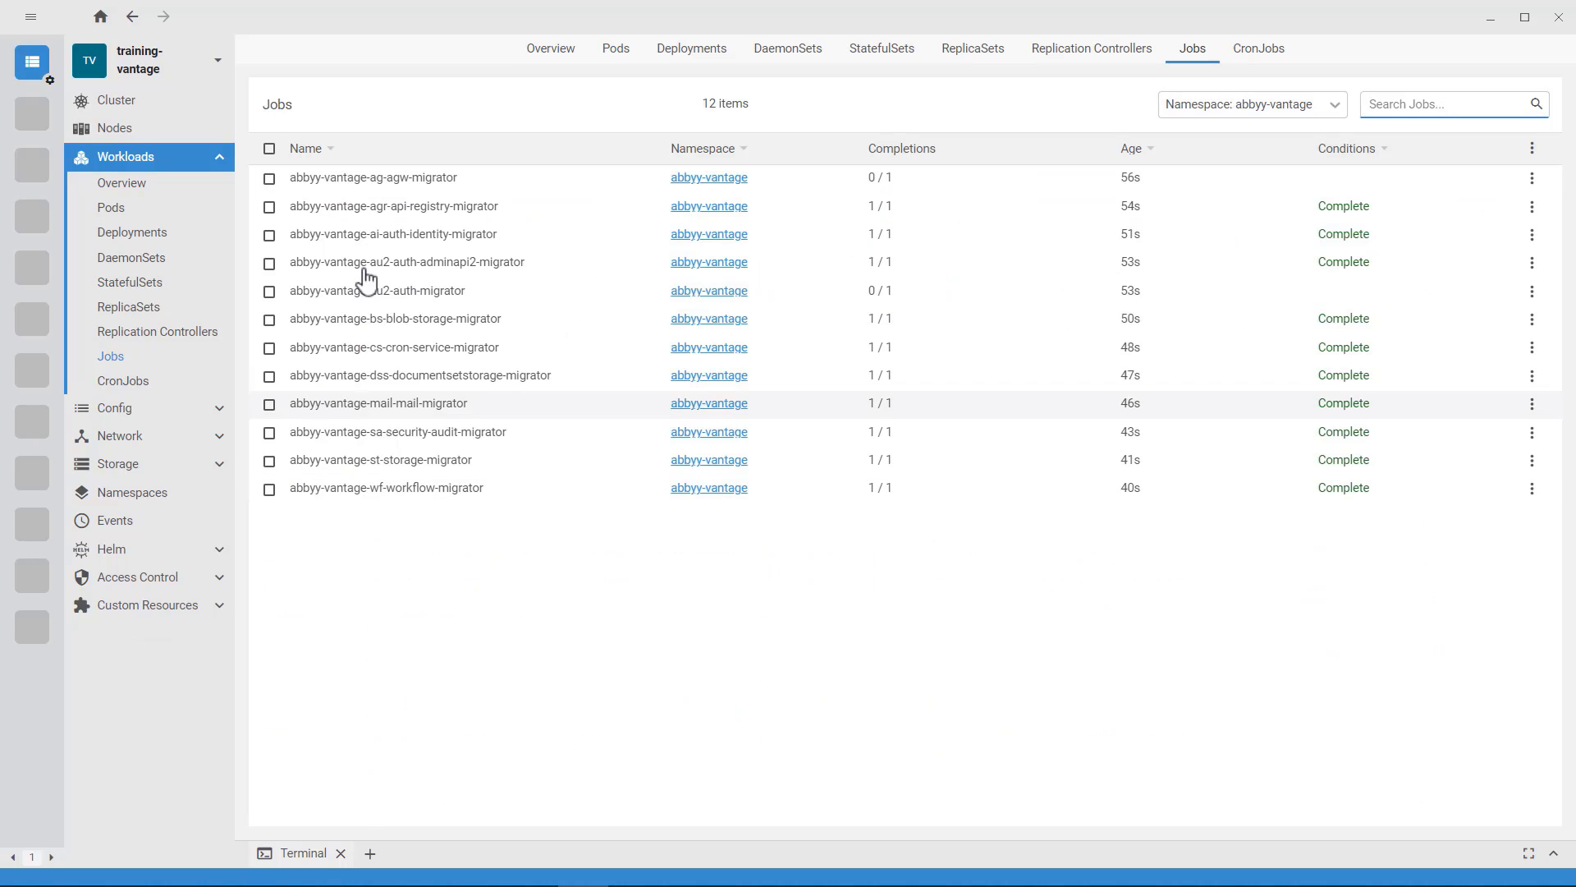
pyautogui.click(123, 185)
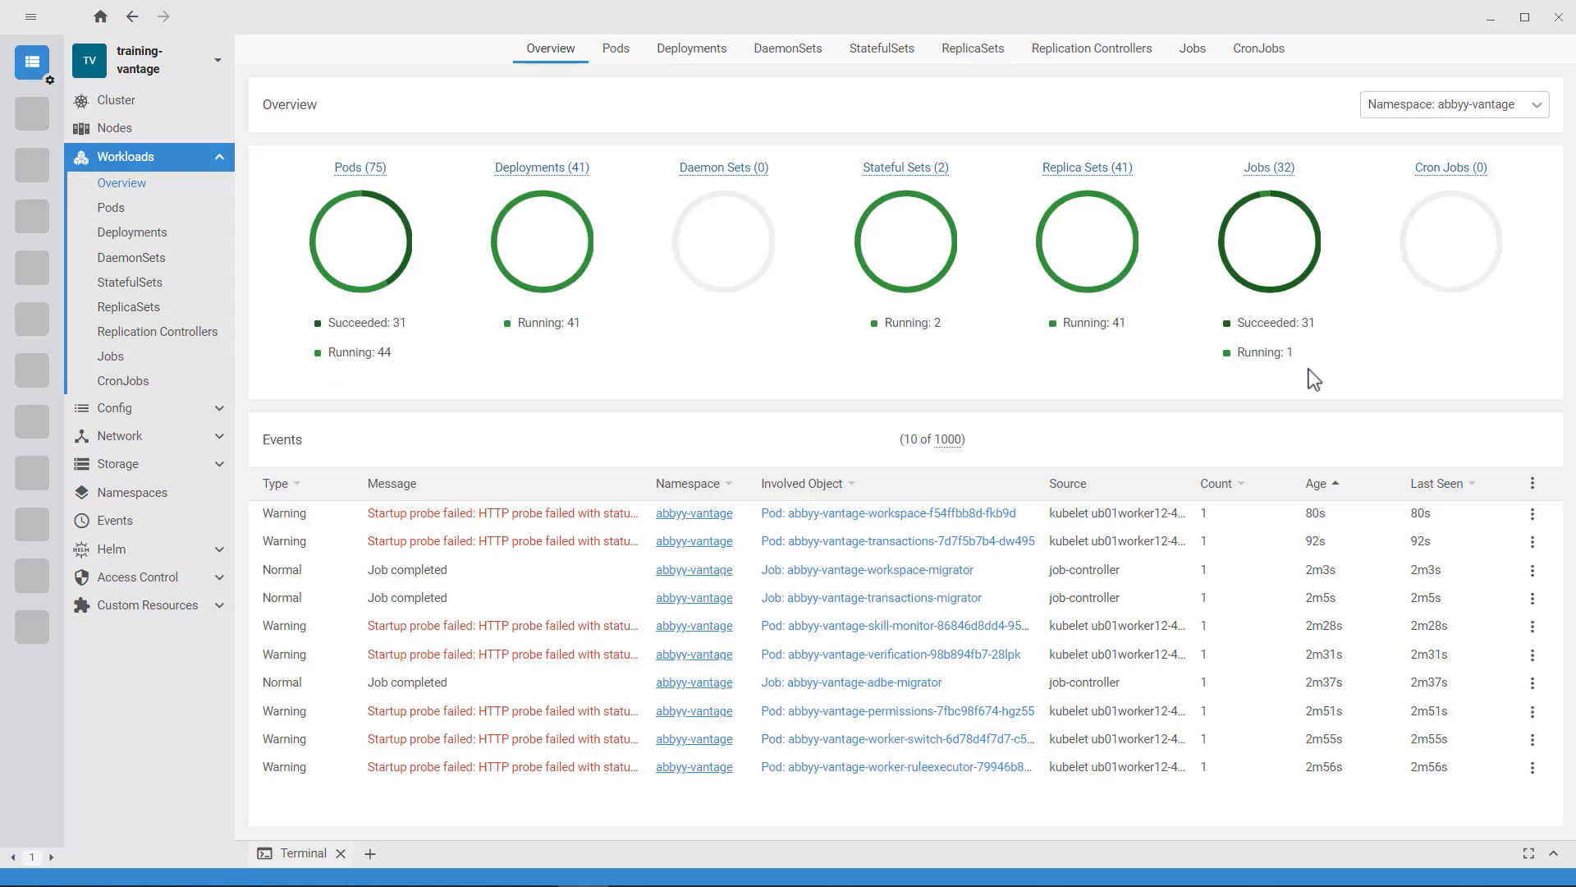
pyautogui.click(487, 526)
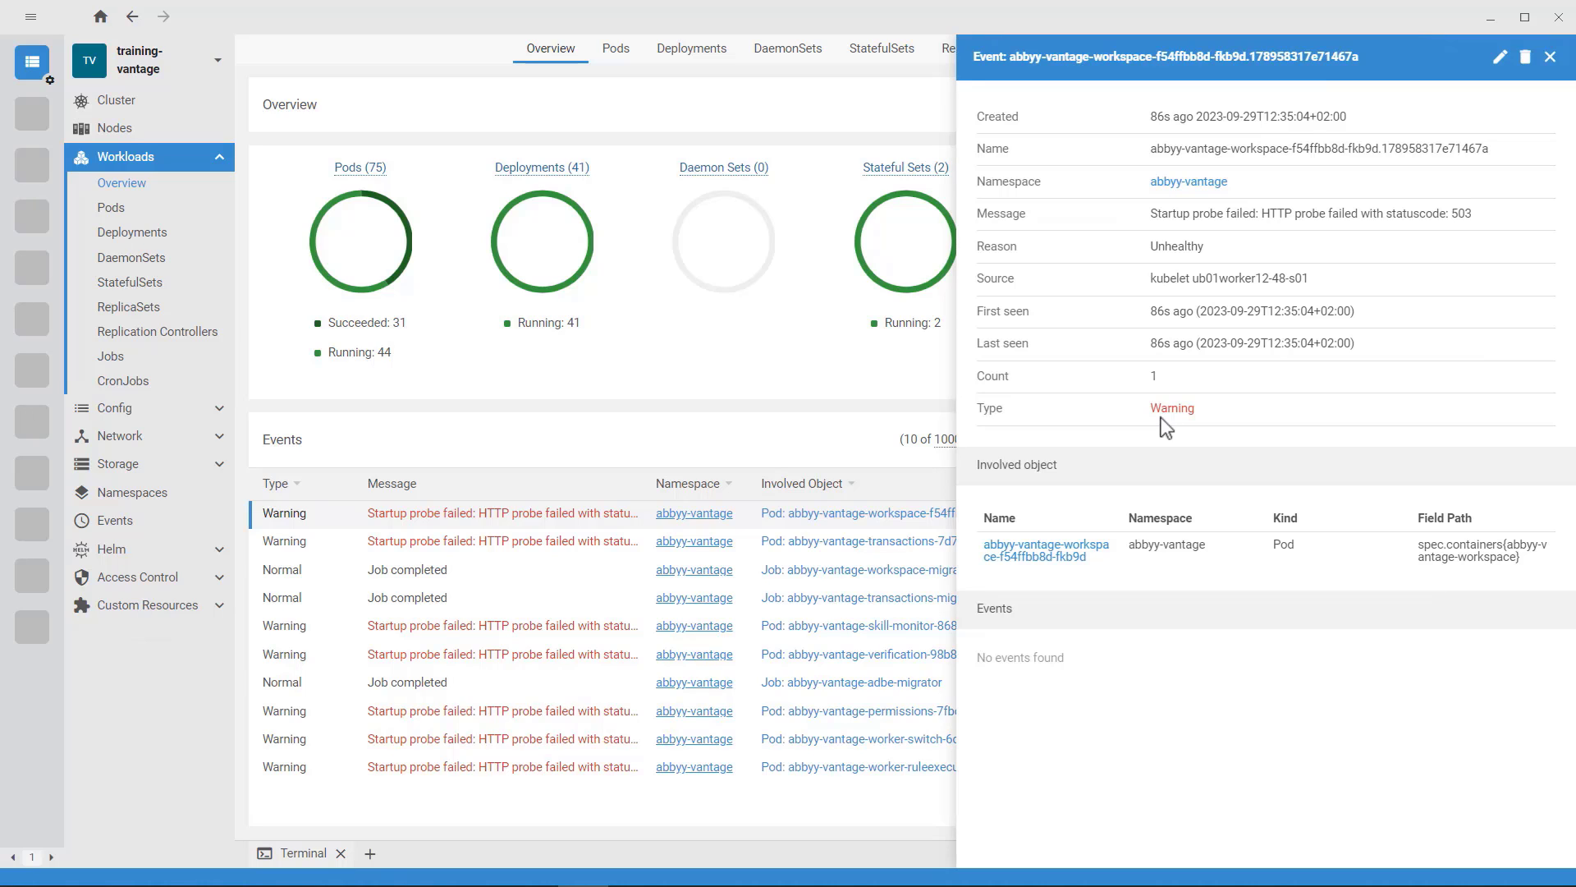
pyautogui.click(1551, 56)
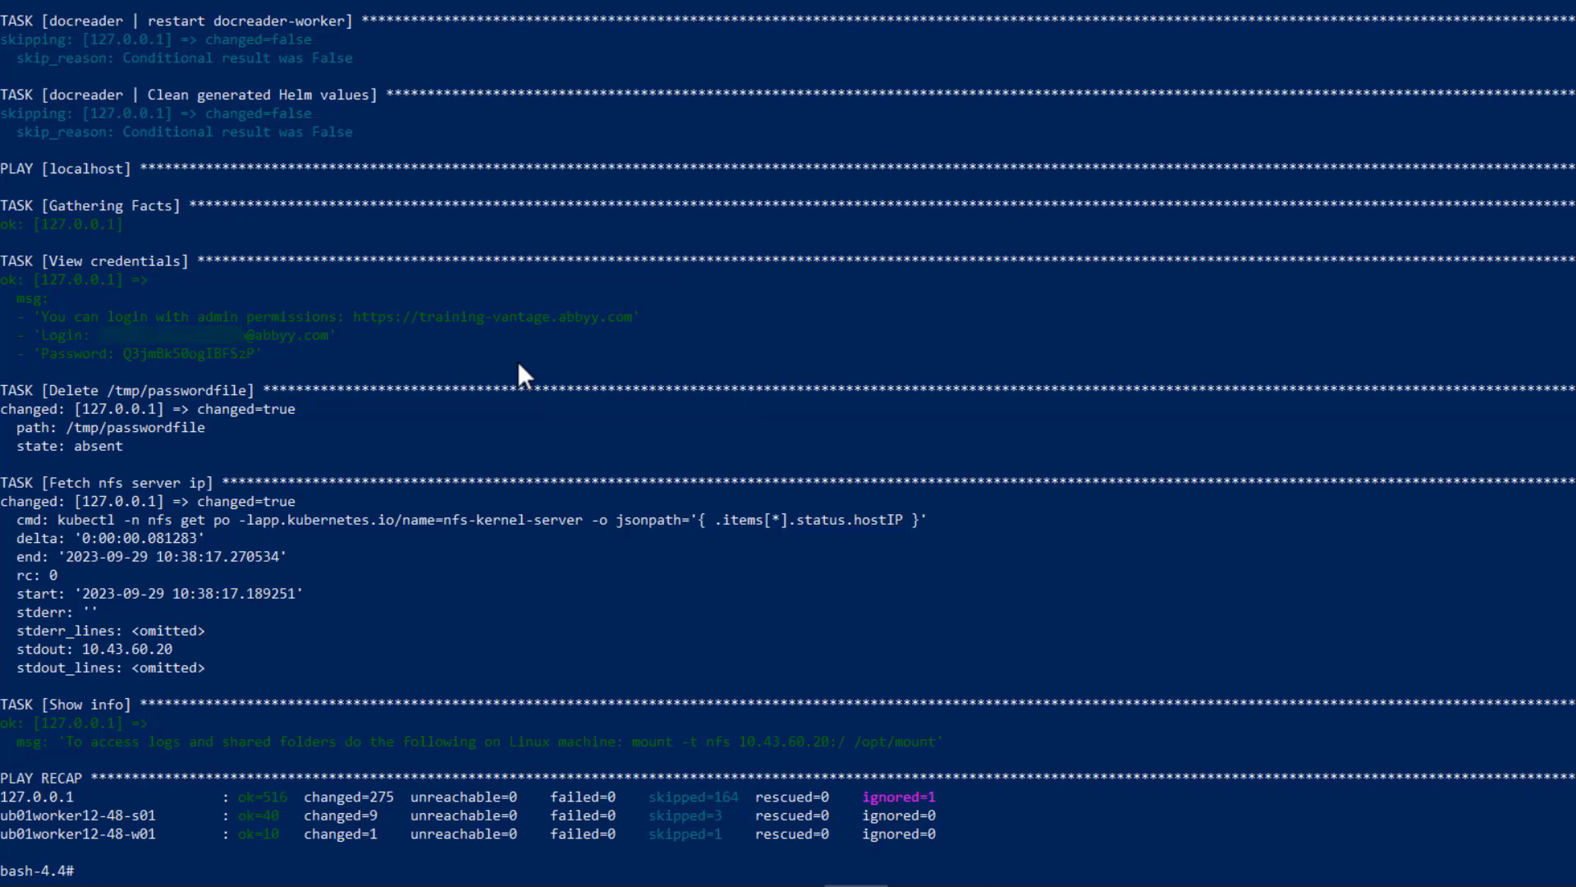
pyautogui.moveTo(369, 317); pyautogui.dragTo(630, 318)
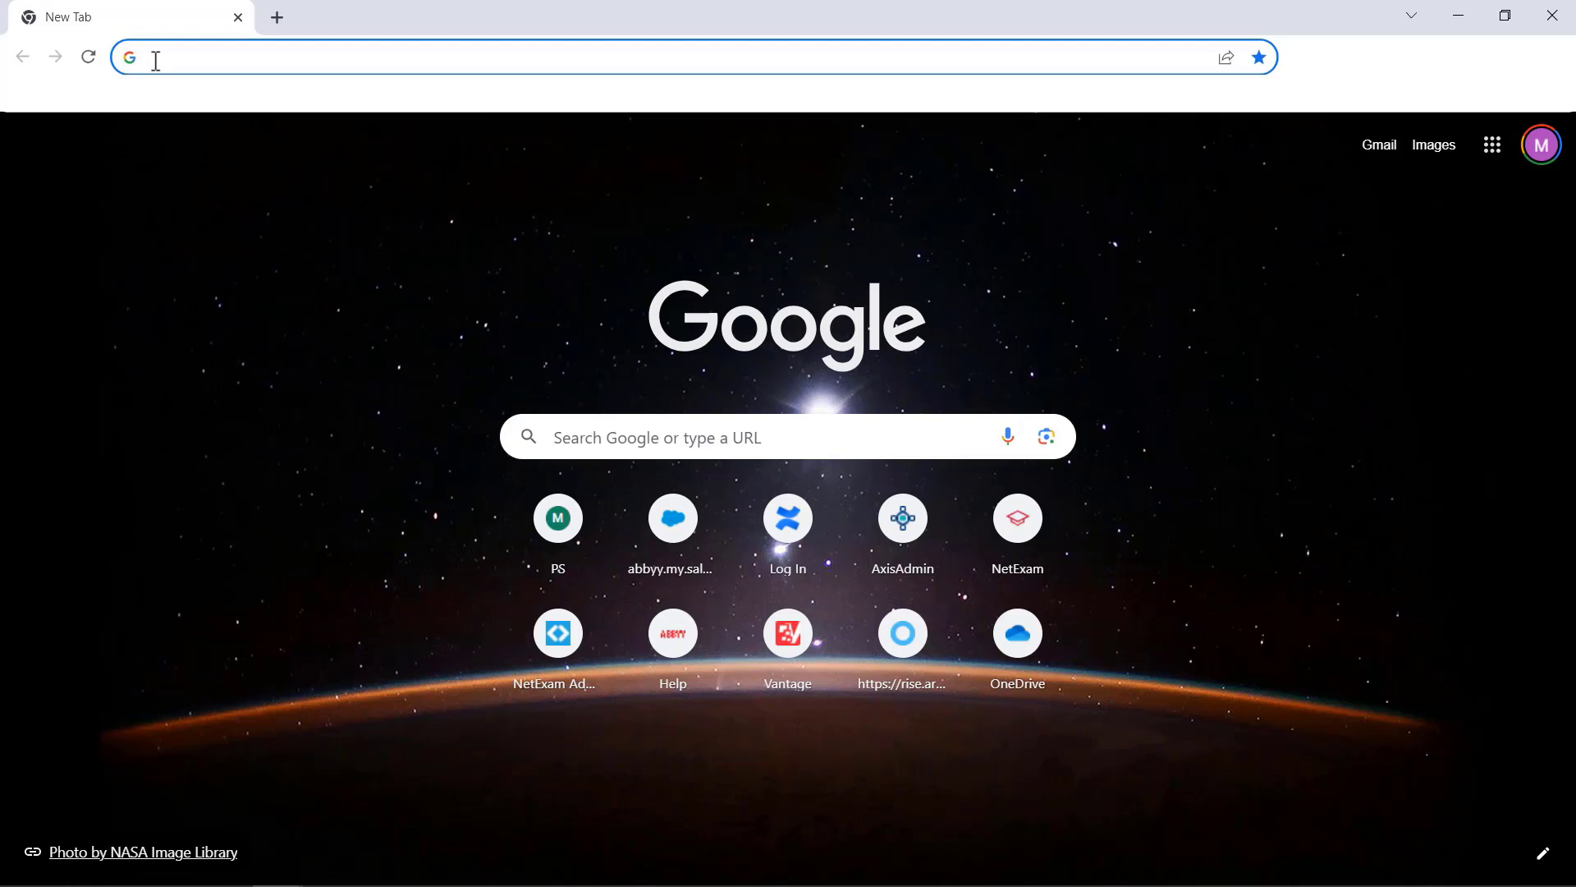
pyautogui.write('https://training-vantage.abbyy.com')
pyautogui.press('Return')
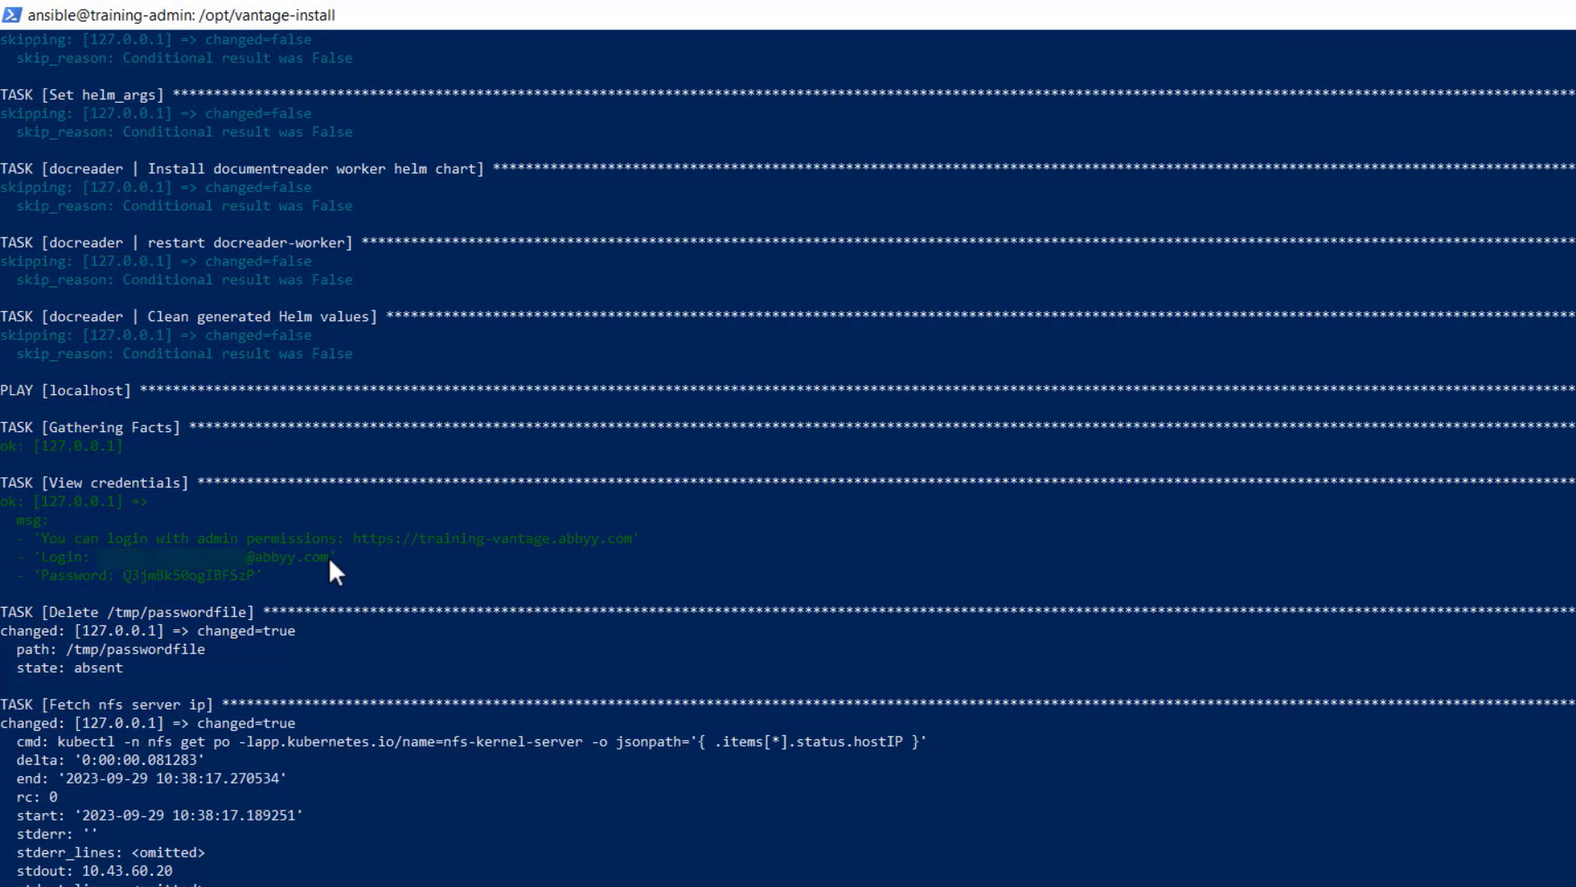
# Step: Copy the admin login e-mail from the playbook output into the Corporate e-mail field and proceed with the sign-in
pyautogui.moveTo(328, 557); pyautogui.dragTo(267, 559)
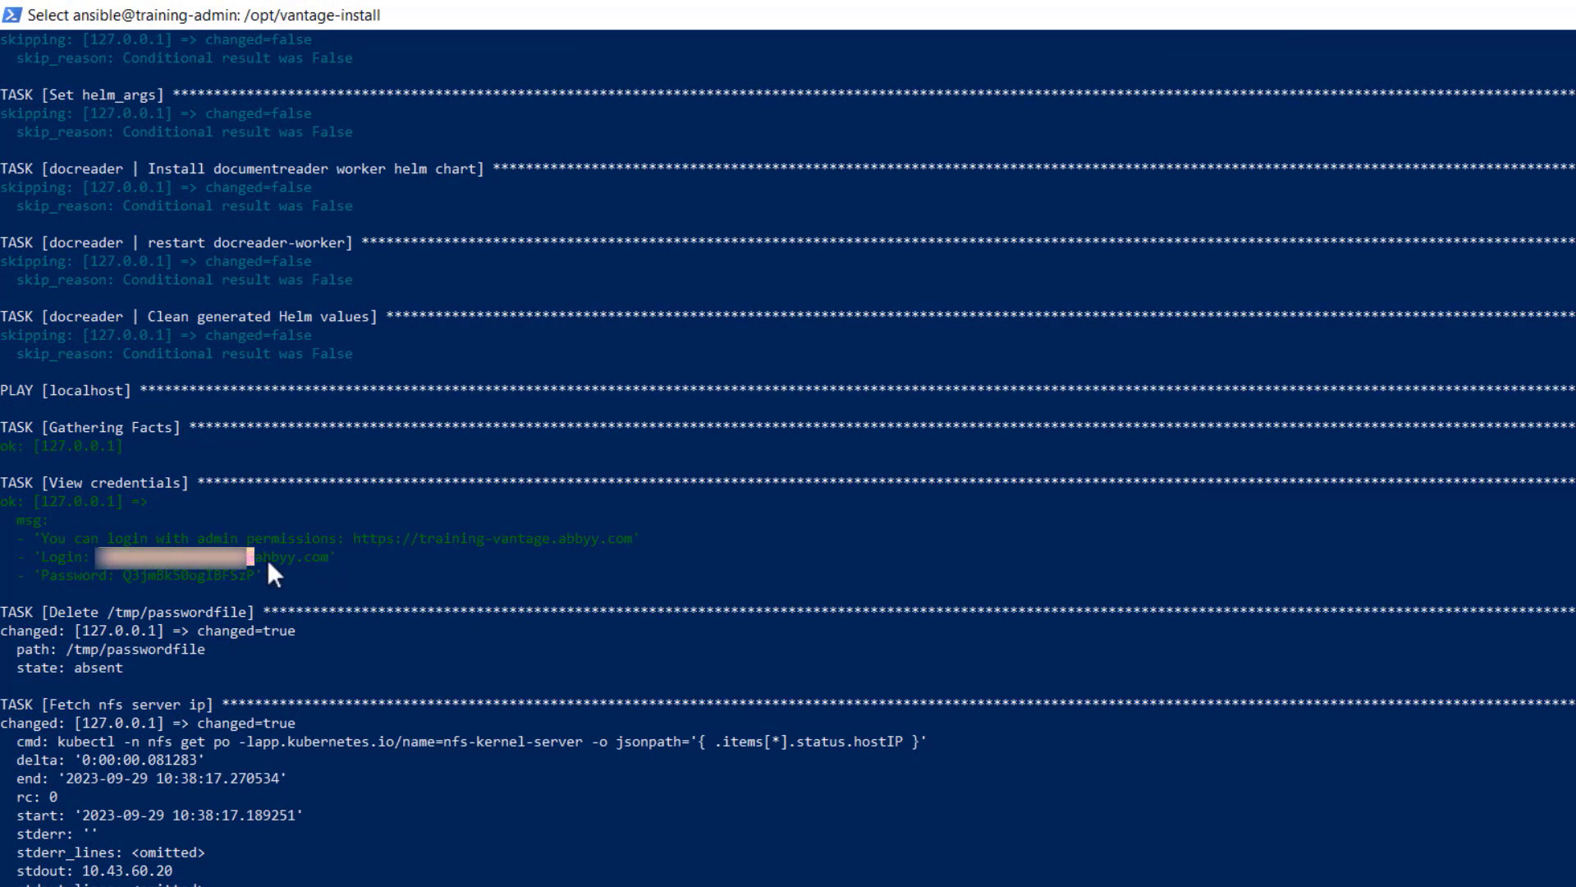
pyautogui.hotkey('ctrl', 'v')
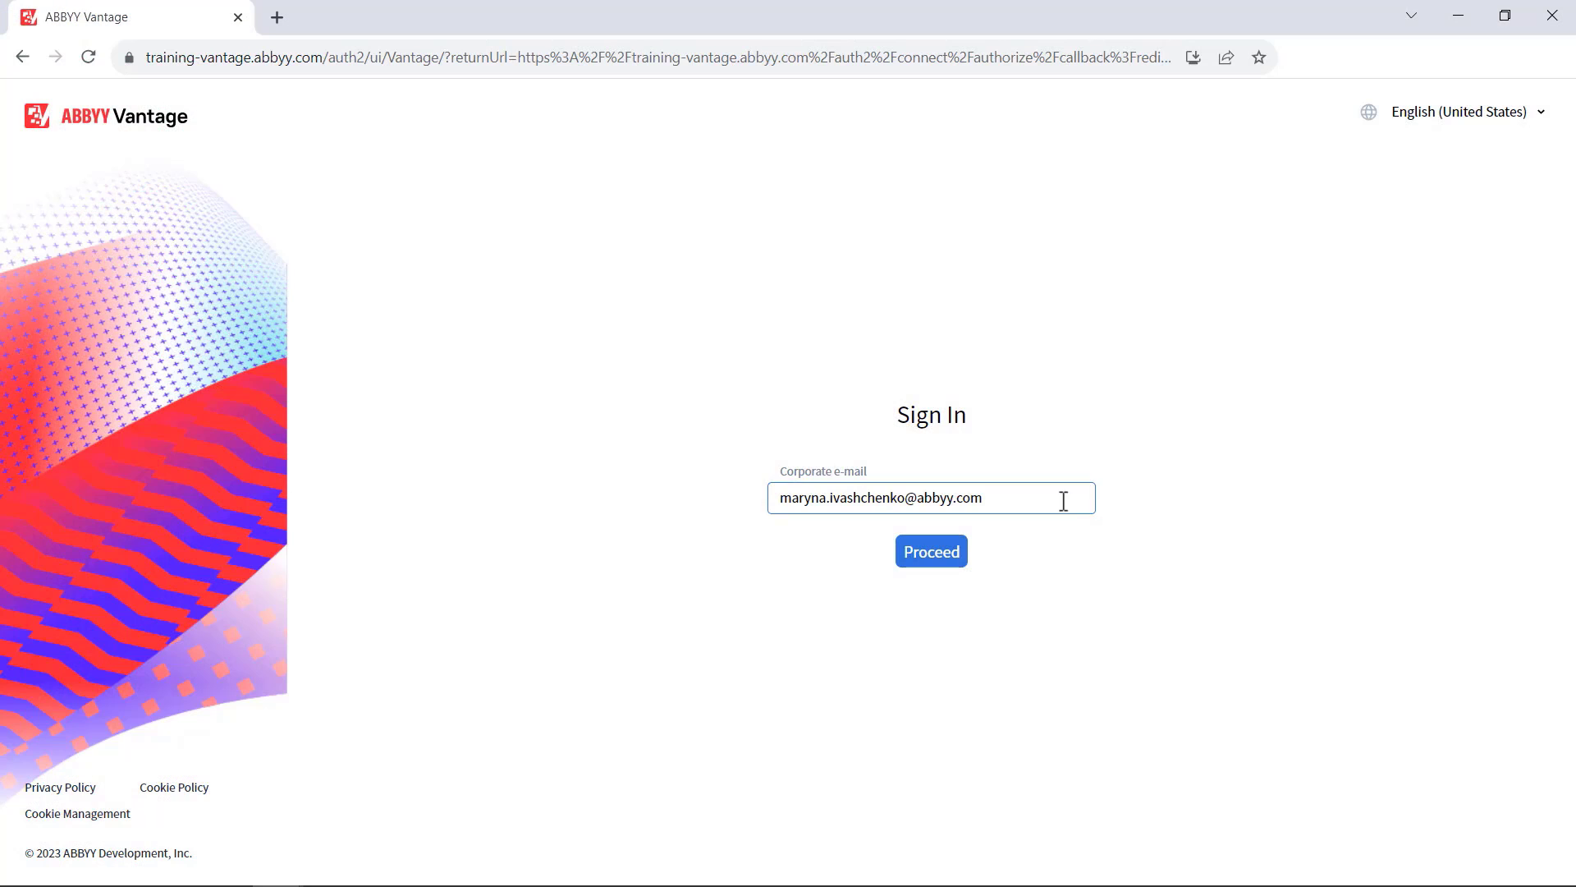
pyautogui.click(944, 560)
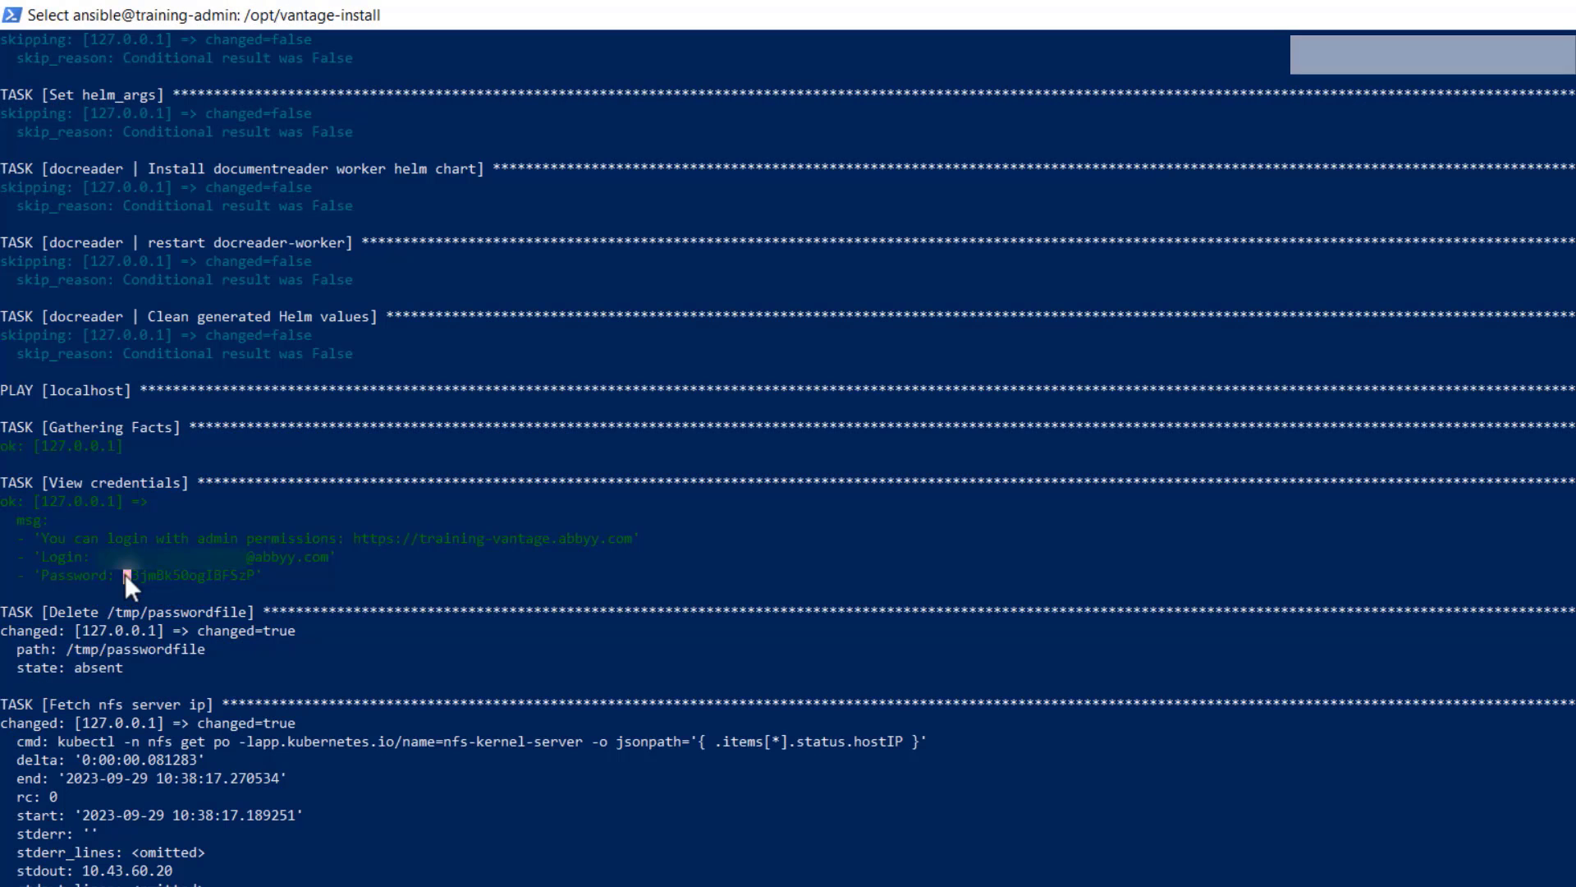
# Step: Copy the generated admin password from the playbook output into the Password field and sign in to Vantage
pyautogui.moveTo(124, 574); pyautogui.dragTo(170, 575)
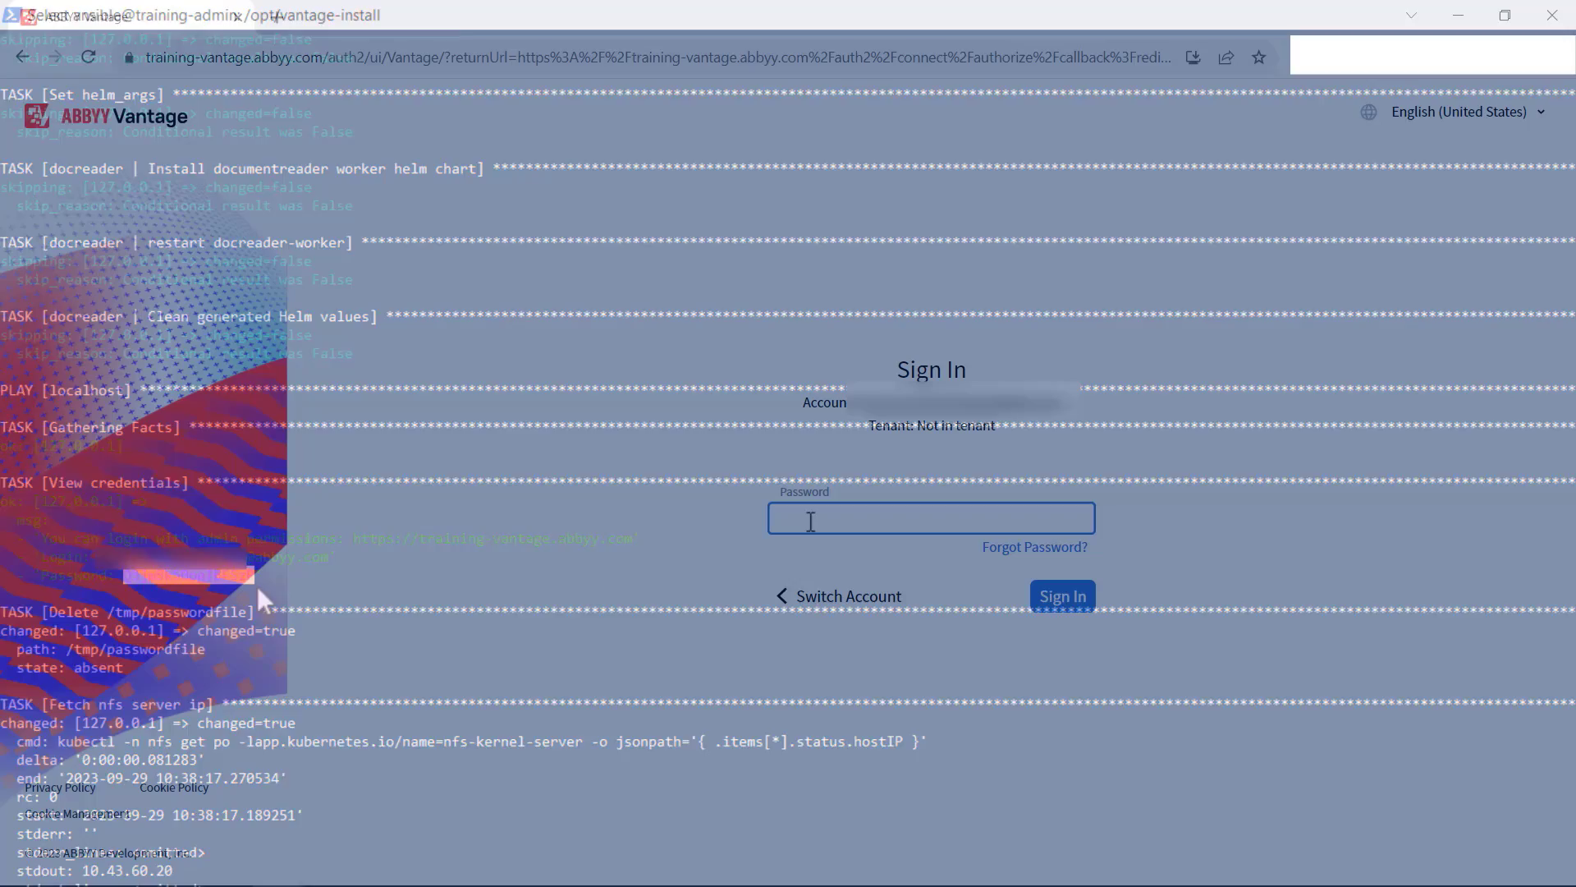
pyautogui.hotkey('ctrl', 'v')
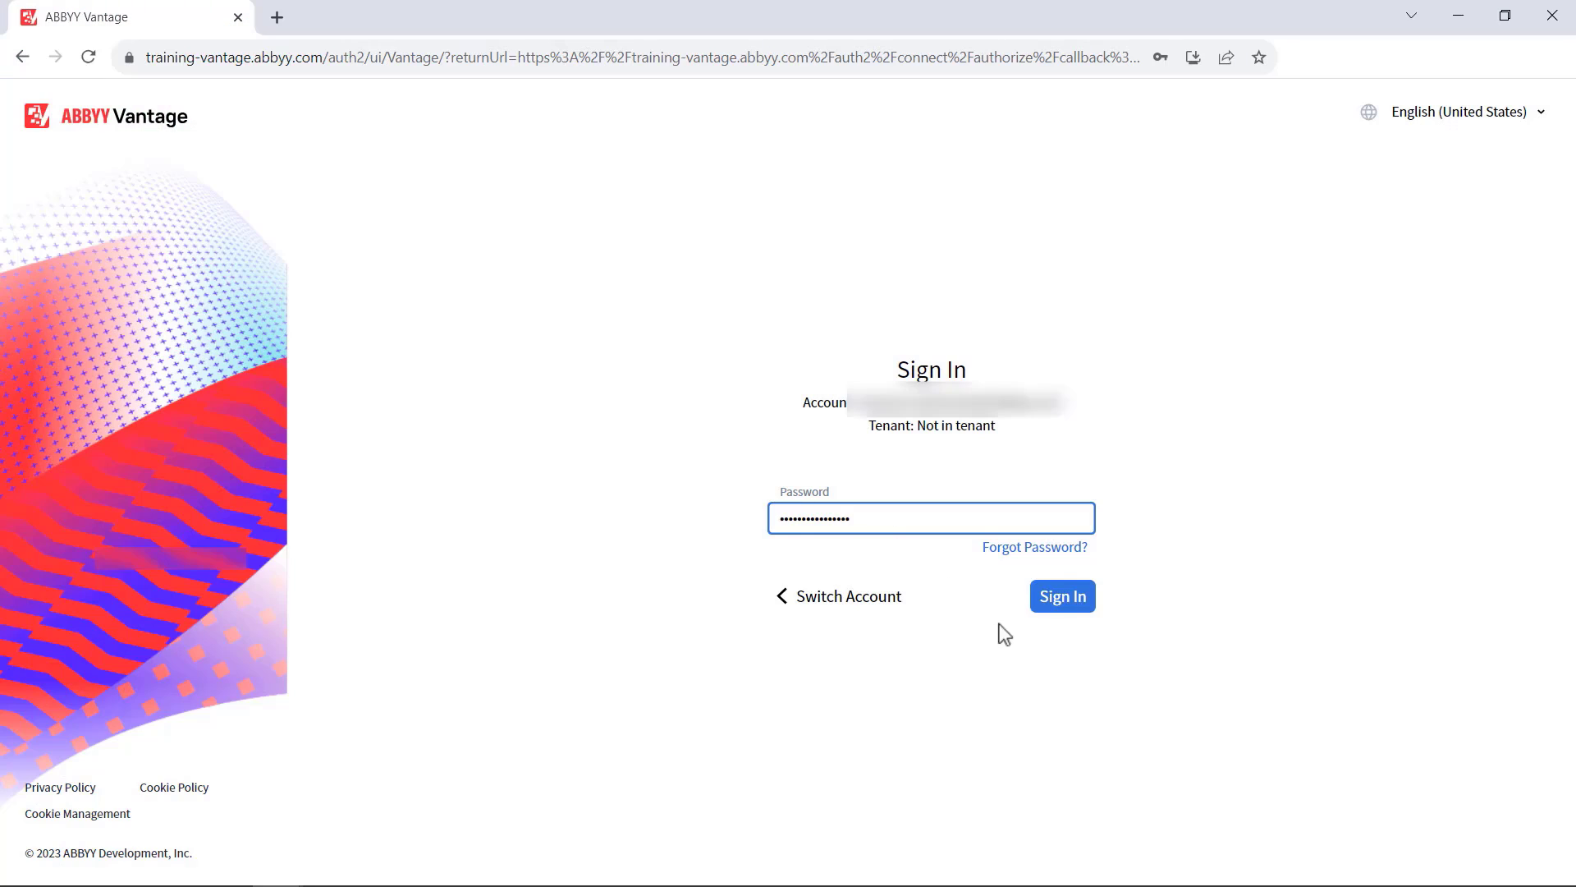
pyautogui.click(1070, 599)
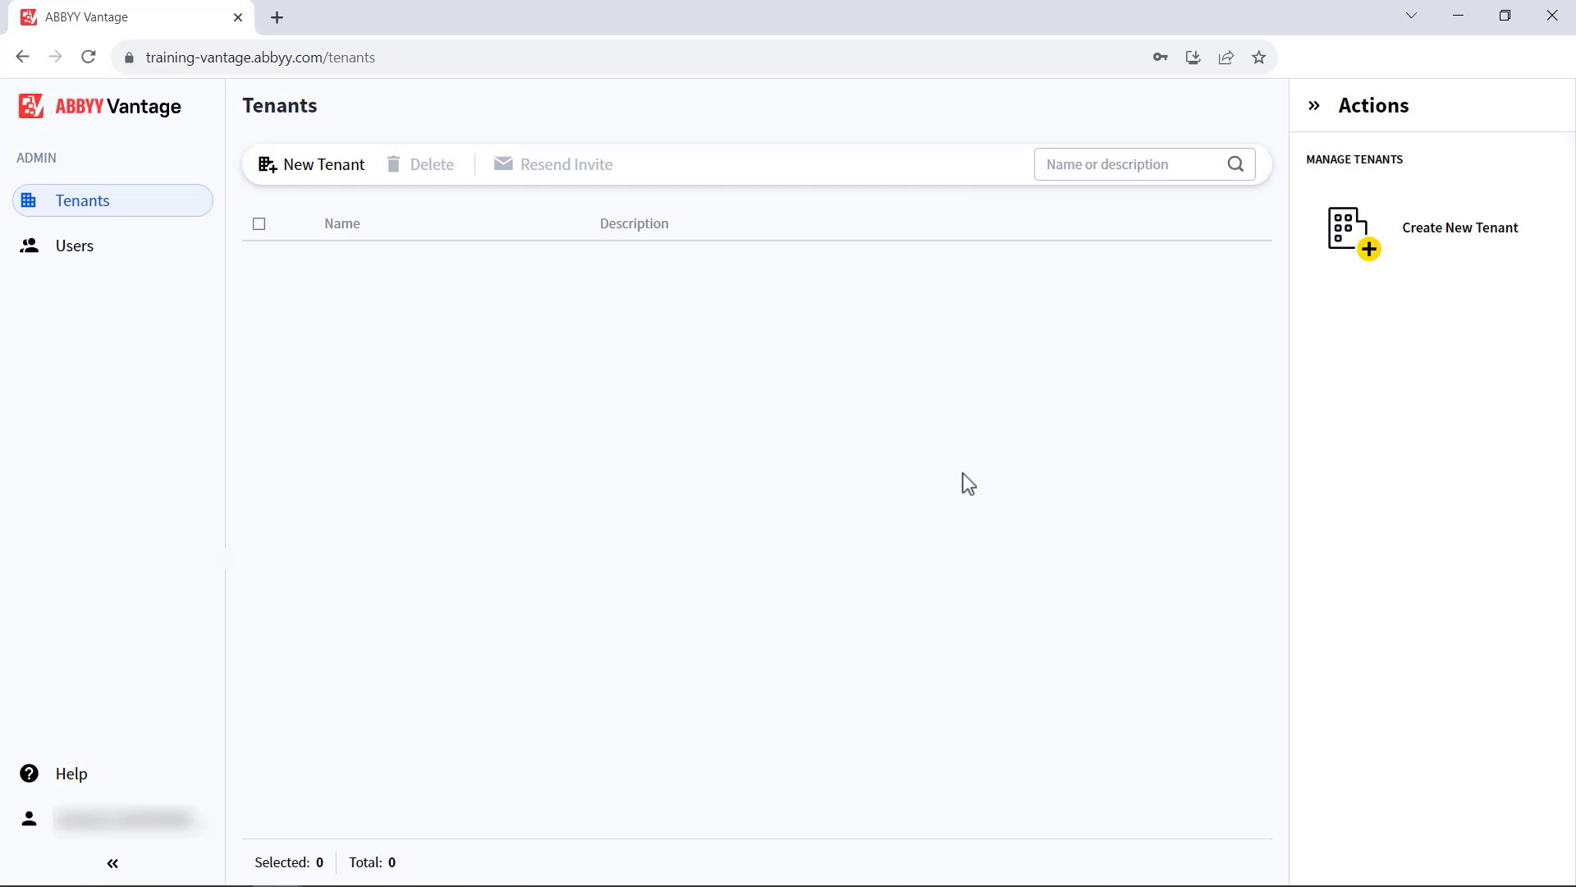
# Step: View the new tenant form's required fields and close it without creating a tenant
pyautogui.click(322, 168)
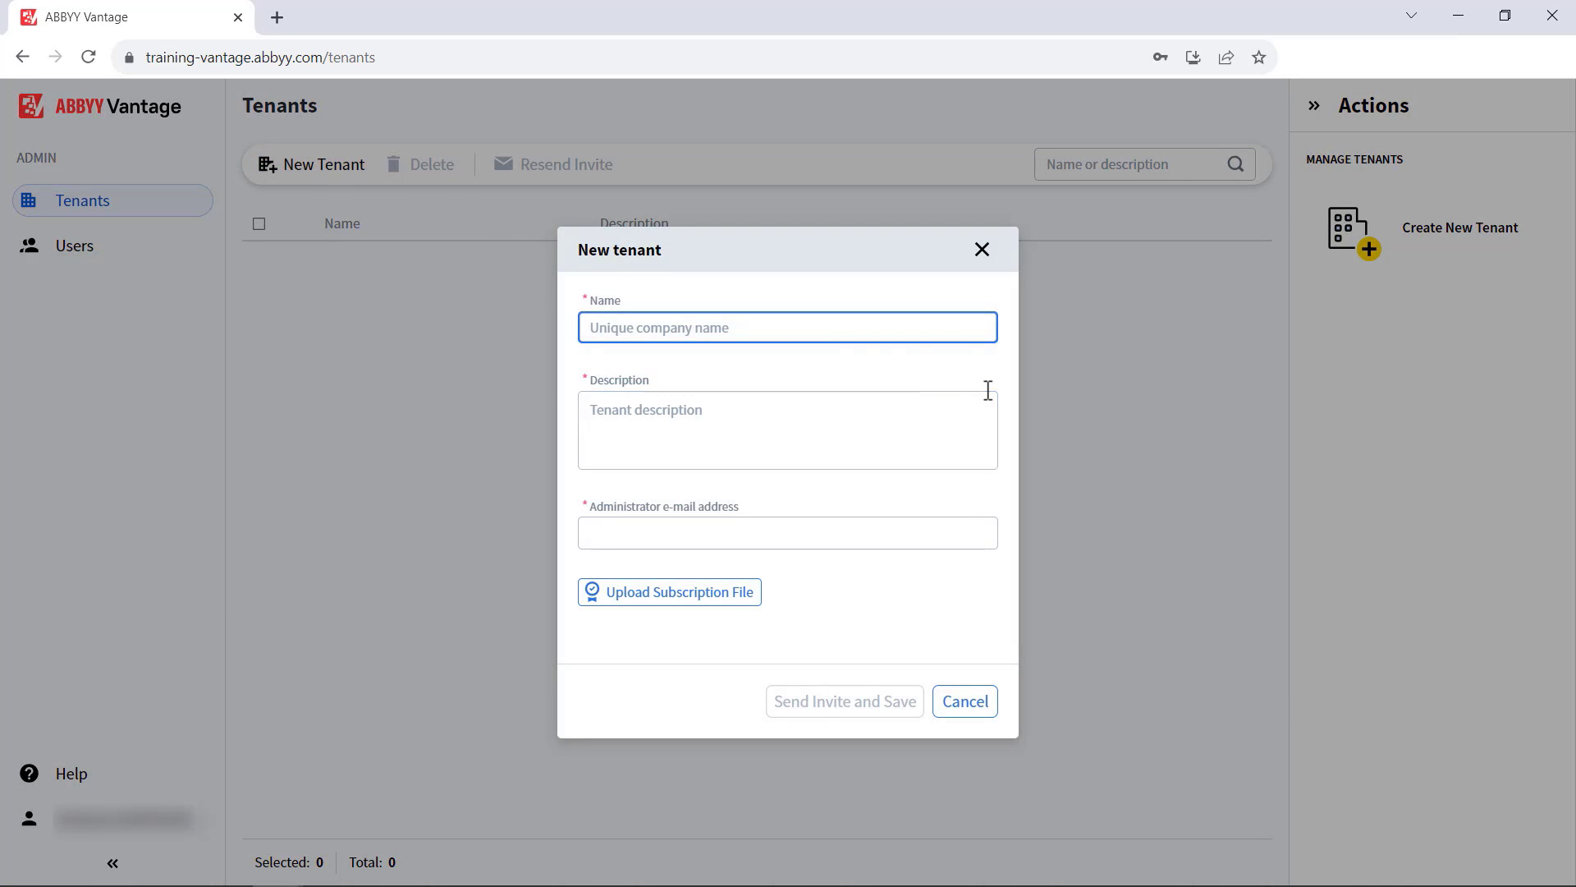
pyautogui.click(982, 250)
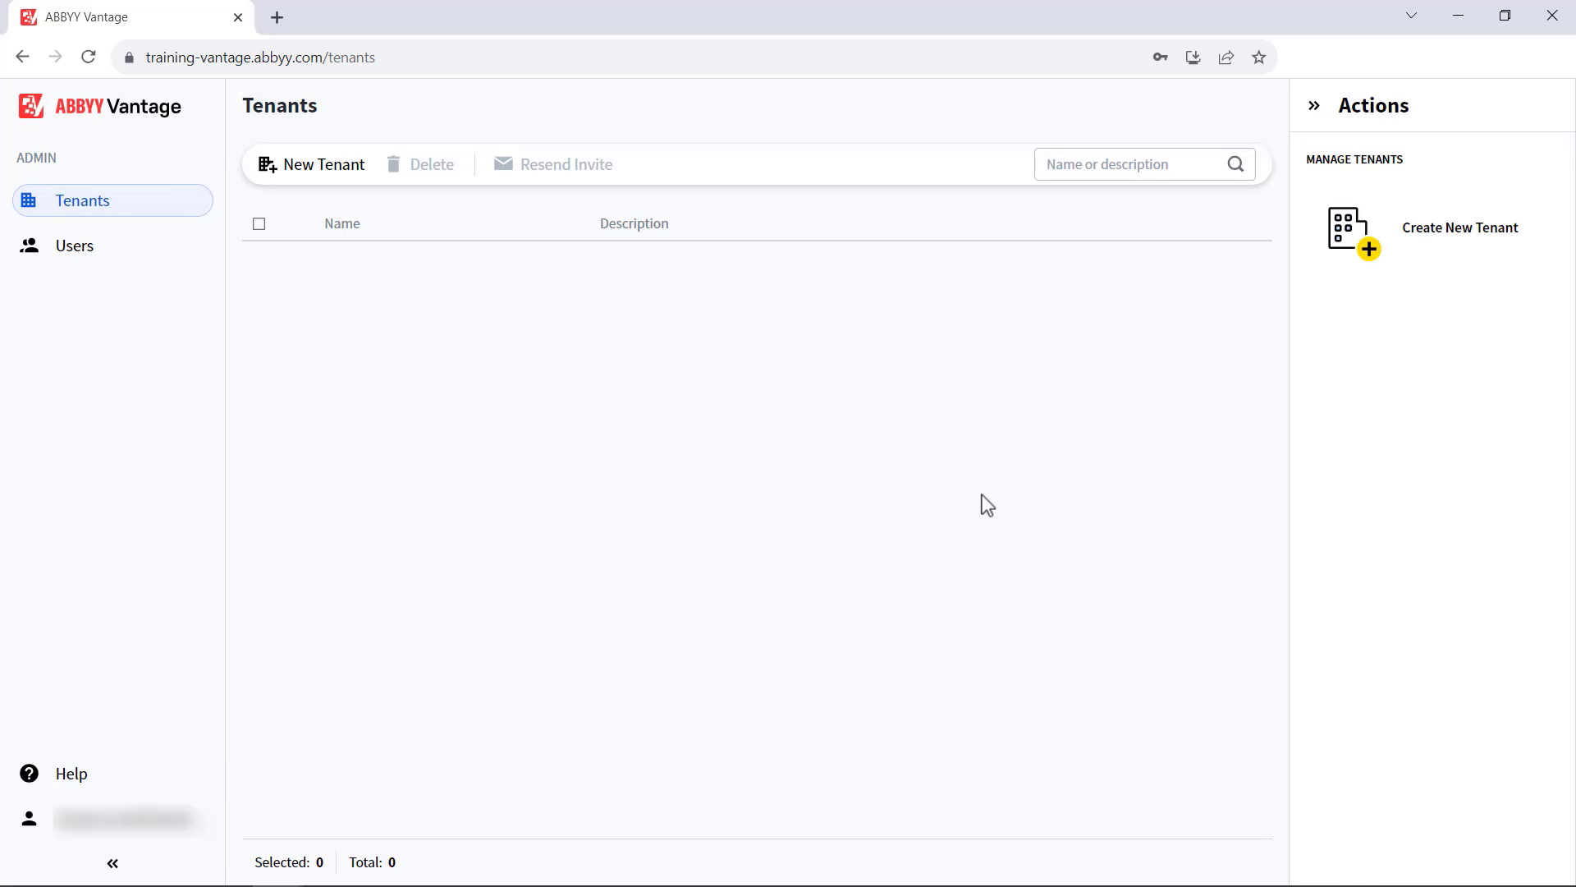